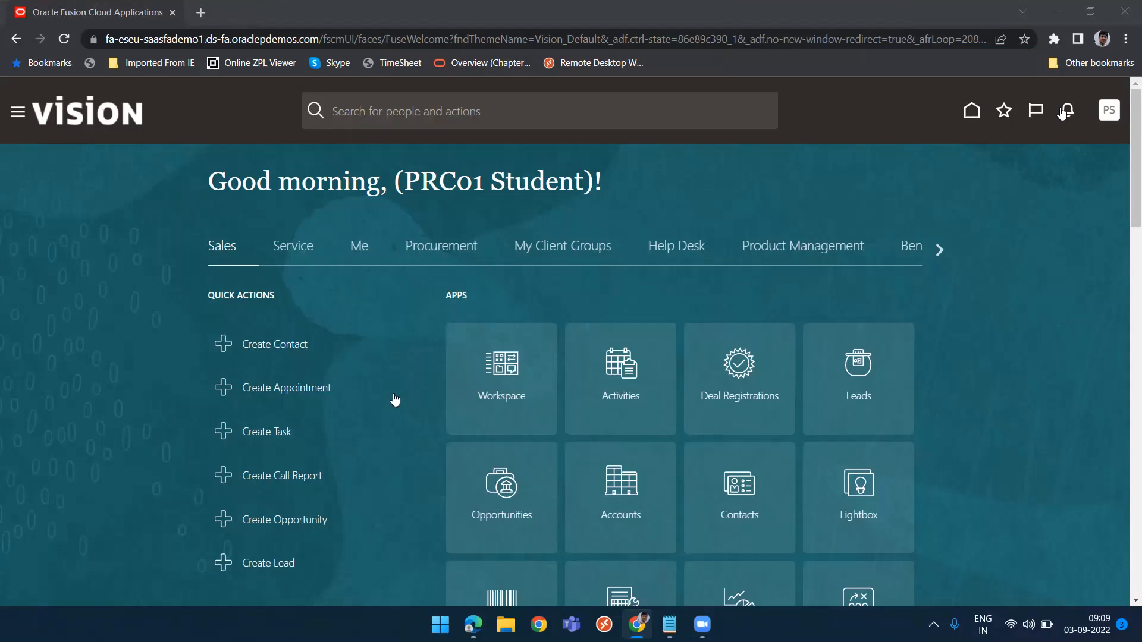
Open Setup and Maintenance and switch the setup offering to Procurement
left_click(1105, 113)
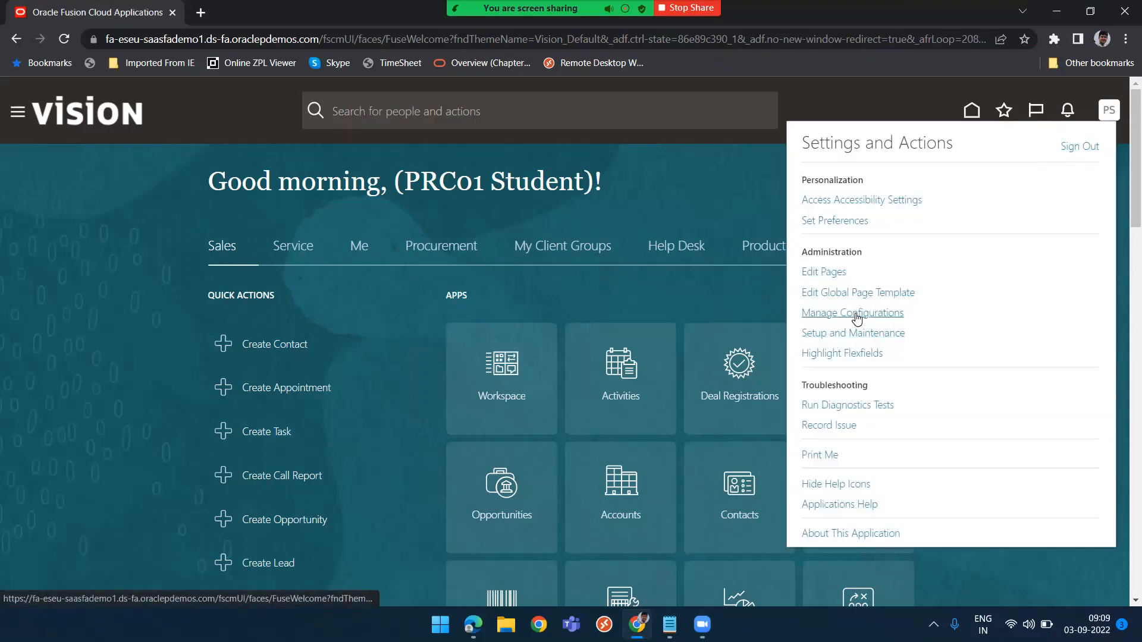
left_click(848, 334)
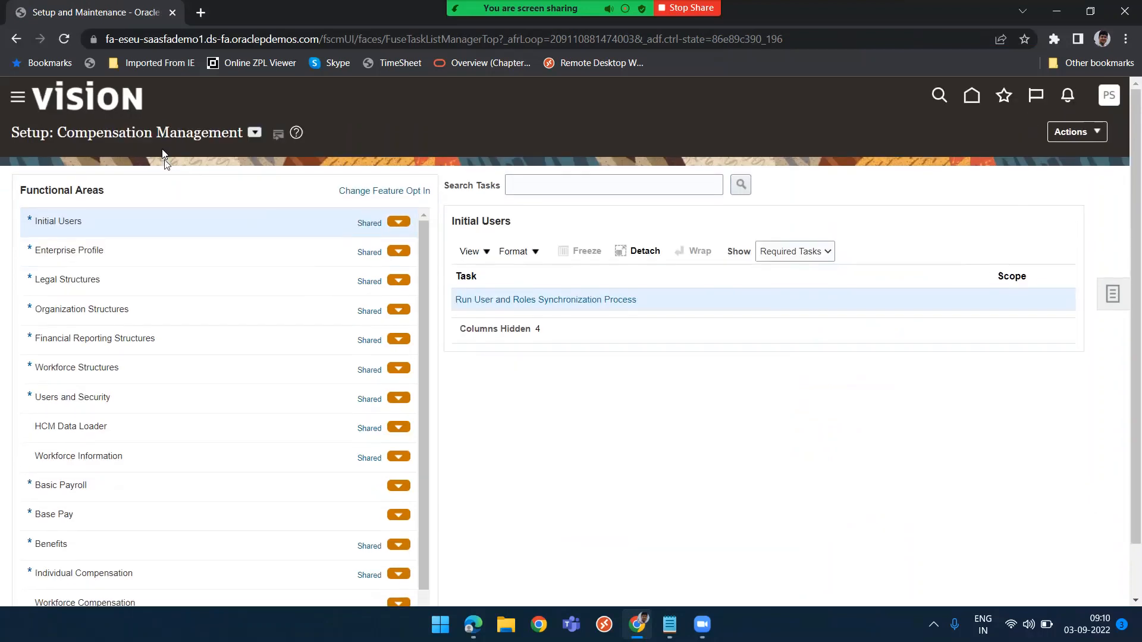
left_click(256, 134)
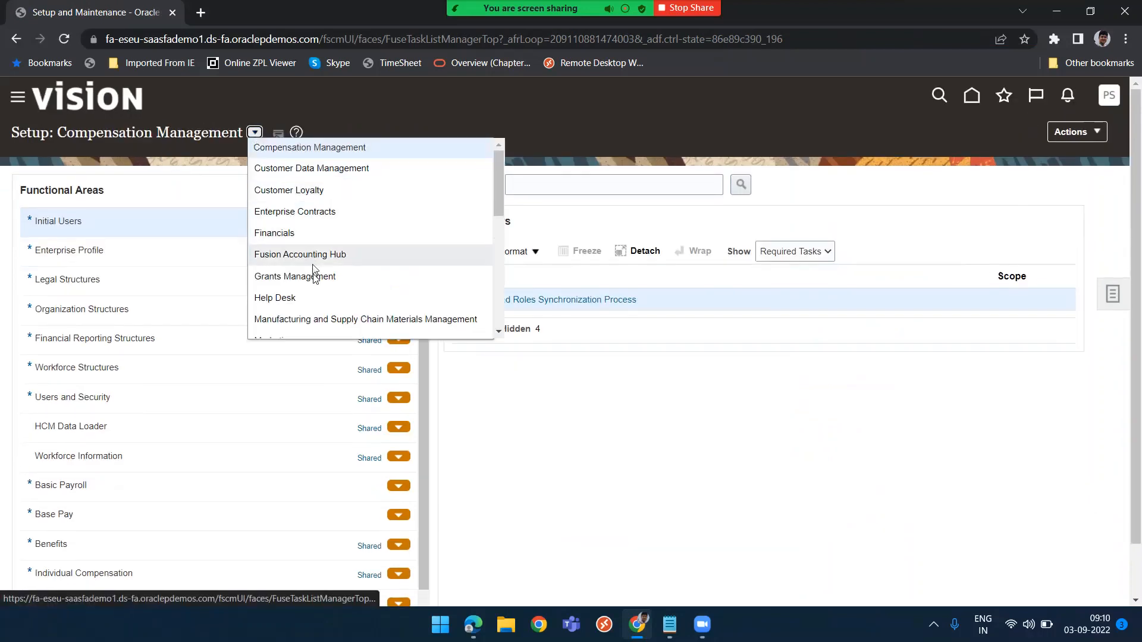
scroll(316, 250, "down", 3)
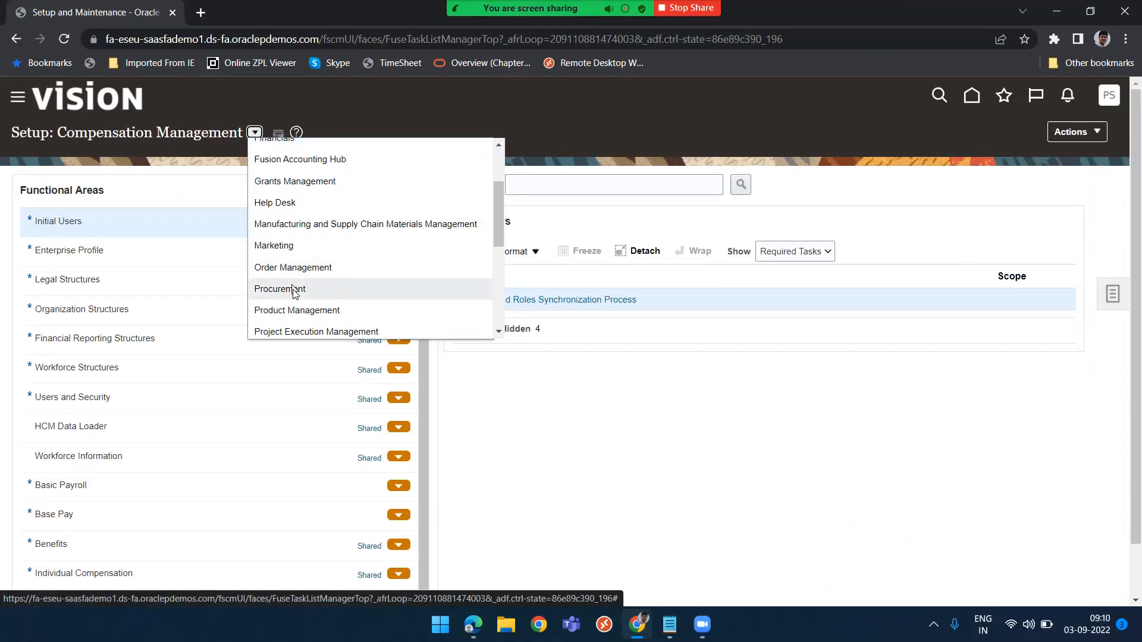
left_click(292, 289)
Search the setup tasks for "Business unit" and open the Manage Business Unit task
left_click(561, 192)
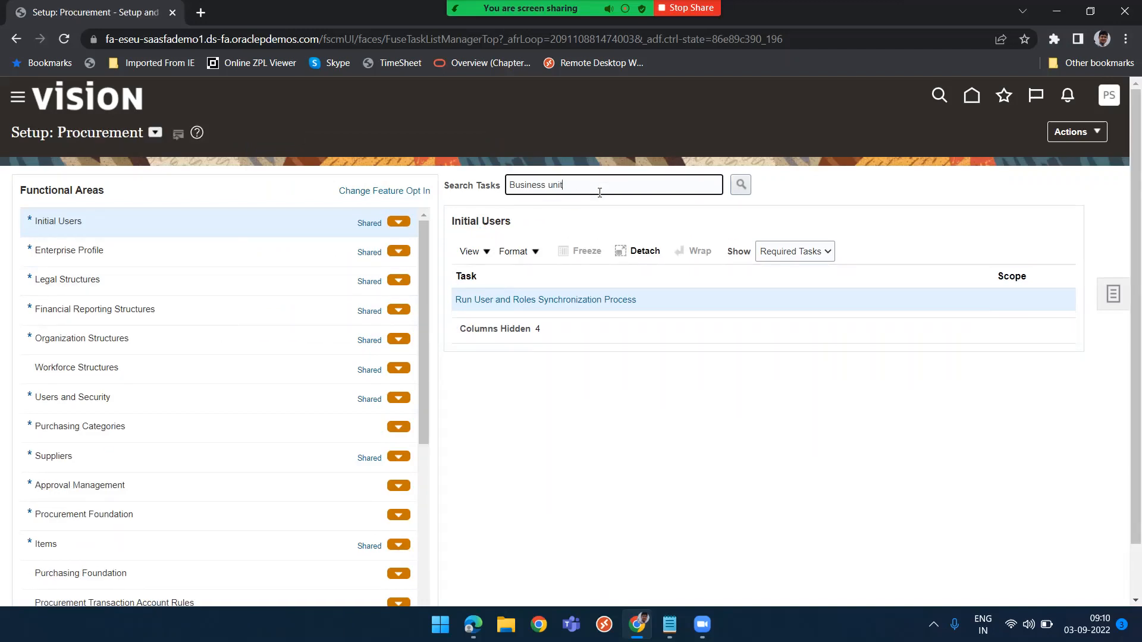
key("Return")
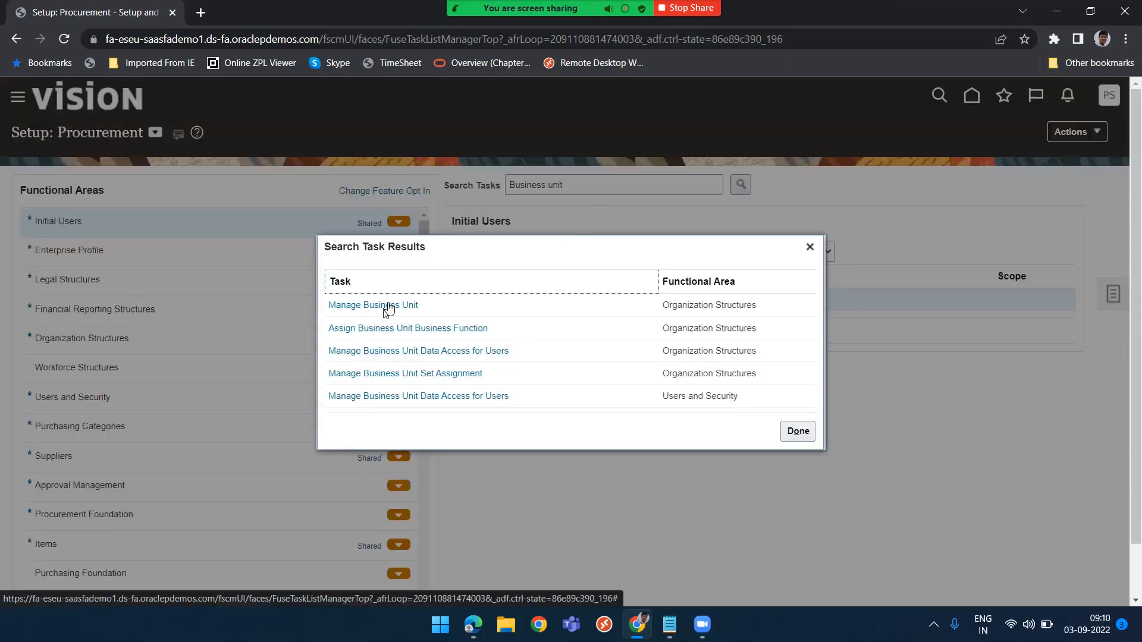
left_click(388, 307)
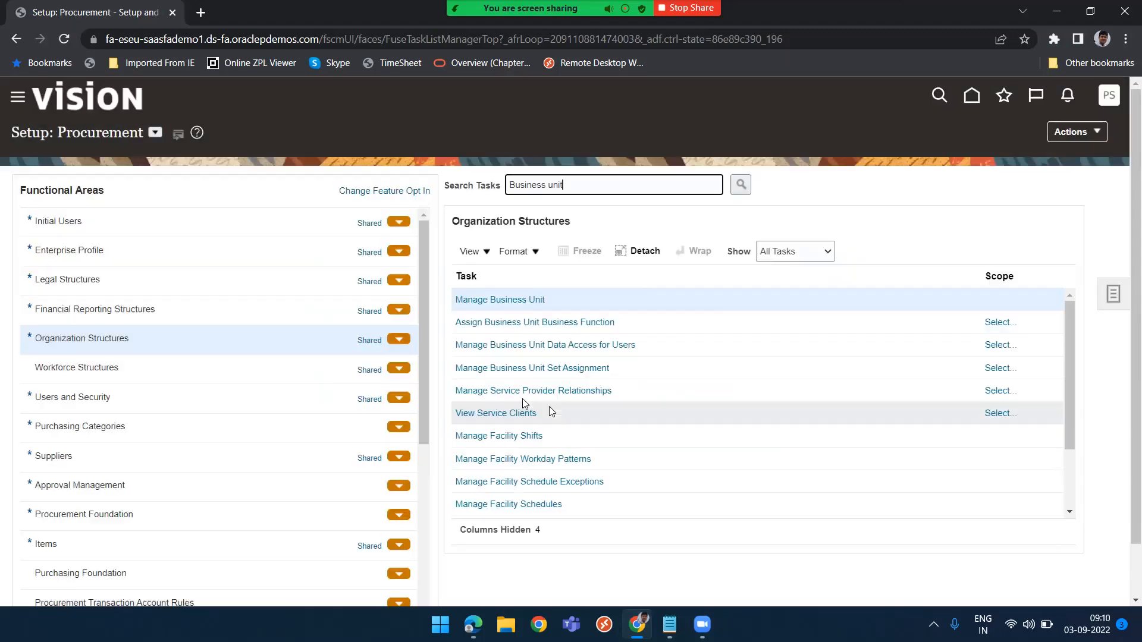
left_click(509, 301)
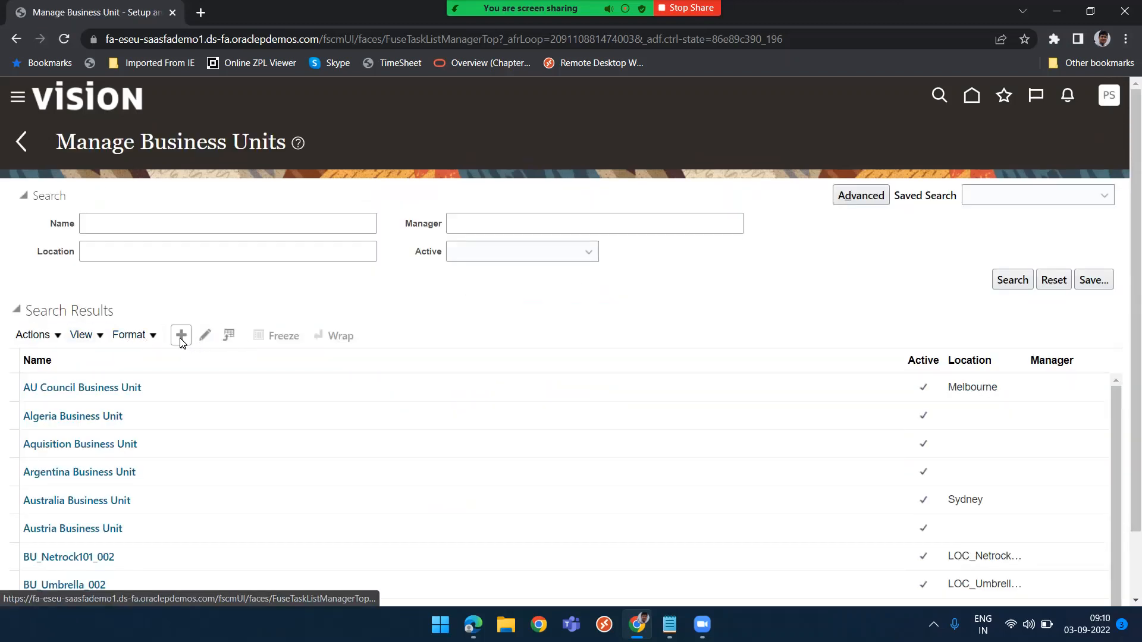
Start creating a new business unit and enter the user's first name as its name
left_click(181, 337)
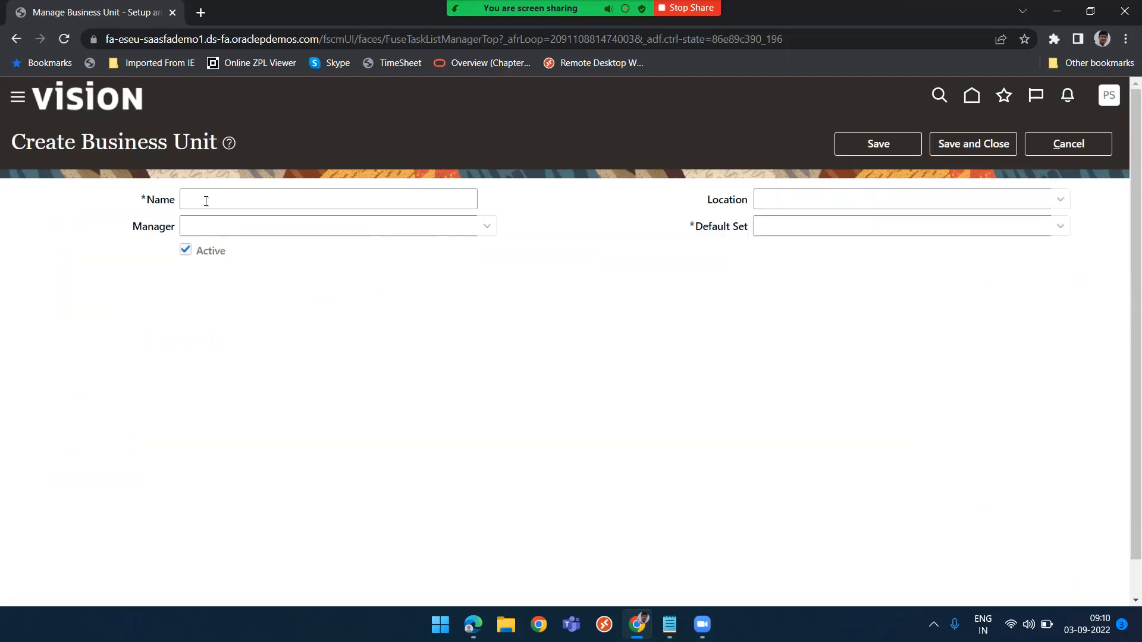
left_click(206, 200)
type("PRASH")
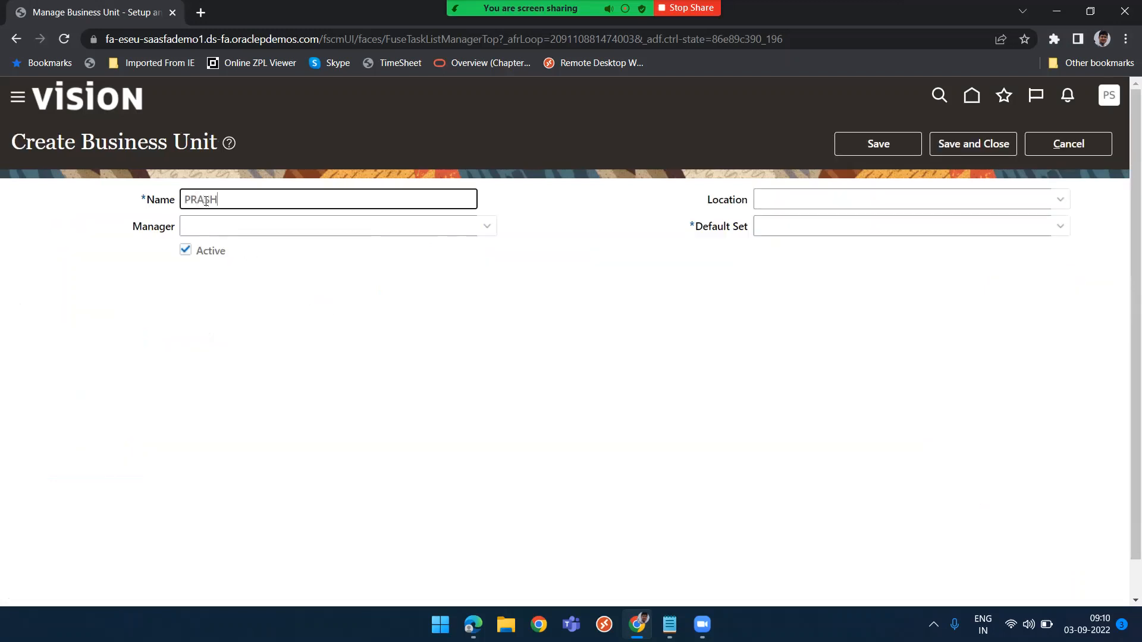
type("ANT")
Set the business unit's default set to Common and save and close it
left_click(859, 224)
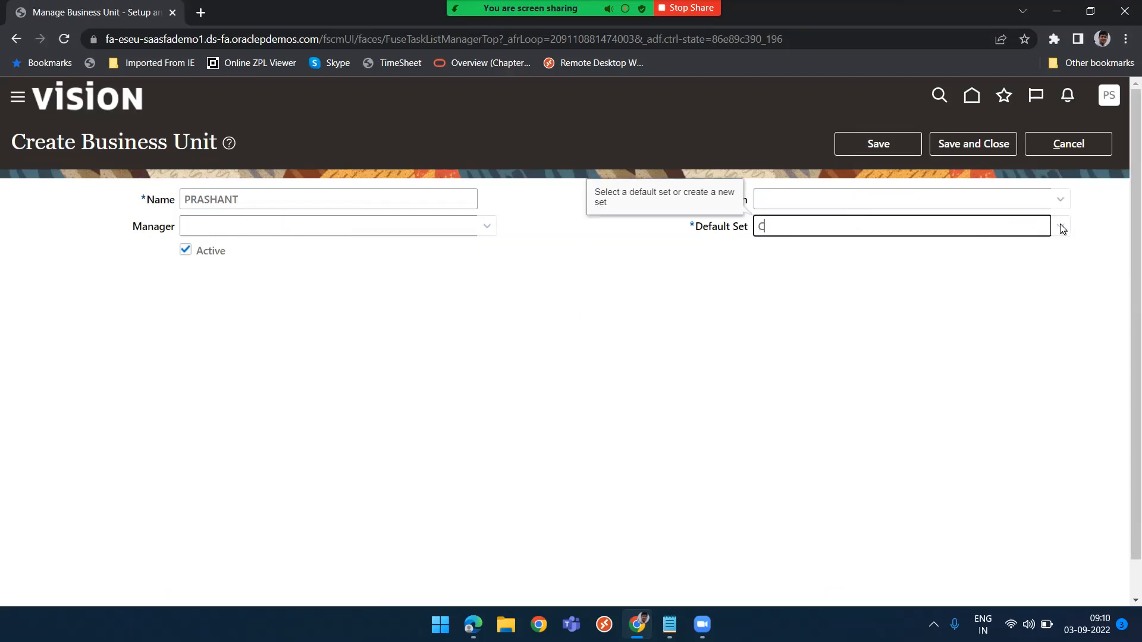
type("Common")
left_click(1035, 276)
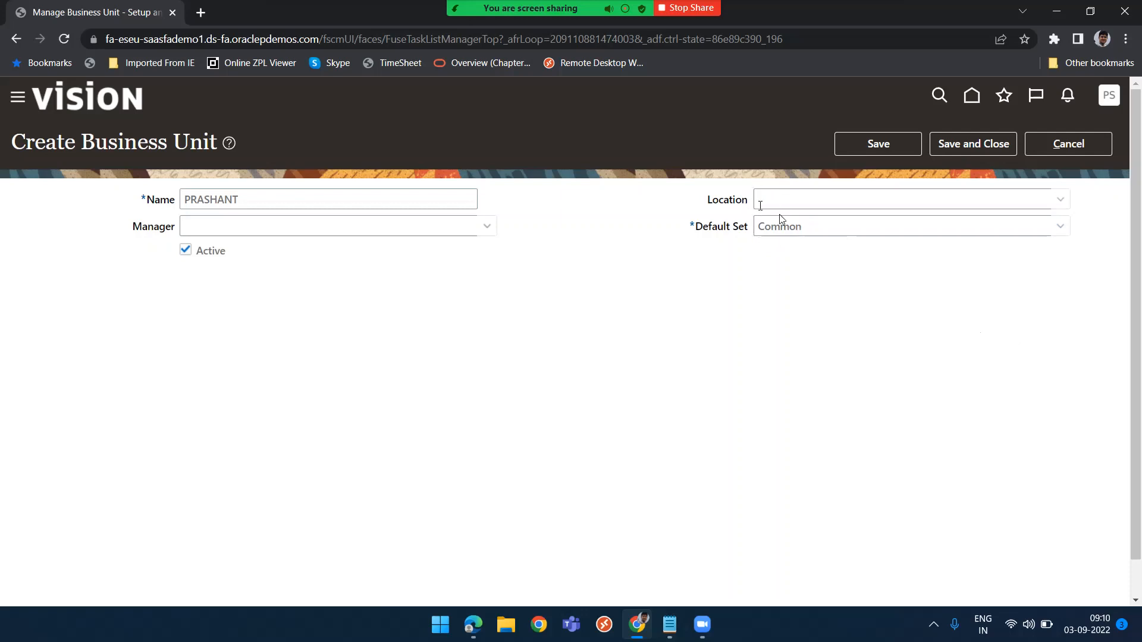
left_click(963, 197)
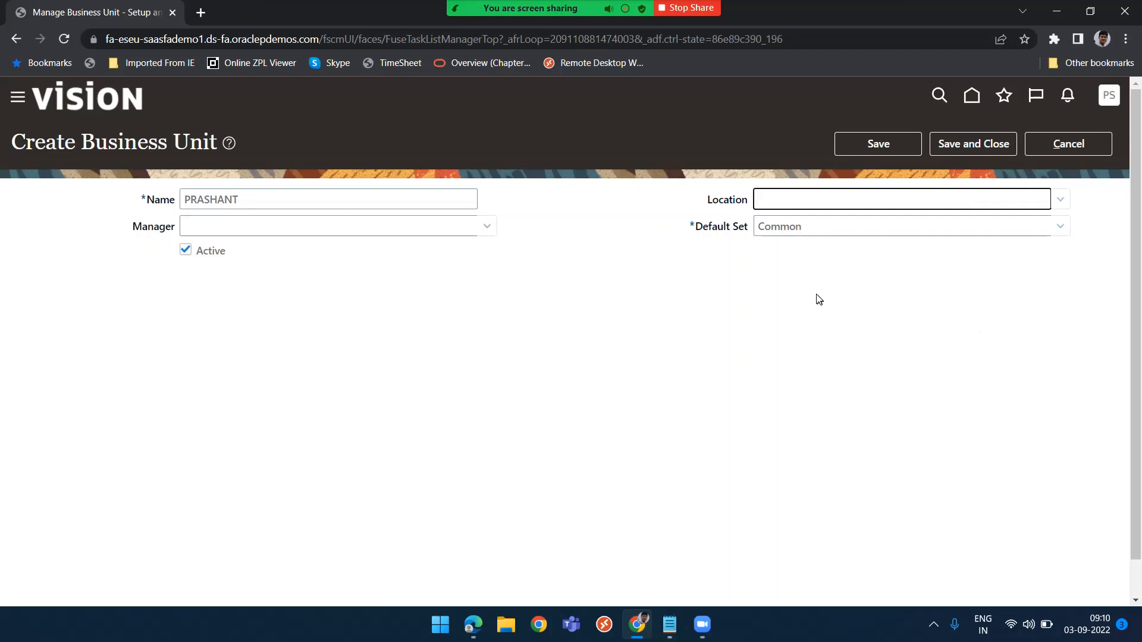
left_click(980, 141)
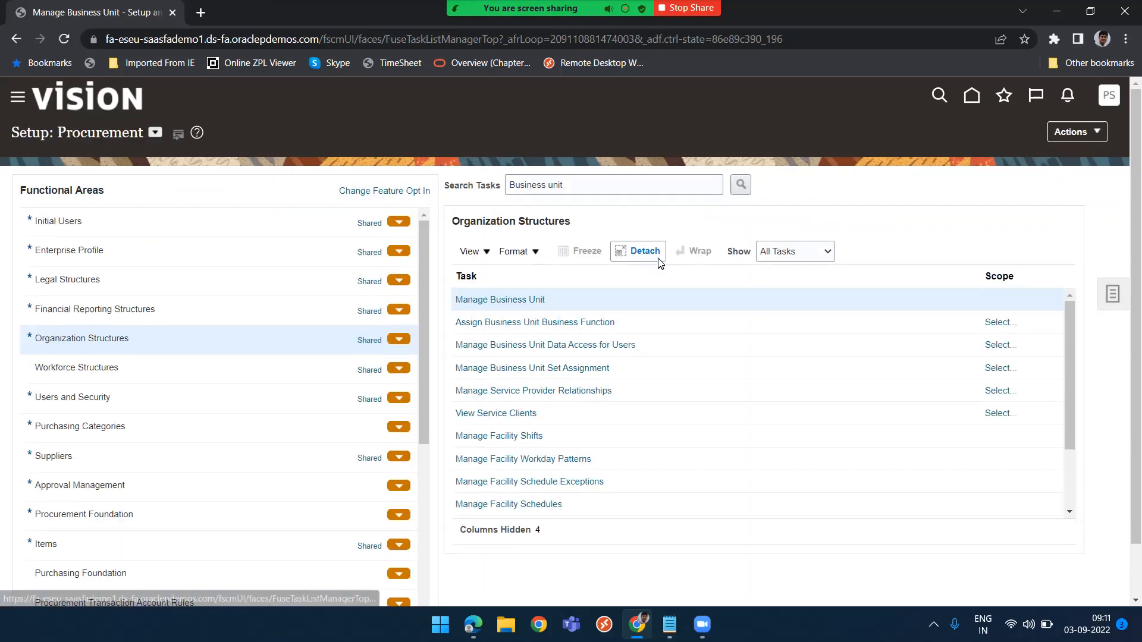
Search the setup tasks for "Location" and open the Manage Locations task
left_click_drag(576, 185, 452, 185)
type("Location")
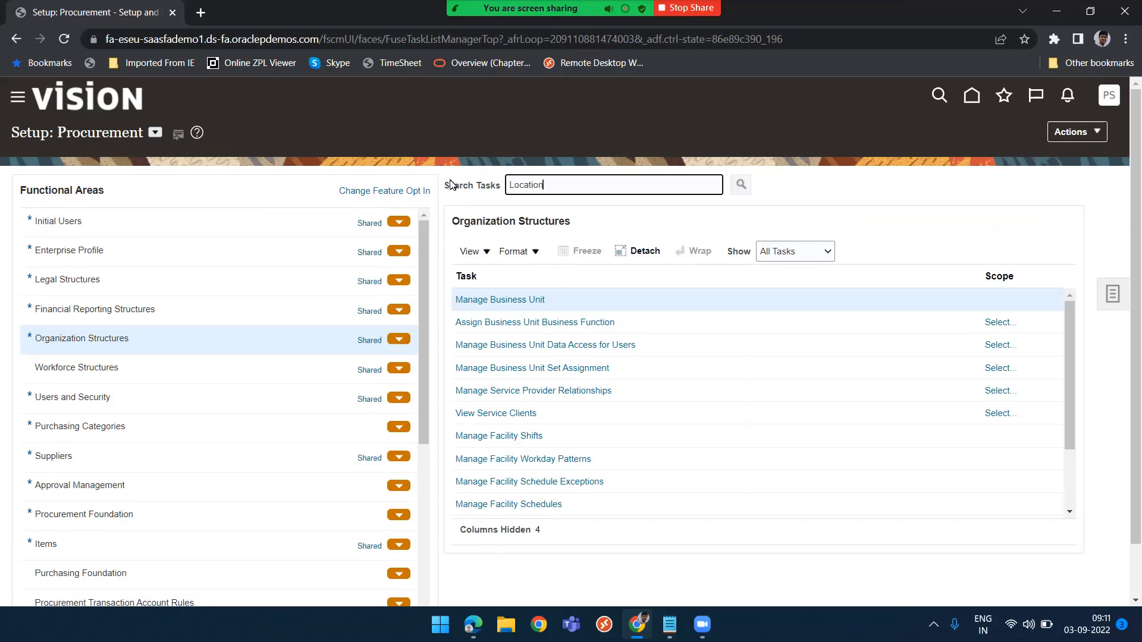
key("Return")
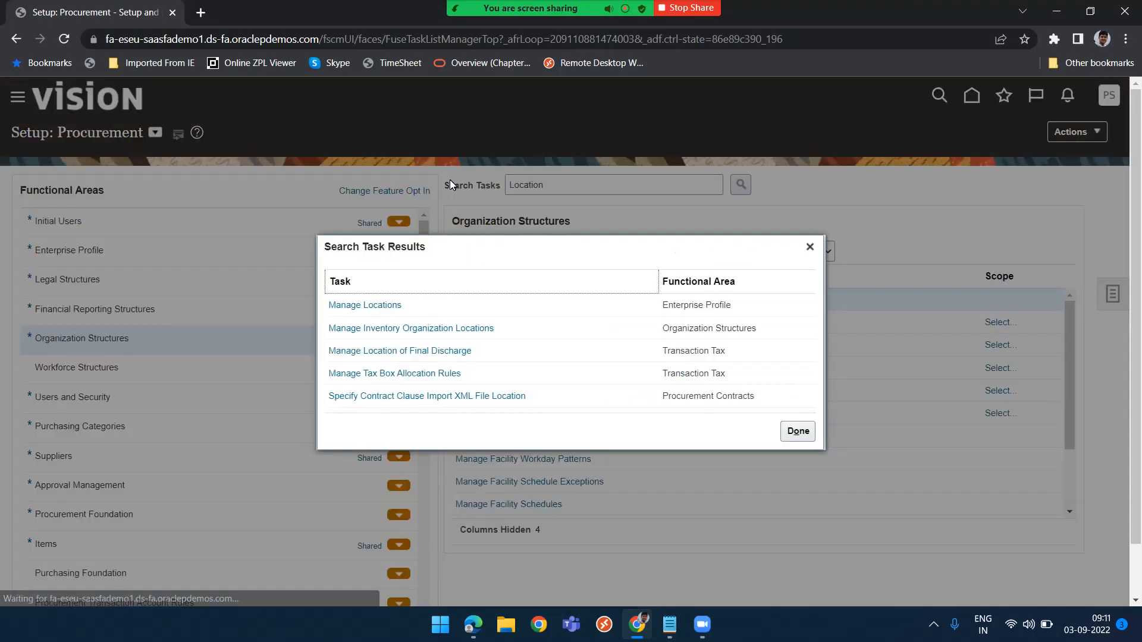
left_click(368, 306)
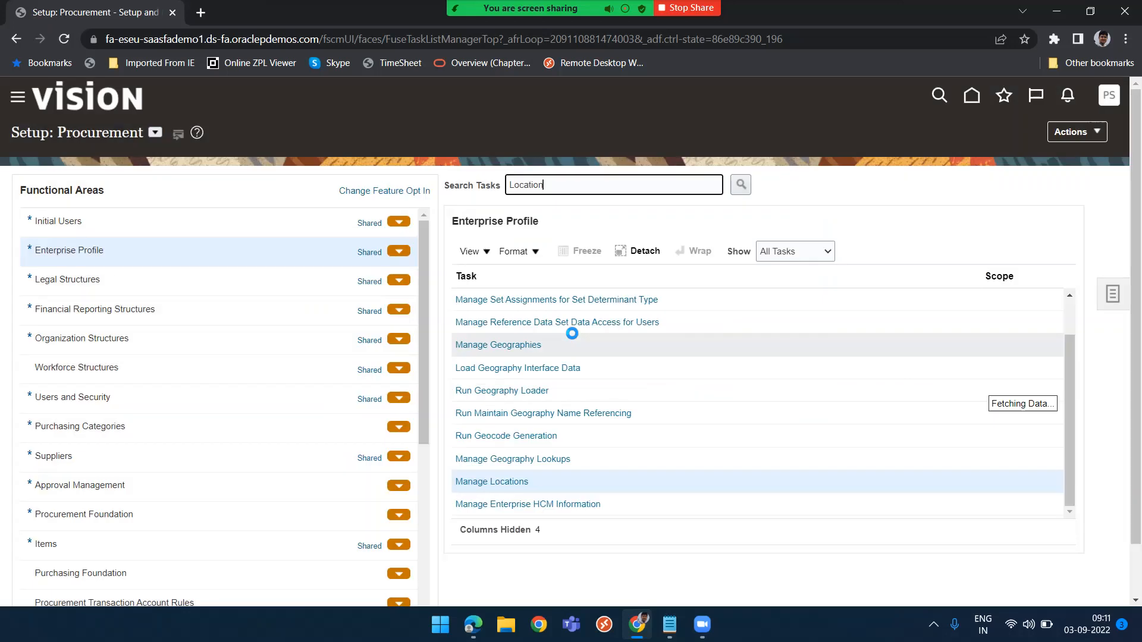
left_click(491, 486)
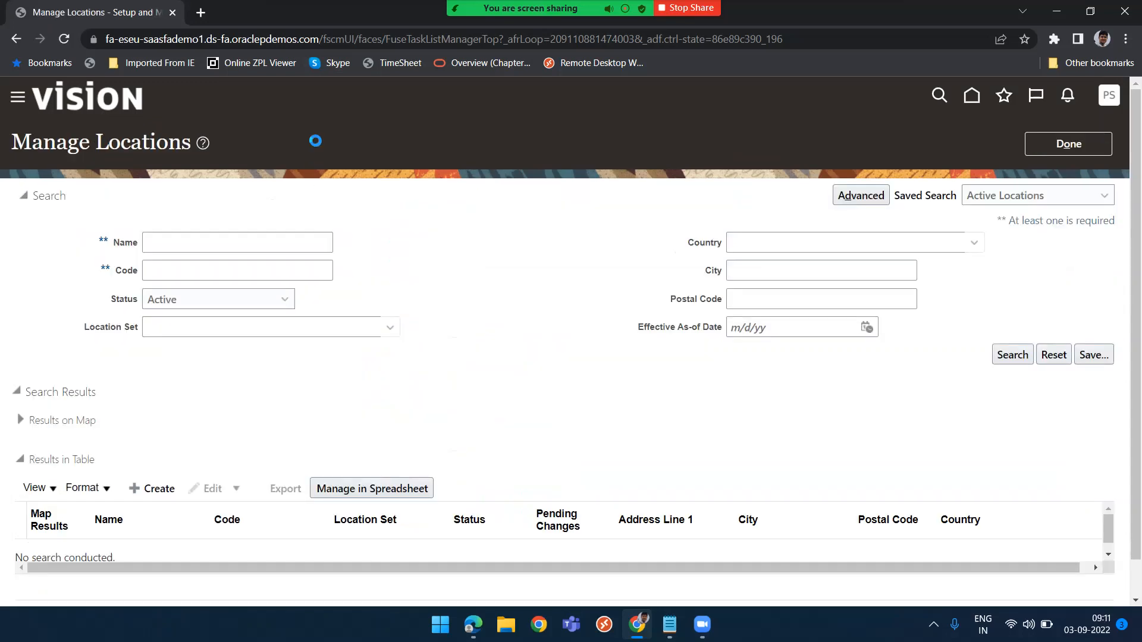
Start creating a new location, keeping Common Set, and name it with the user's first name plus "-1"
left_click(138, 483)
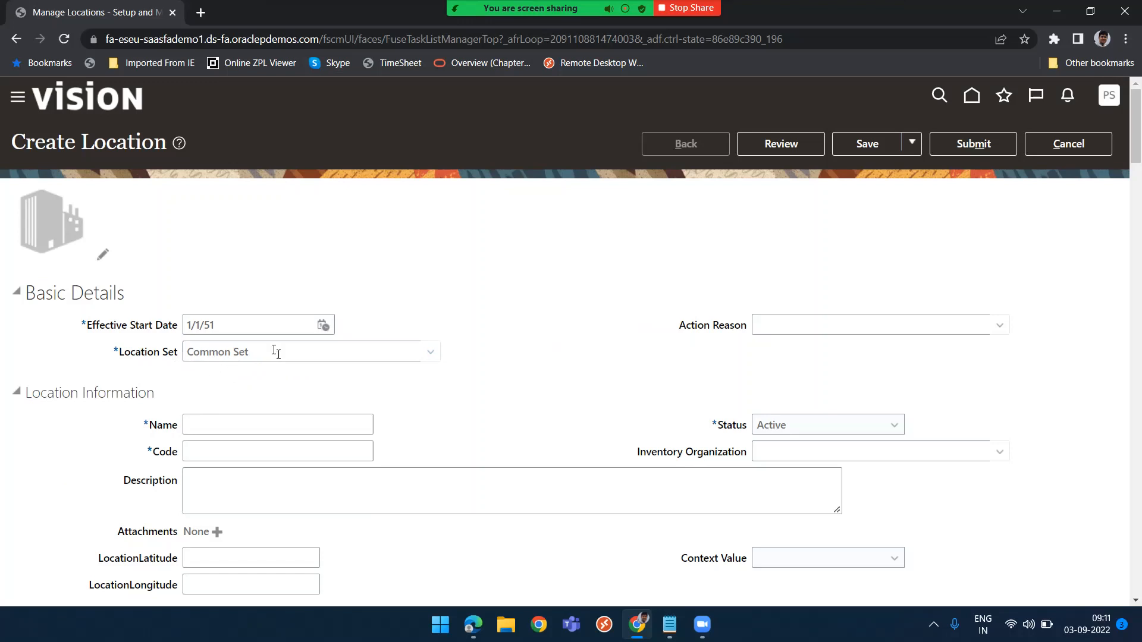
left_click_drag(260, 357, 183, 358)
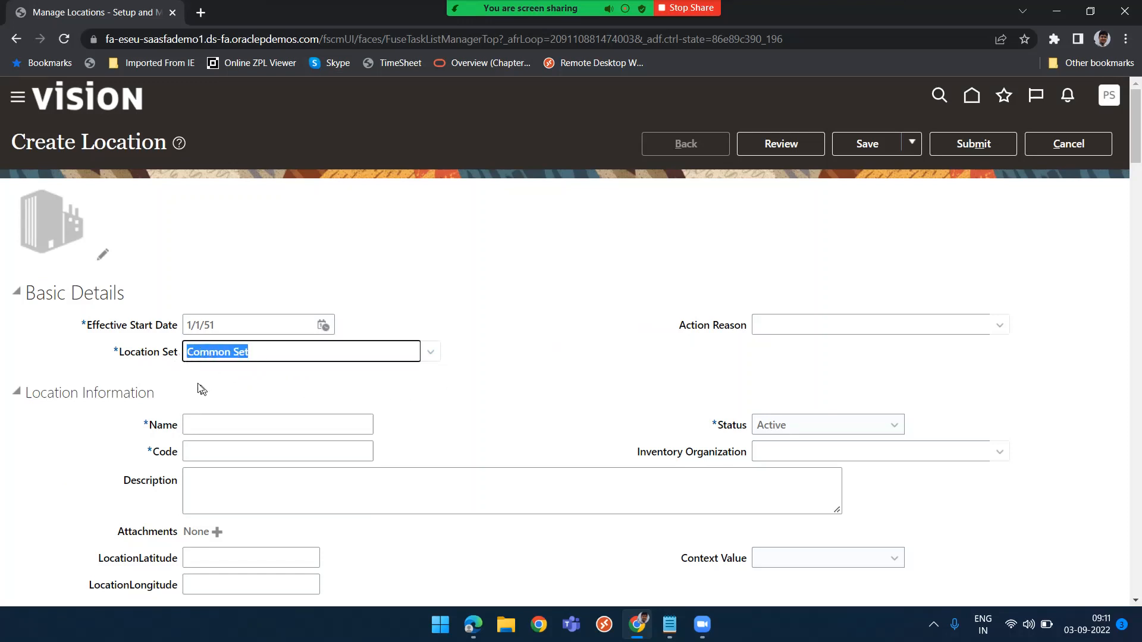
left_click(424, 410)
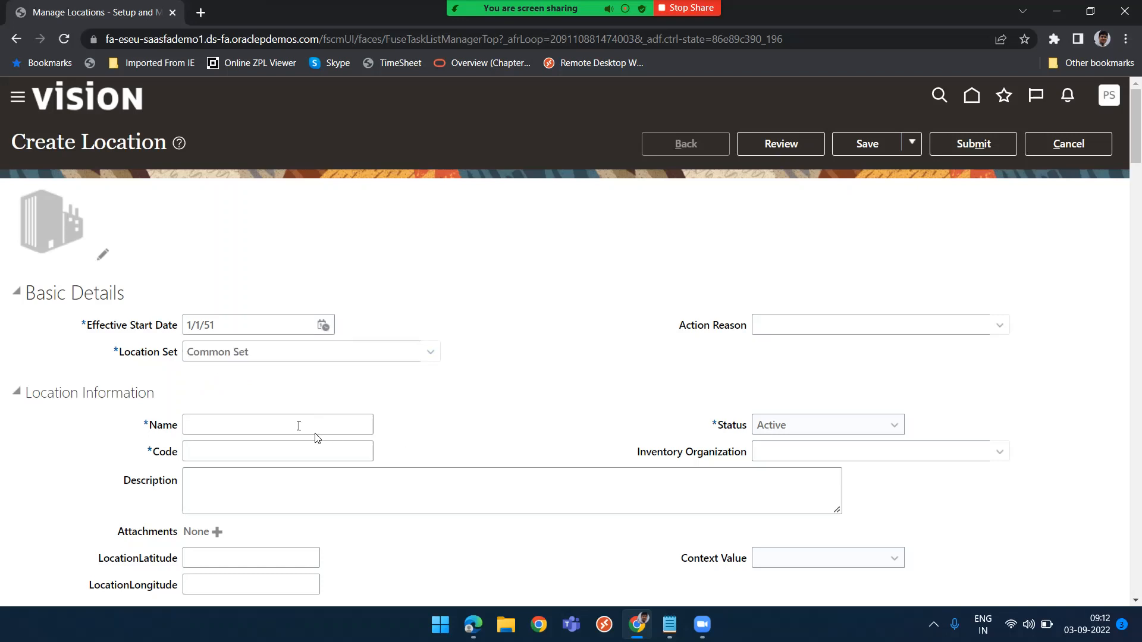
left_click(277, 423)
type("PRASHANT-1")
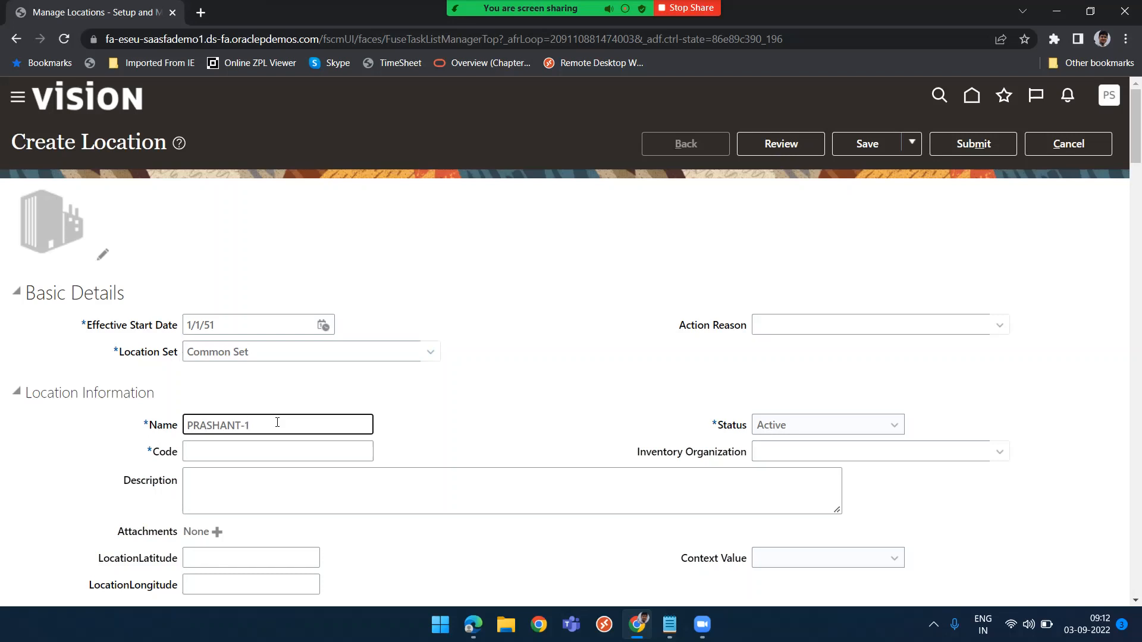
Copy the location name into the Code and Description fields
key("ctrl+a")
key("ctrl+c")
key("Tab")
key("ctrl+v")
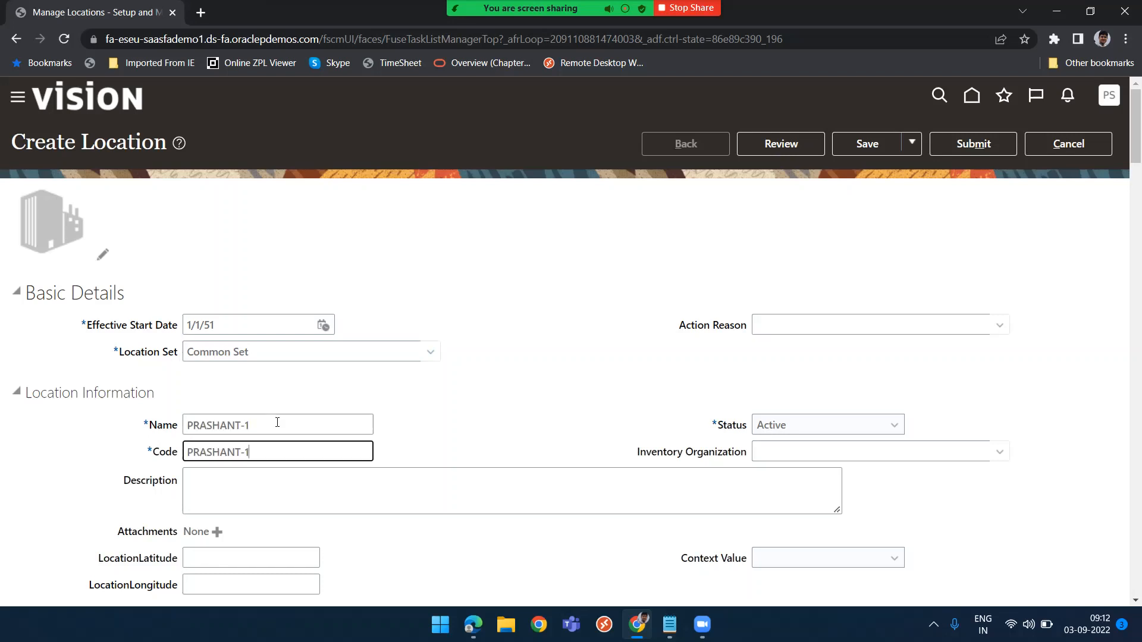
key("Tab")
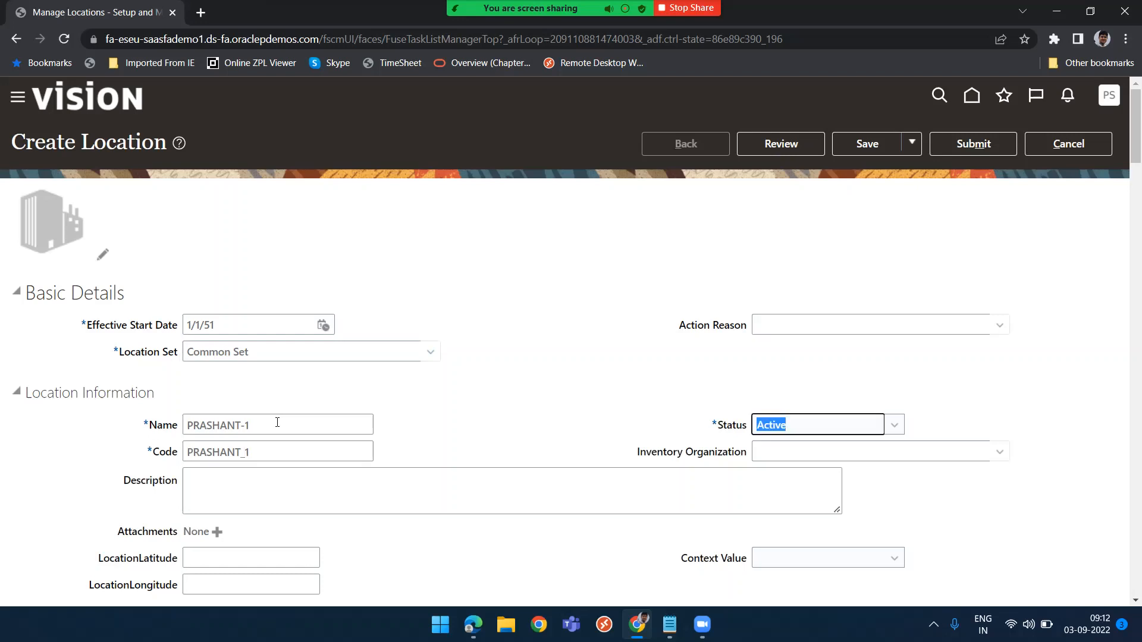
key("Tab")
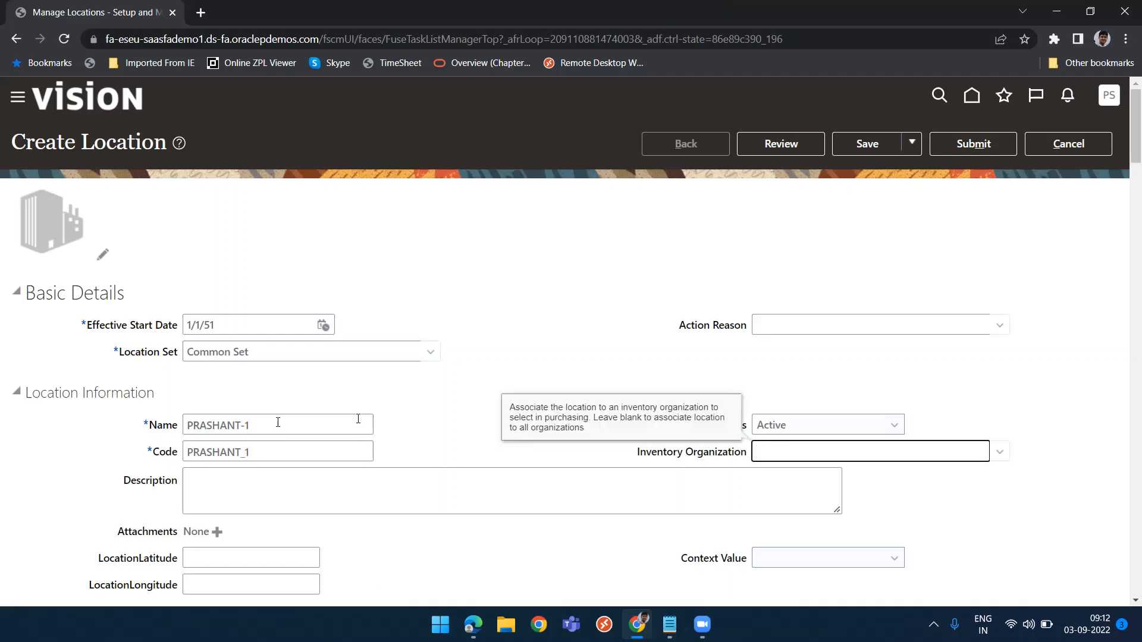
left_click(269, 495)
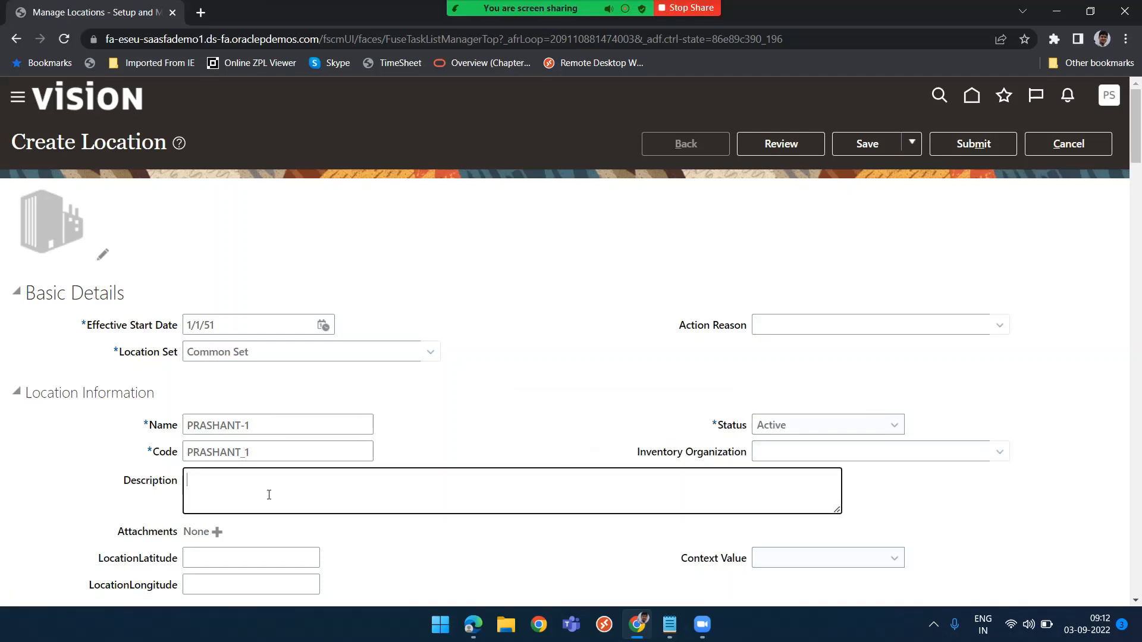
key("ctrl+v")
Paste the location name into Address Line 1 of the main address
scroll(369, 573, "down", 5)
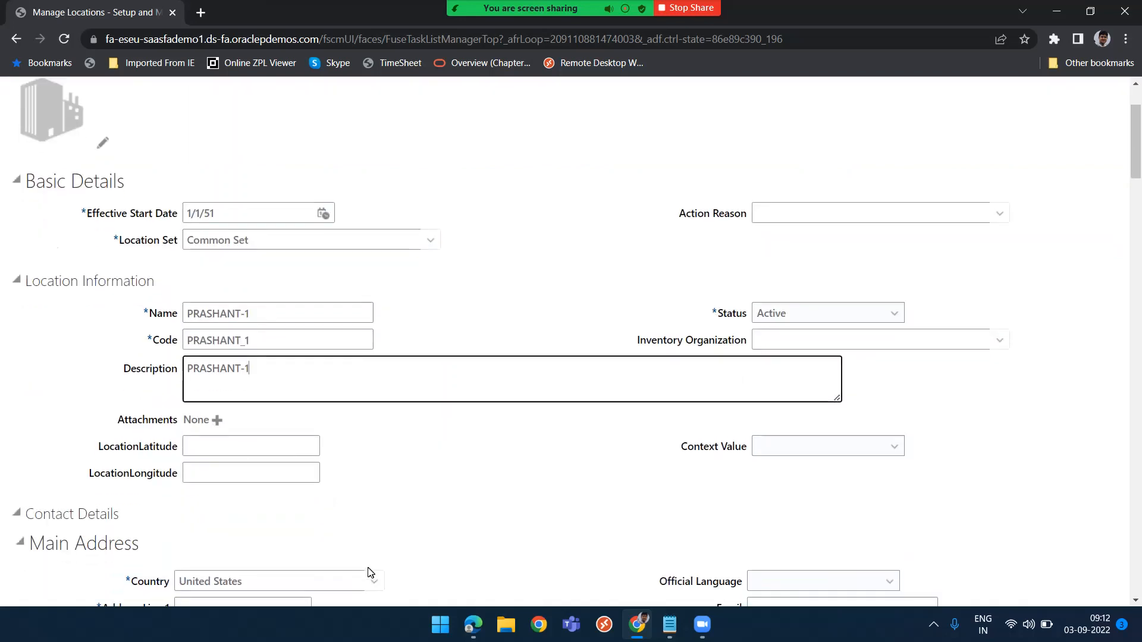
left_click(215, 374)
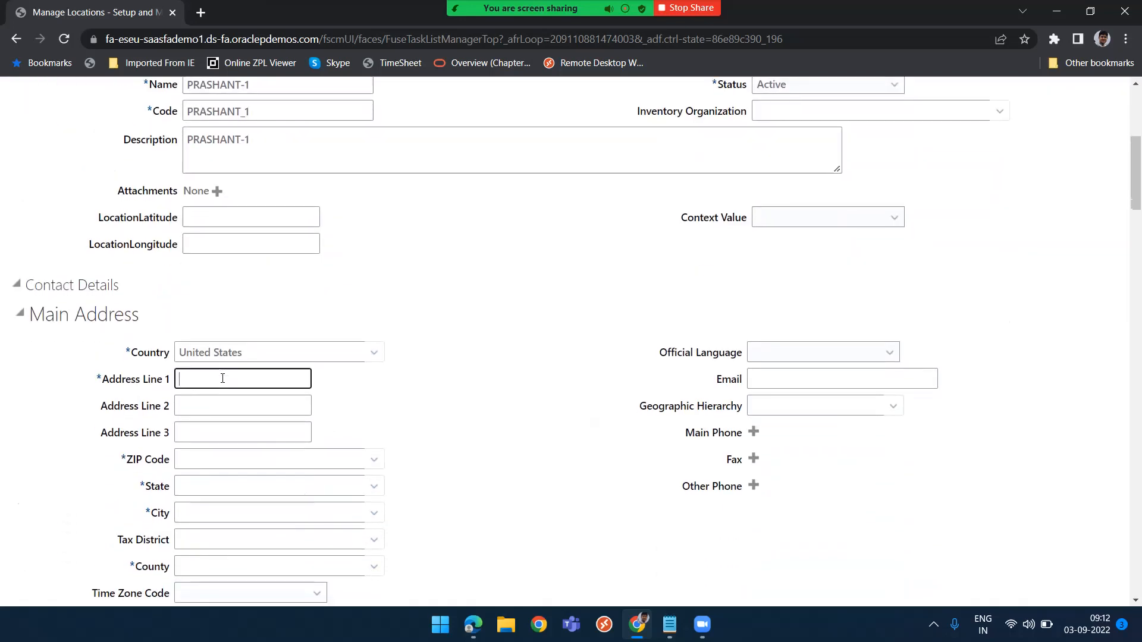
key("ctrl+v")
Try to submit the new location and close the error dialog
scroll(548, 468, "down", 4)
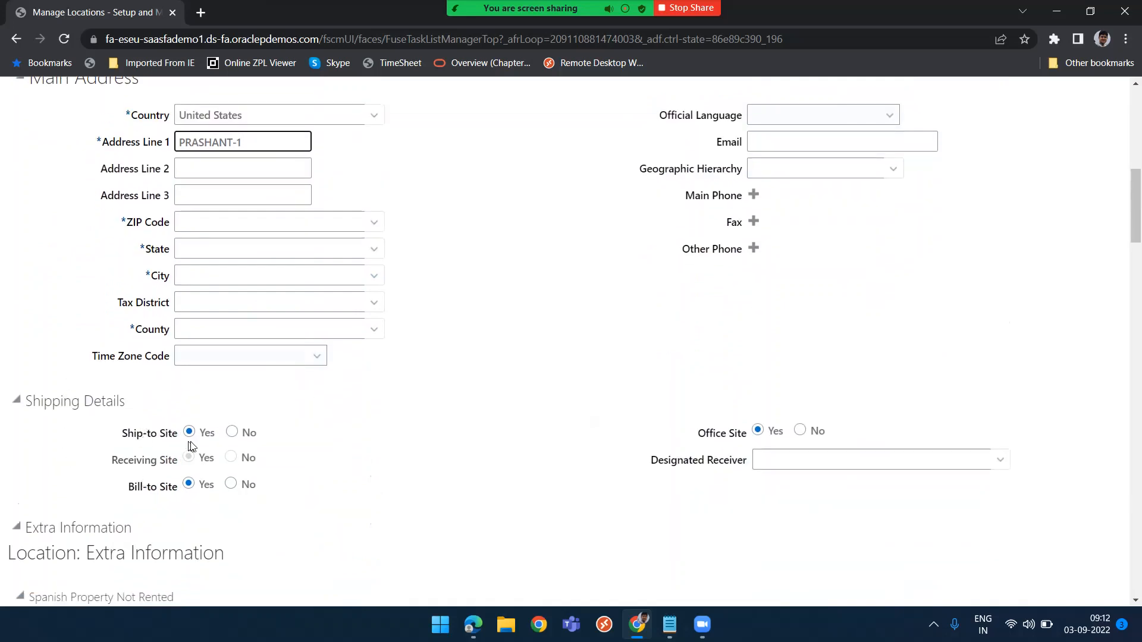
scroll(481, 461, "up", 1)
scroll(479, 462, "up", 10)
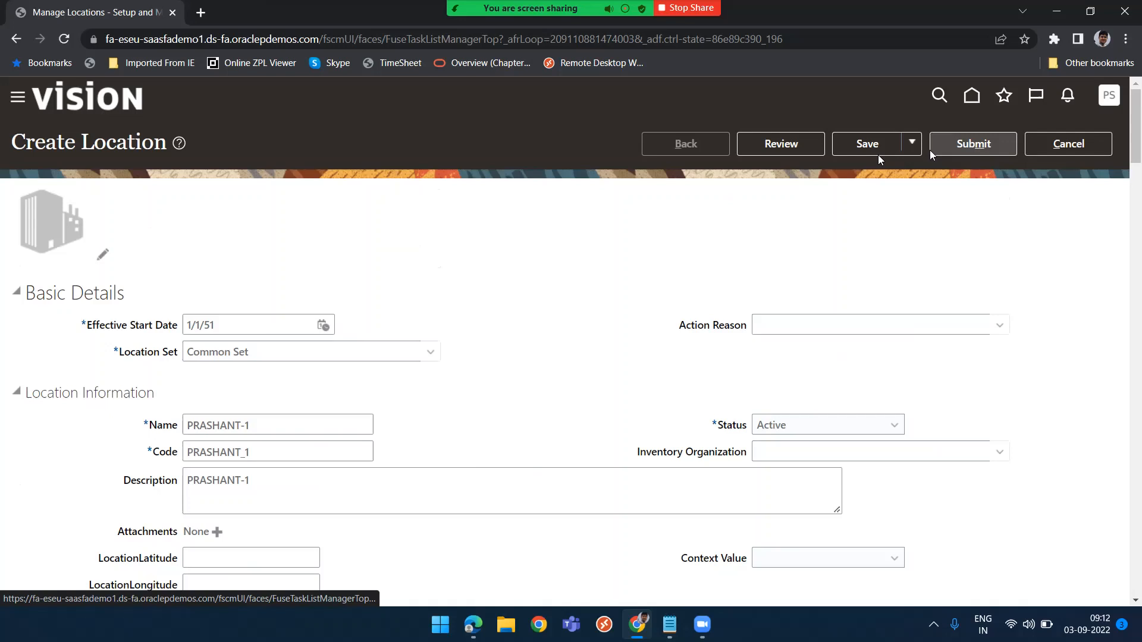
left_click(967, 154)
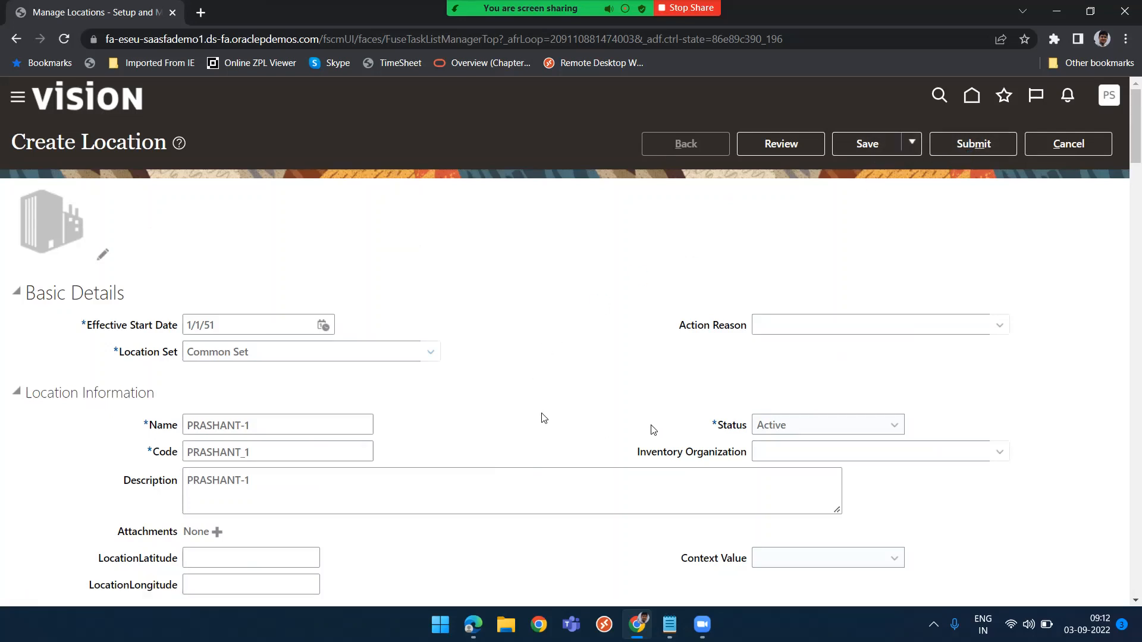
left_click(988, 148)
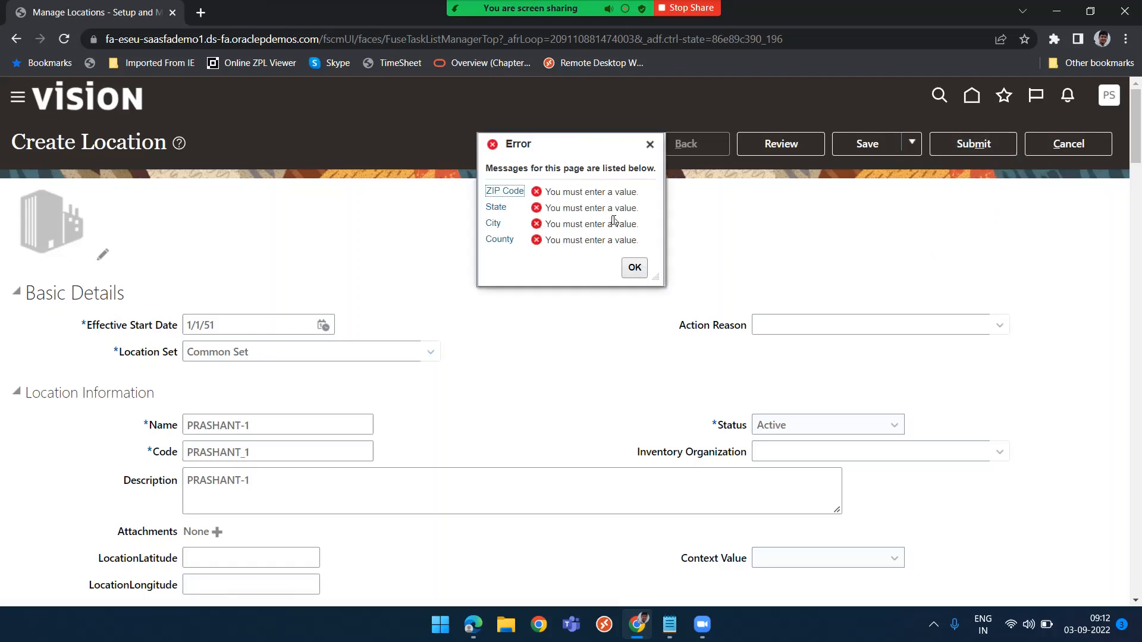
left_click(635, 268)
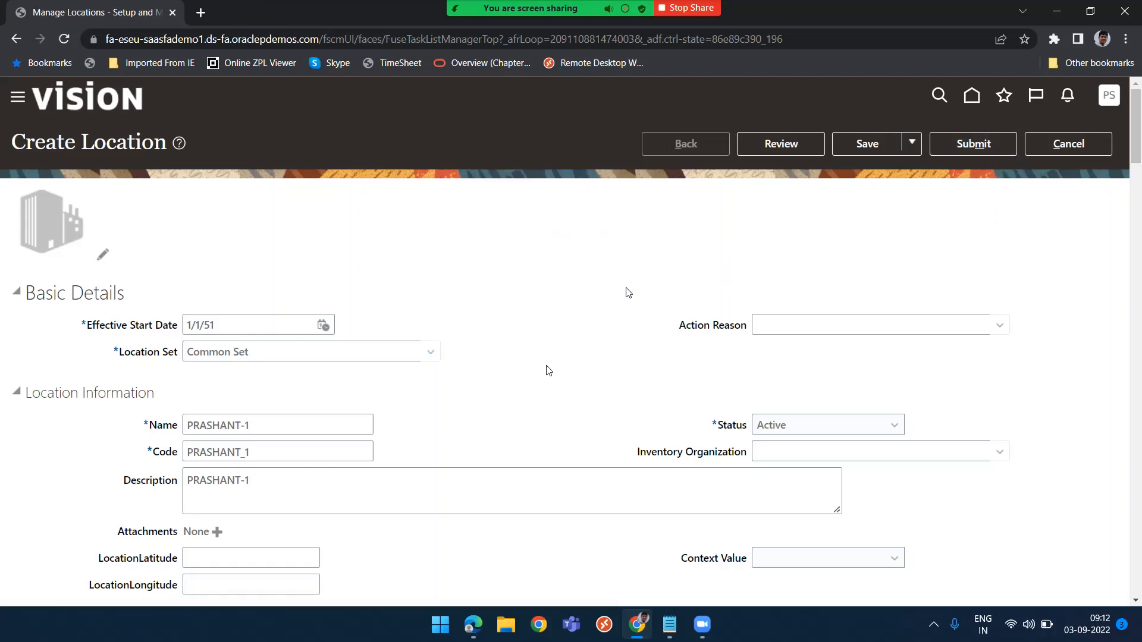
Search ZIP codes for 140 and select 14004 for Town Line, Erie, NY in the main address
scroll(536, 380, "down", 7)
left_click(254, 356)
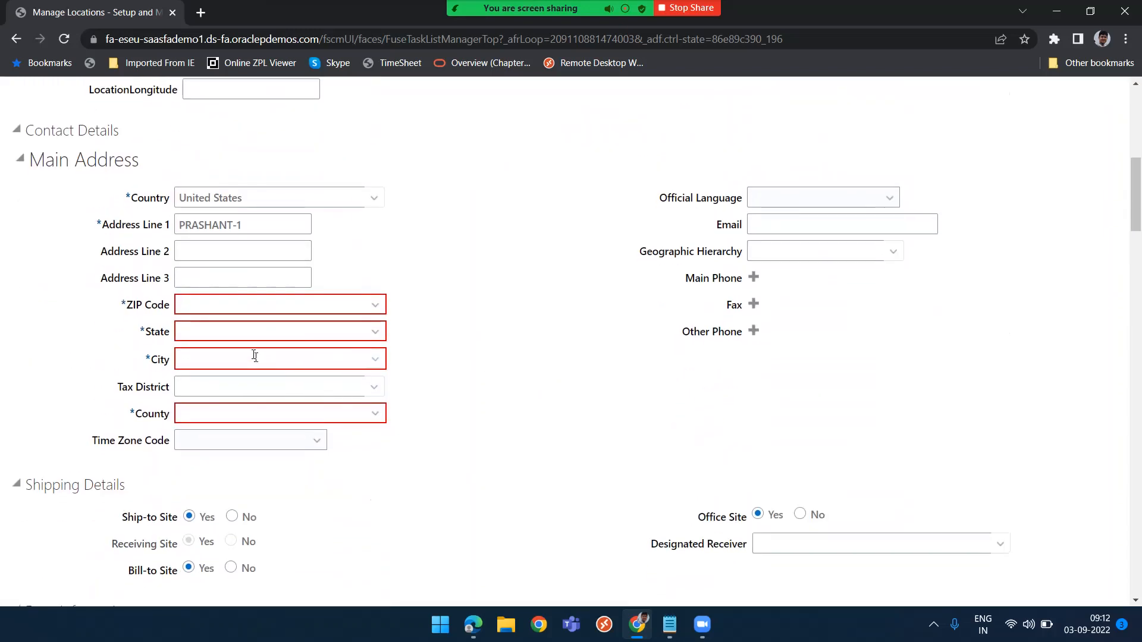
left_click(339, 304)
left_click(340, 304)
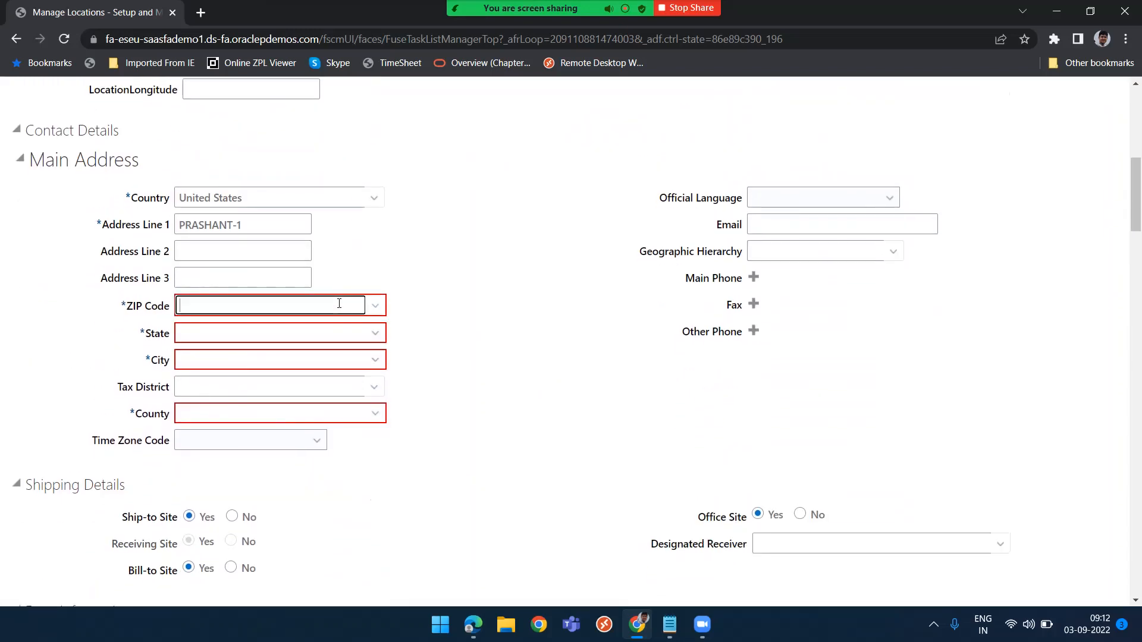
left_click(376, 307)
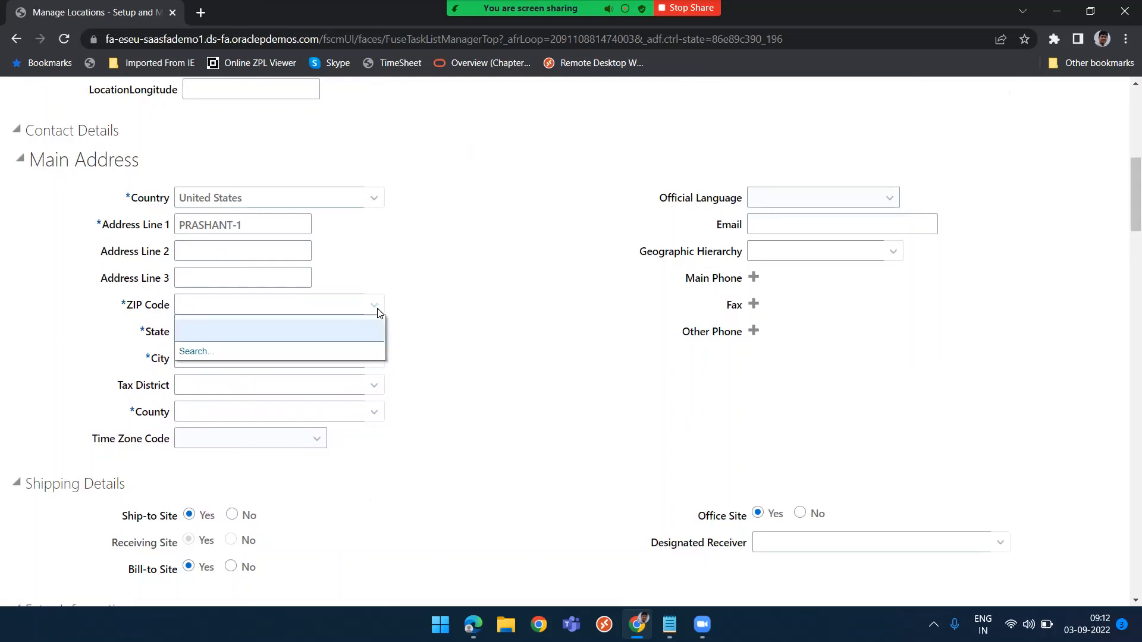
left_click(186, 348)
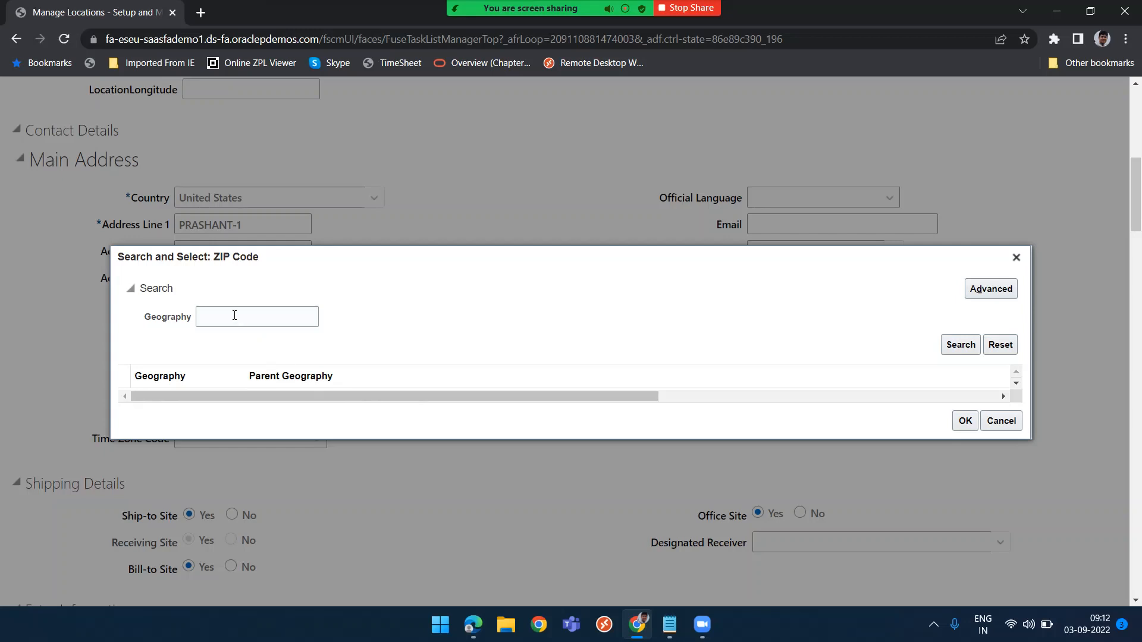
left_click(235, 315)
type("140")
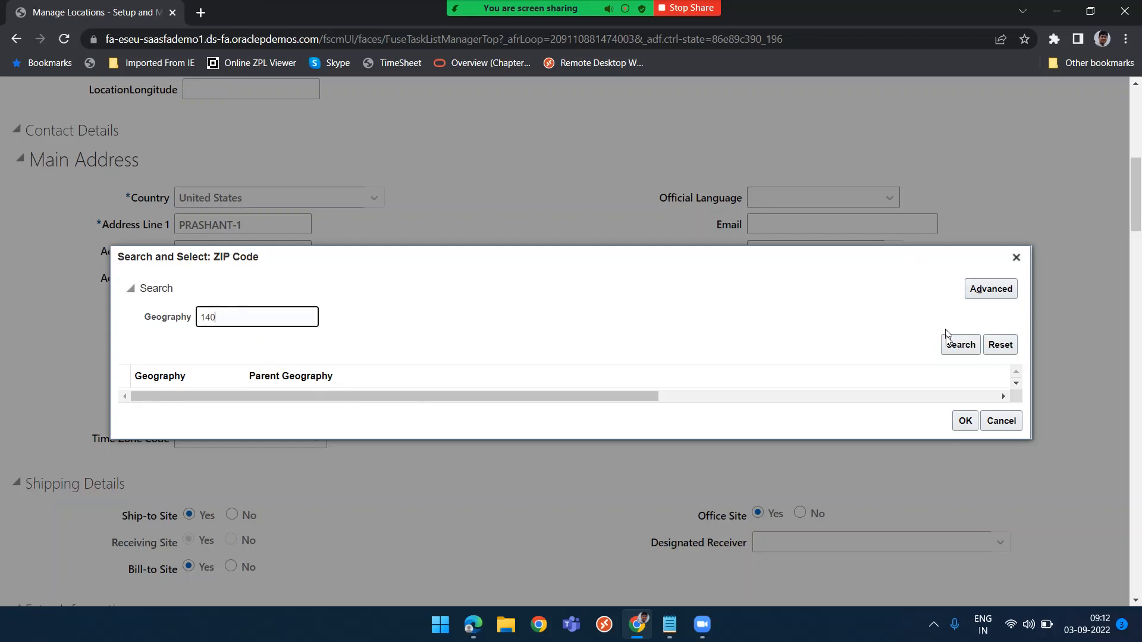
left_click(958, 347)
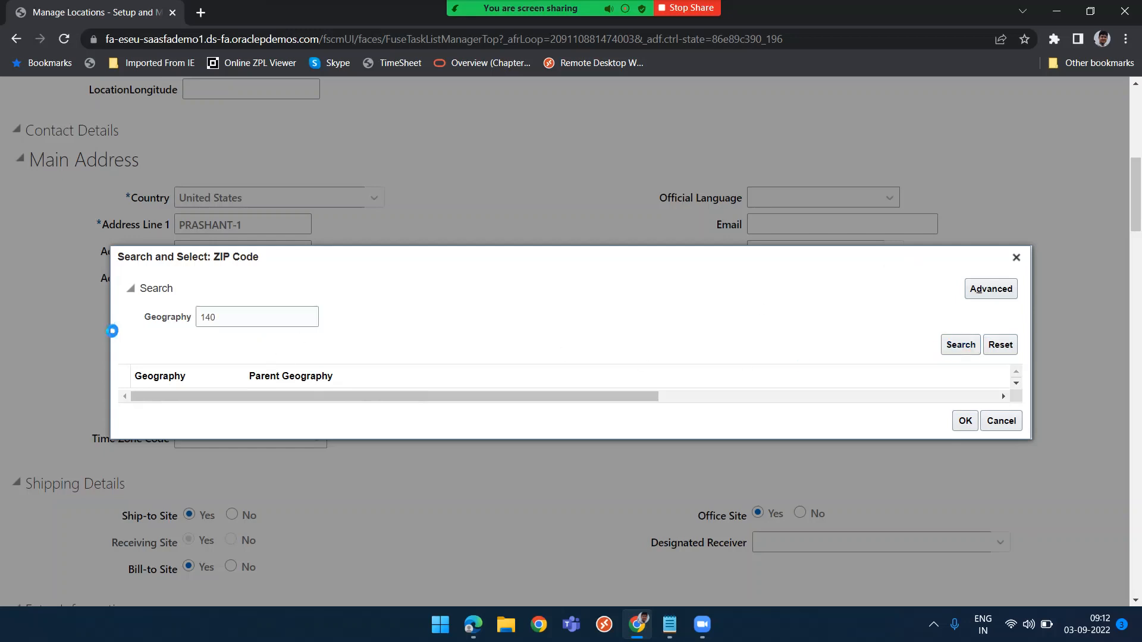
left_click_drag(230, 317, 187, 321)
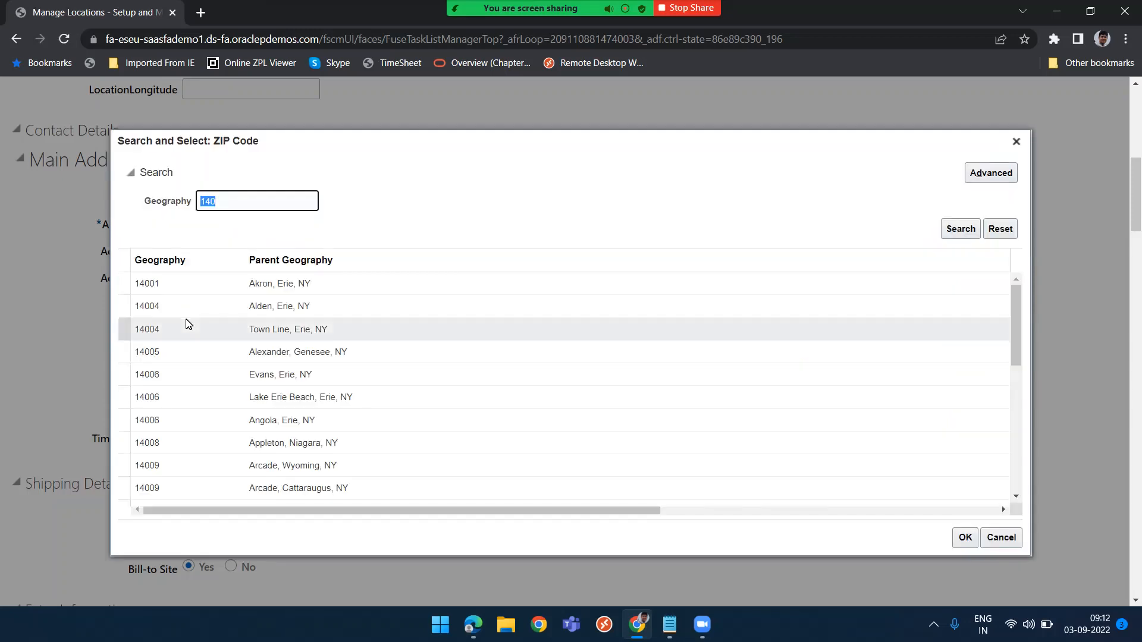
left_click(297, 307)
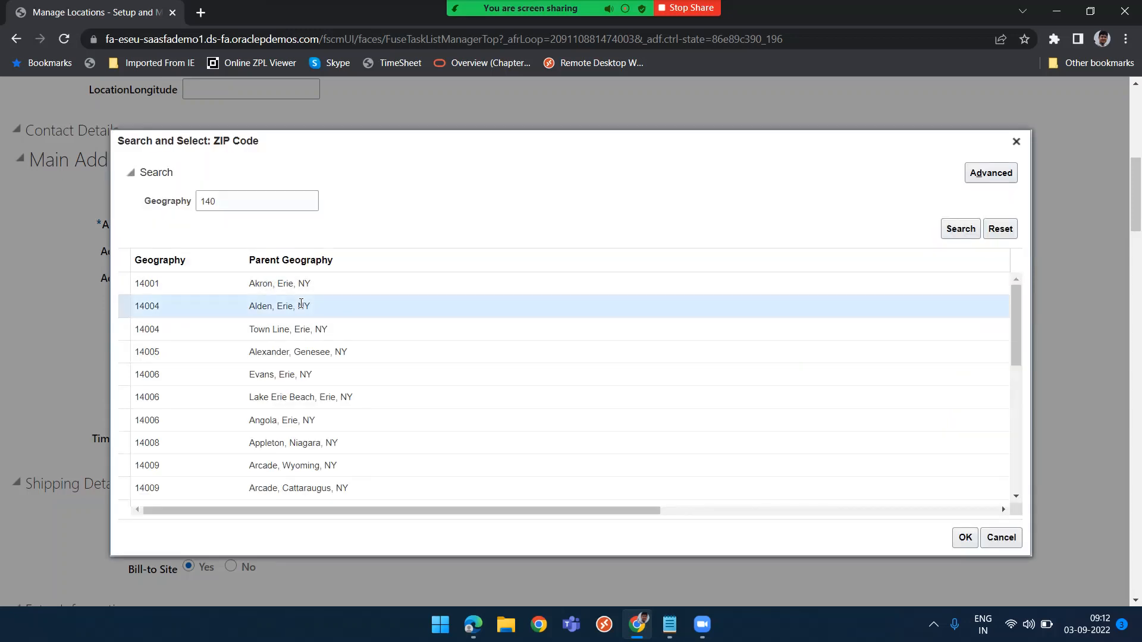
left_click(314, 330)
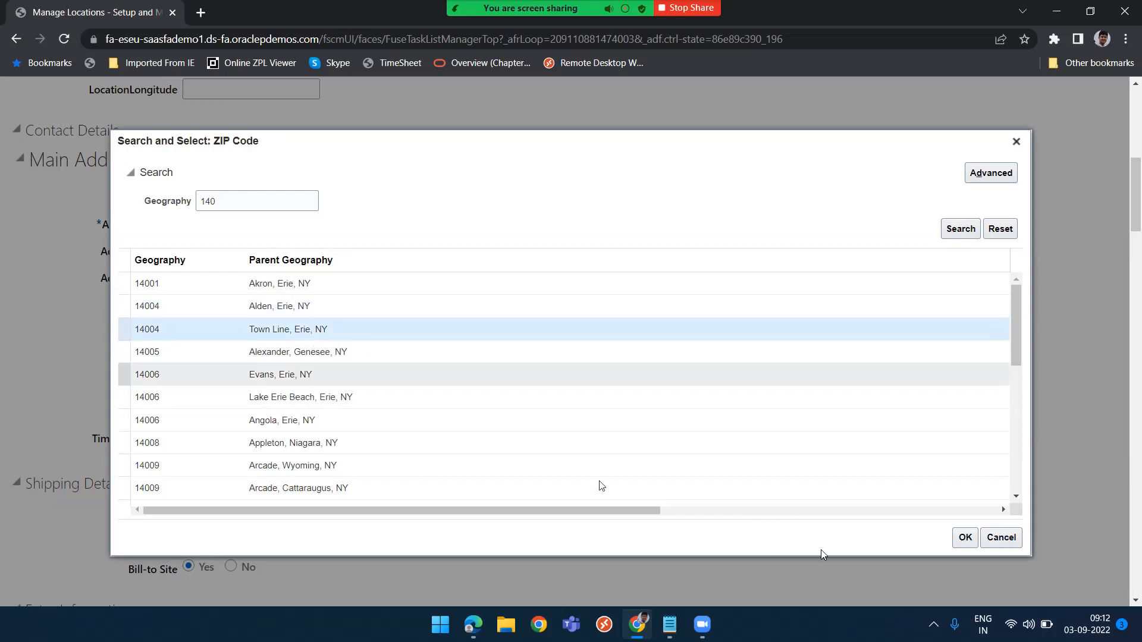
left_click(964, 539)
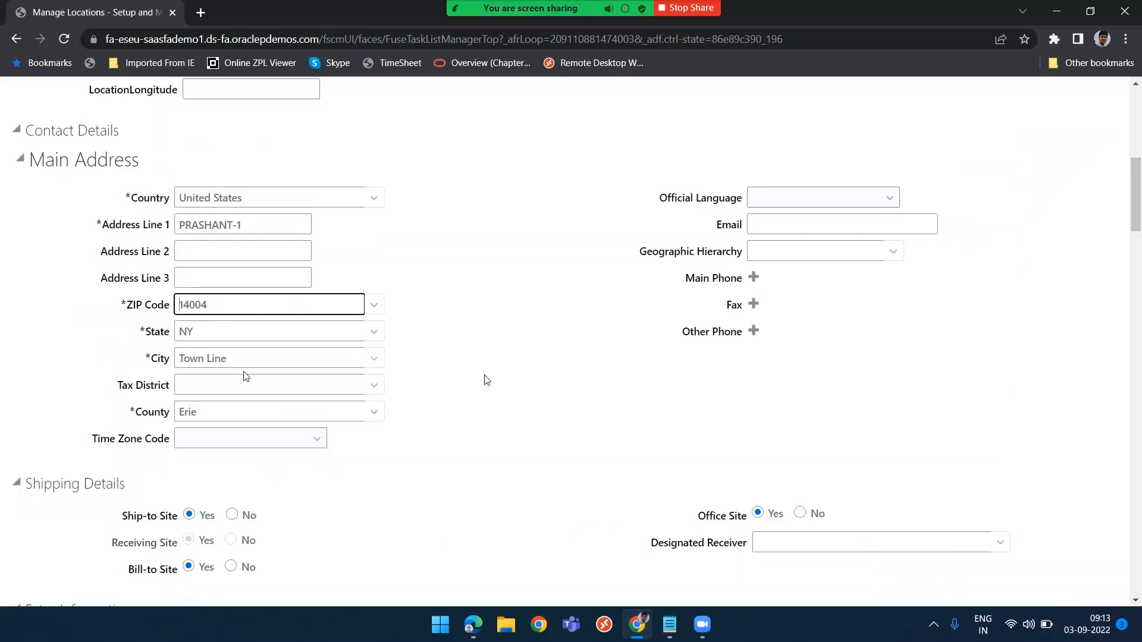
Submit the new location and confirm the submission
scroll(556, 350, "up", 7)
scroll(573, 360, "down", 5)
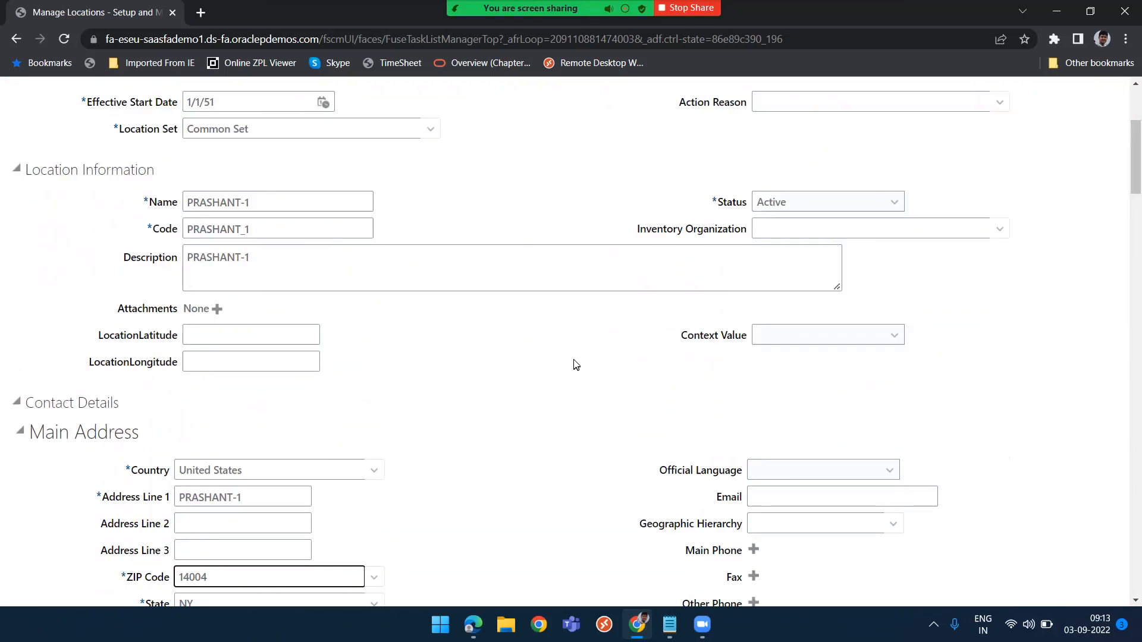
scroll(474, 456, "down", 1)
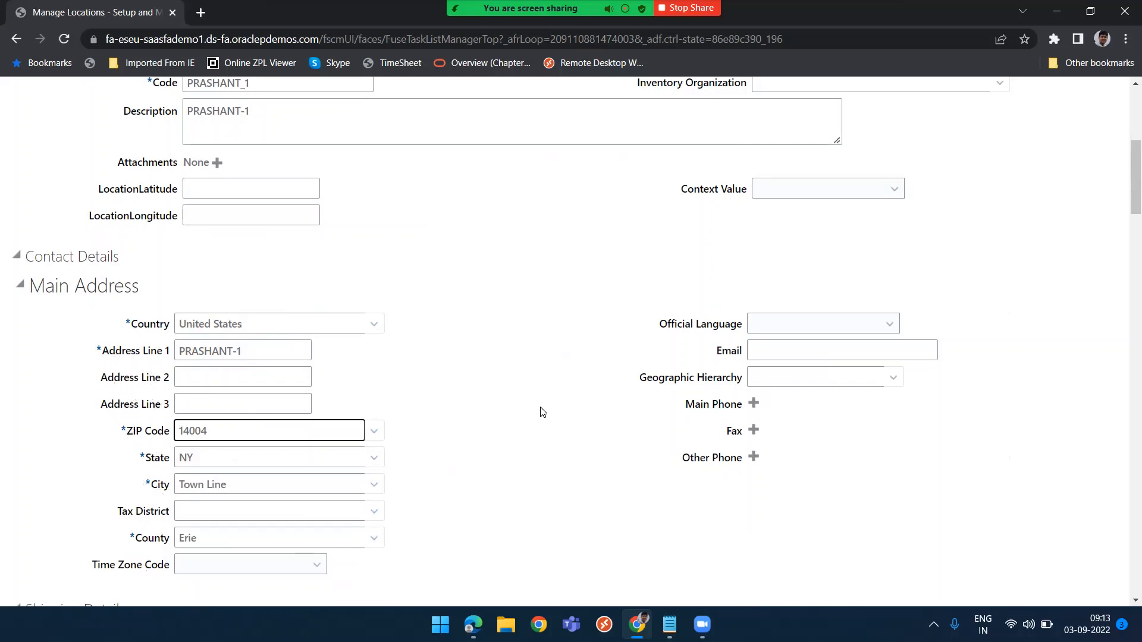
scroll(542, 412, "up", 6)
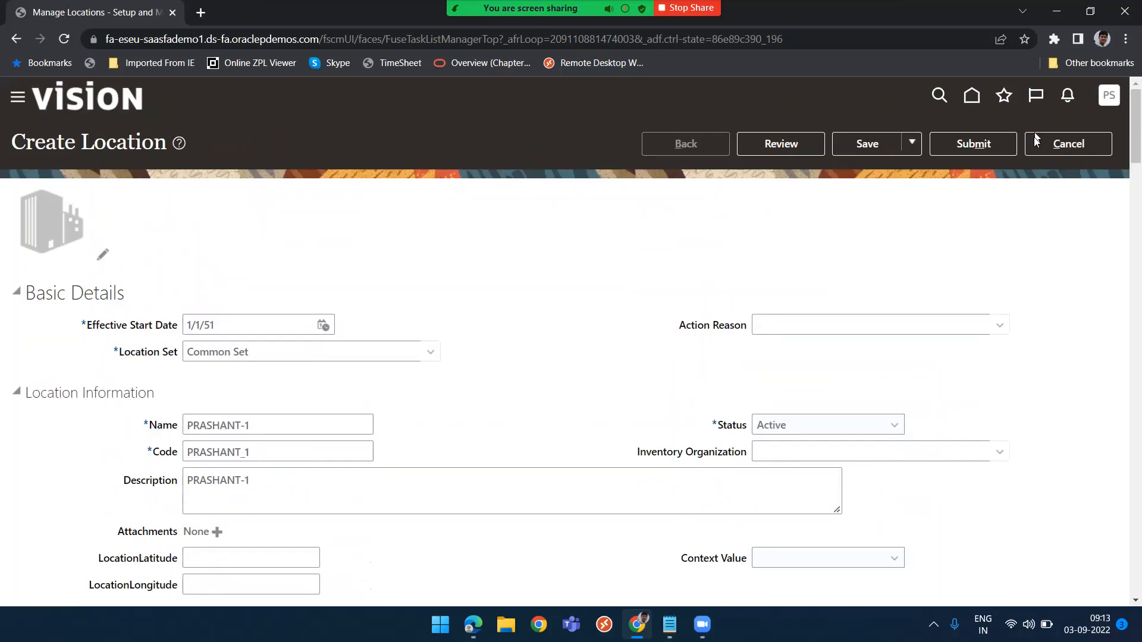
left_click(981, 149)
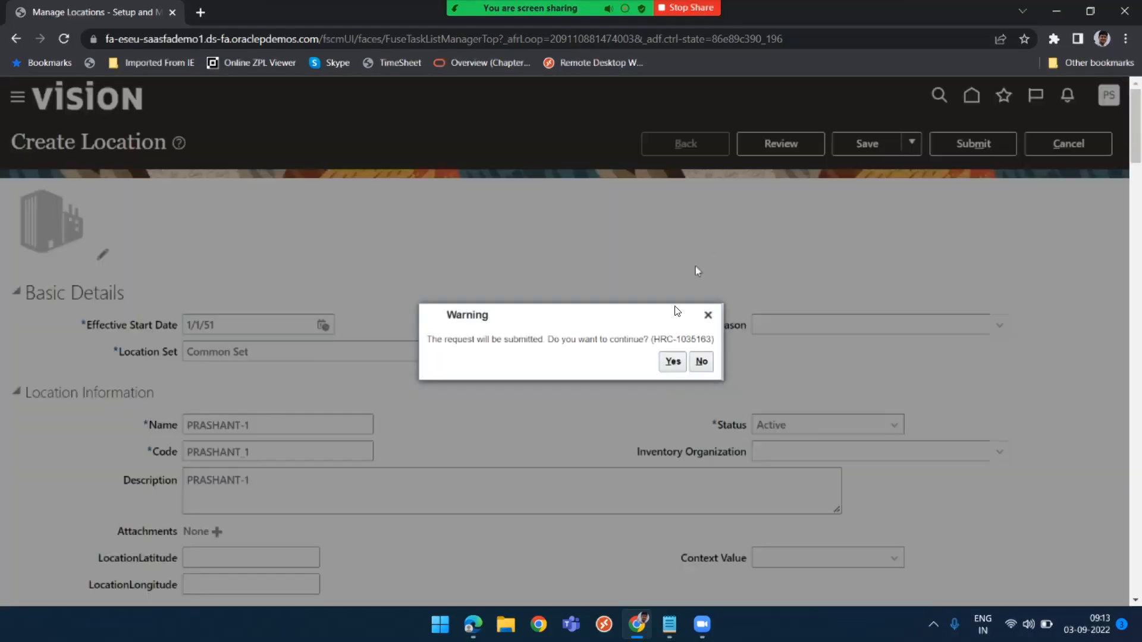
left_click(671, 362)
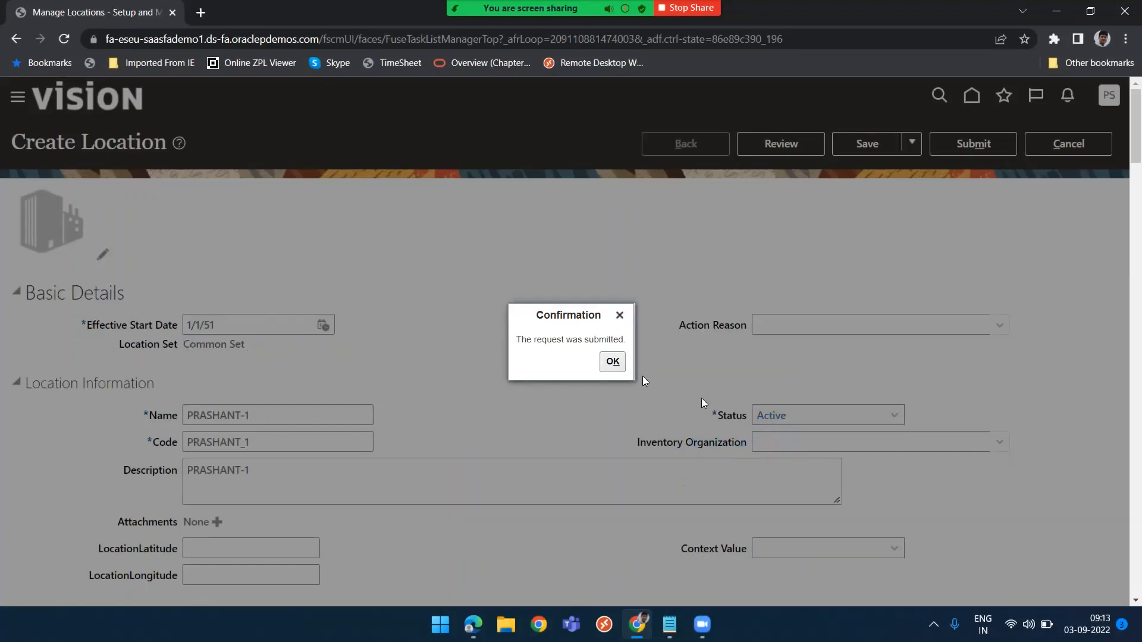
left_click(613, 362)
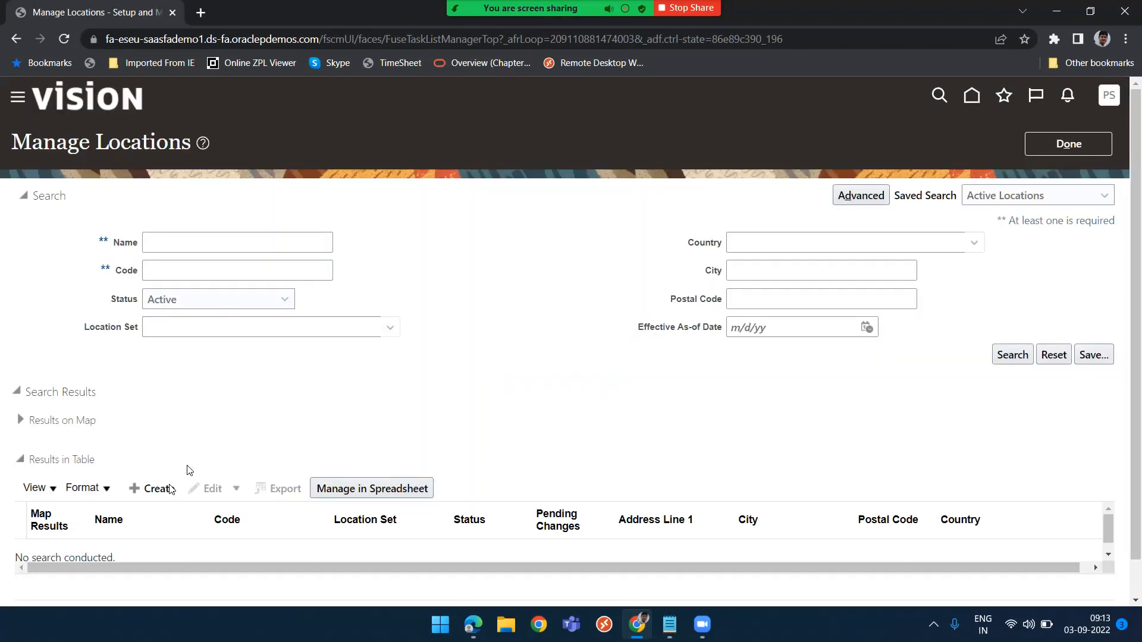
Start another location in Common Set and name it with the user's first name plus "-2"
left_click(138, 491)
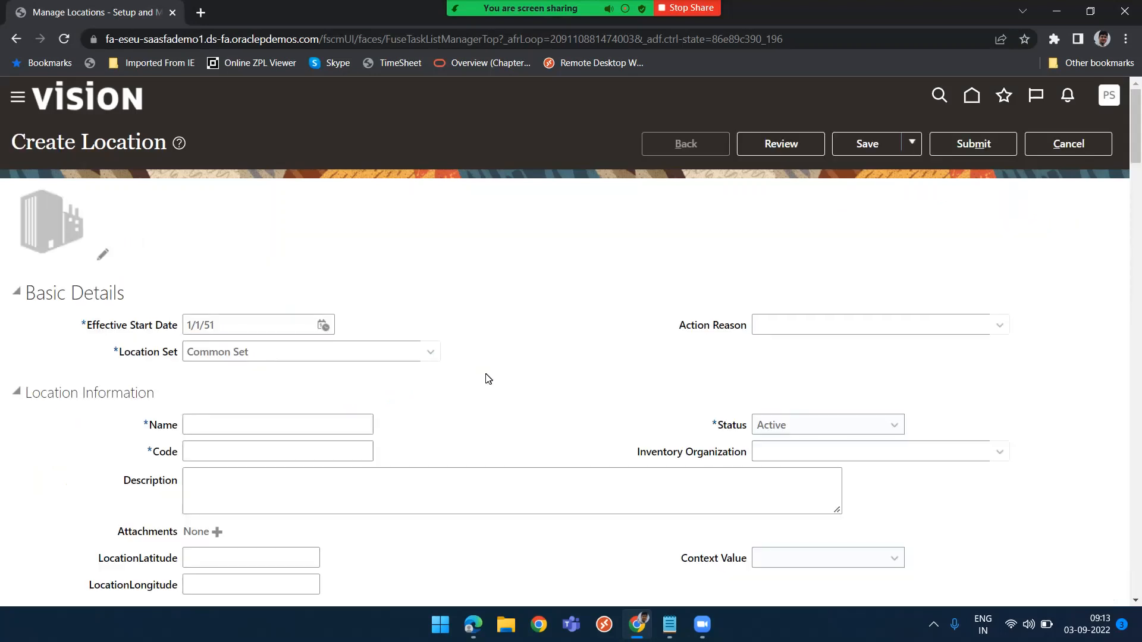
left_click(238, 425)
type("PRASHANT-1")
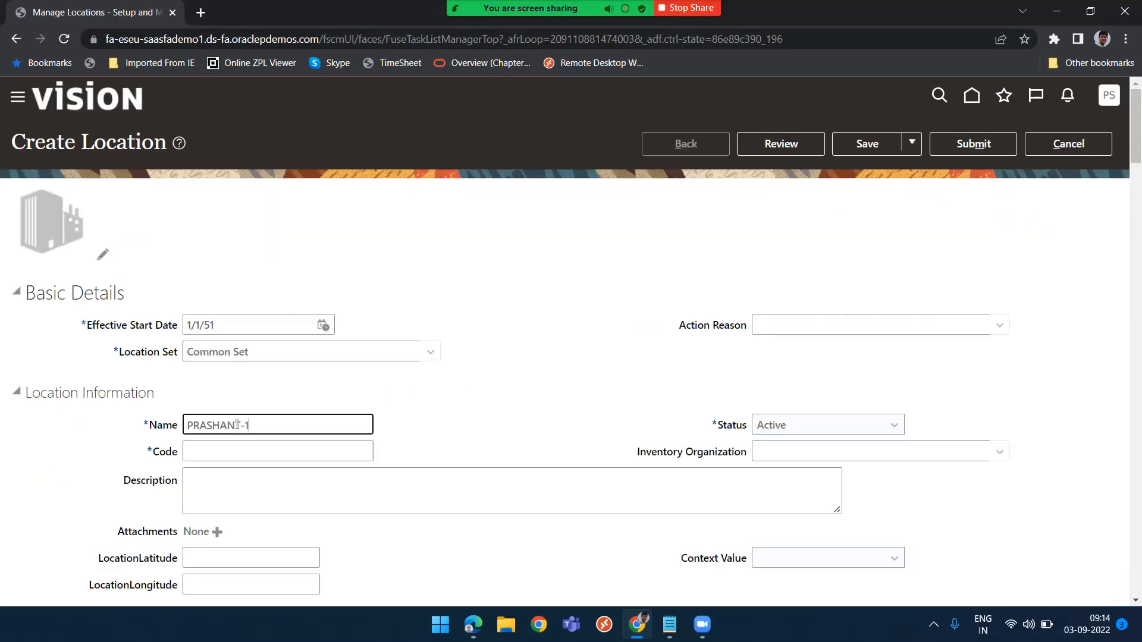
key("Tab")
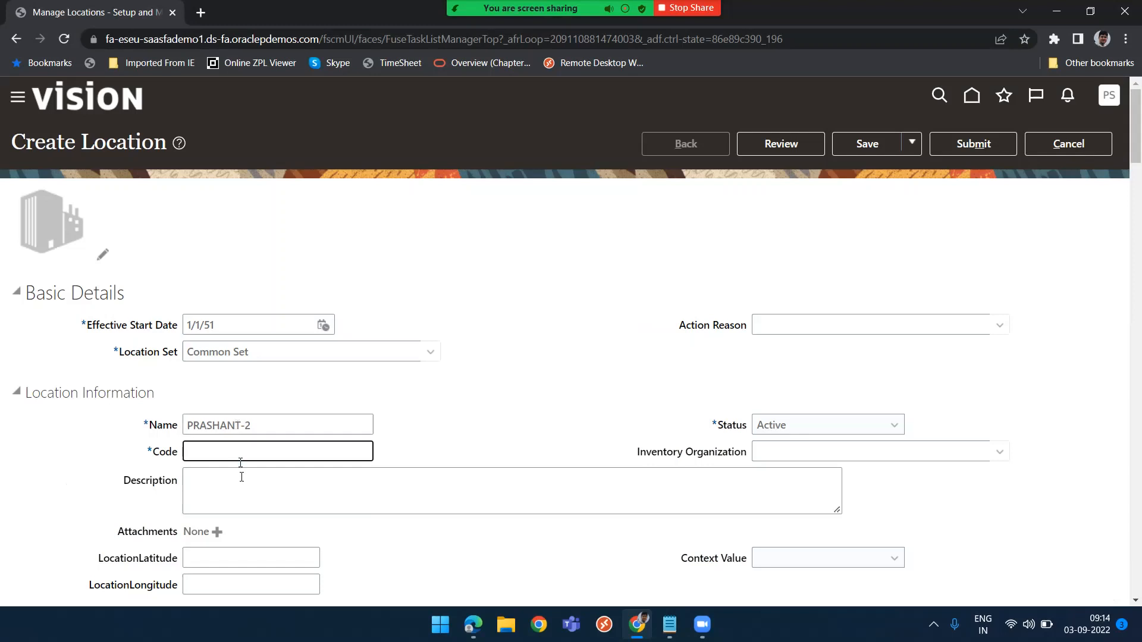
key("shift+Tab")
key("ctrl+c")
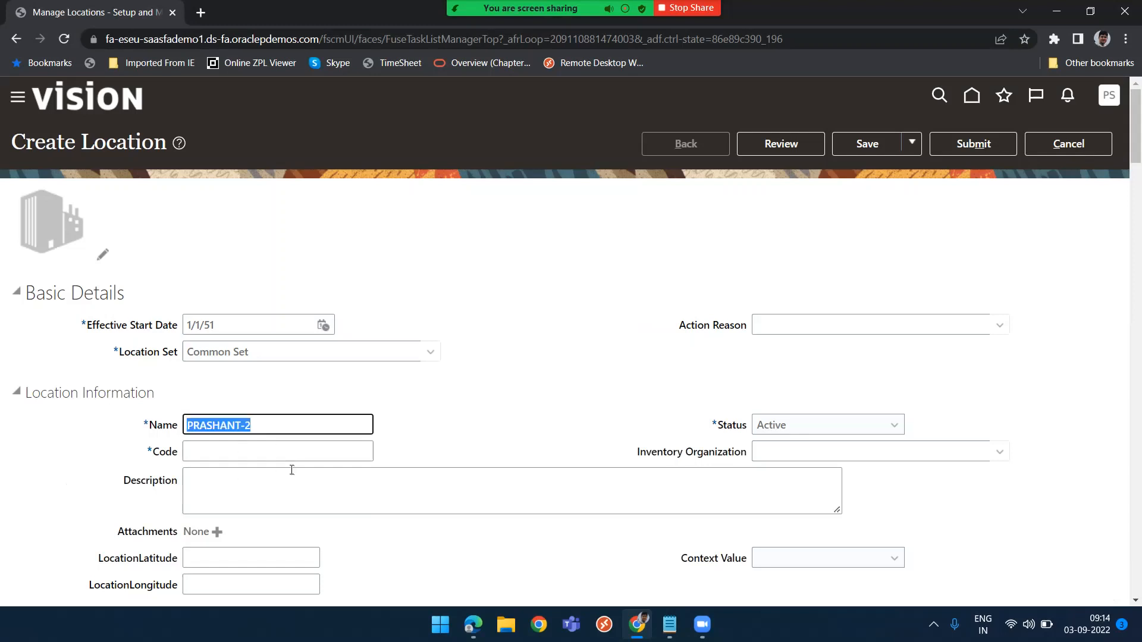
Paste the location name into the Code and Description fields
key("Tab")
key("ctrl+v")
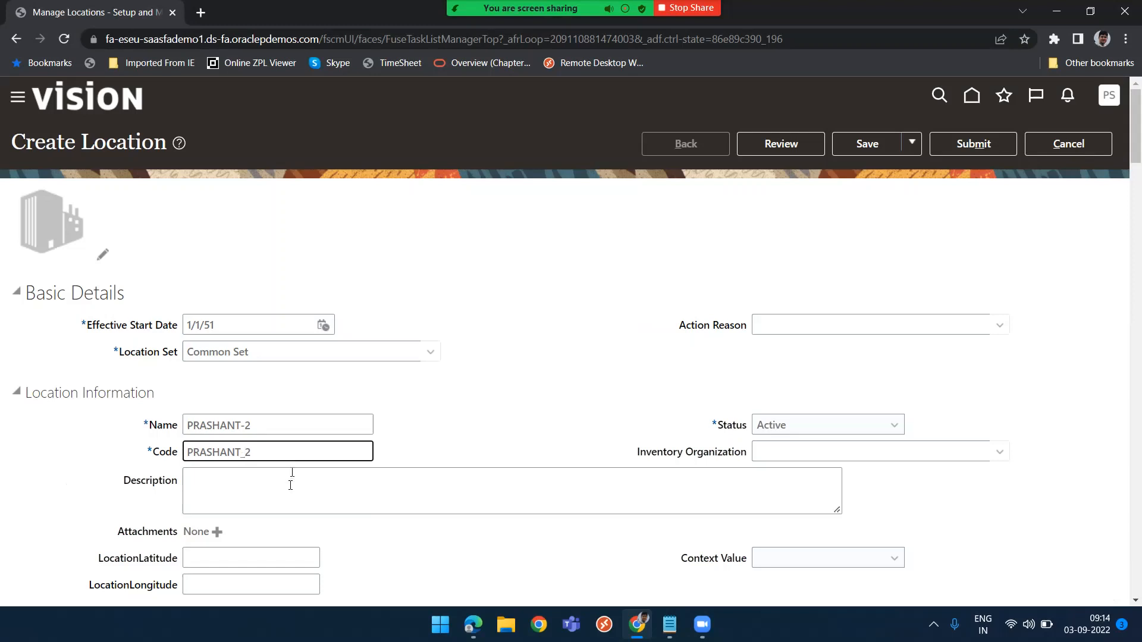
left_click(291, 485)
key("ctrl+v")
Look up ZIP code 1400 and select 14006 for Evans, Erie, NY in the main address
scroll(289, 488, "down", 3)
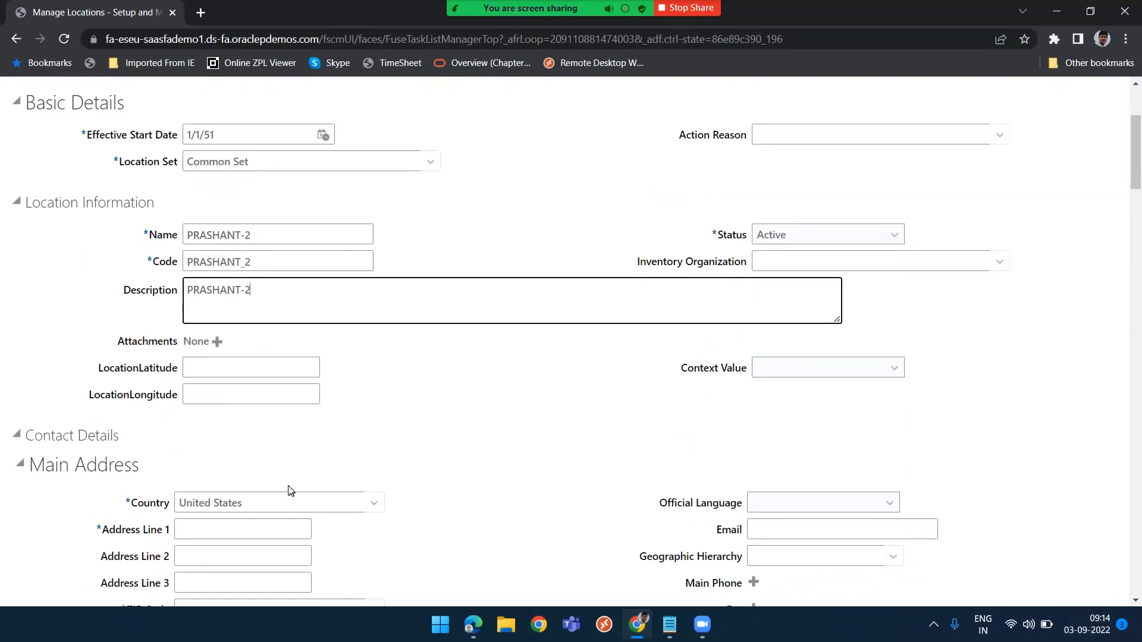
scroll(288, 486, "down", 3)
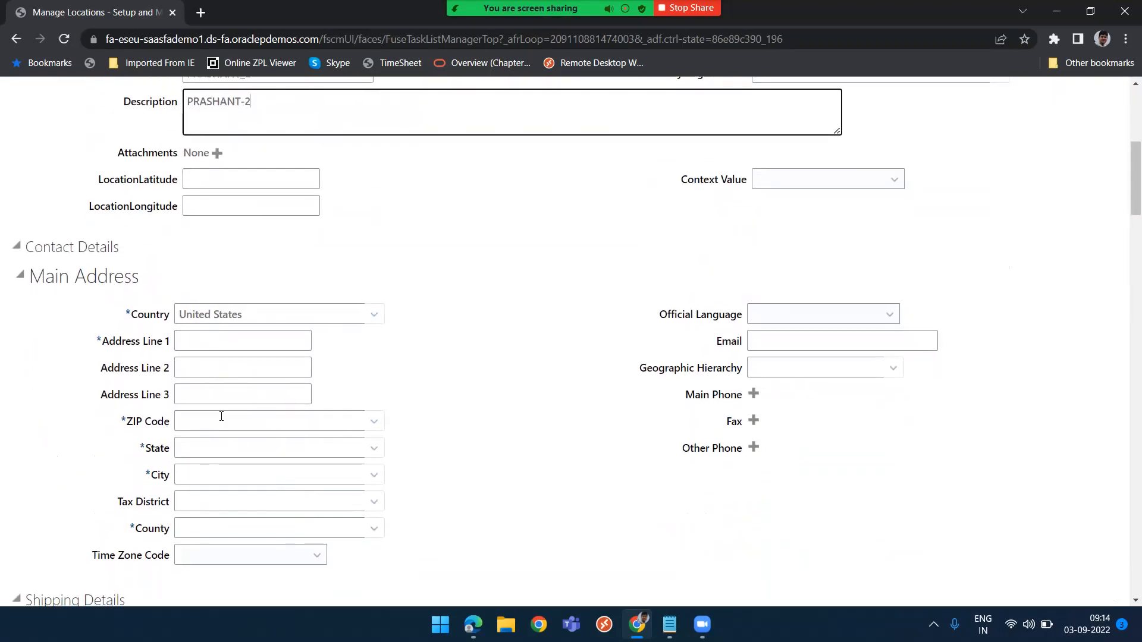
left_click(222, 417)
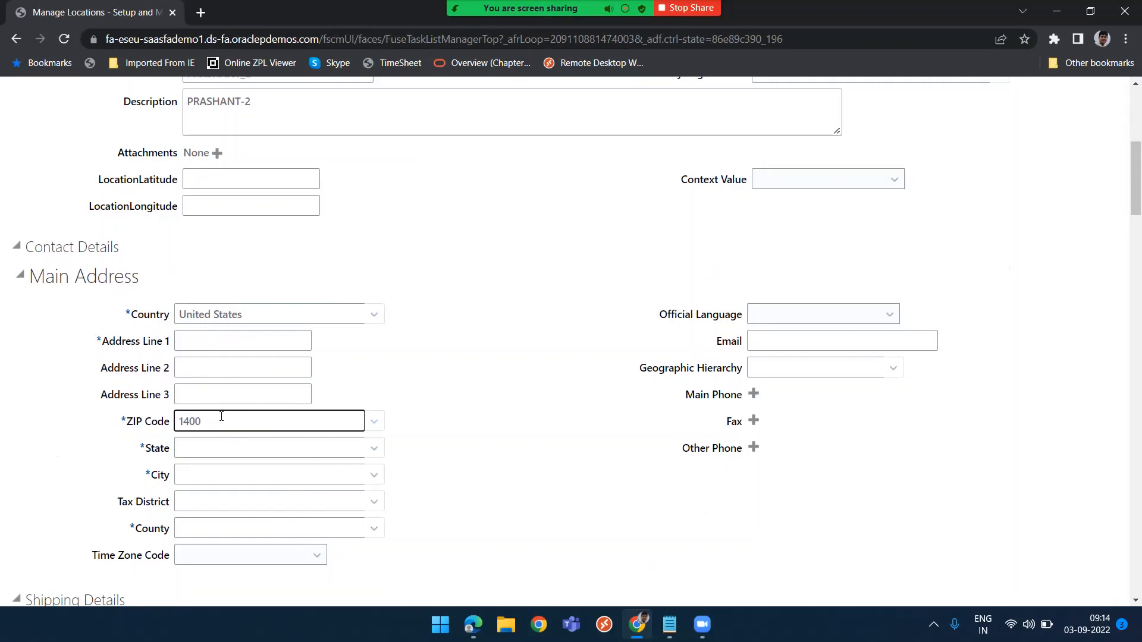
key("Tab")
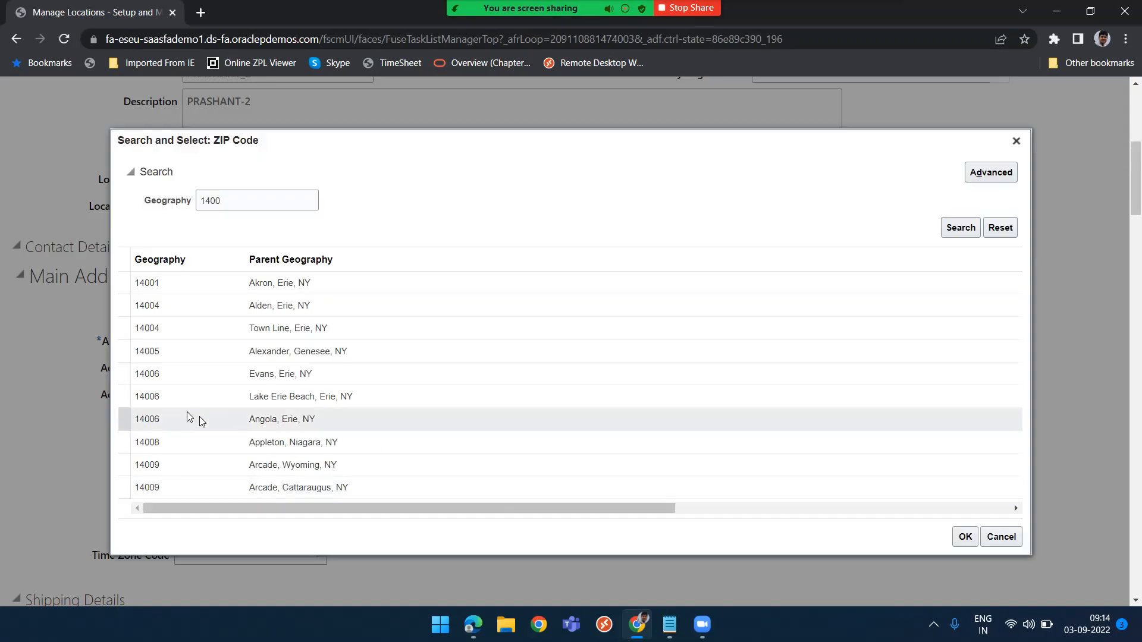
left_click(242, 378)
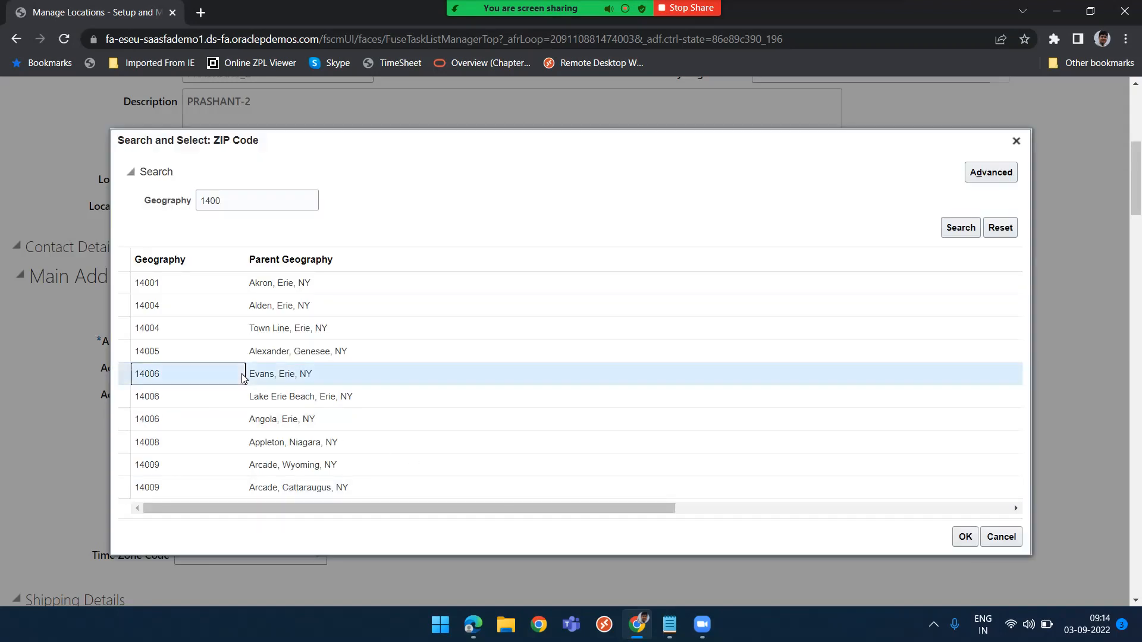
left_click(965, 536)
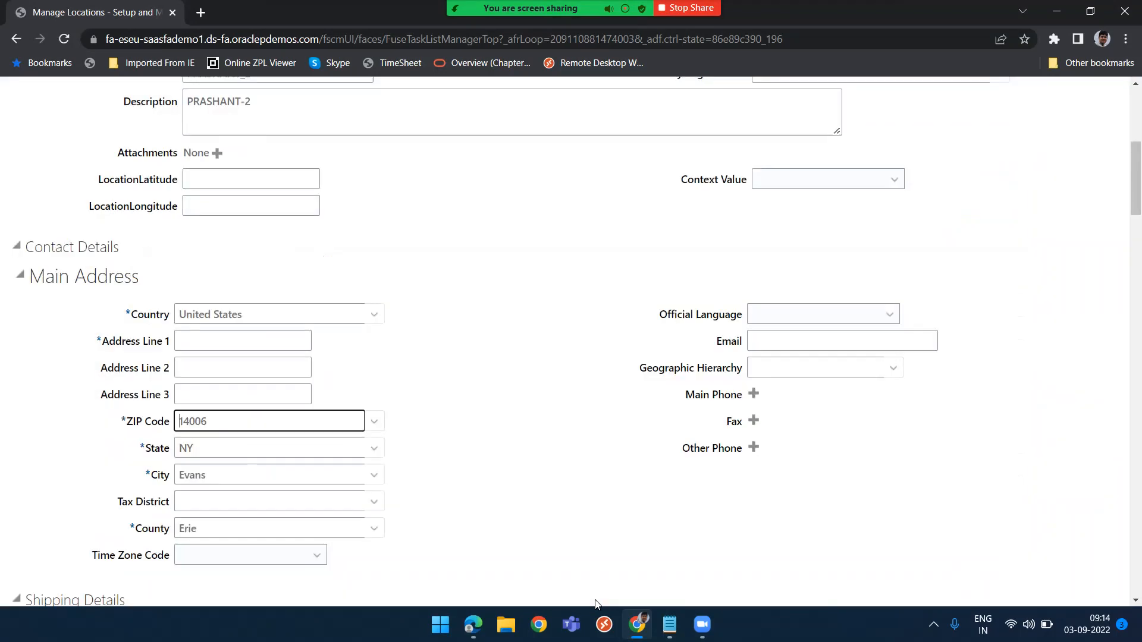
Try to submit the second location
scroll(583, 505, "up", 5)
scroll(582, 505, "up", 1)
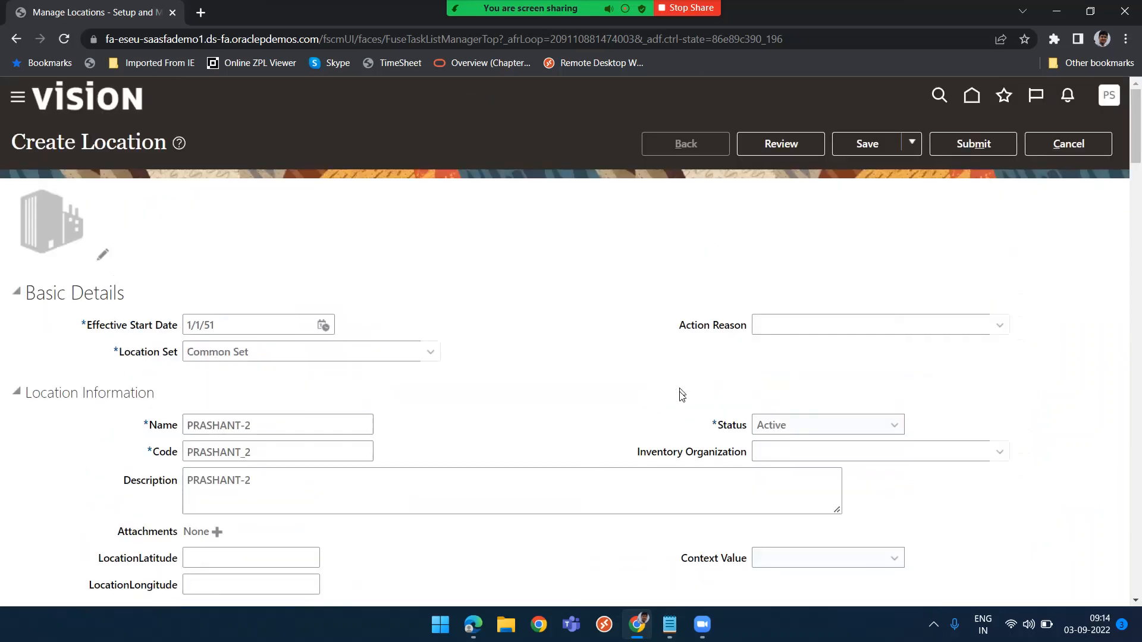
scroll(665, 416, "down", 9)
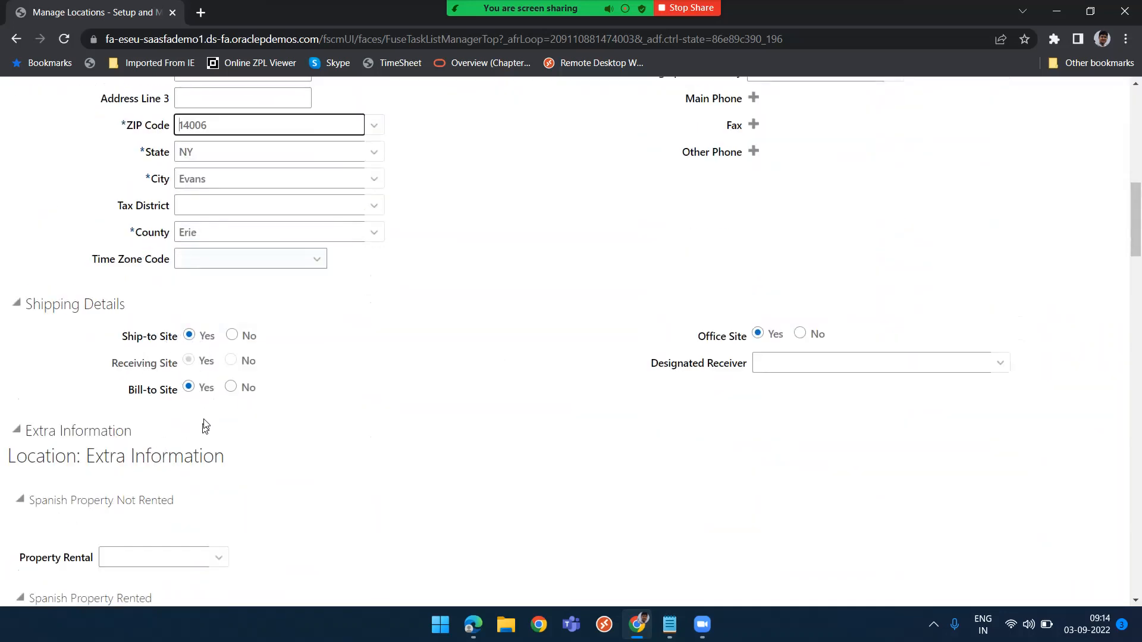
scroll(655, 333, "up", 10)
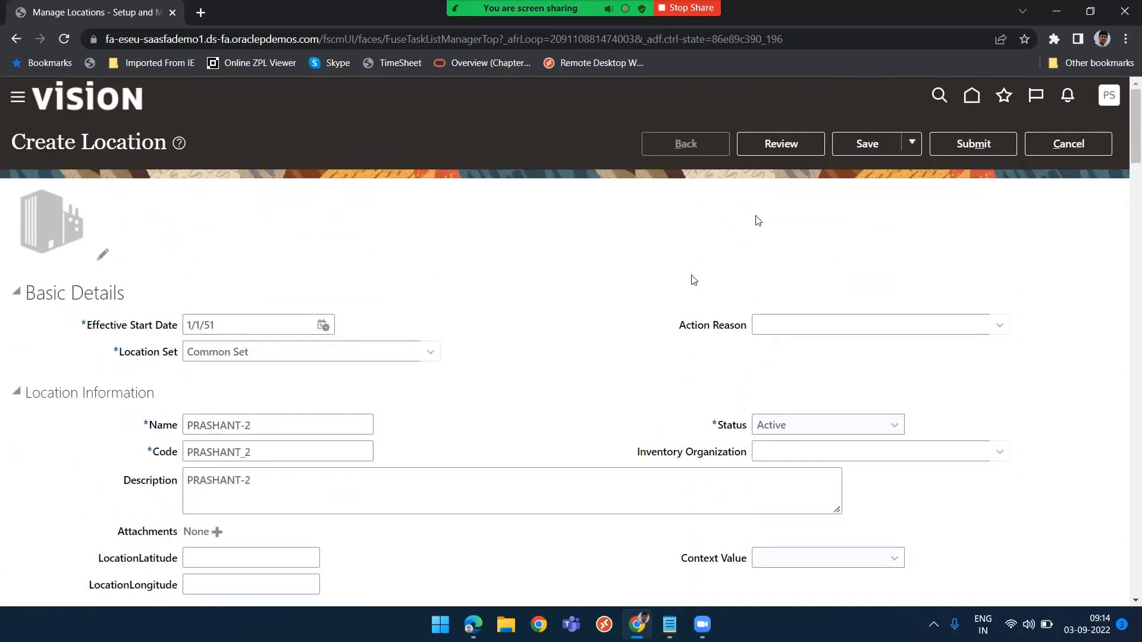
left_click(999, 148)
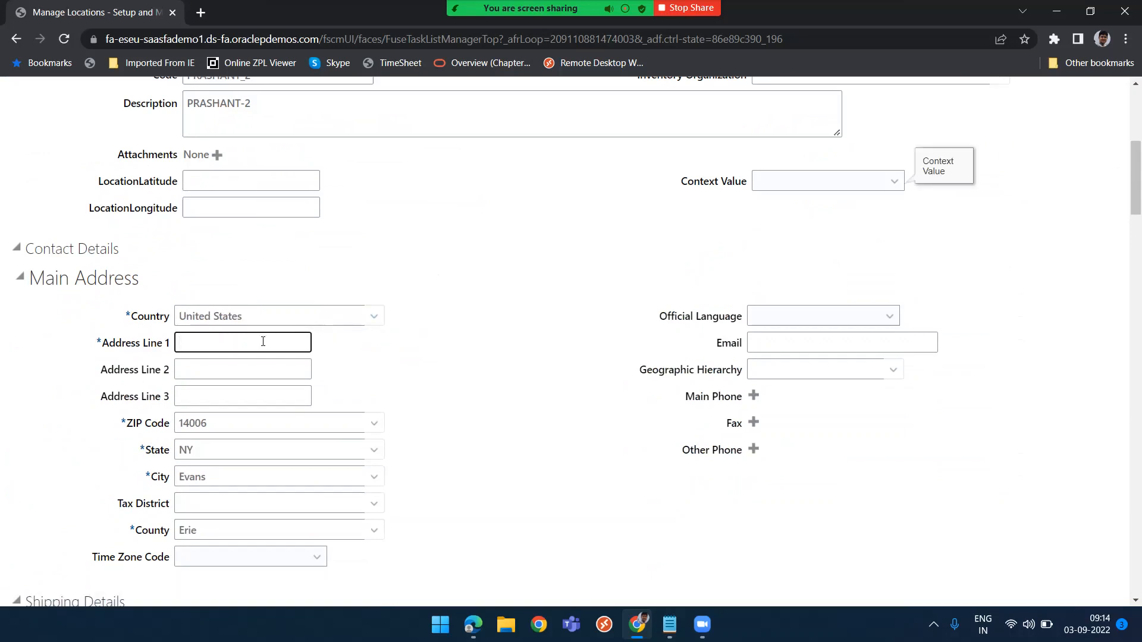
Paste the location name into Address Line 1 of the main address
key("ctrl+v")
scroll(522, 321, "up", 1)
scroll(522, 321, "up", 5)
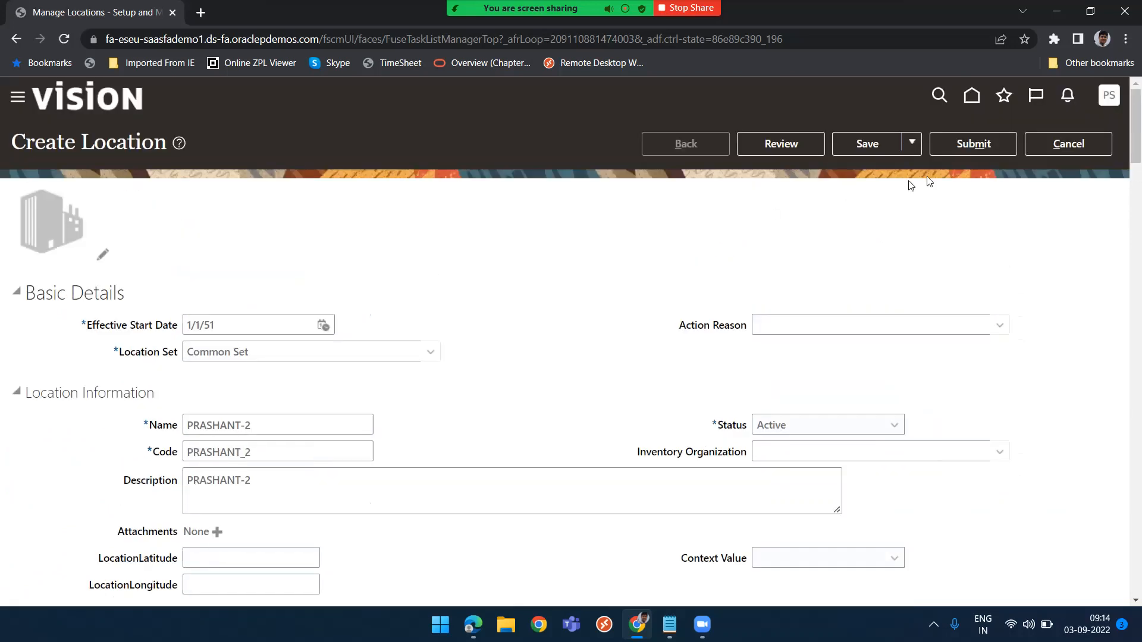
Submit the second location and confirm the submission
left_click(974, 143)
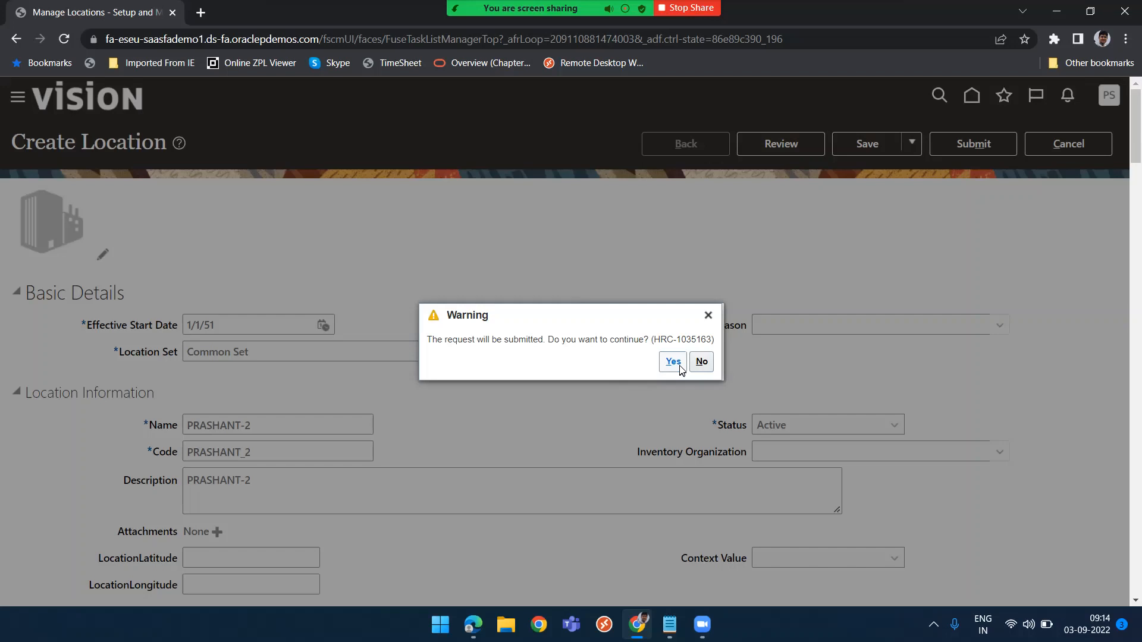
left_click(679, 365)
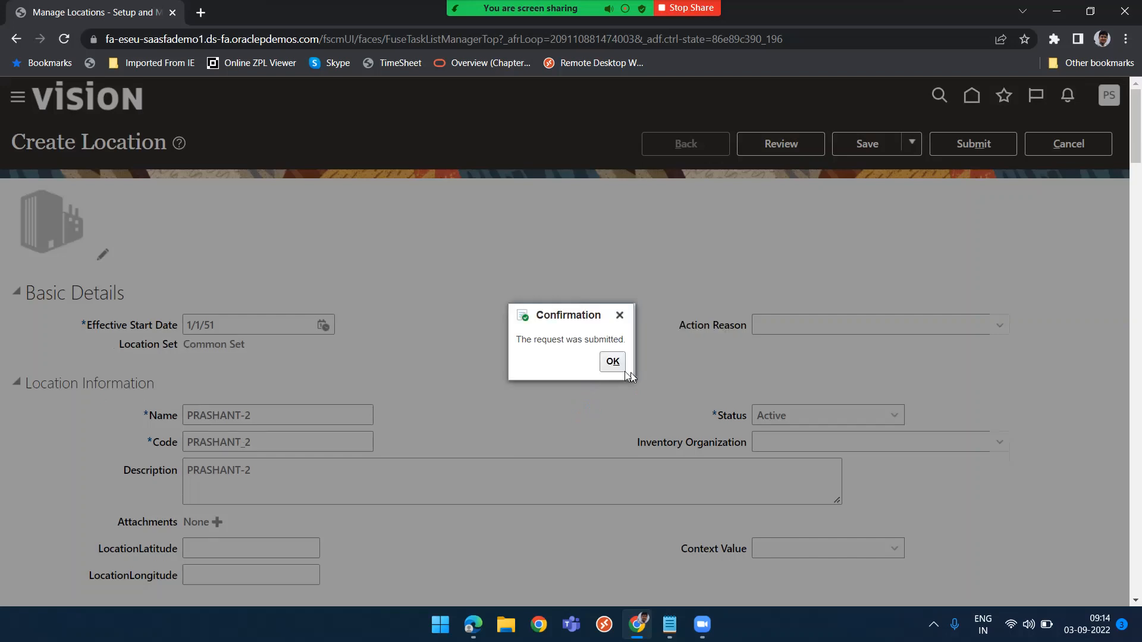
left_click(615, 369)
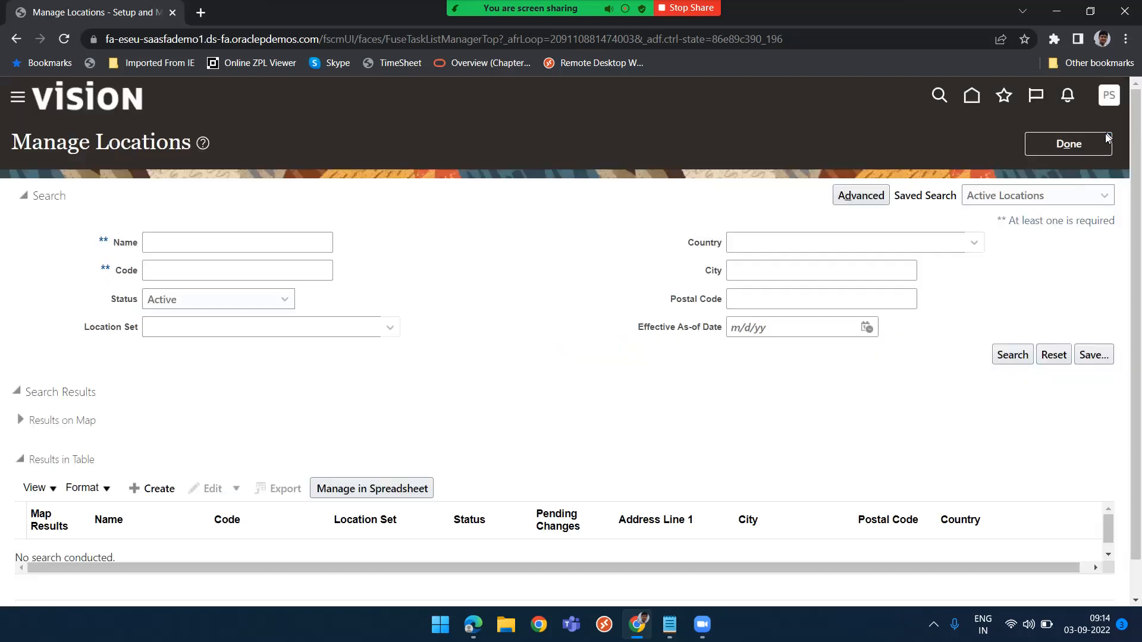
Close the locations task and open the PRASHANT business unit from Manage Business Unit under Organization Structures
left_click(1097, 136)
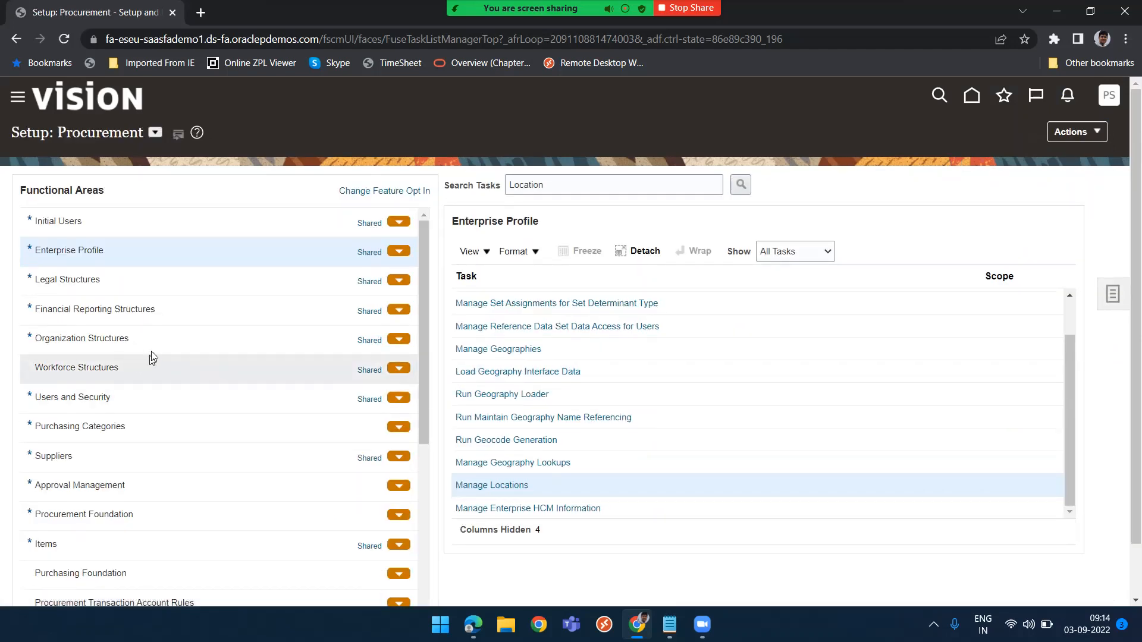
left_click(159, 338)
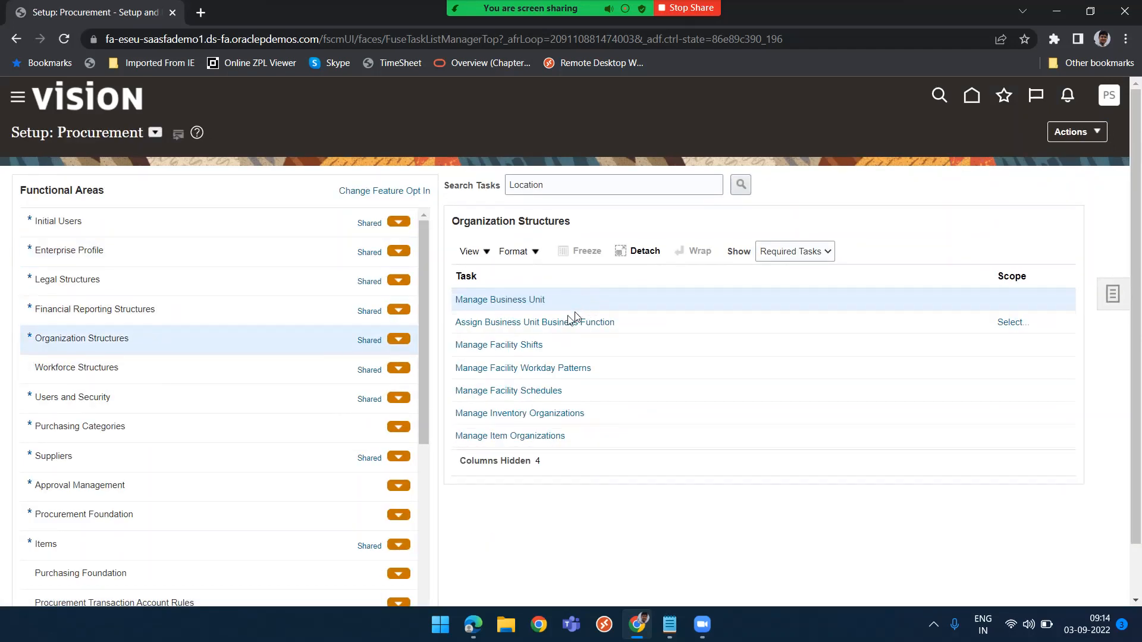
left_click(496, 298)
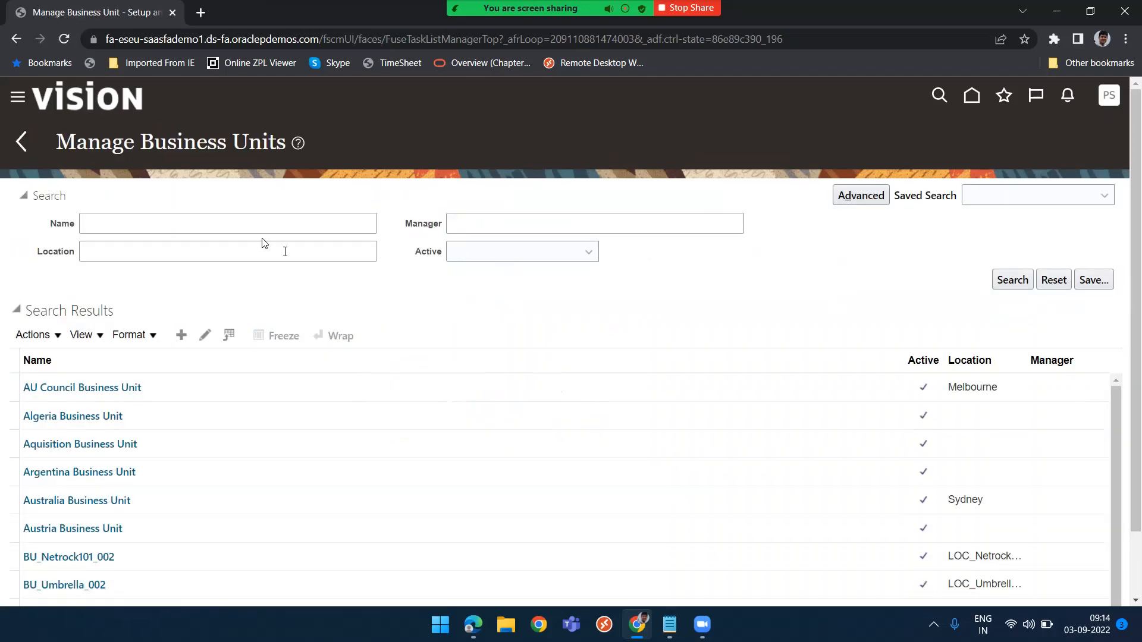
left_click(214, 213)
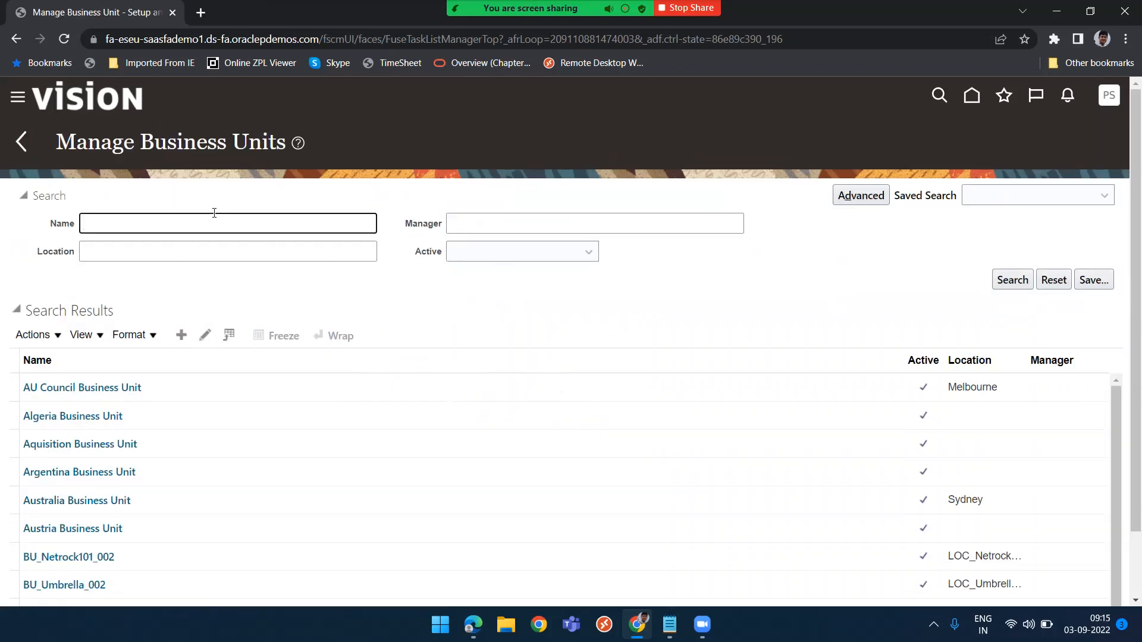
type("PRASHANT")
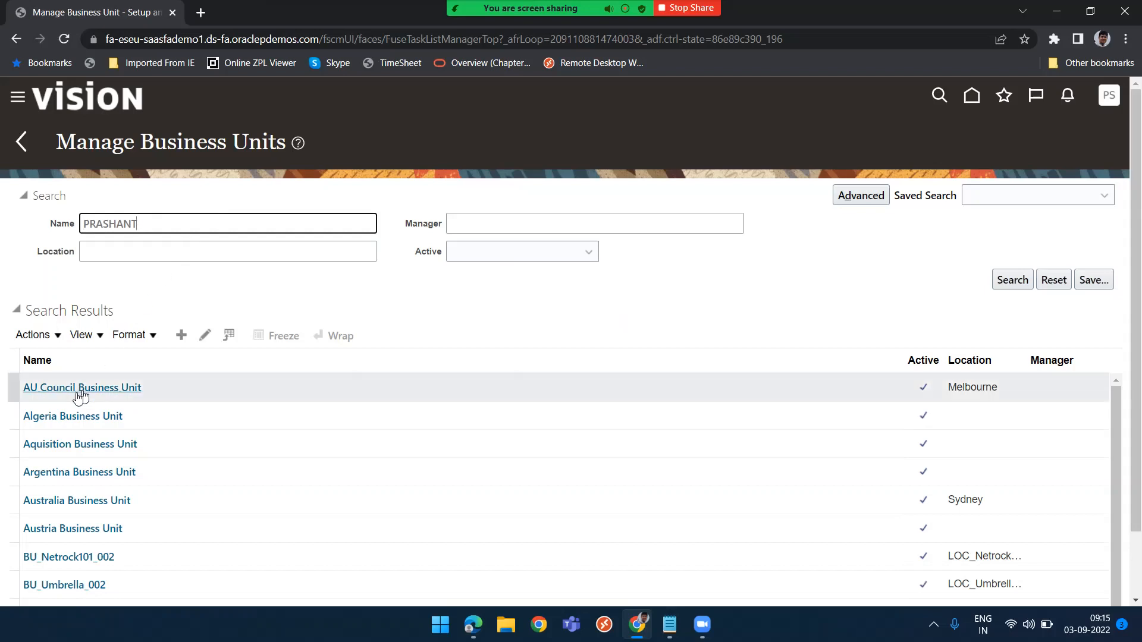
key("Return")
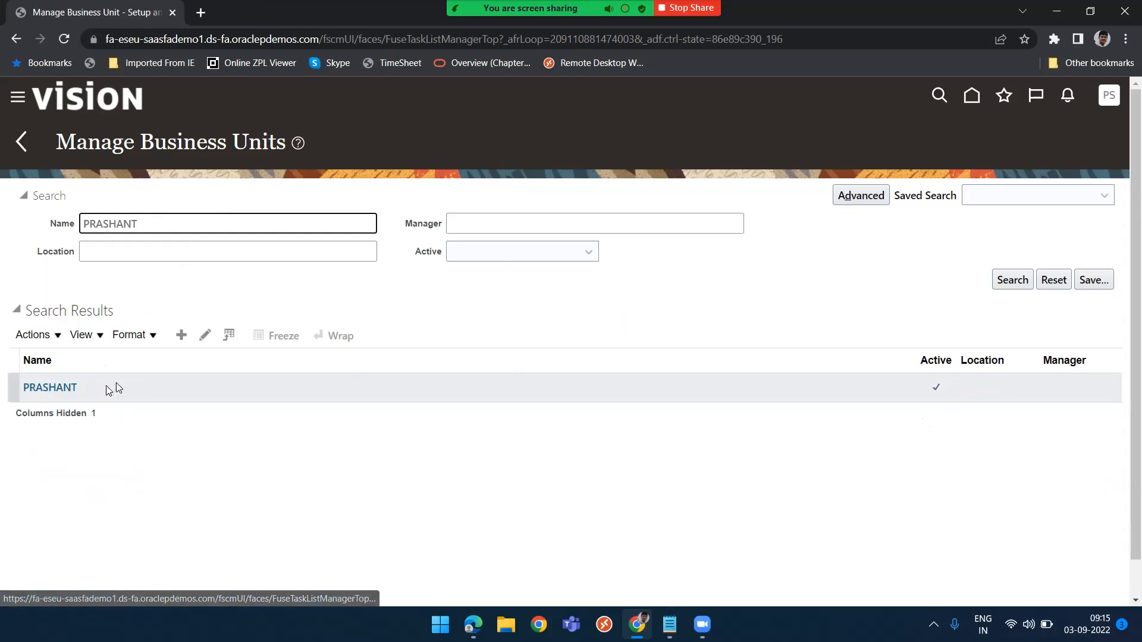
left_click(37, 388)
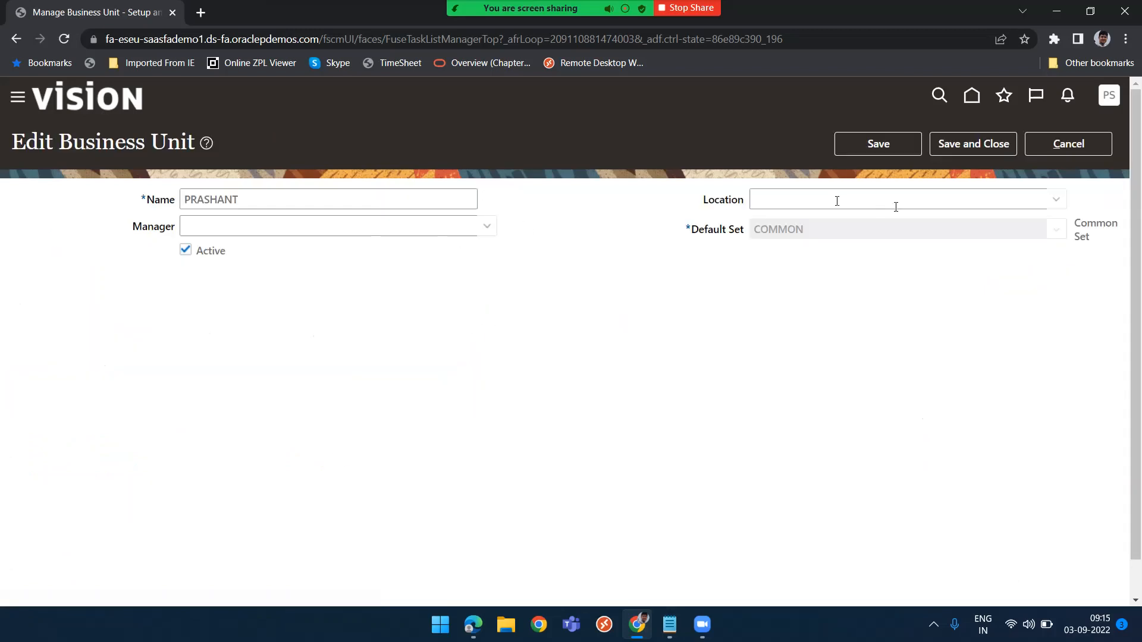
Set the business unit's location to PRASHANT-1 and save and close it
left_click(897, 200)
key("ctrl+v")
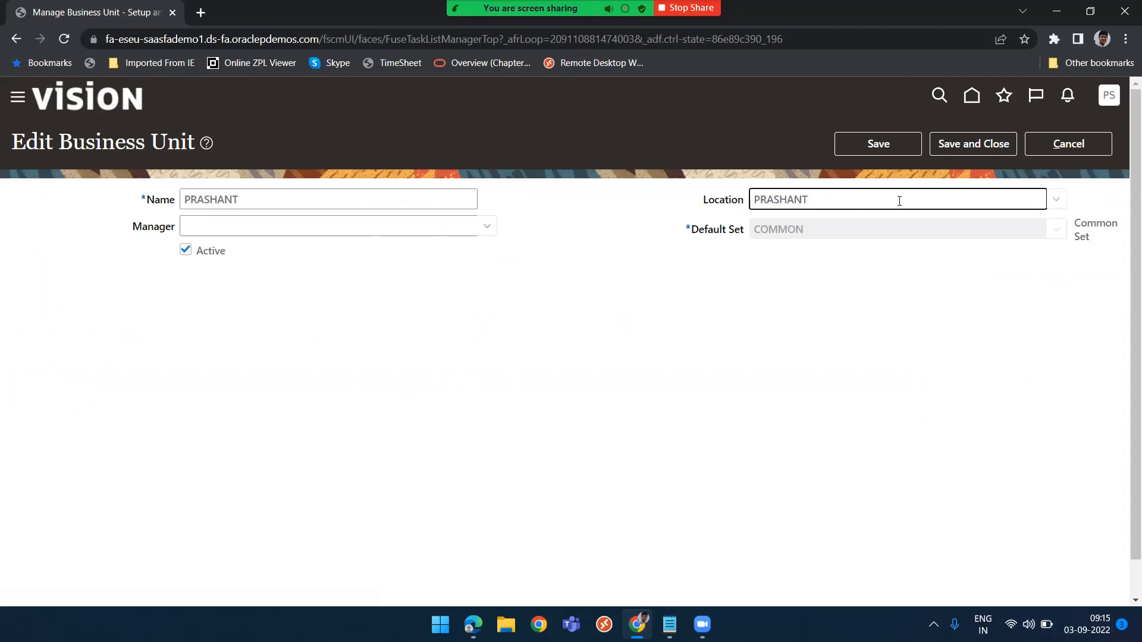
key("Tab")
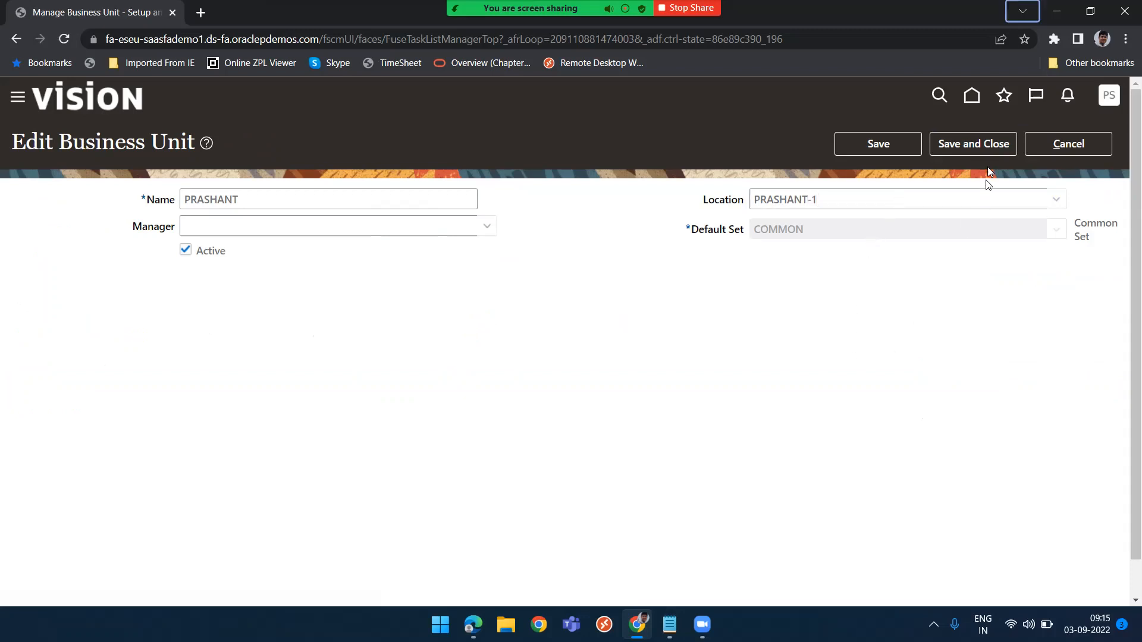
left_click(974, 146)
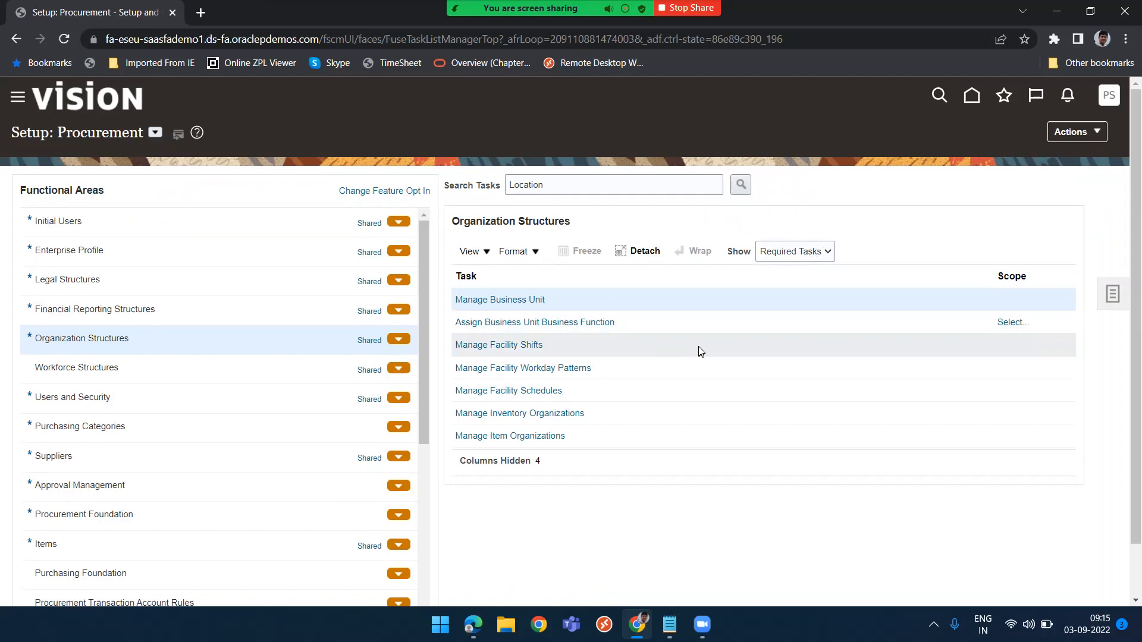
Return to Setup and Maintenance from the home page and switch the setup offering to Procurement
left_click(971, 97)
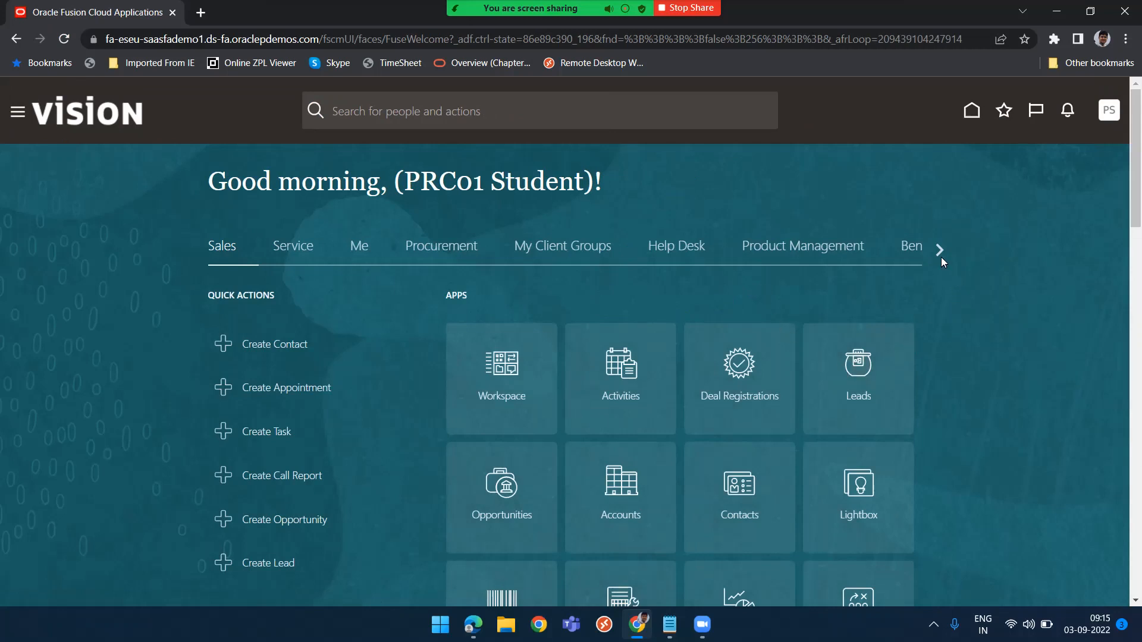
left_click(1110, 111)
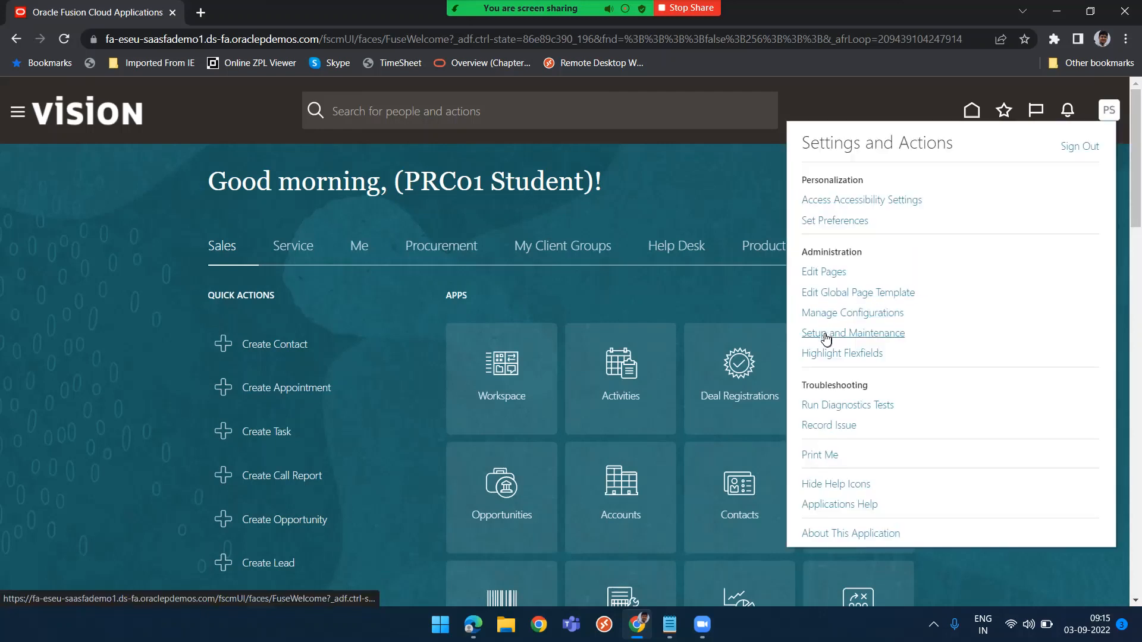
left_click(826, 334)
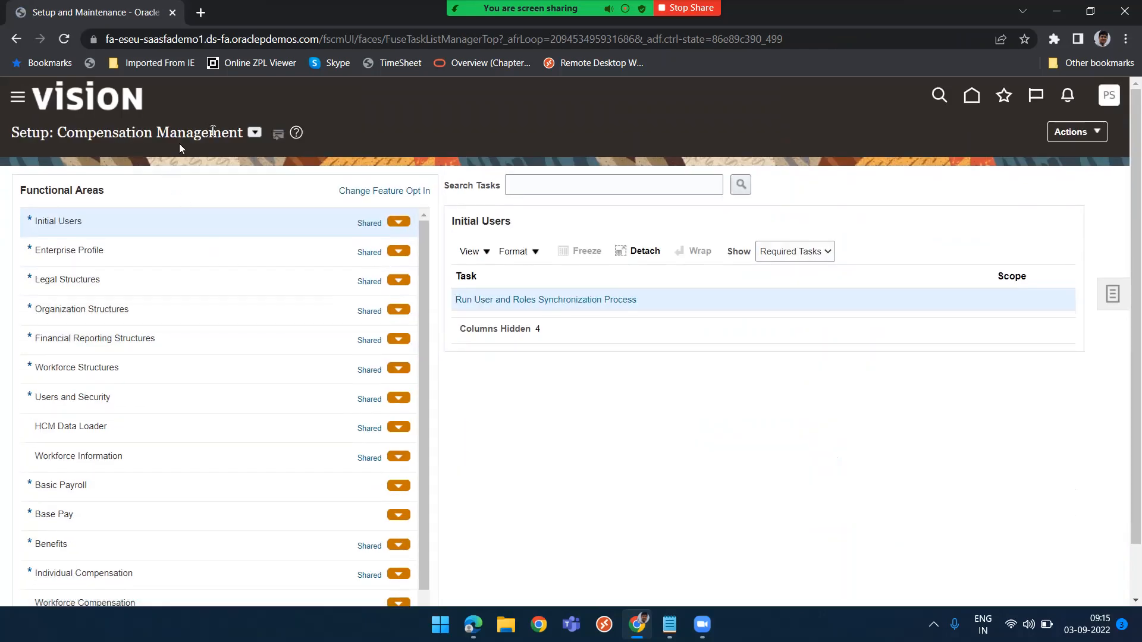
left_click(254, 133)
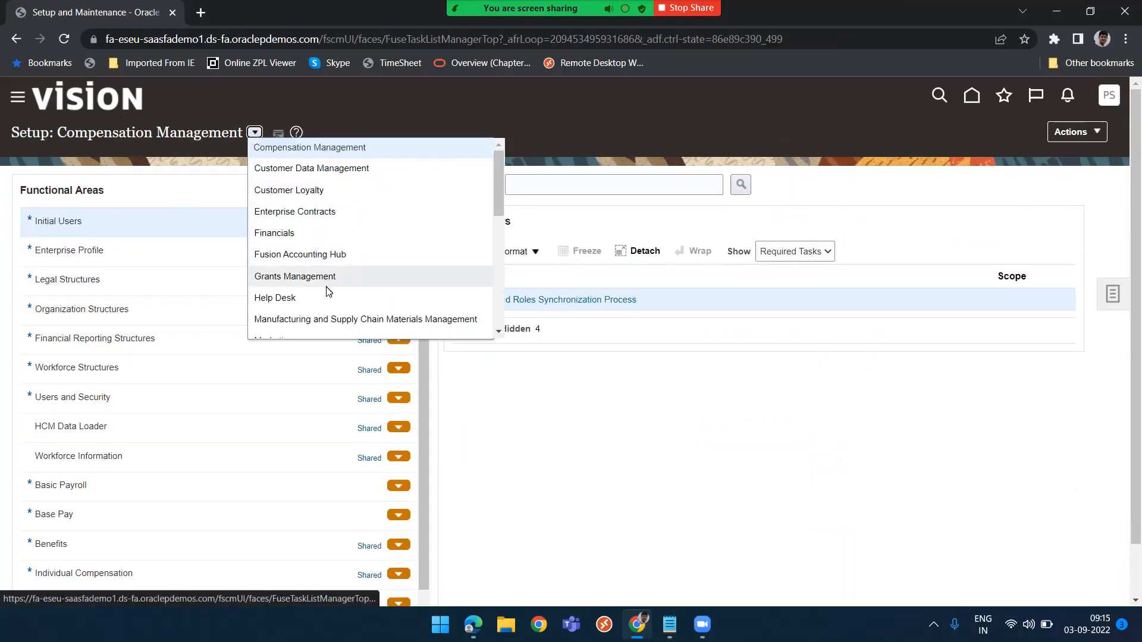
scroll(327, 292, "down", 5)
left_click(309, 180)
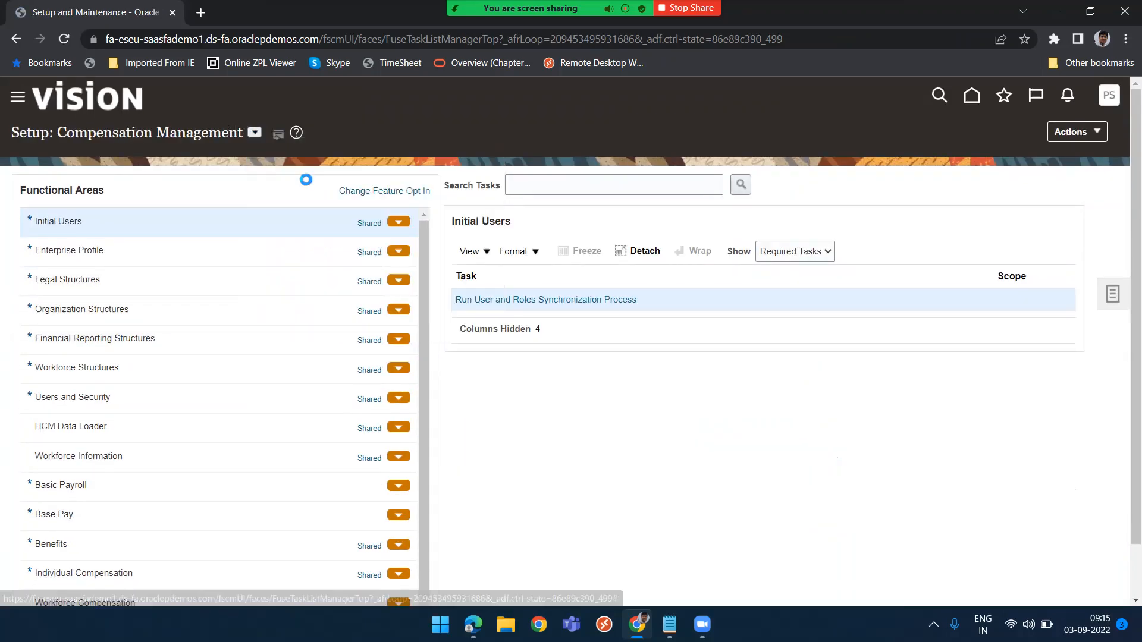
Search the setup tasks for Manage users and open the Manage Users task to create a user
left_click(560, 190)
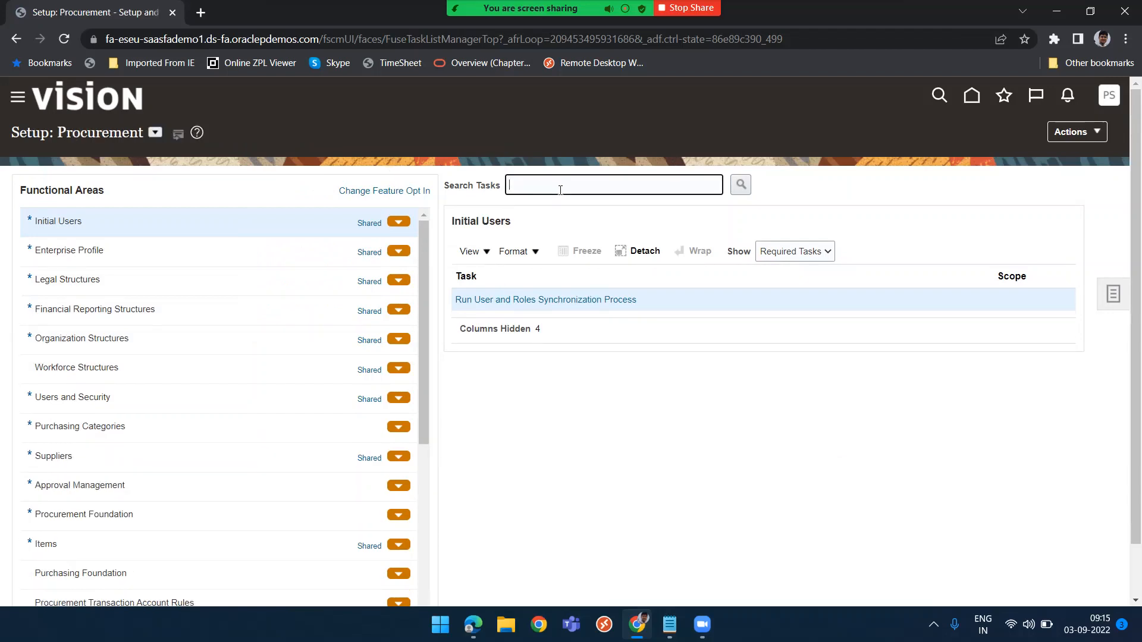
type("Manage users")
key("Return")
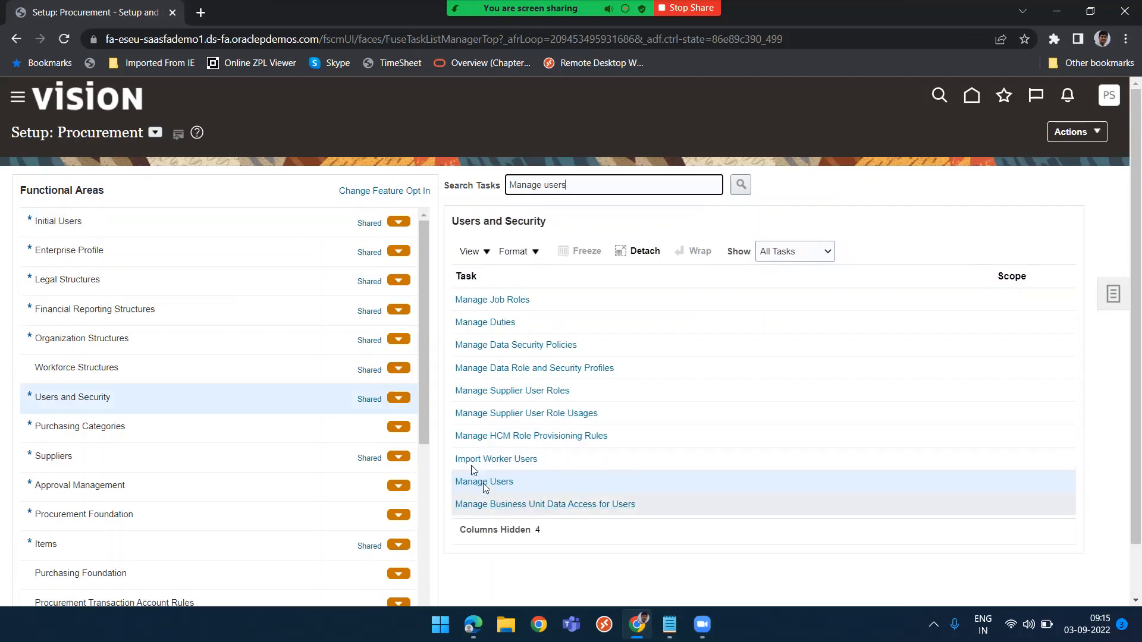
left_click(483, 483)
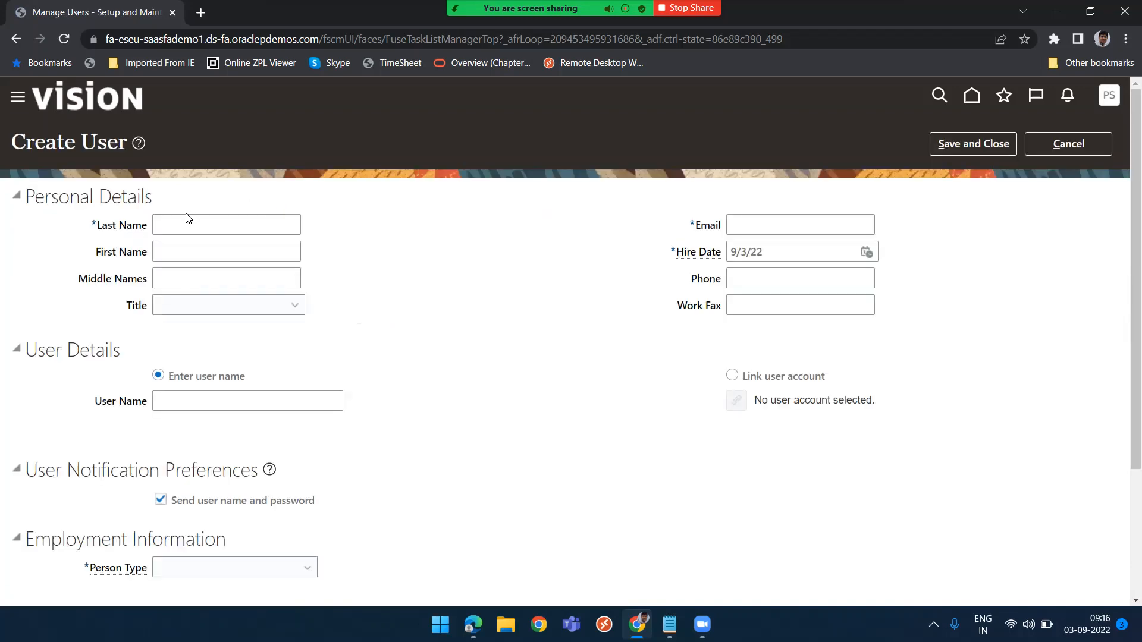
Enter the new user's last name and first name and set the title to Mr
left_click(181, 224)
type("PRASHANT-2")
key("ctrl+a")
key("Tab")
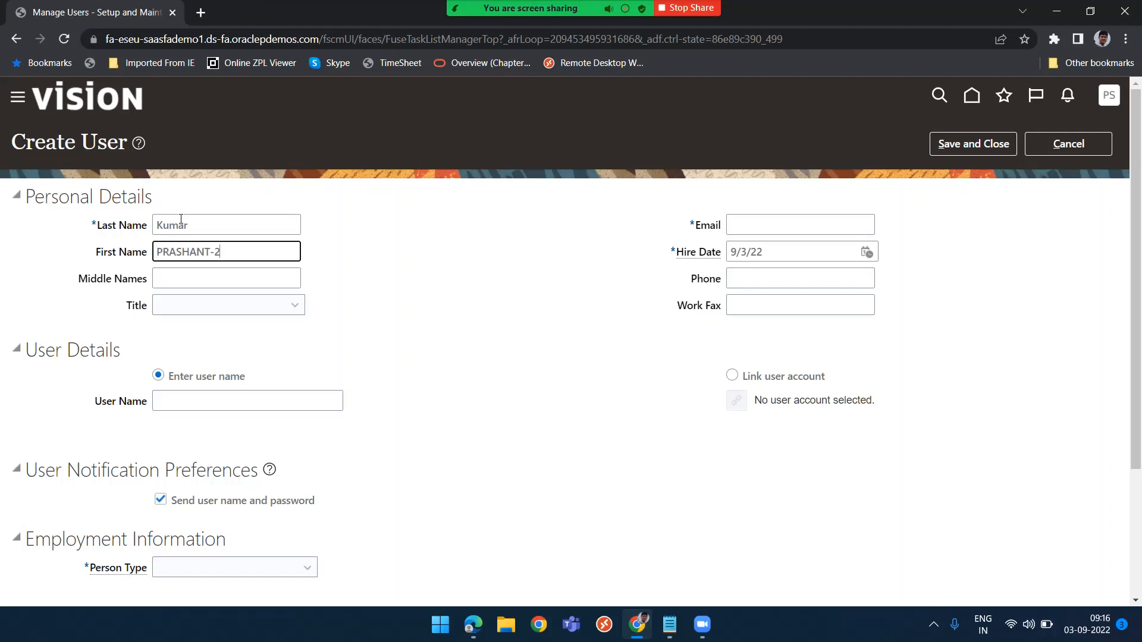
key("Tab")
key("Tab")
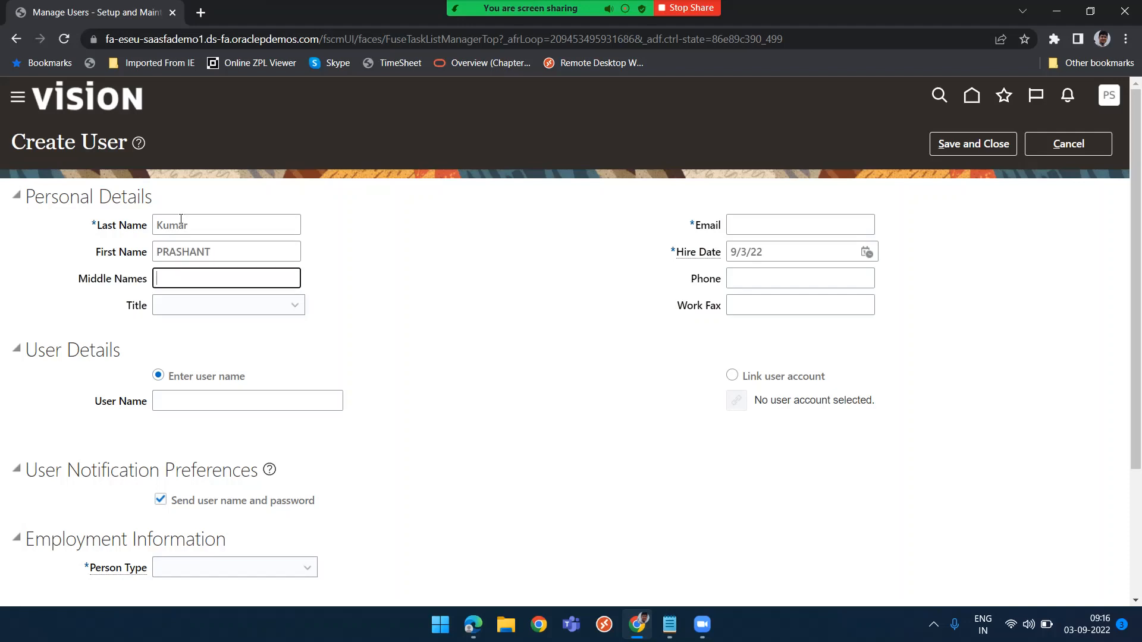
key("m")
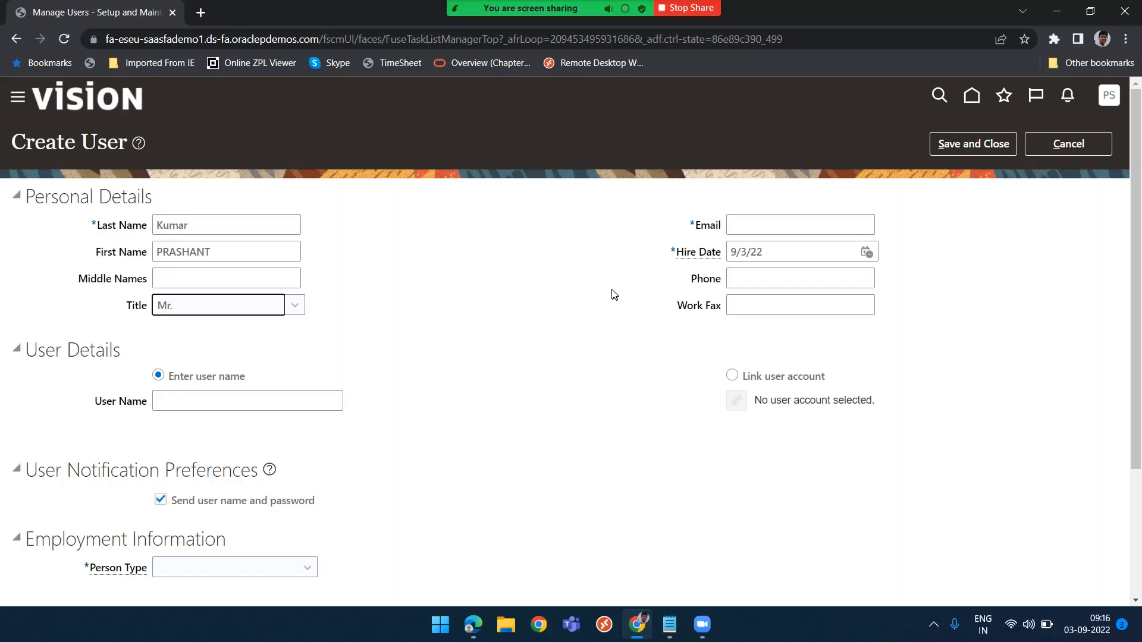
Fill in the user's e-mail address
left_click(763, 226)
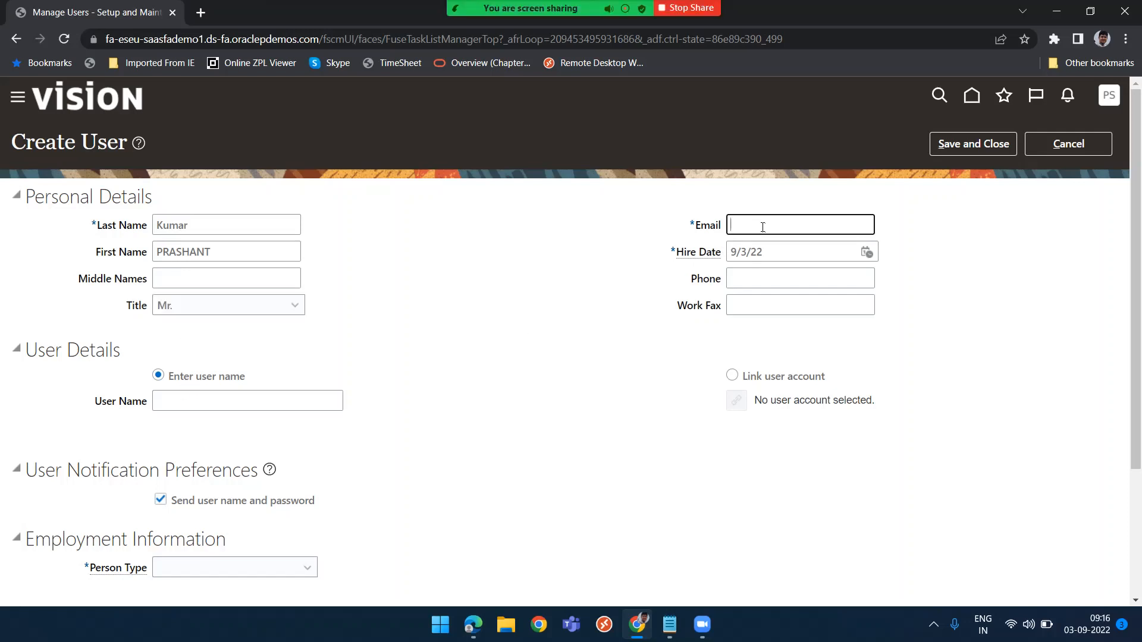
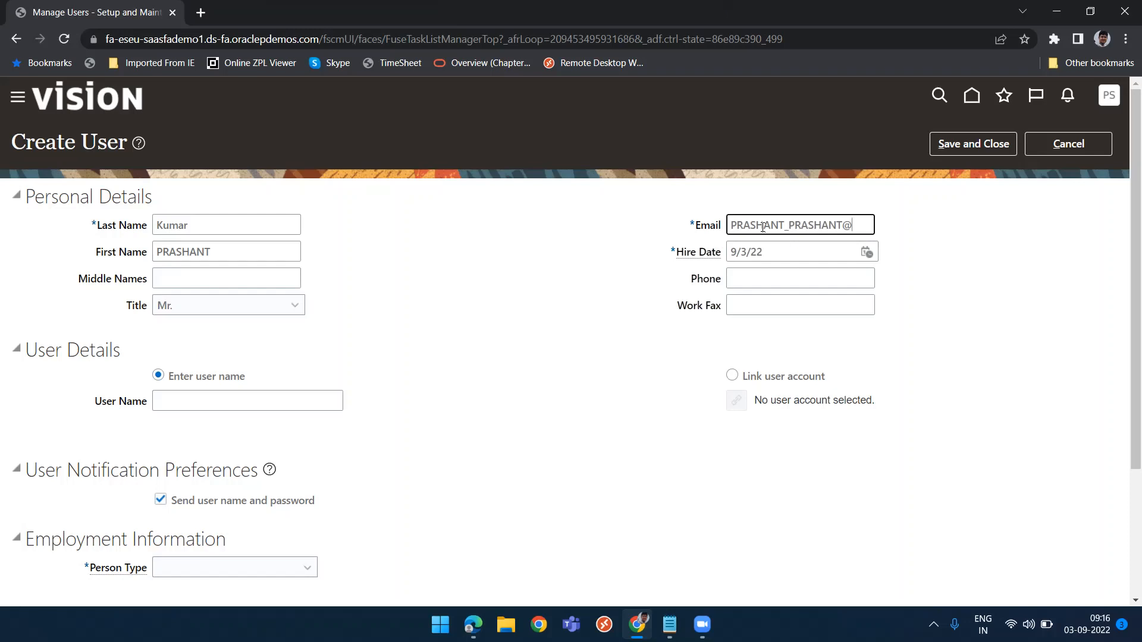
Enter the user name for the new user account
scroll(431, 401, "down", 2)
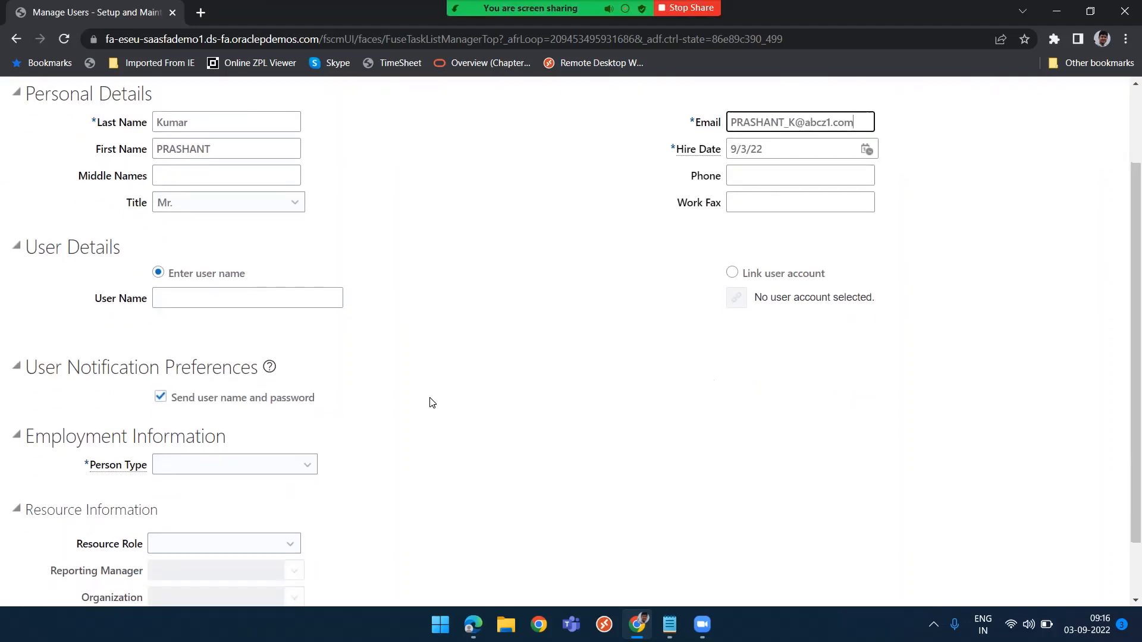
scroll(430, 401, "up", 2)
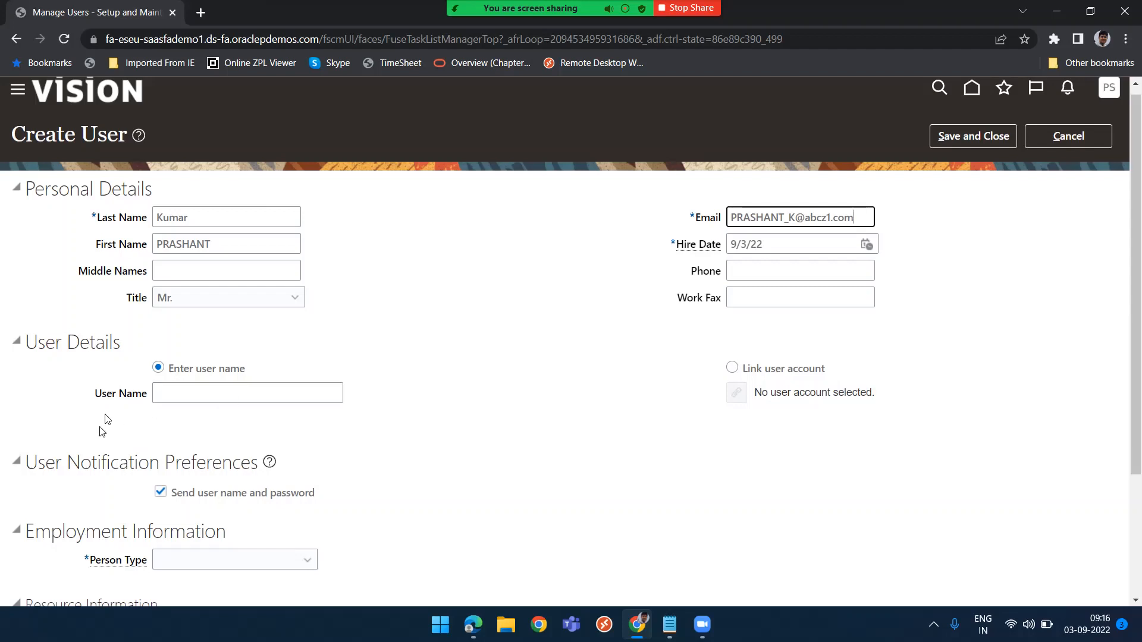
left_click(203, 395)
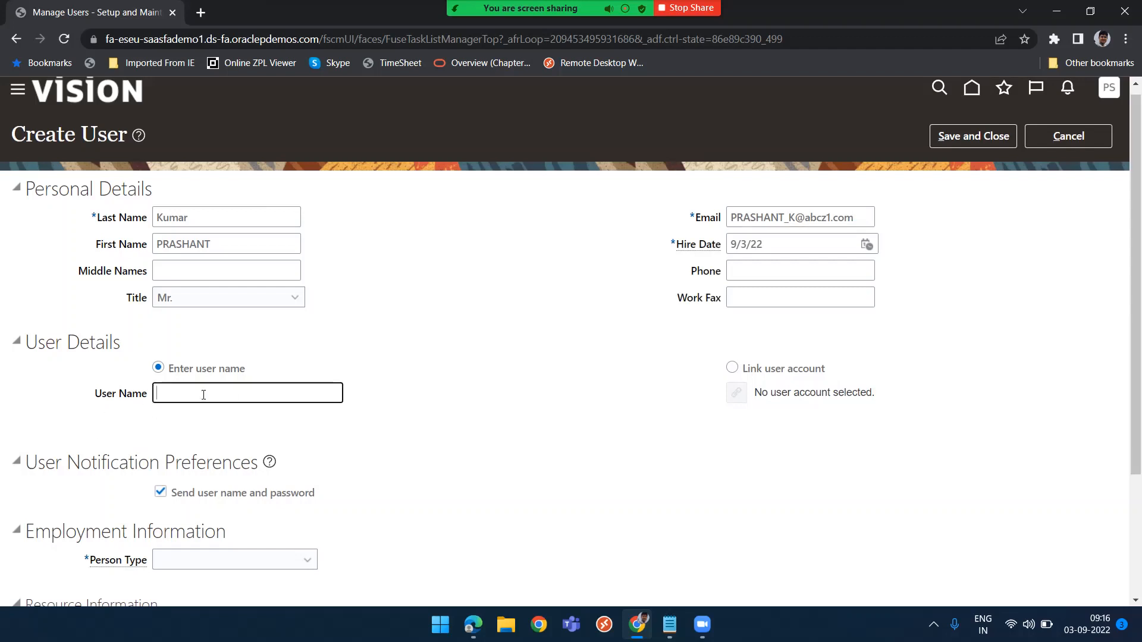
type("PRASHANT-2")
key("BackSpace")
Set the person type to Employee and the legal employer to US1 Legal Entity
scroll(216, 401, "down", 2)
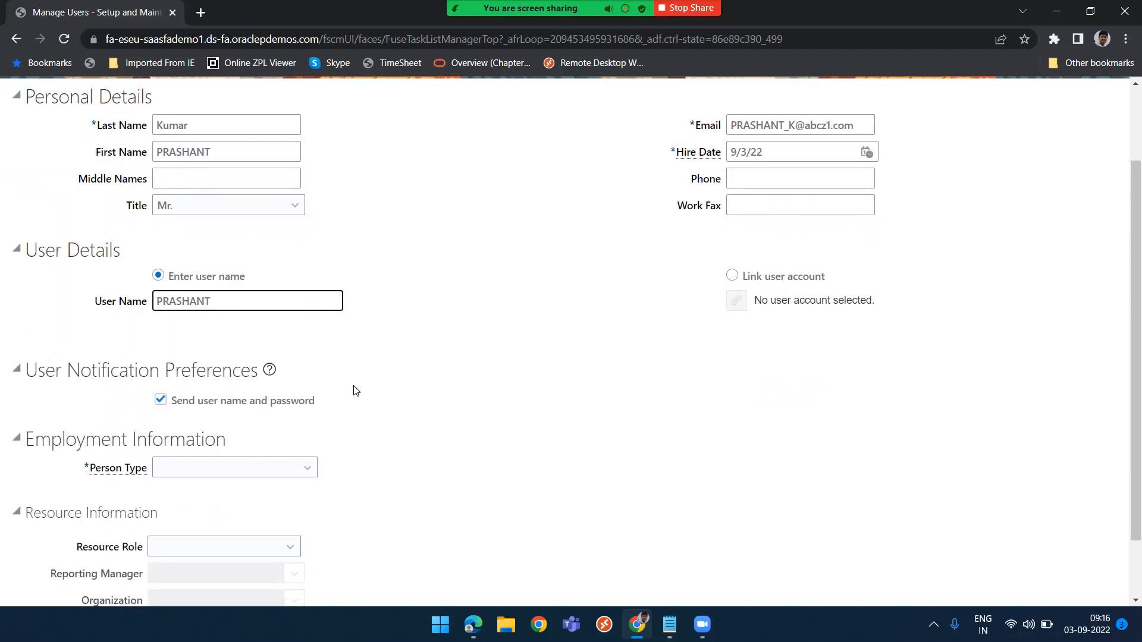
scroll(354, 387, "down", 2)
left_click(267, 400)
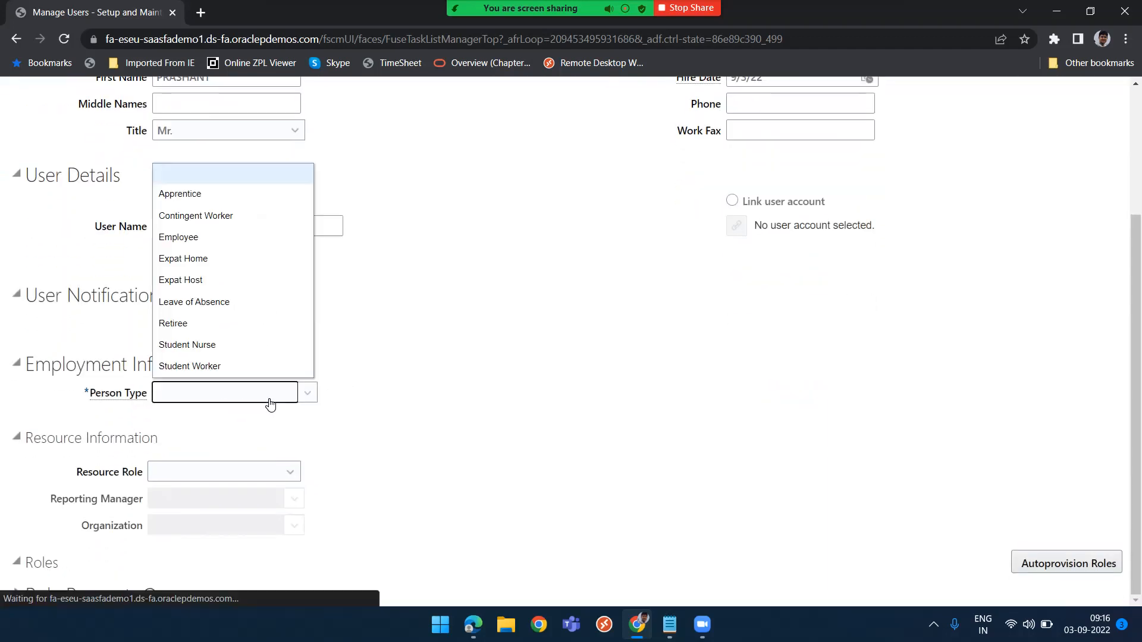
left_click(197, 239)
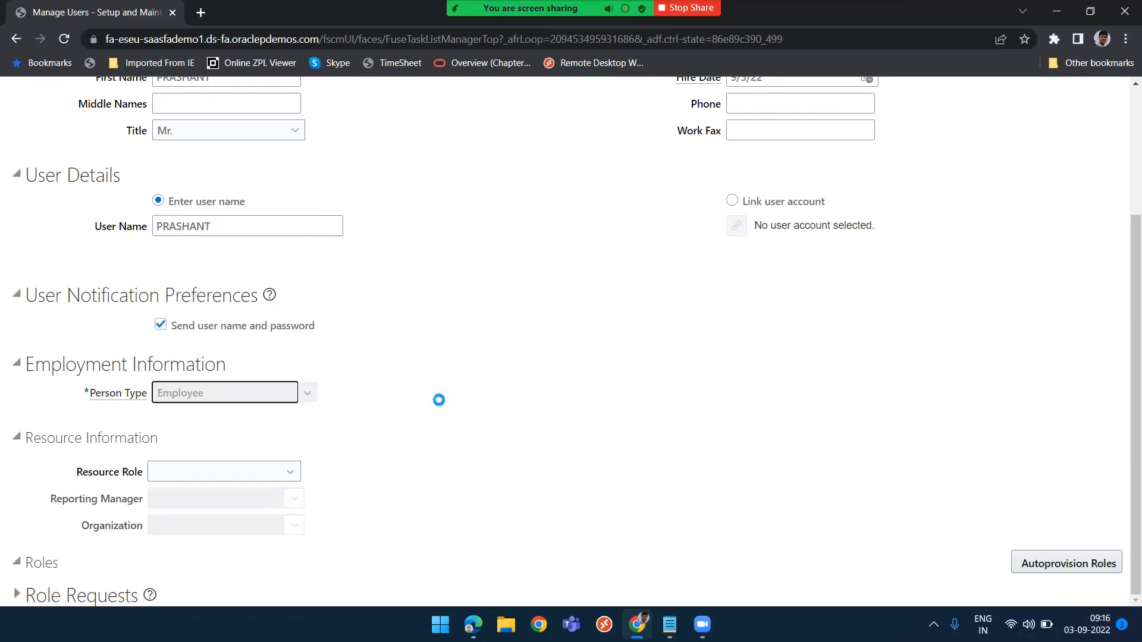
scroll(439, 399, "down", 2)
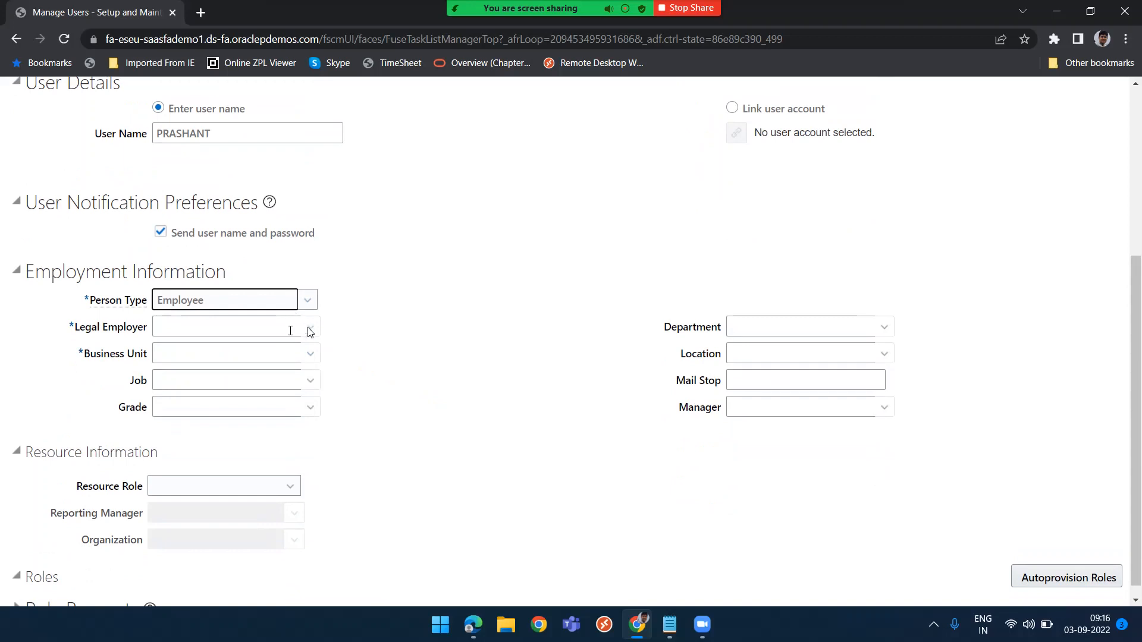
left_click(278, 328)
type("US")
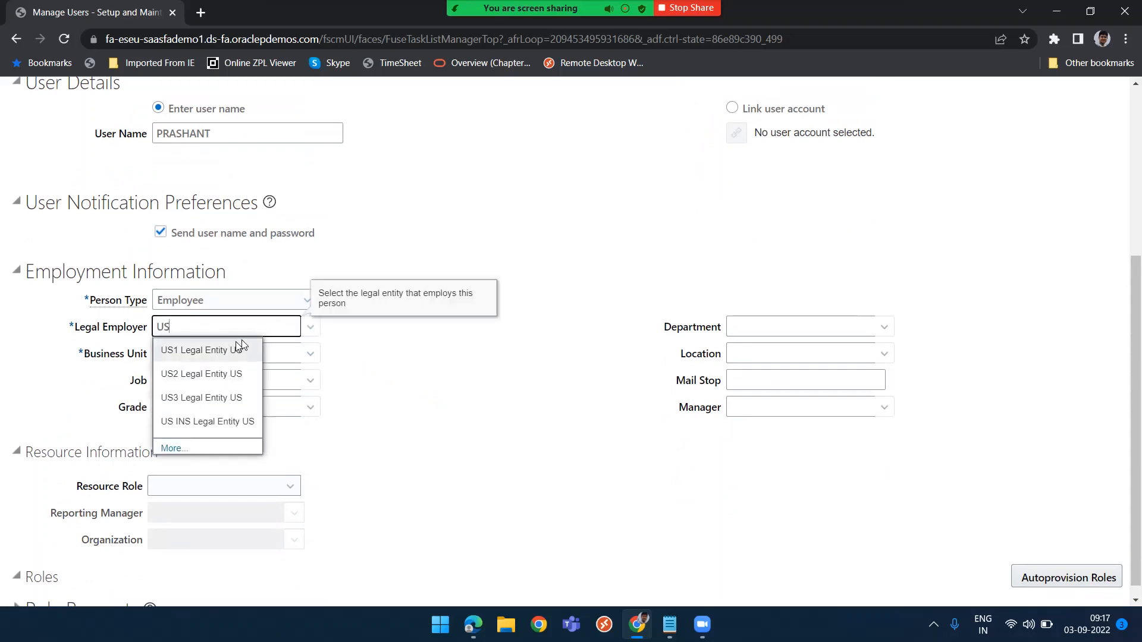
left_click(222, 351)
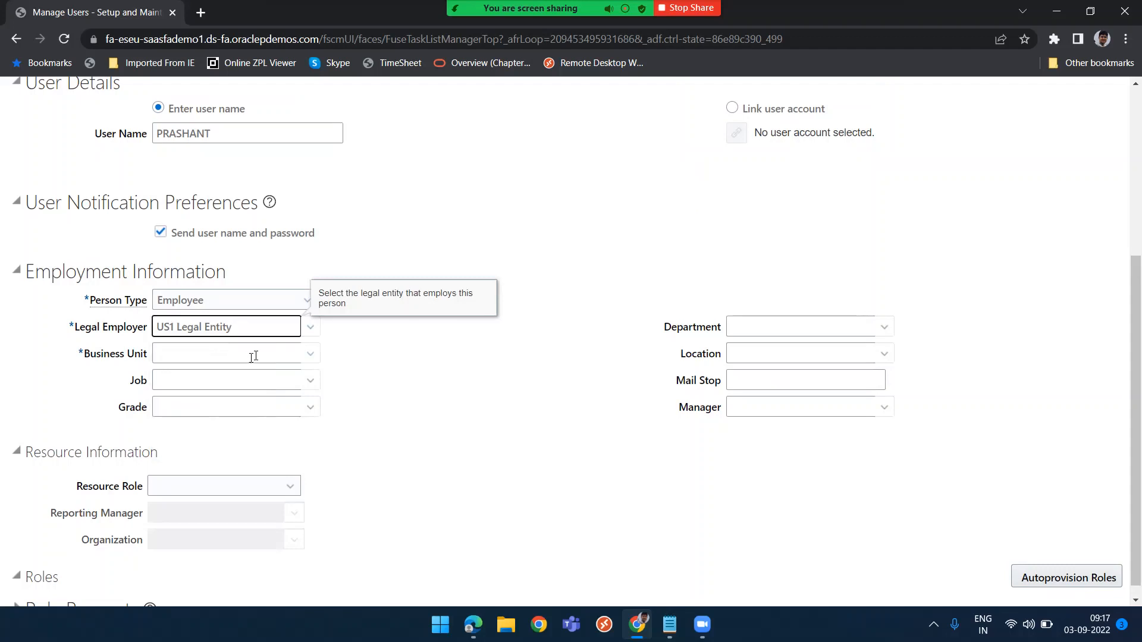
Set the user's business unit to PRASHANT
left_click(254, 356)
type("PRASHANT")
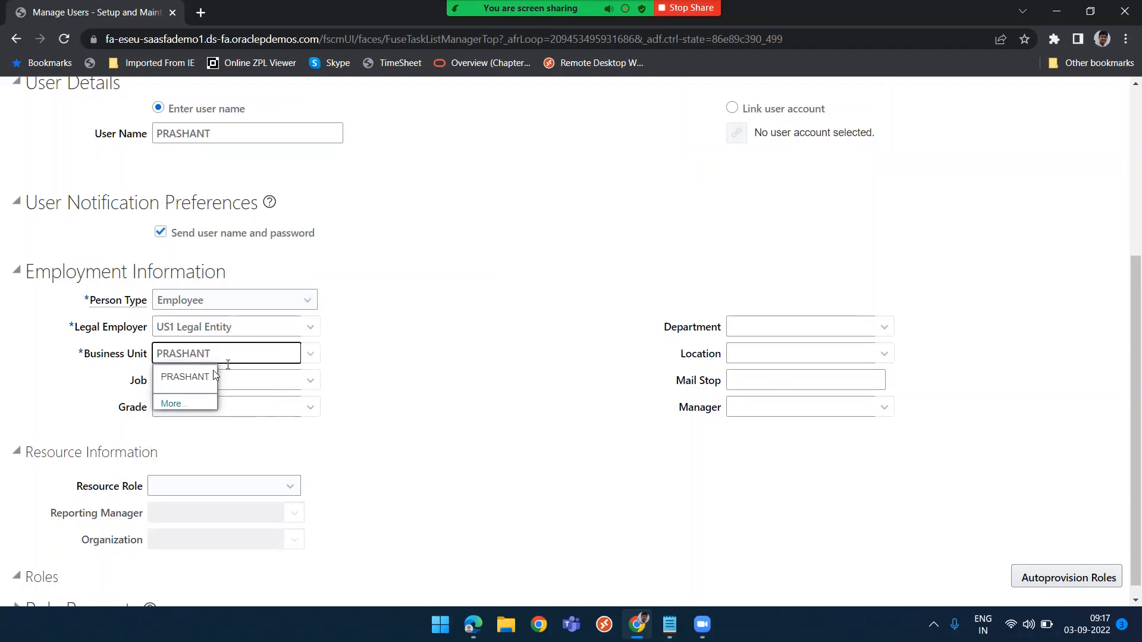
left_click(185, 377)
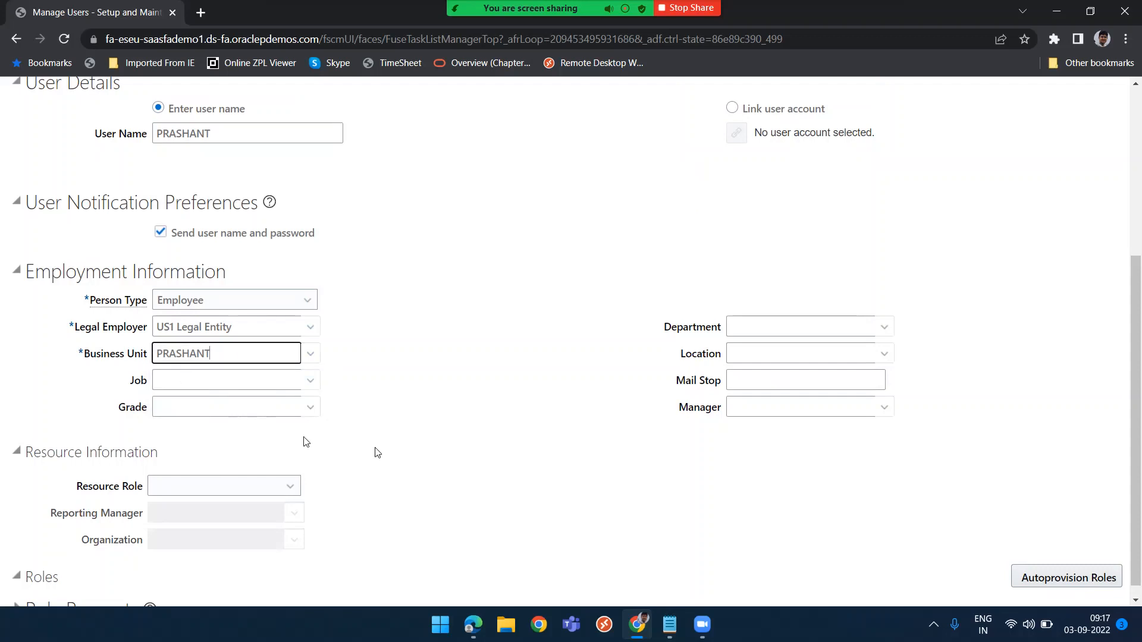
left_click(525, 455)
scroll(526, 455, "down", 1)
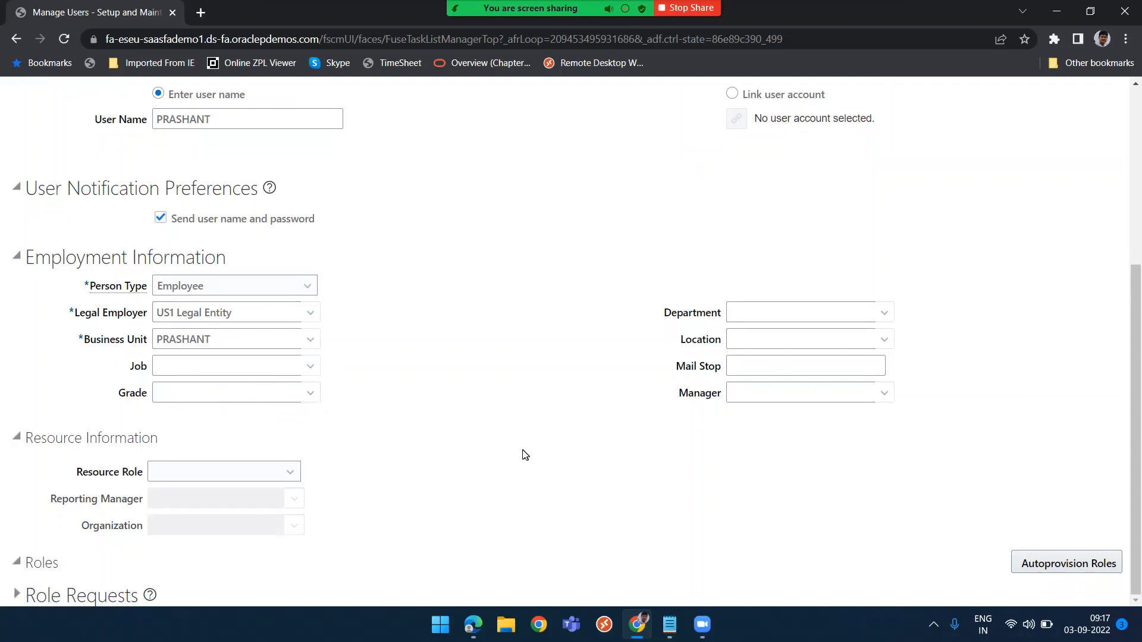
Save and close the new user
scroll(526, 456, "up", 5)
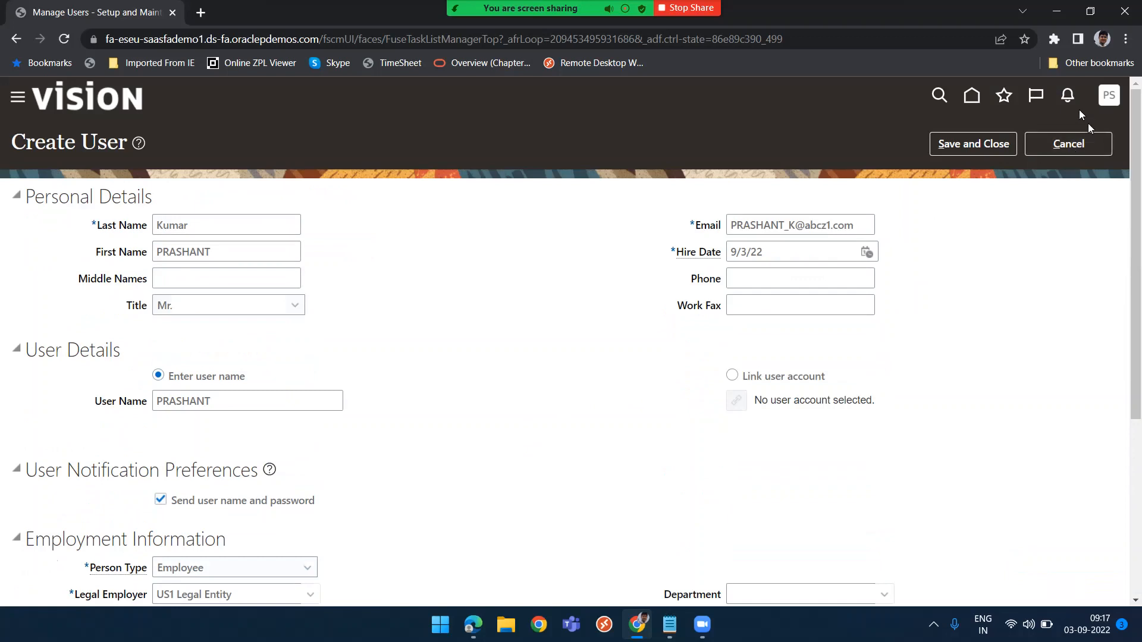
left_click(988, 144)
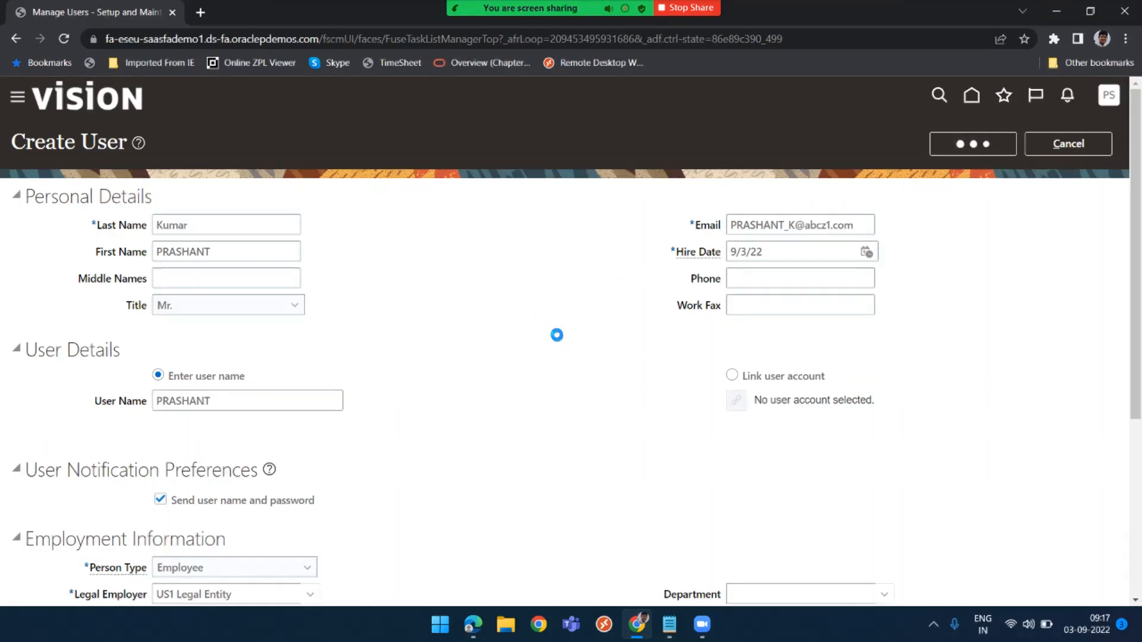
Open Notepad and note BU - PRASHANT and Location - PRASHANT-1, PRASHANT-2
key("super+r")
key("Return")
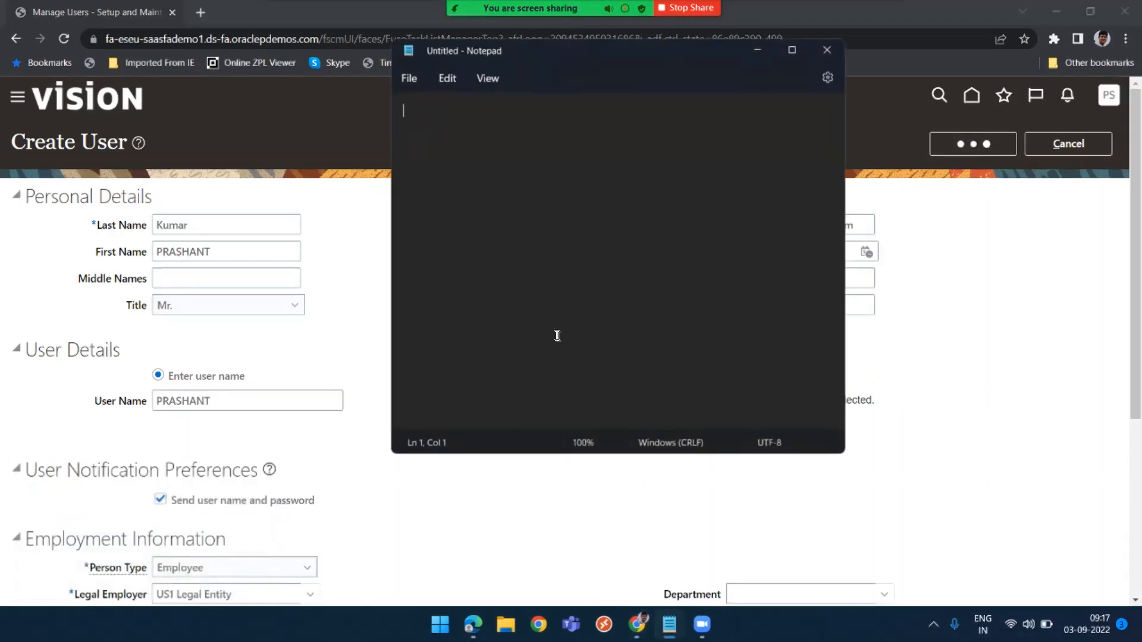
type("BU - ")
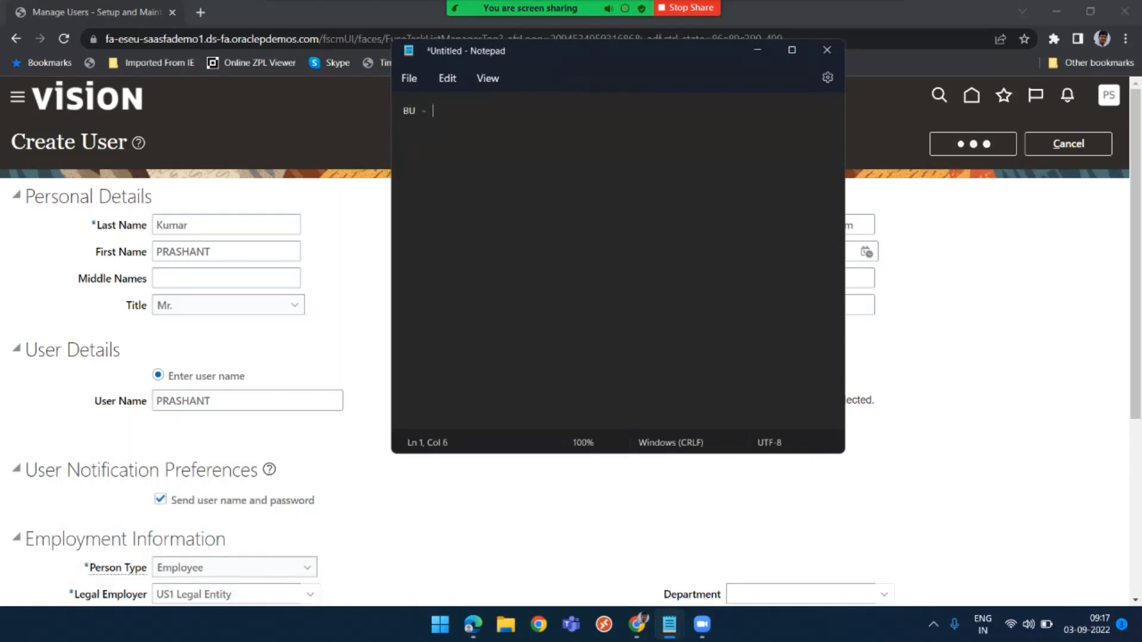
type("PRASHANT-2")
key("BackSpace")
key("BackSpace")
key("Return")
type("Location ")
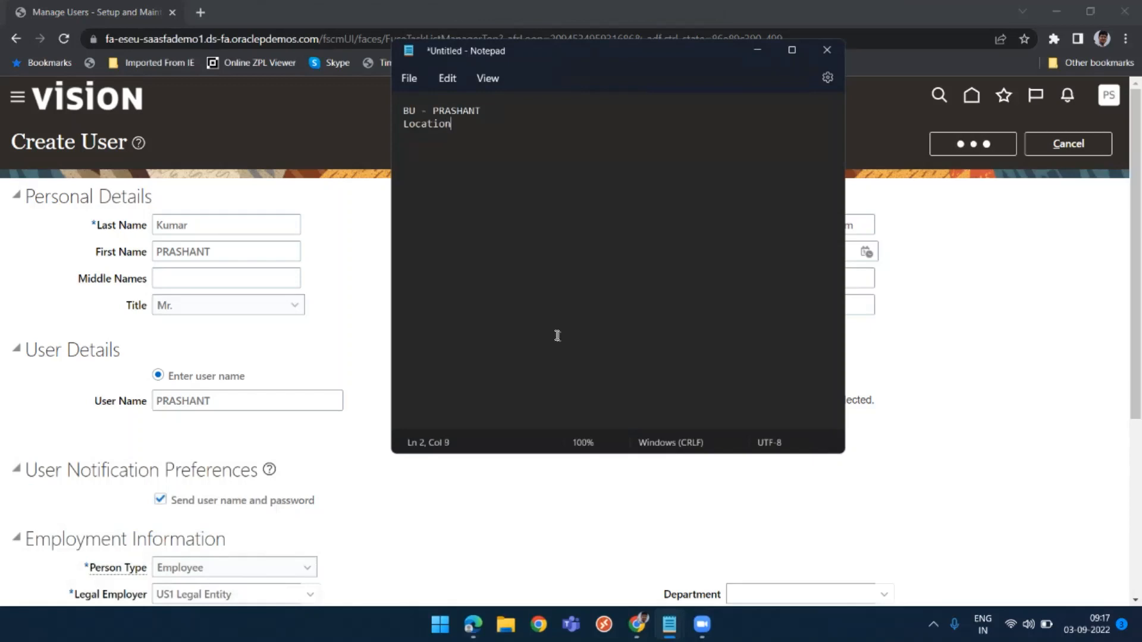
type("-")
type("PRASHANT-2")
key("BackSpace")
type("1,")
type("PRASHANT-2")
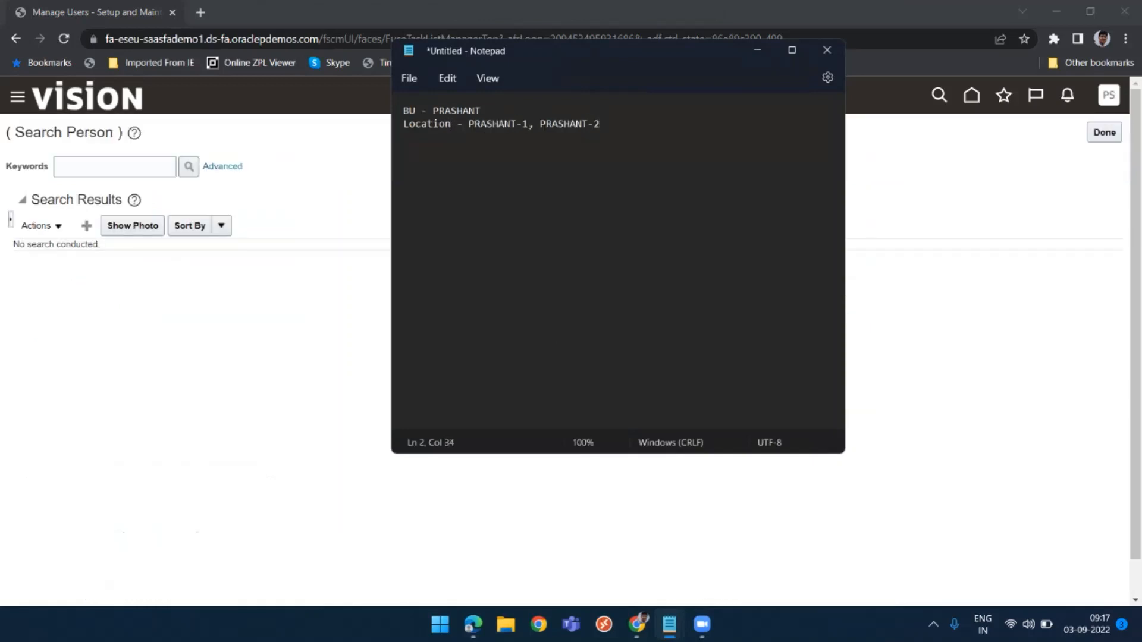
key("Return")
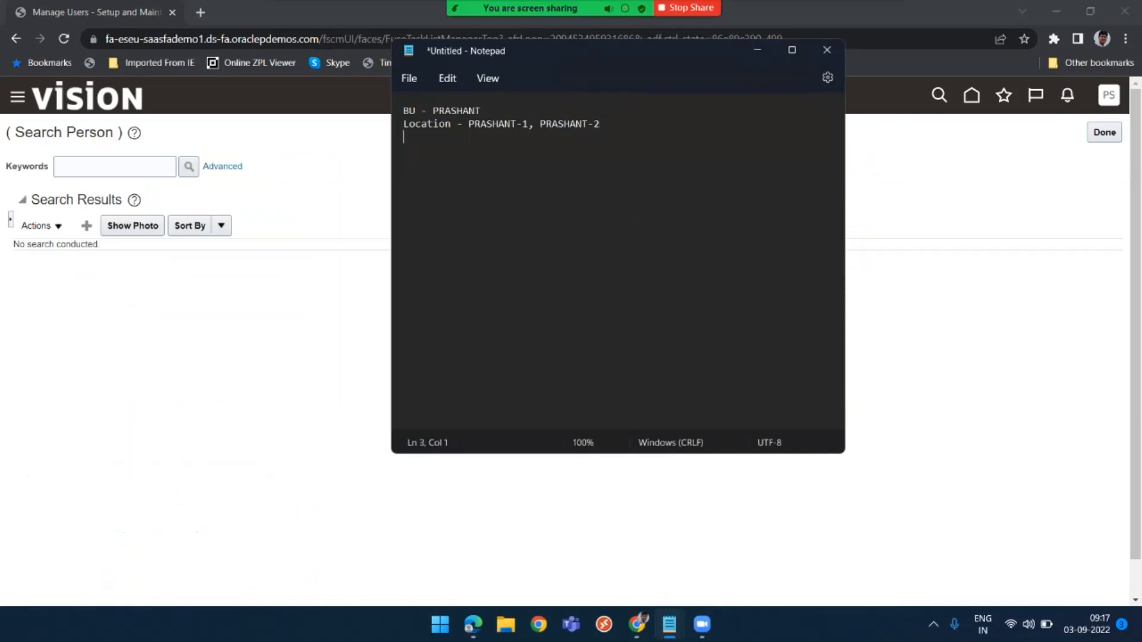
Add the line User - PRASHANT to the notes and return to the browser
type("User -")
type("PRASHANT")
left_click(221, 323)
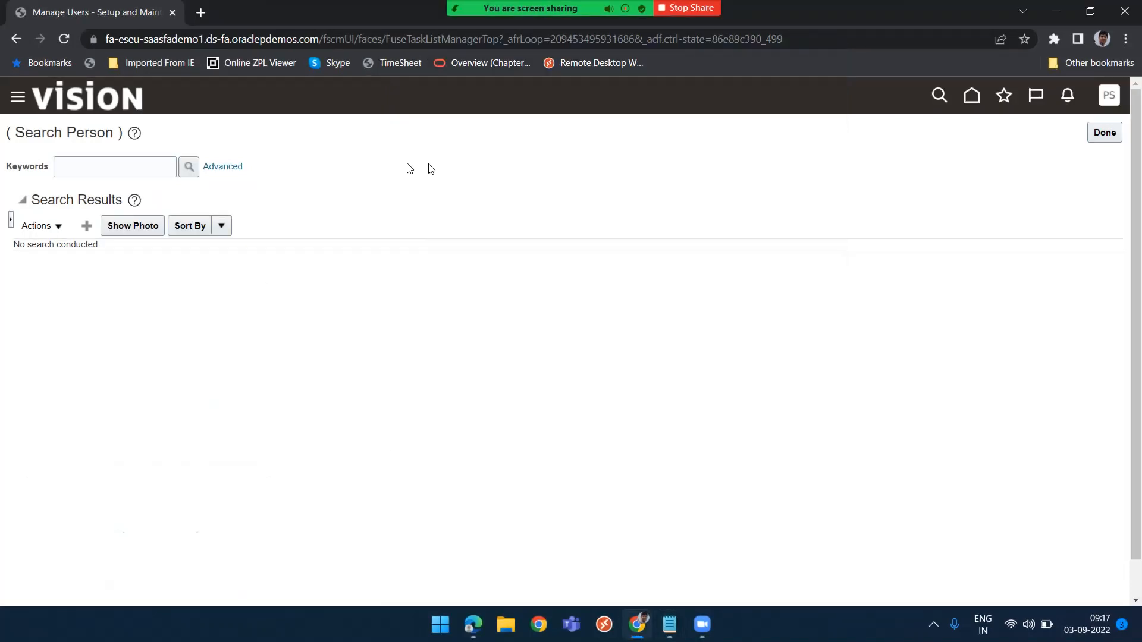
Open the Security Console from the navigator's Tools group and dismiss the warning
left_click(19, 97)
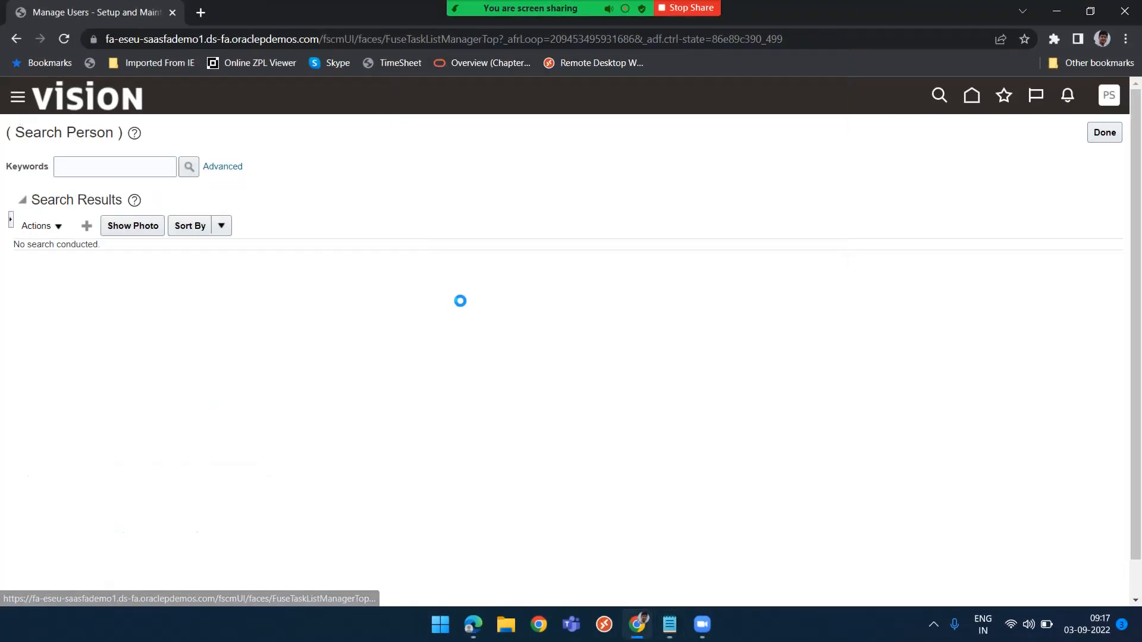
scroll(185, 444, "down", 10)
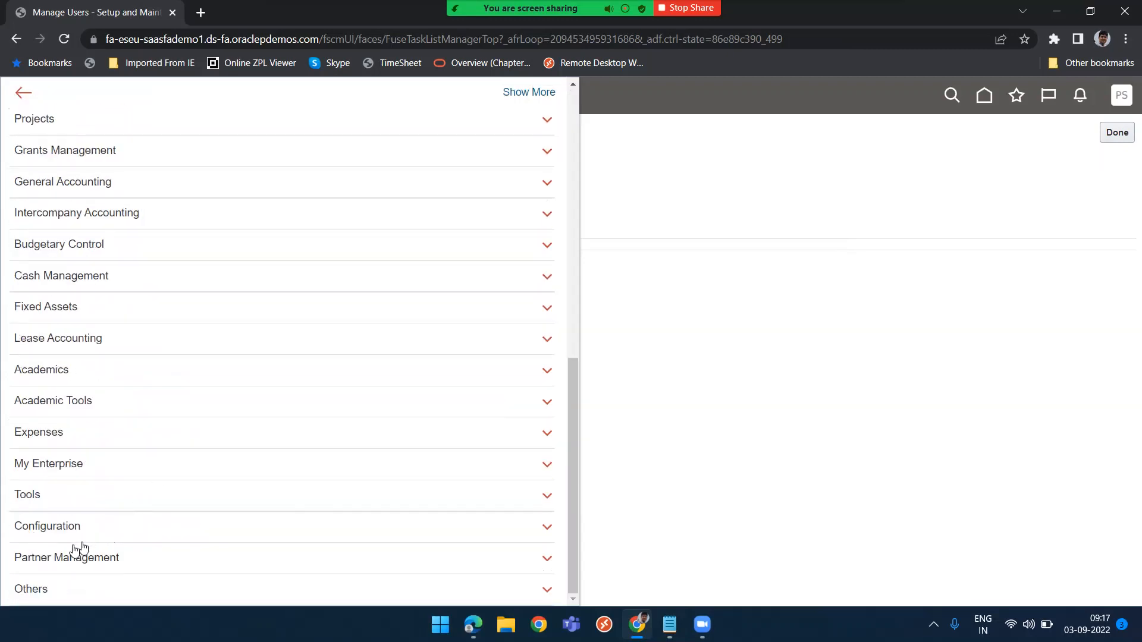
left_click(86, 493)
scroll(88, 494, "down", 2)
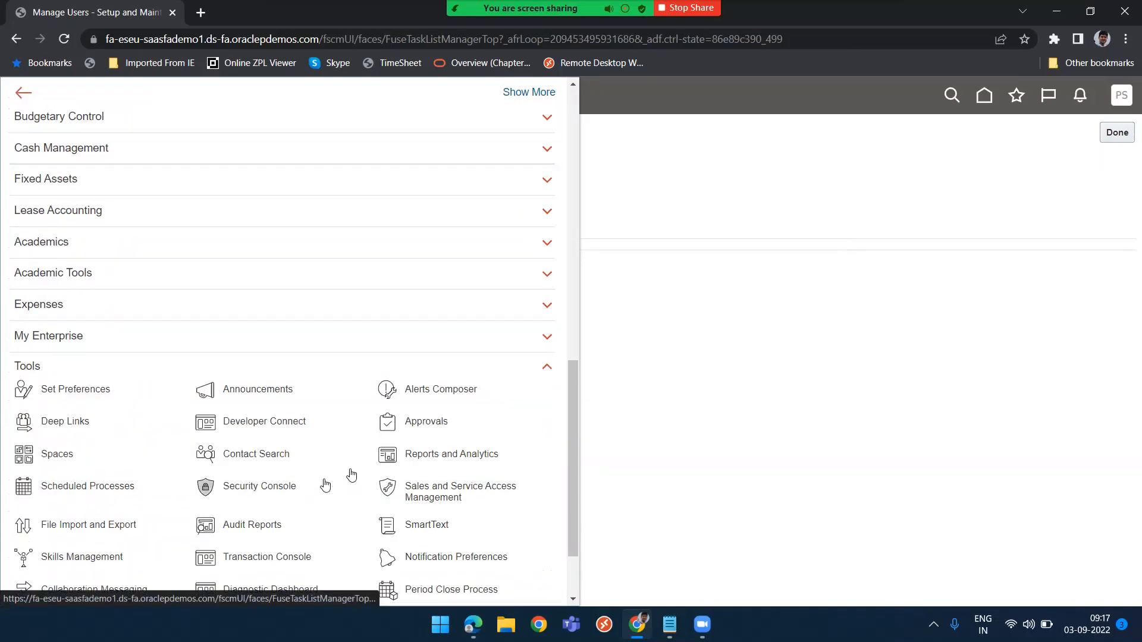
left_click(250, 496)
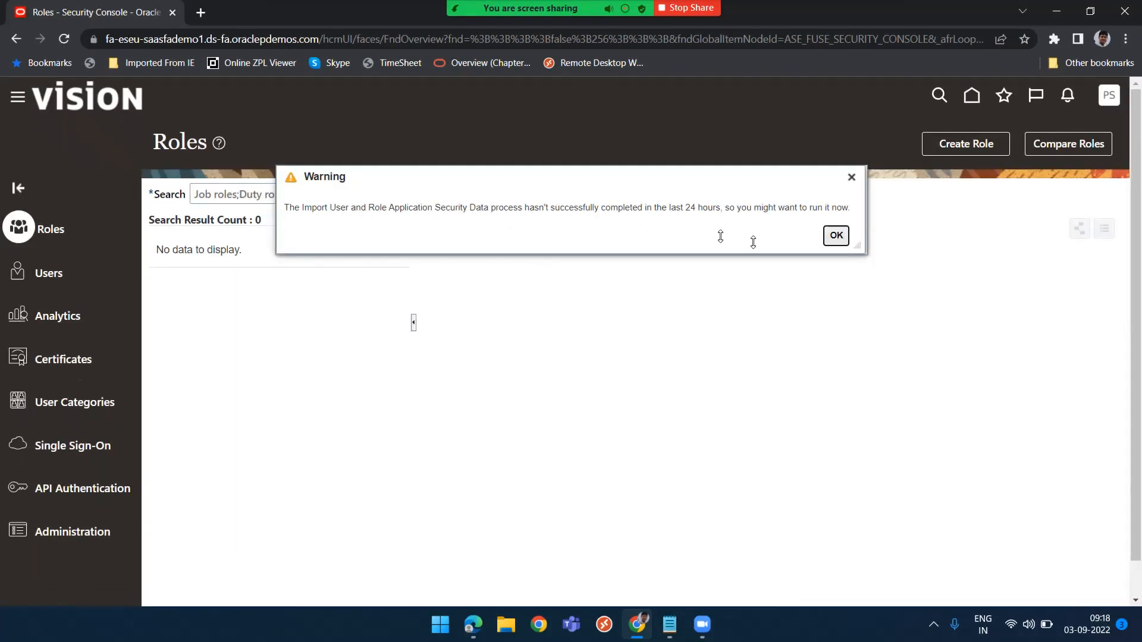
left_click(837, 235)
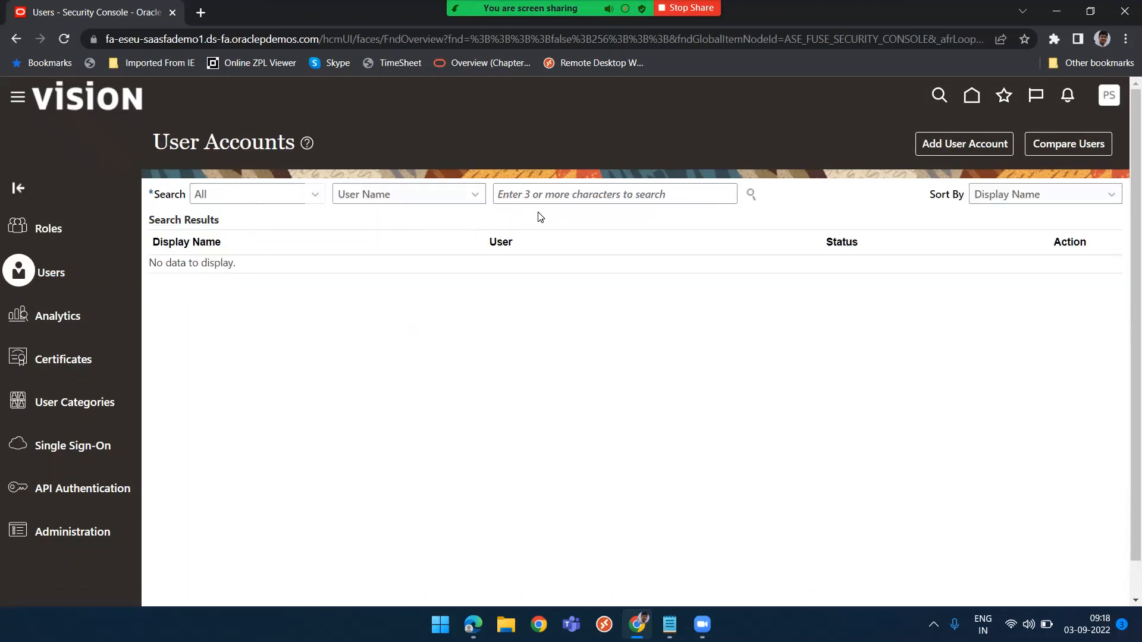
left_click(562, 200)
type("PRASHANT-2")
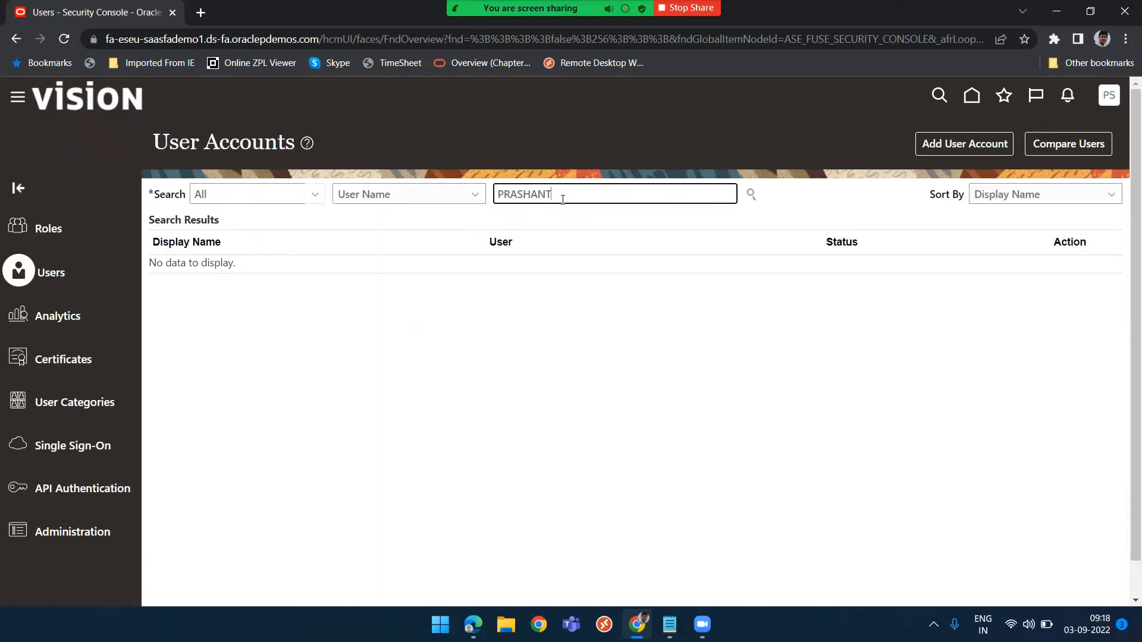
key("Return")
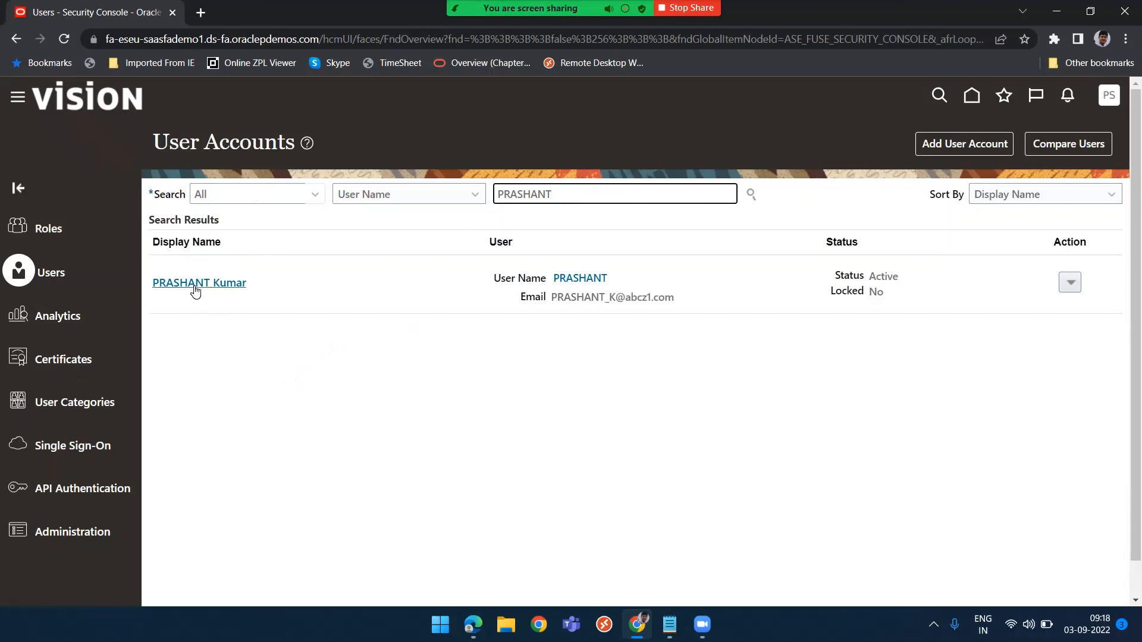
left_click(200, 285)
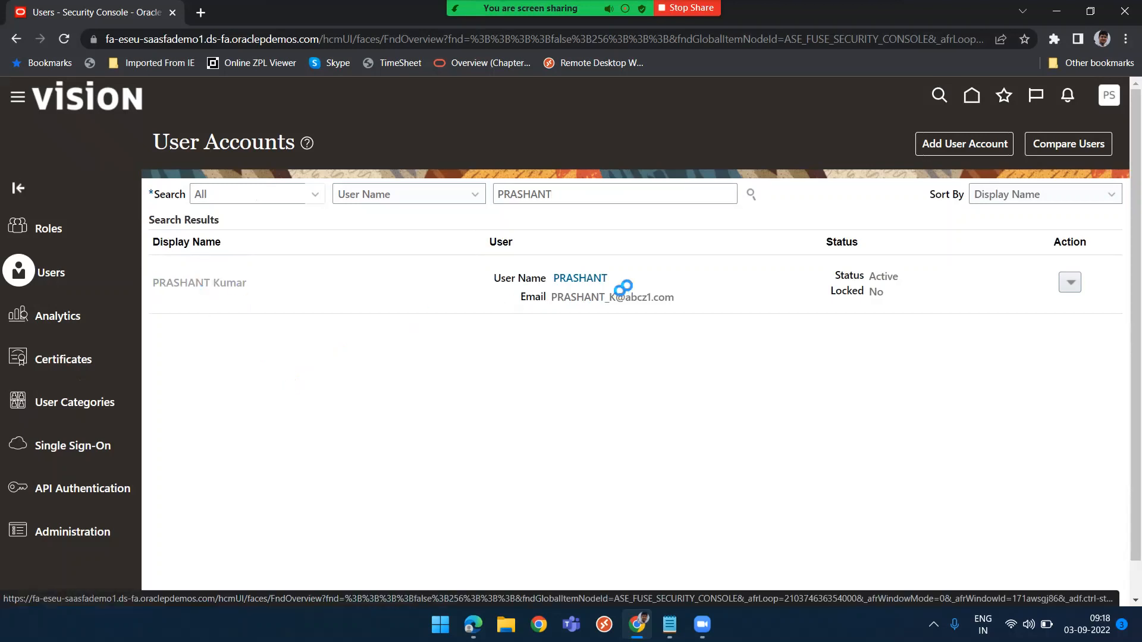
key("alt+Tab")
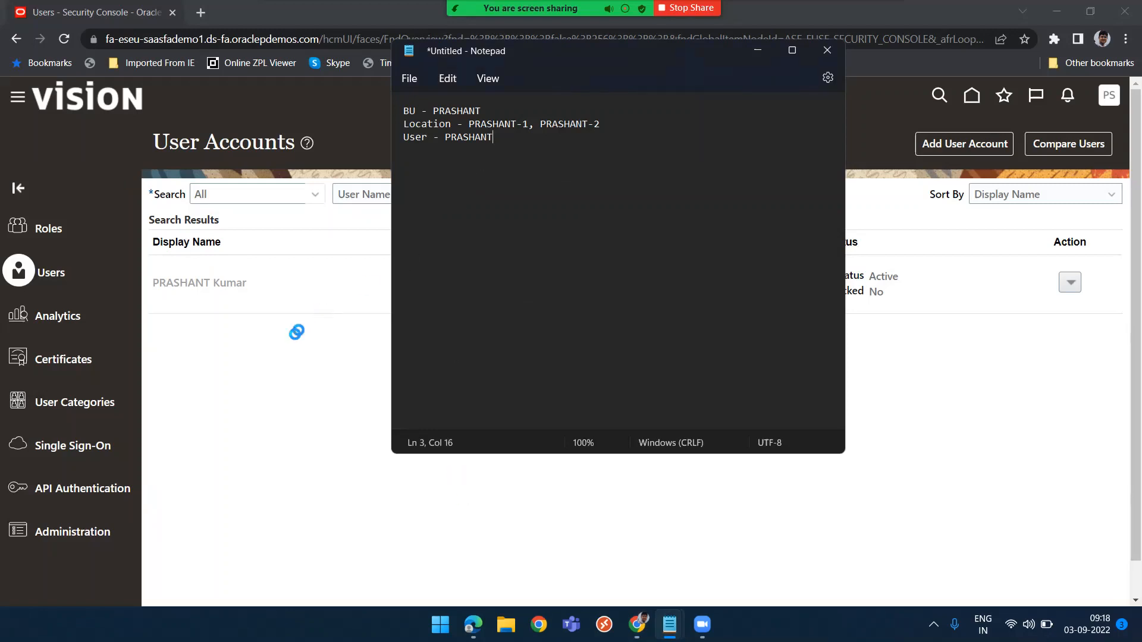
left_click(269, 381)
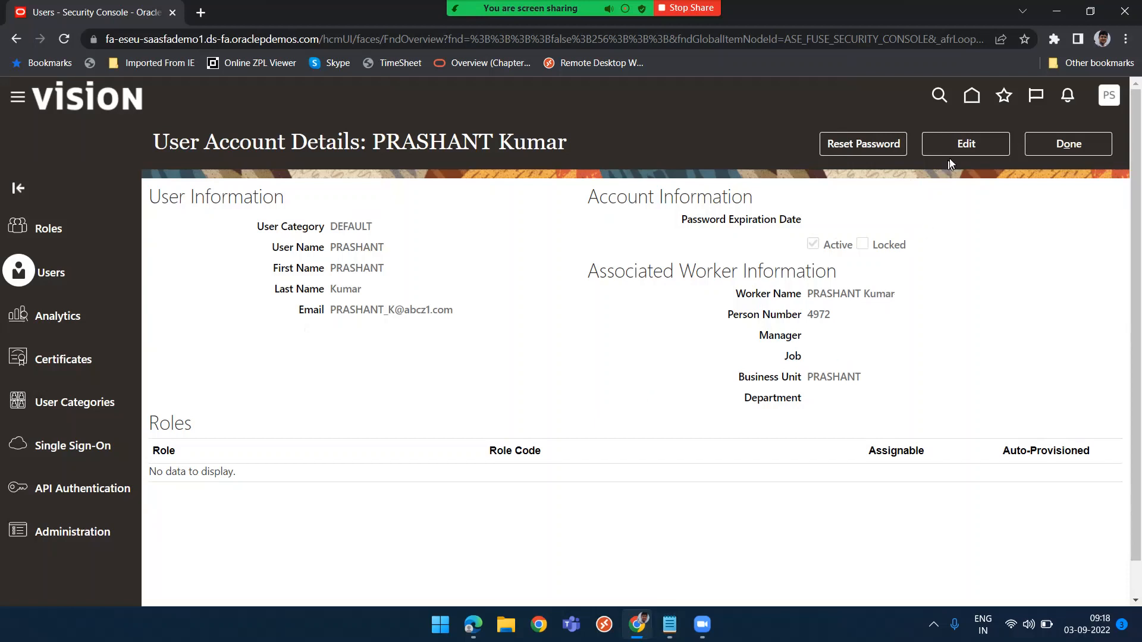
Edit the user account, add the Employee role membership, and save the account
left_click(978, 149)
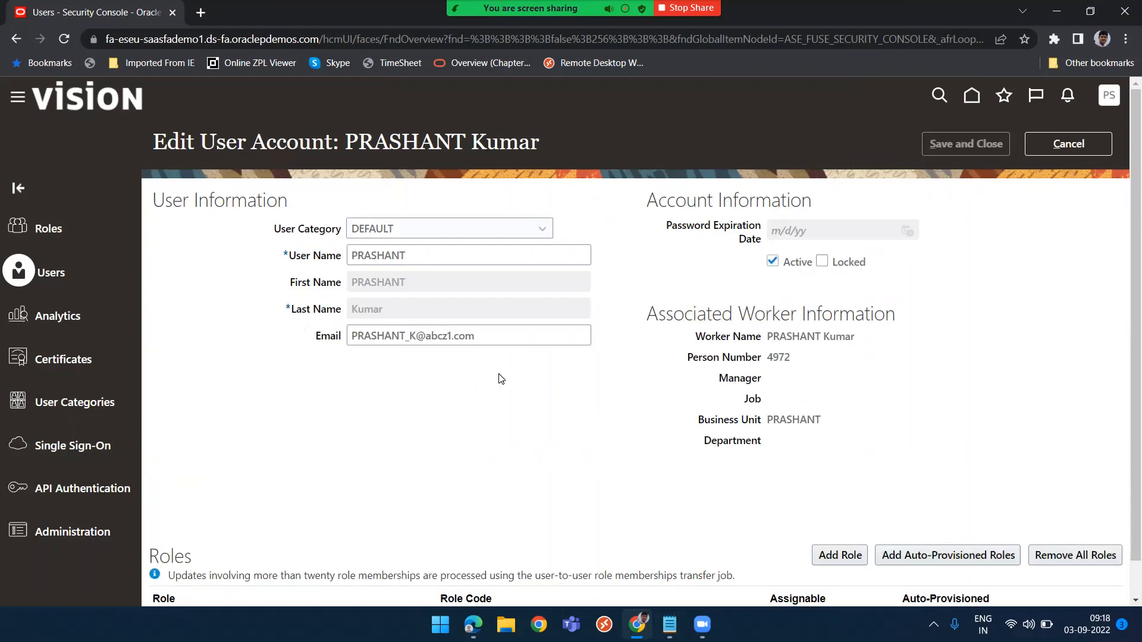
scroll(501, 379, "down", 1)
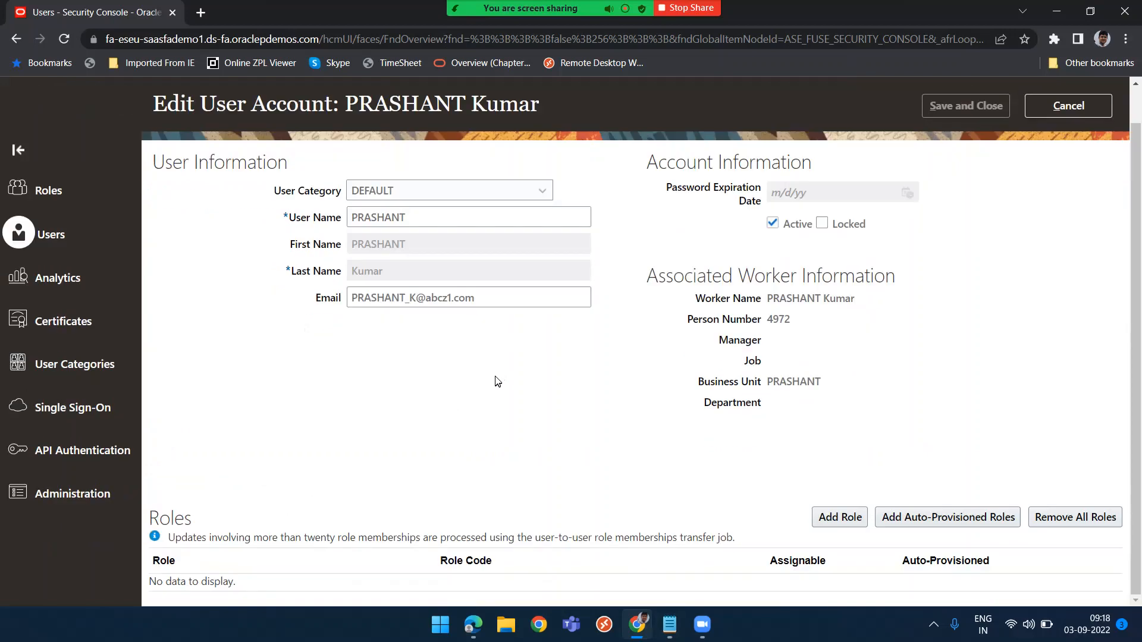
left_click(839, 517)
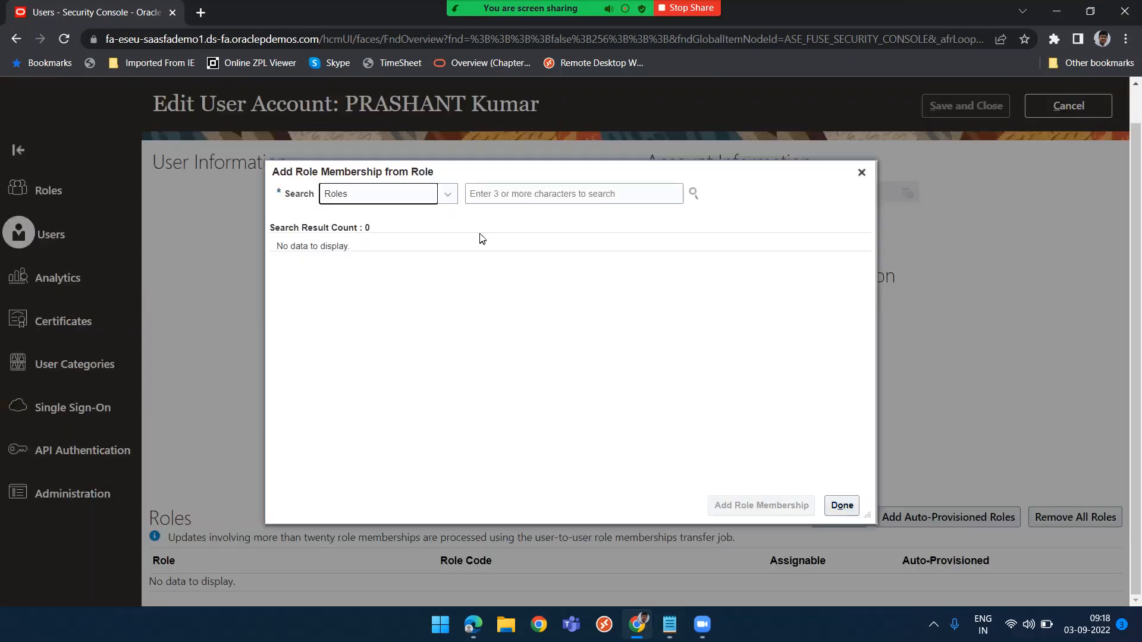
left_click(515, 192)
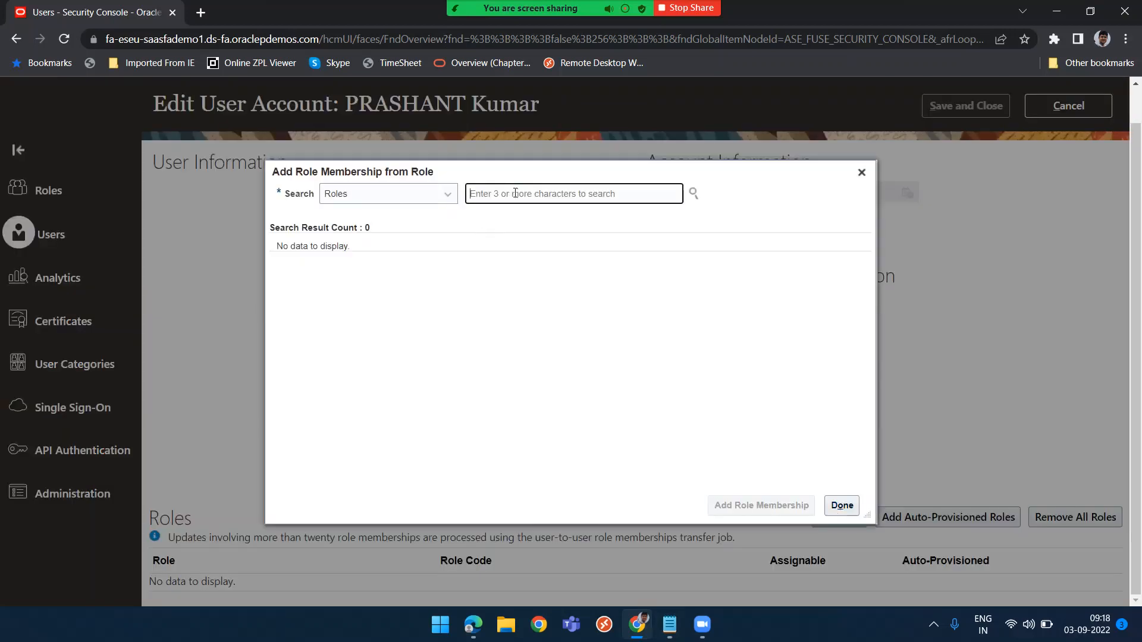
type("Emplo")
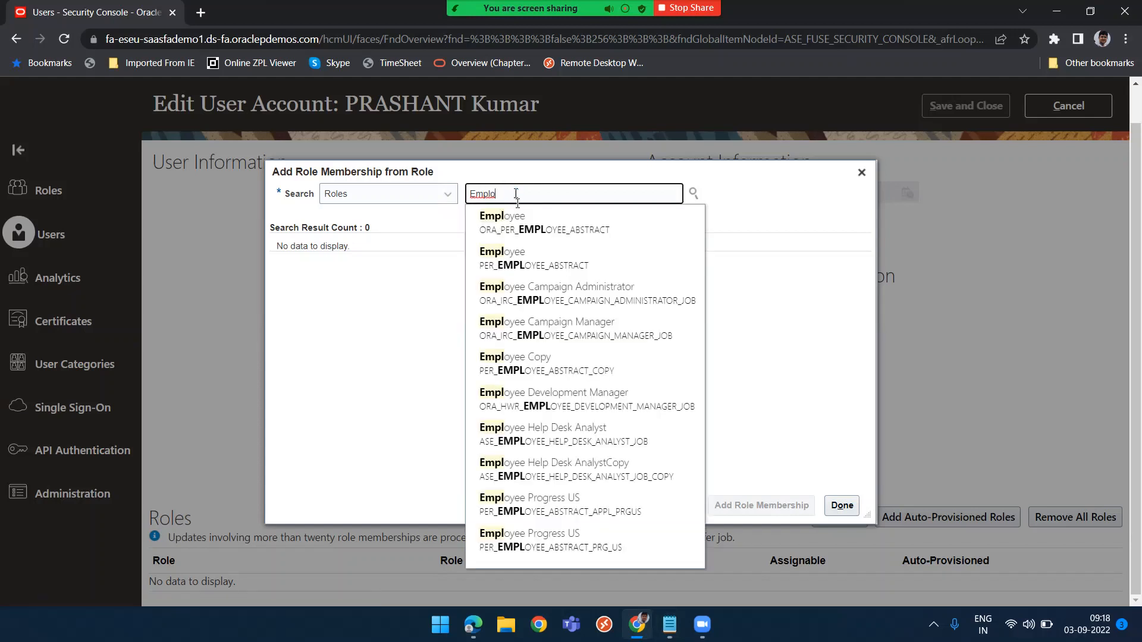
left_click(521, 224)
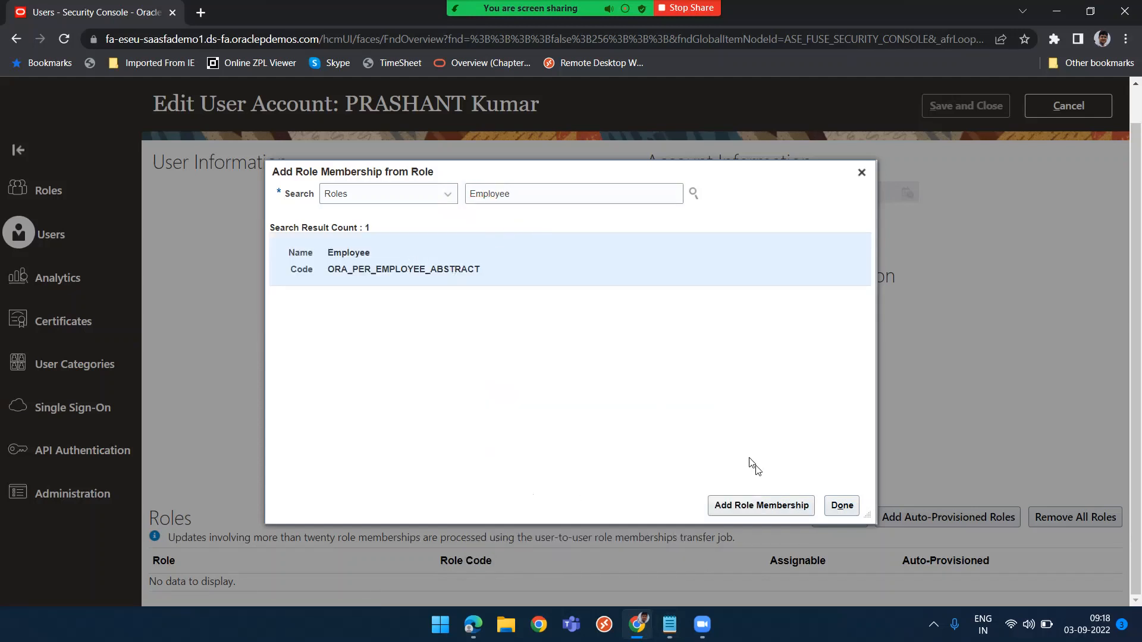
left_click(746, 514)
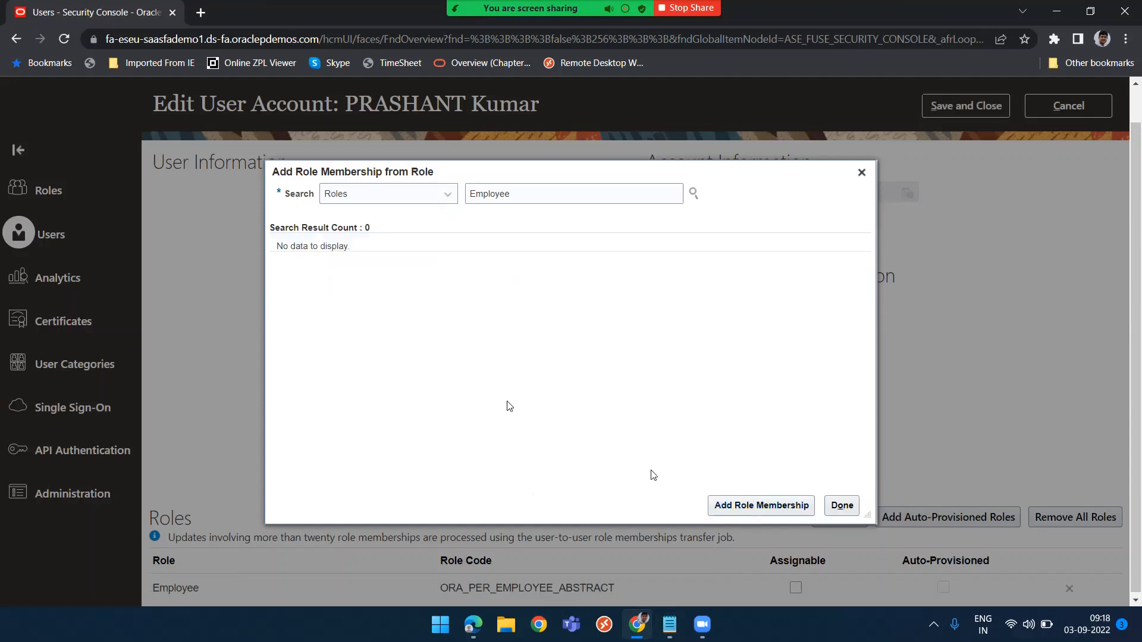
left_click(842, 506)
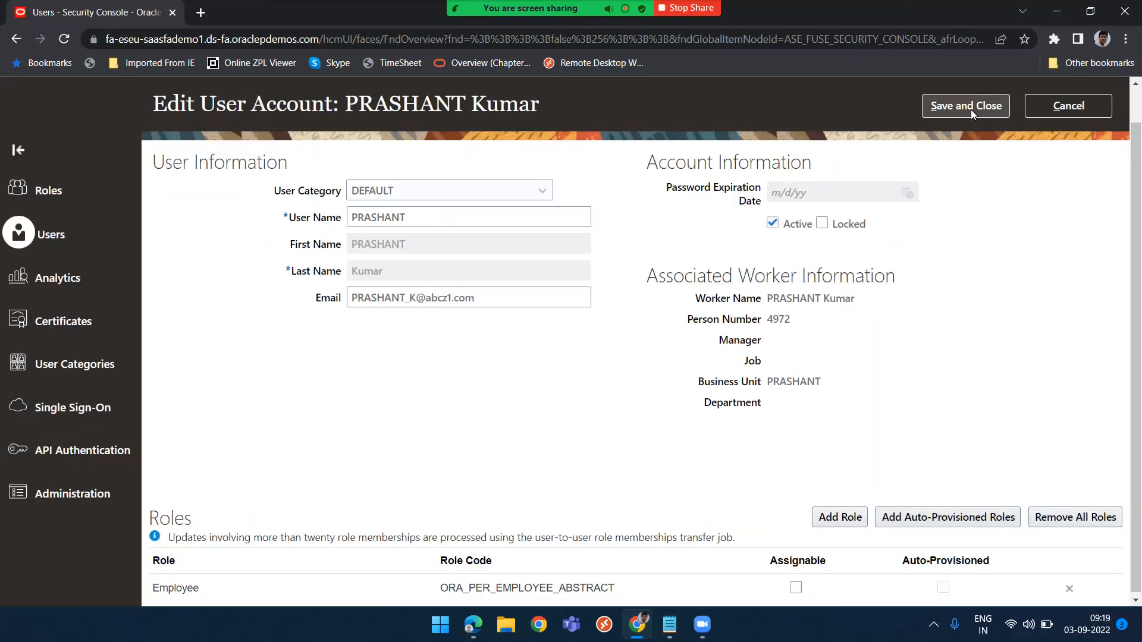
left_click(971, 110)
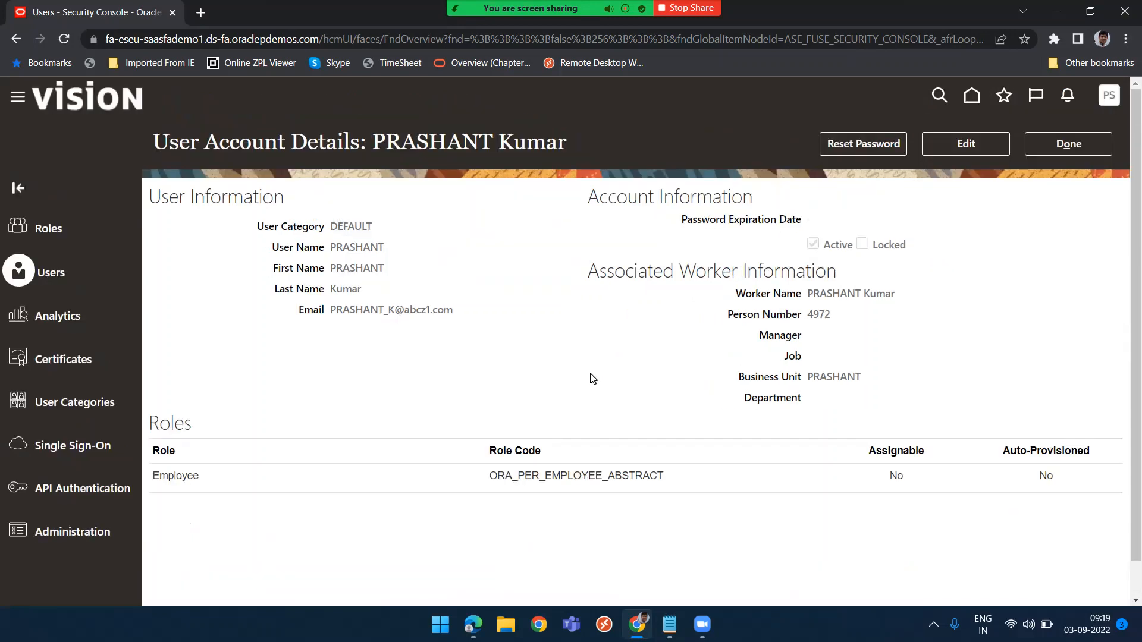
Reset the user's password manually, entering and confirming the new password
left_click(870, 143)
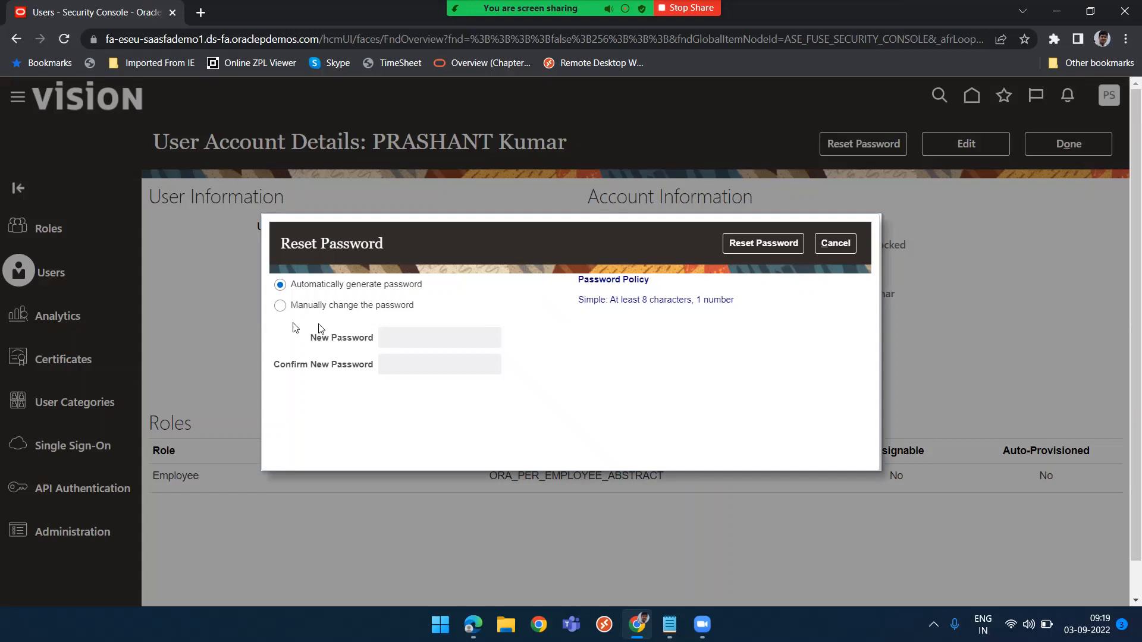
left_click(280, 306)
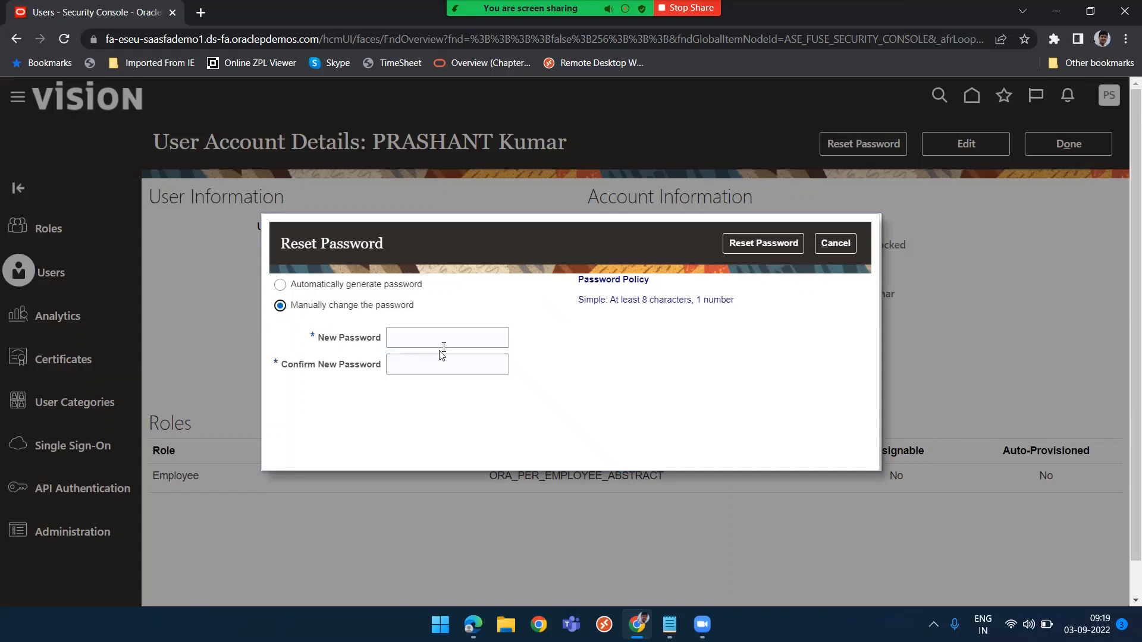
left_click(449, 341)
type("•")
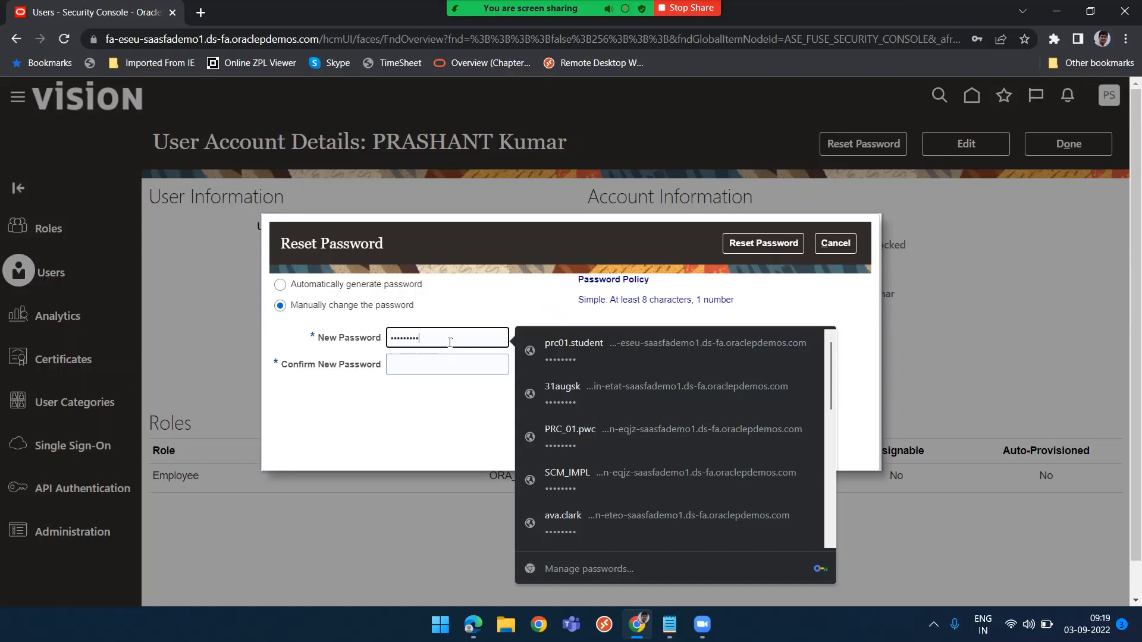
key("Tab")
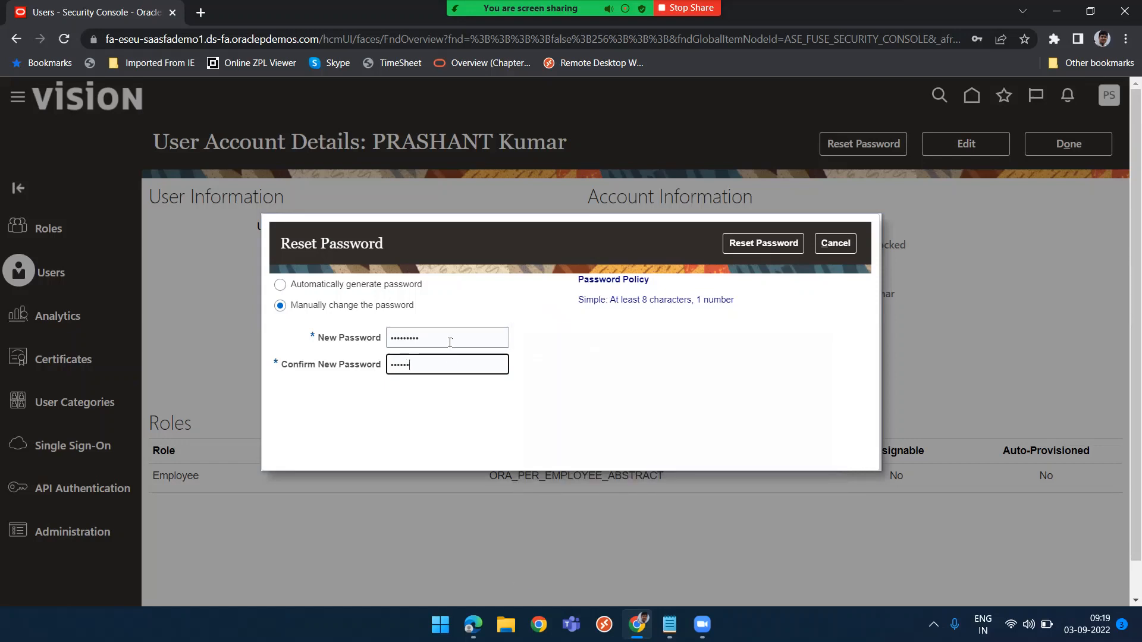
double_click(450, 343)
type("•••")
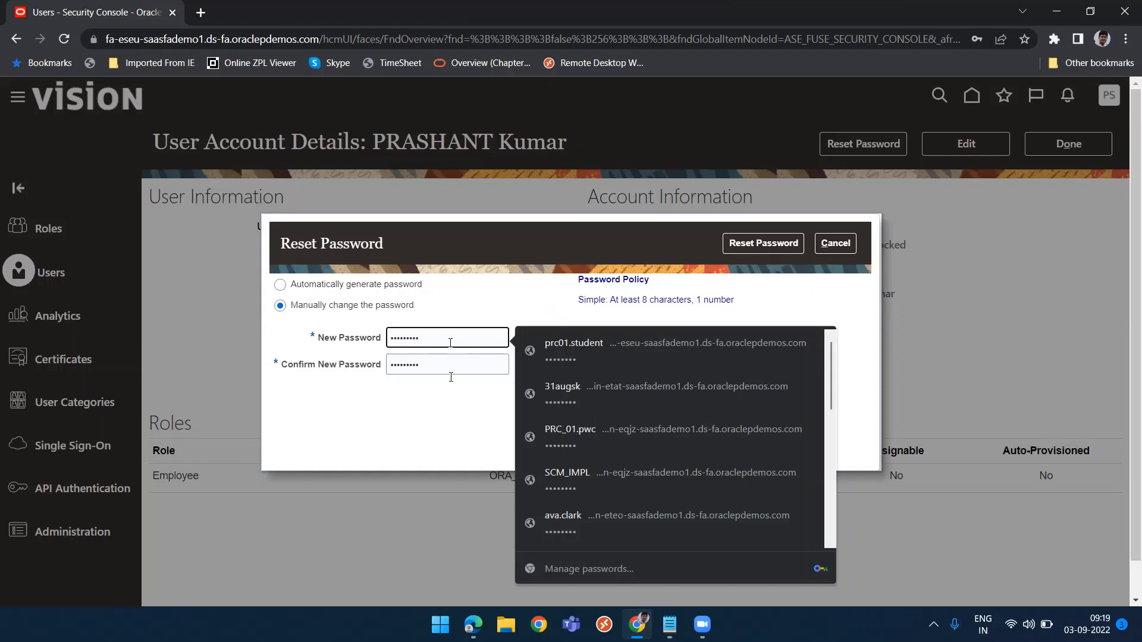
left_click(765, 241)
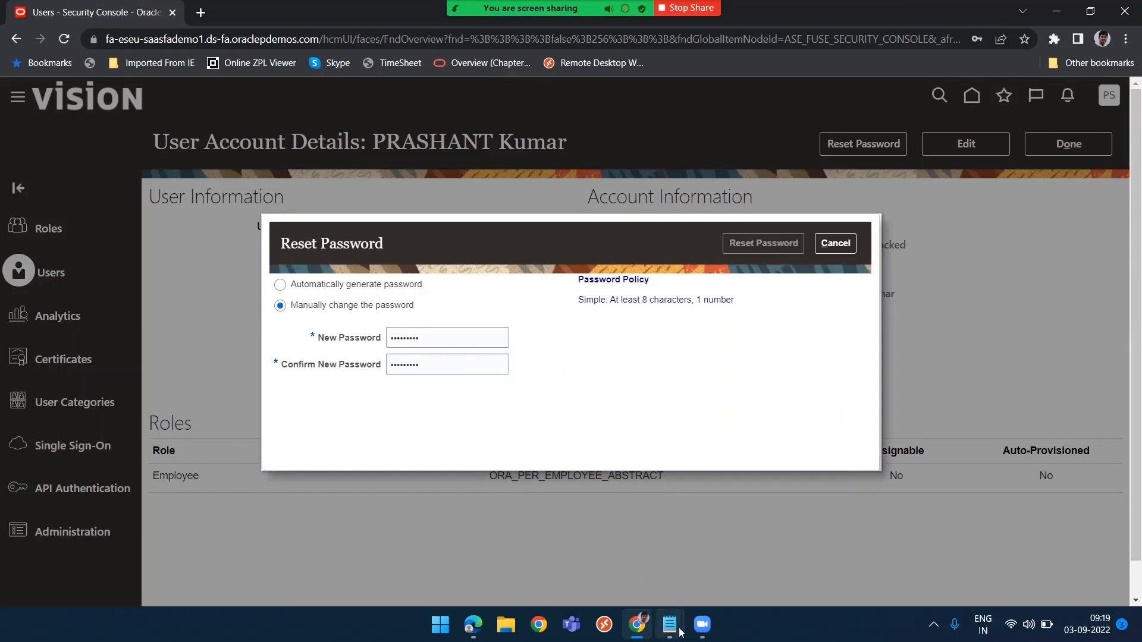
Record the user's password in the notes and close the user account details
mouse_move(679, 629)
left_click(738, 569)
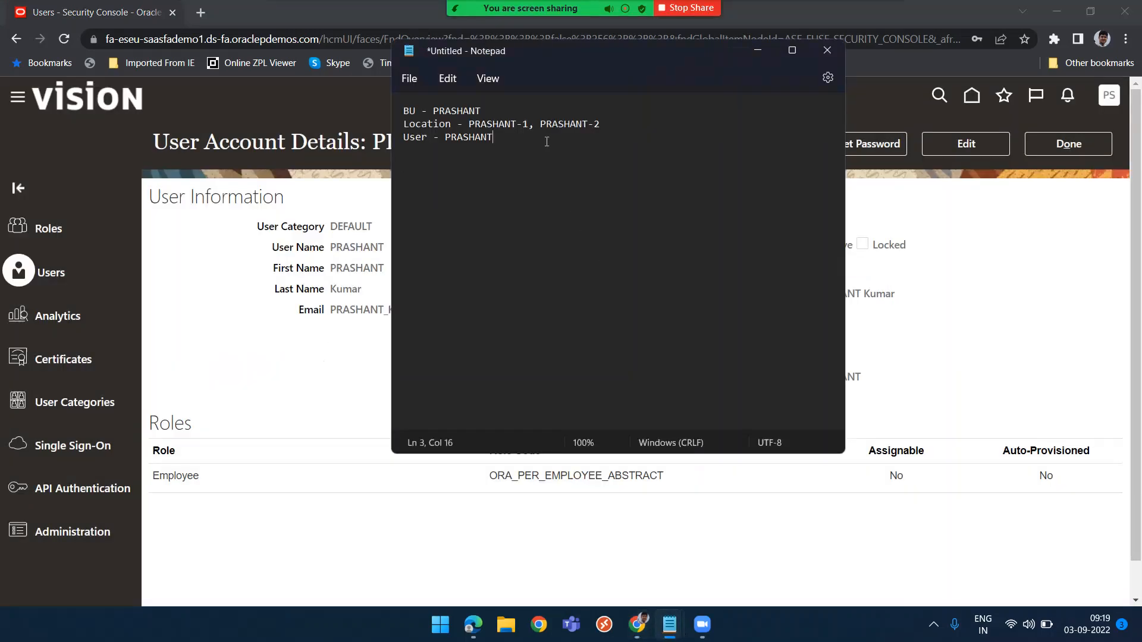
type("Oracle123")
left_click(1057, 143)
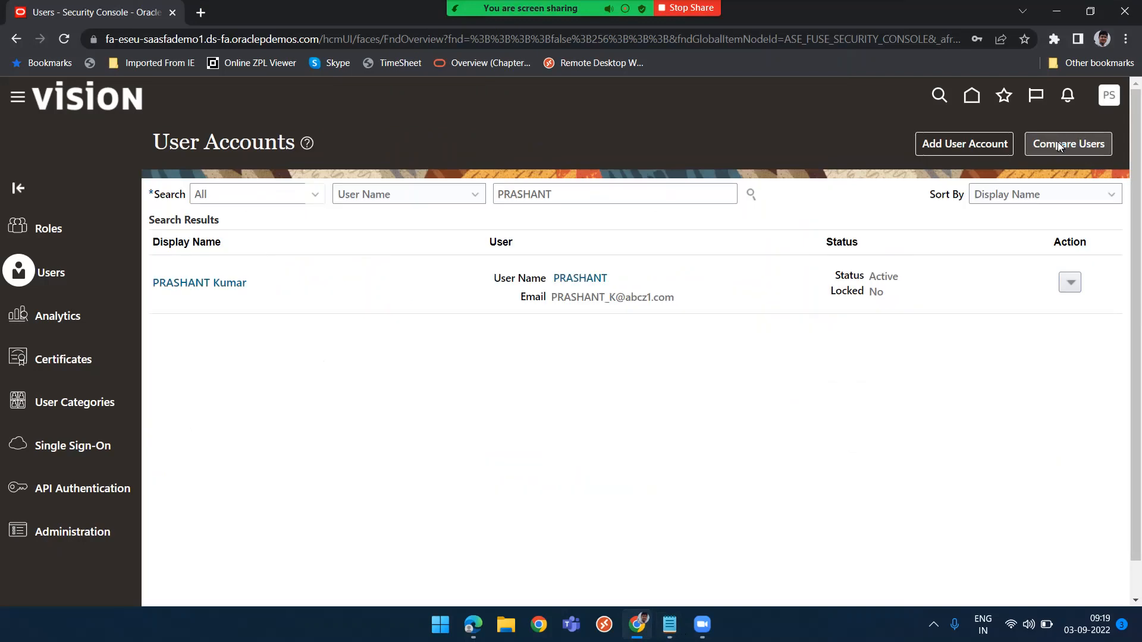
Copy the Fusion site's base URL and open it in a new Edge browser window
left_click(310, 36)
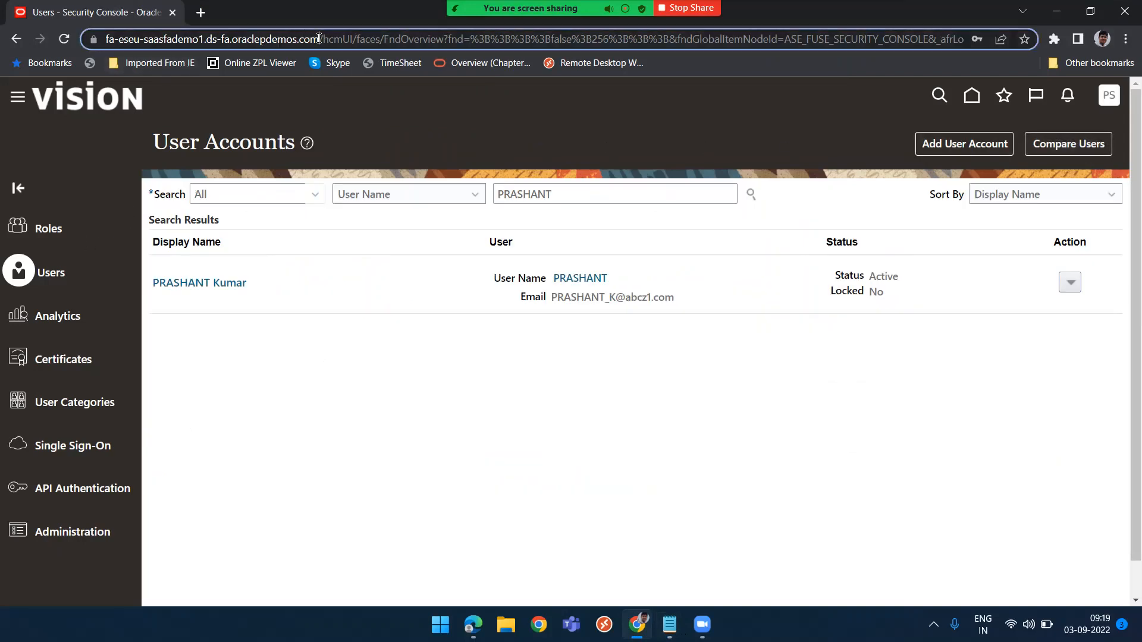
left_click(321, 37)
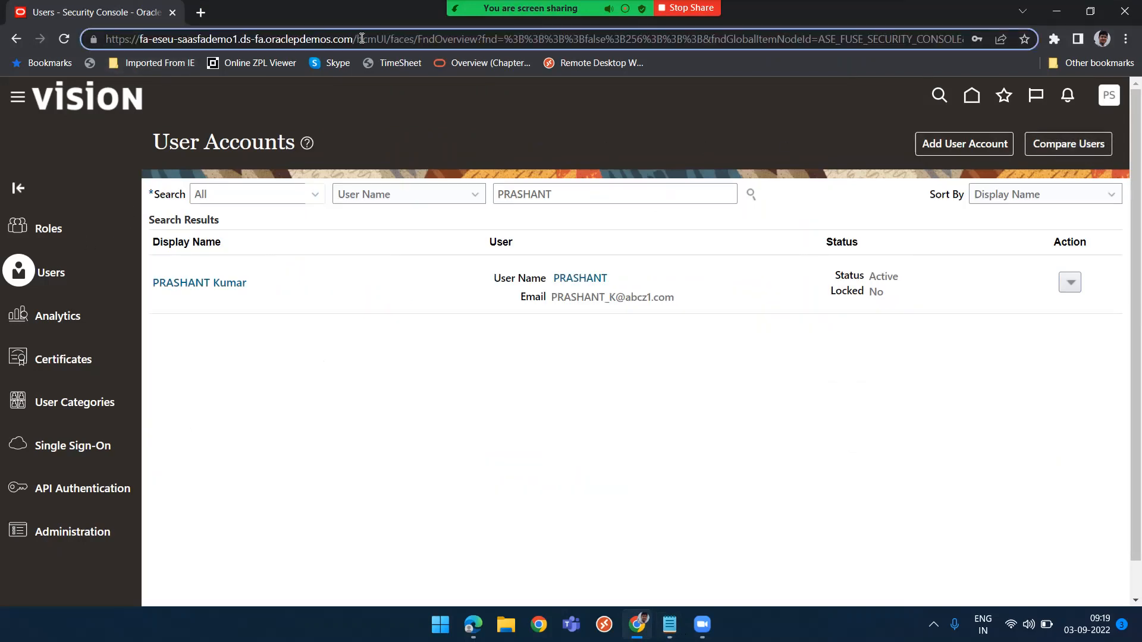
left_click_drag(354, 38, 99, 35)
key("ctrl+c")
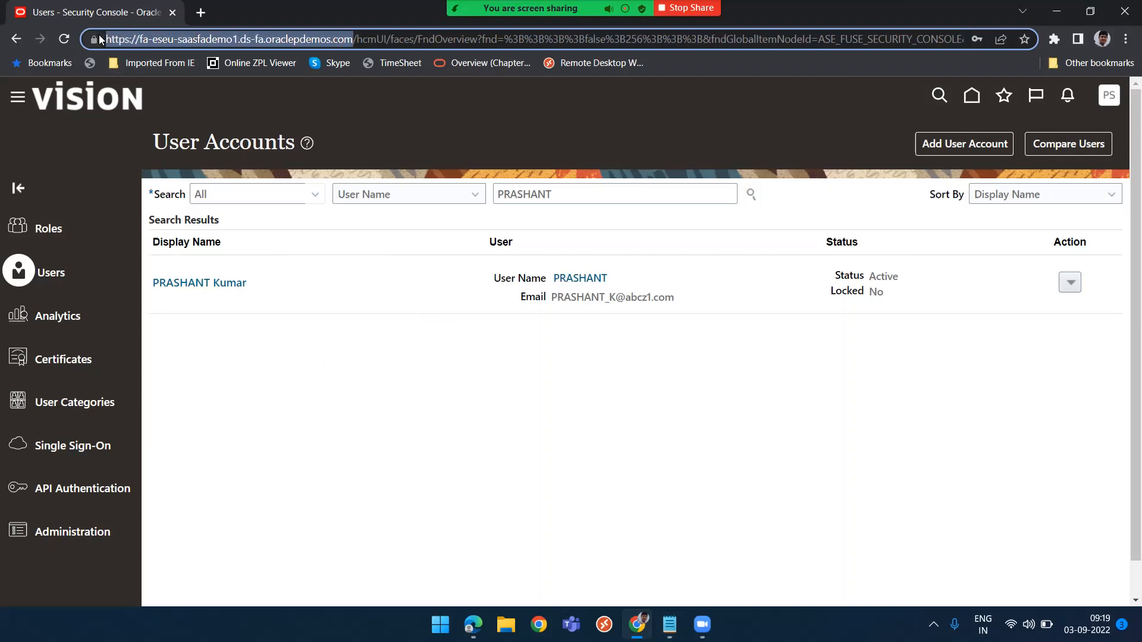
right_click(471, 626)
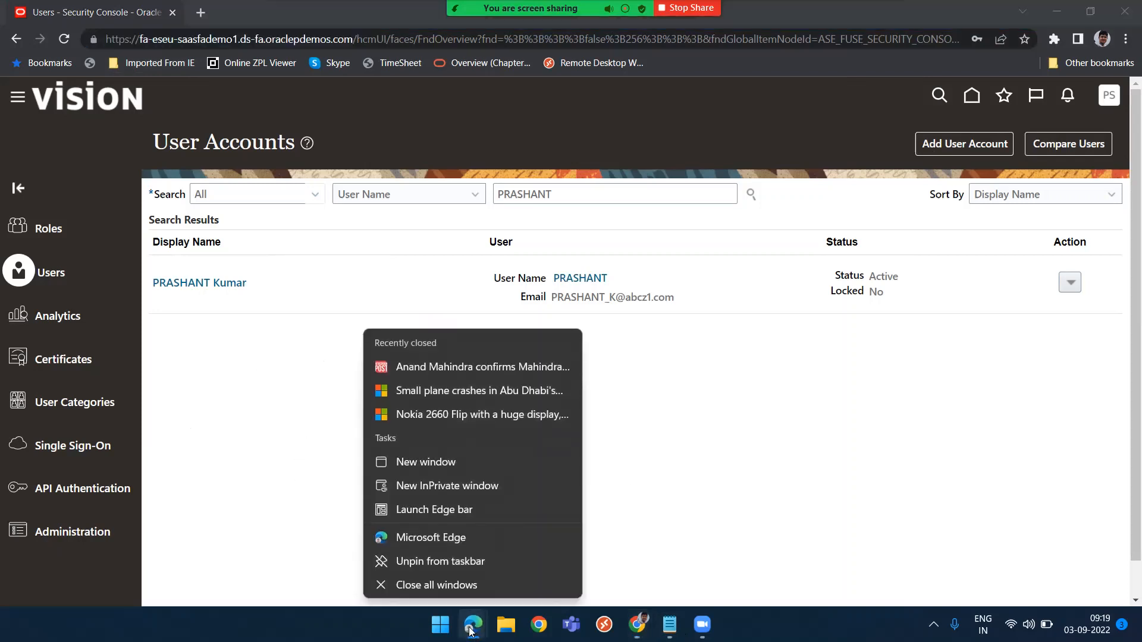
left_click(473, 538)
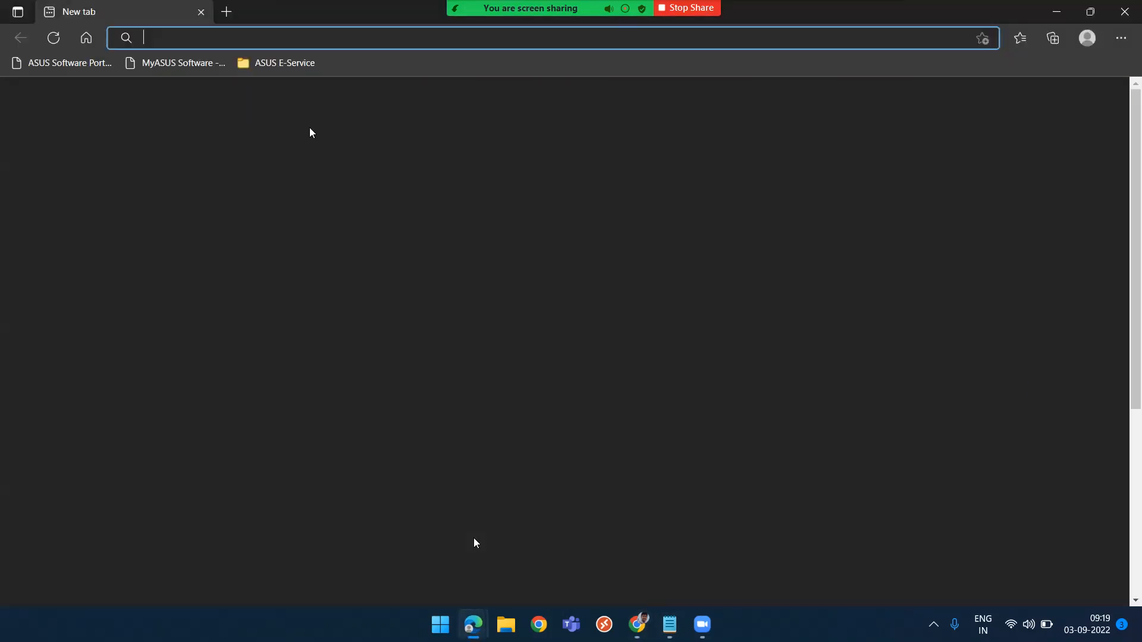
key("ctrl+v")
key("Return")
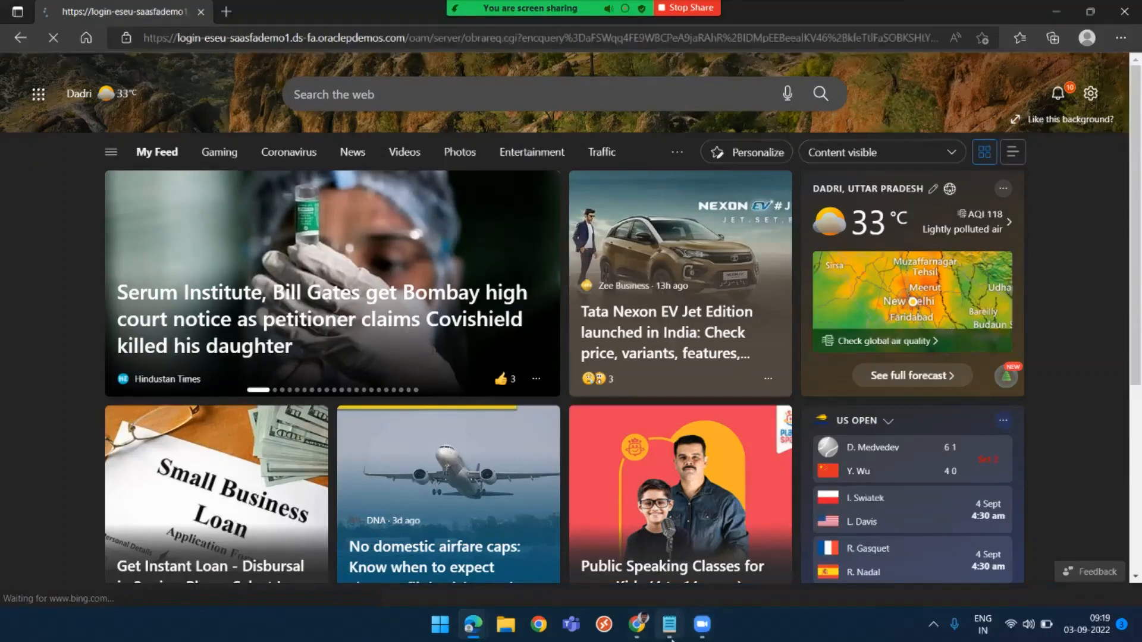
Sign in to Oracle Applications Cloud as user prashant, pasting the password copied from the notes, and save the login in the browser
mouse_move(670, 624)
left_click(730, 564)
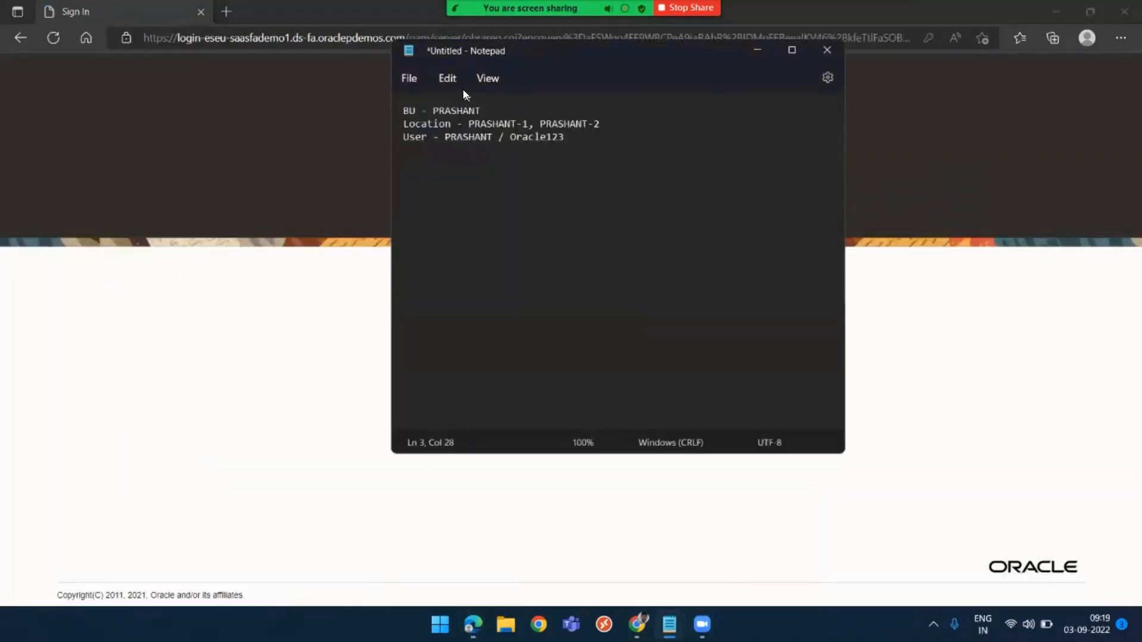
left_click(538, 138)
left_click(288, 260)
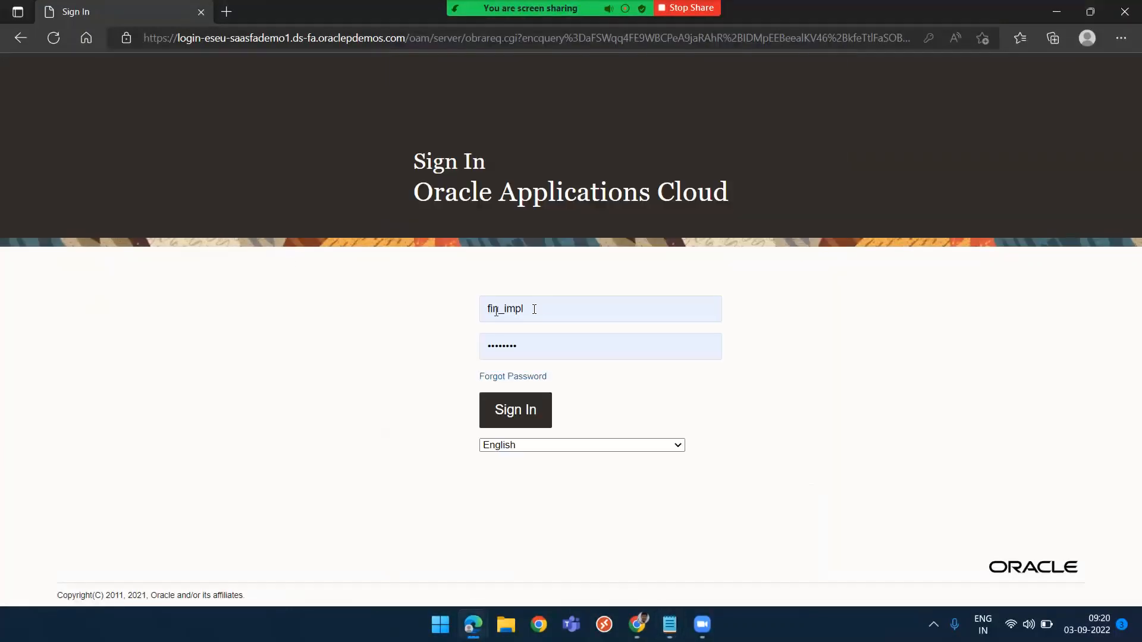
left_click(556, 307)
key("ctrl+a")
type("prashant")
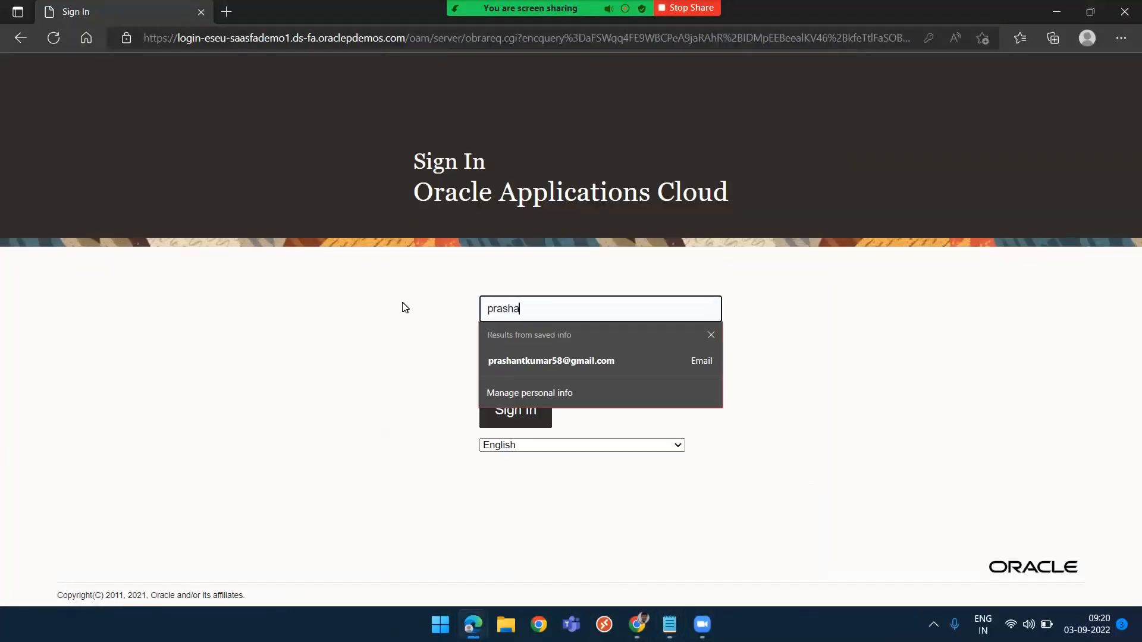
key("Tab")
key("ctrl+v")
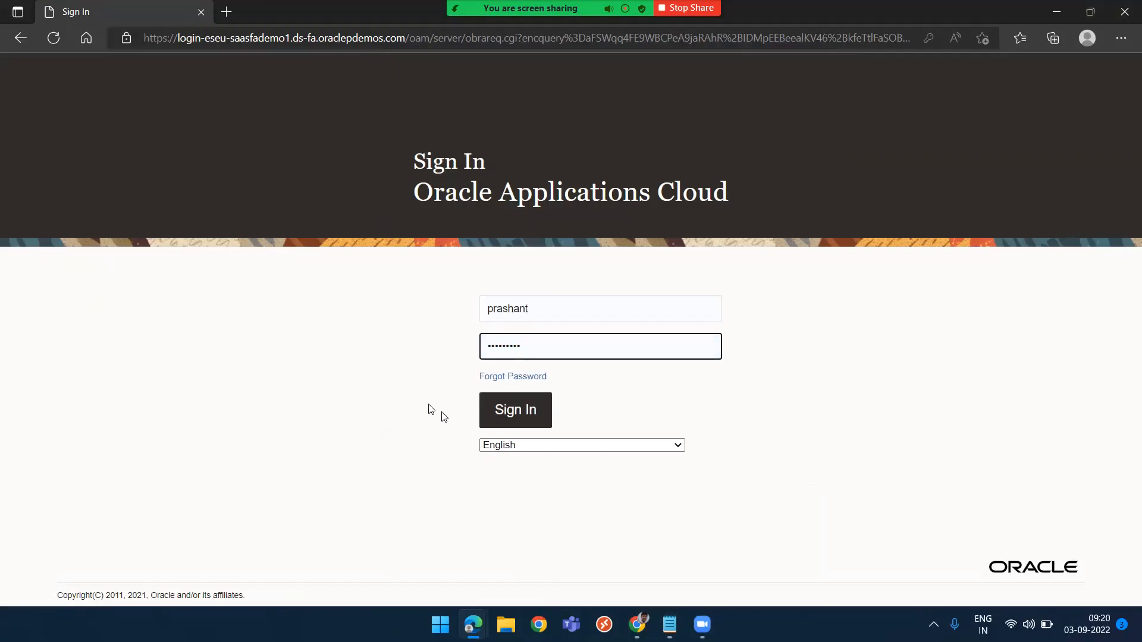
left_click(510, 412)
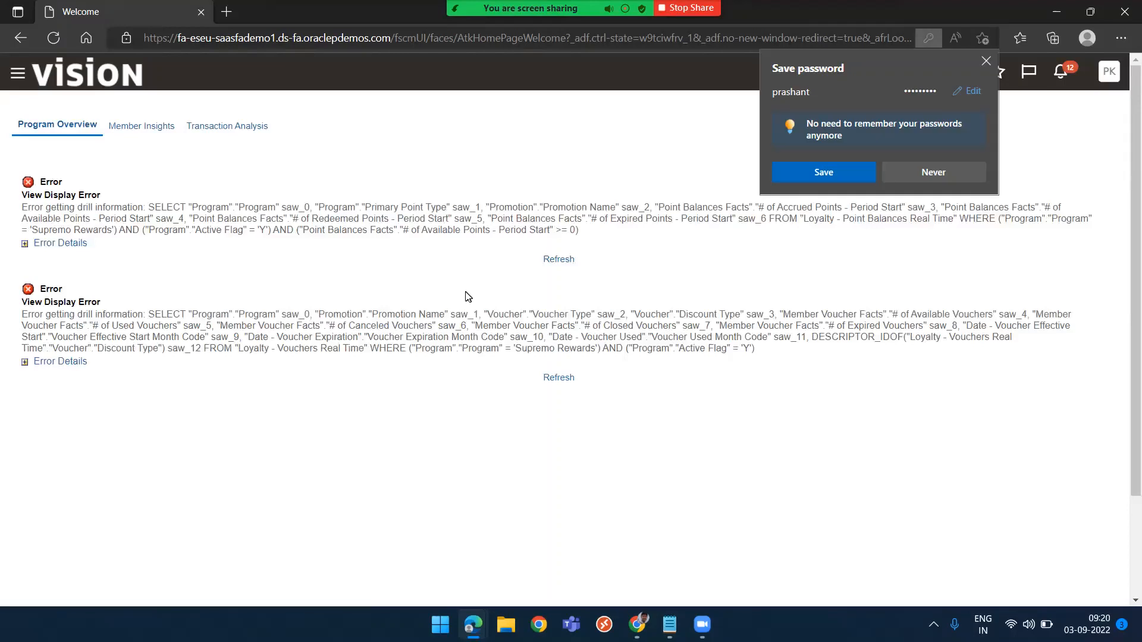
left_click(825, 168)
left_click(965, 74)
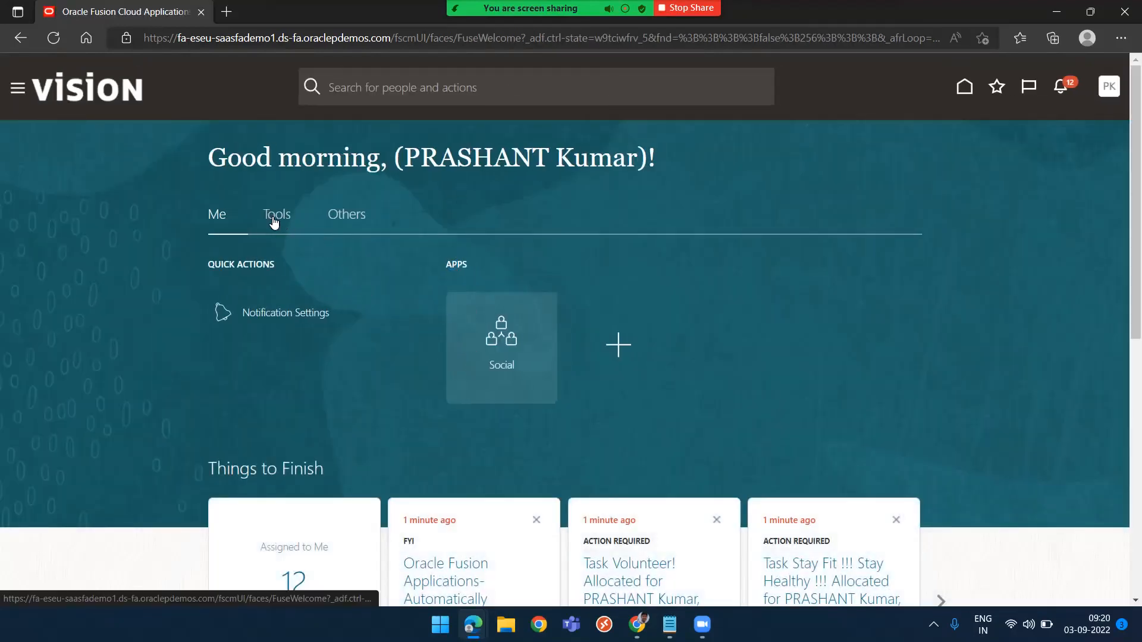
Review the Me, Tools and Others sections of the new user's home page
left_click(274, 222)
left_click(350, 217)
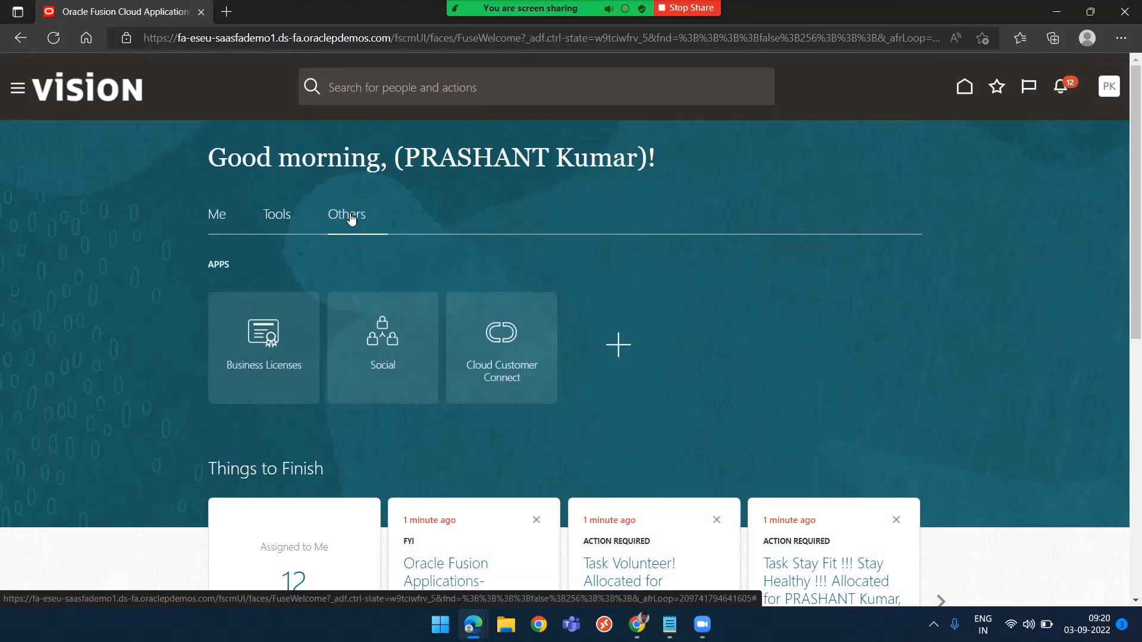
left_click(221, 221)
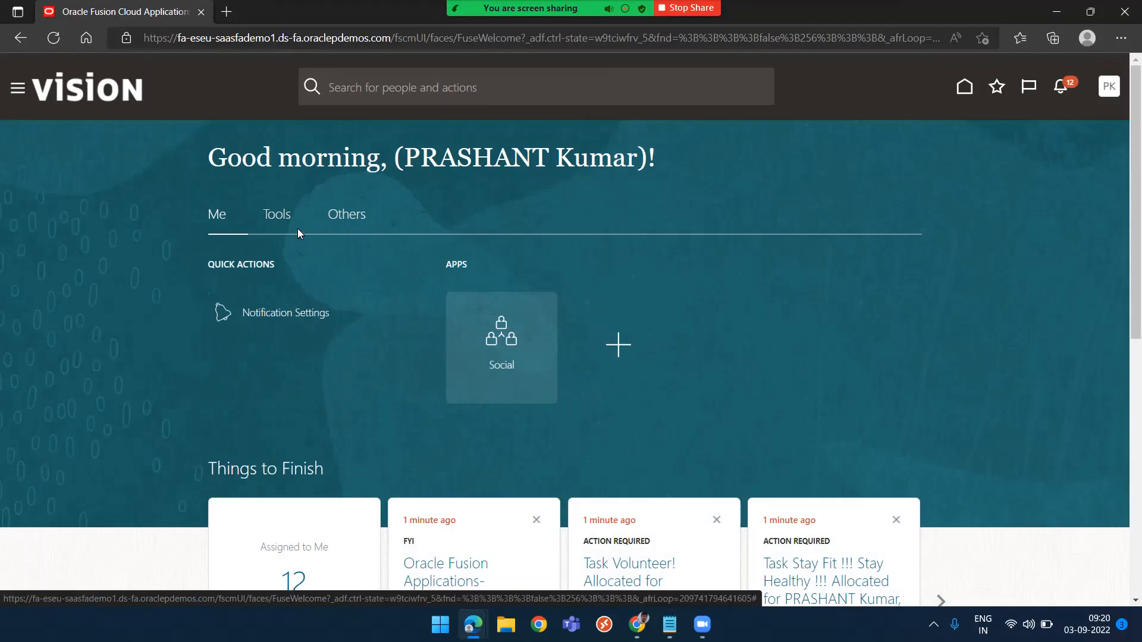
left_click(283, 221)
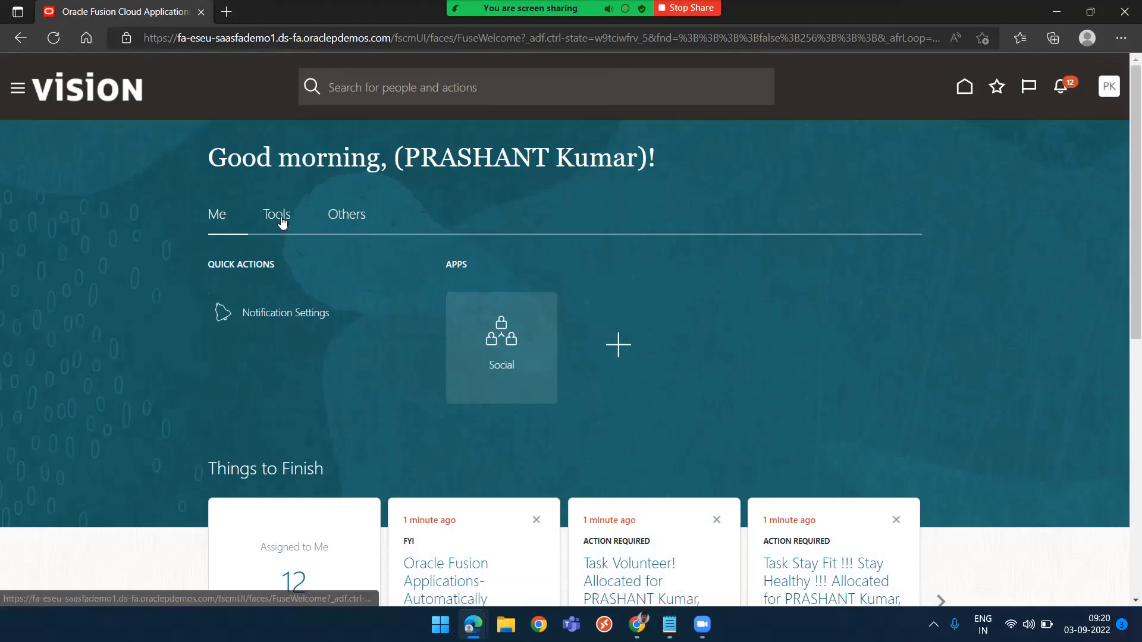
left_click(358, 216)
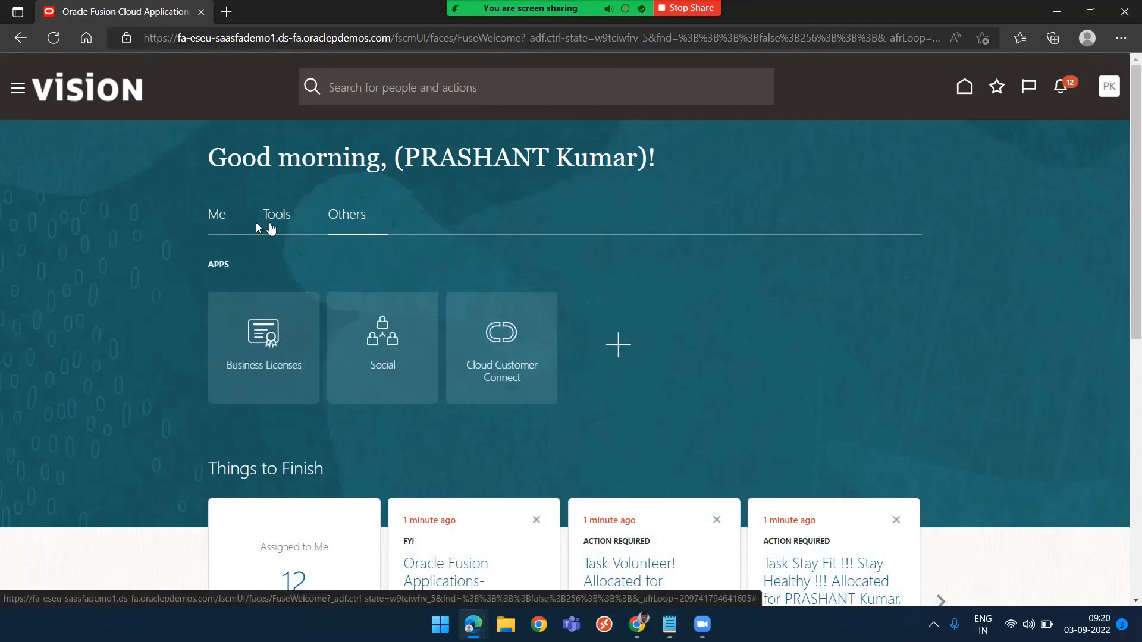
left_click(220, 223)
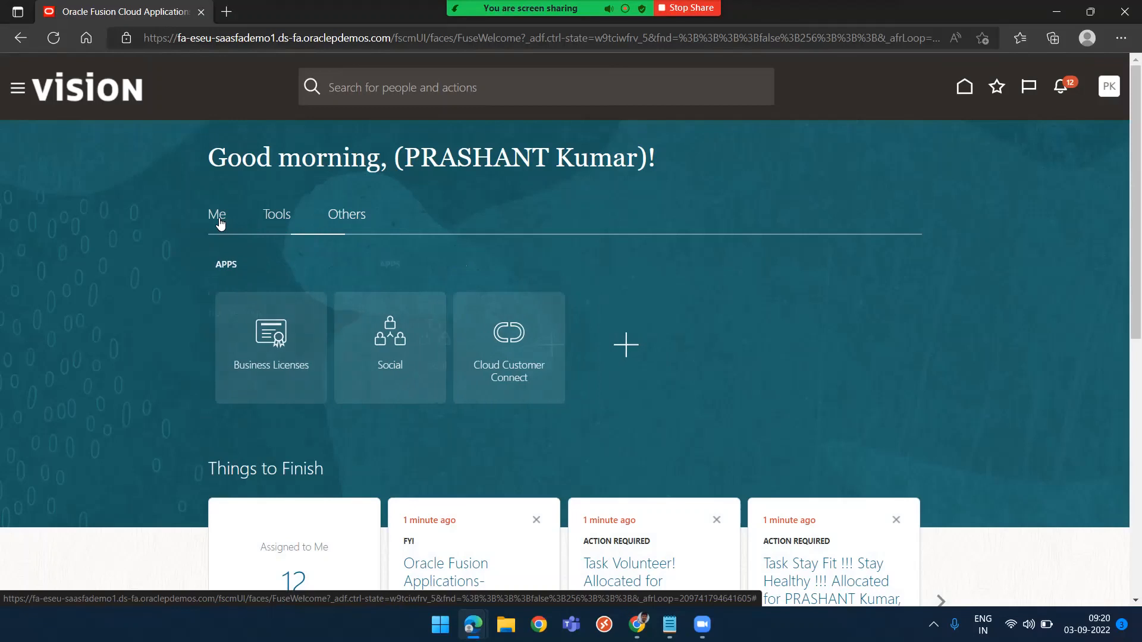
left_click(282, 218)
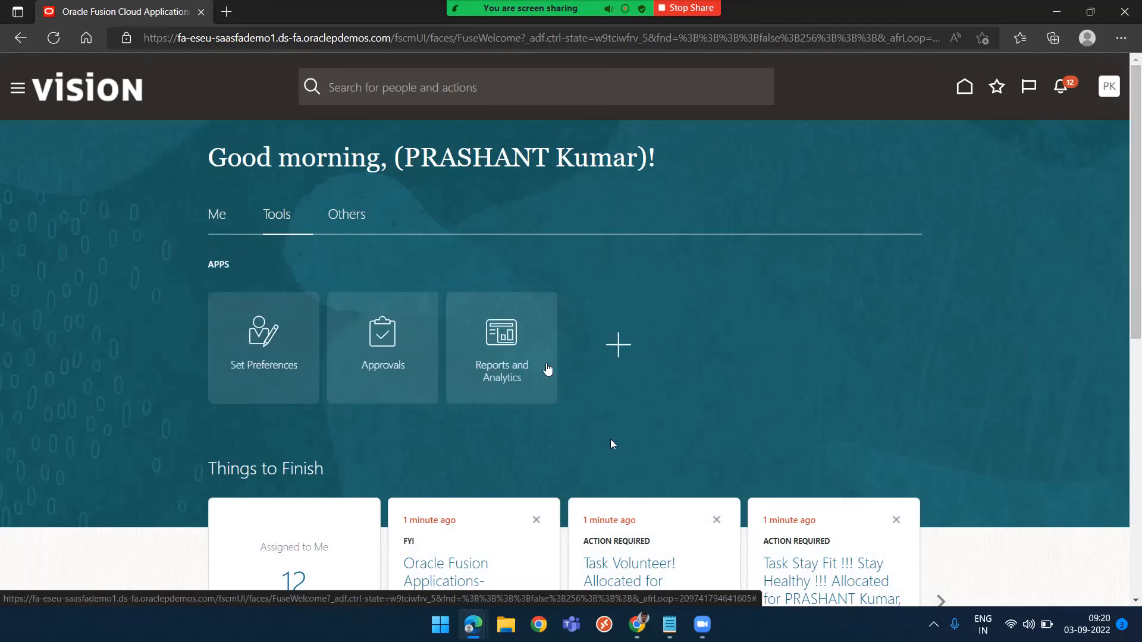
Return to the administrator's Security Console window and open Scheduled Processes from the Tools navigator
mouse_move(670, 625)
key("alt+Tab")
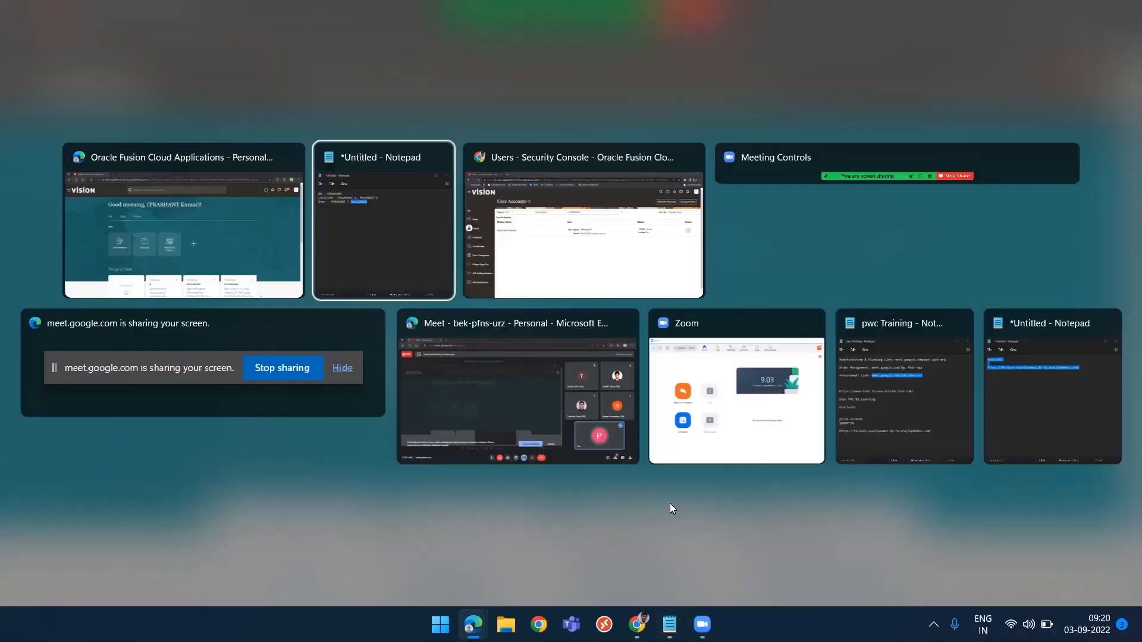
key("alt+Tab")
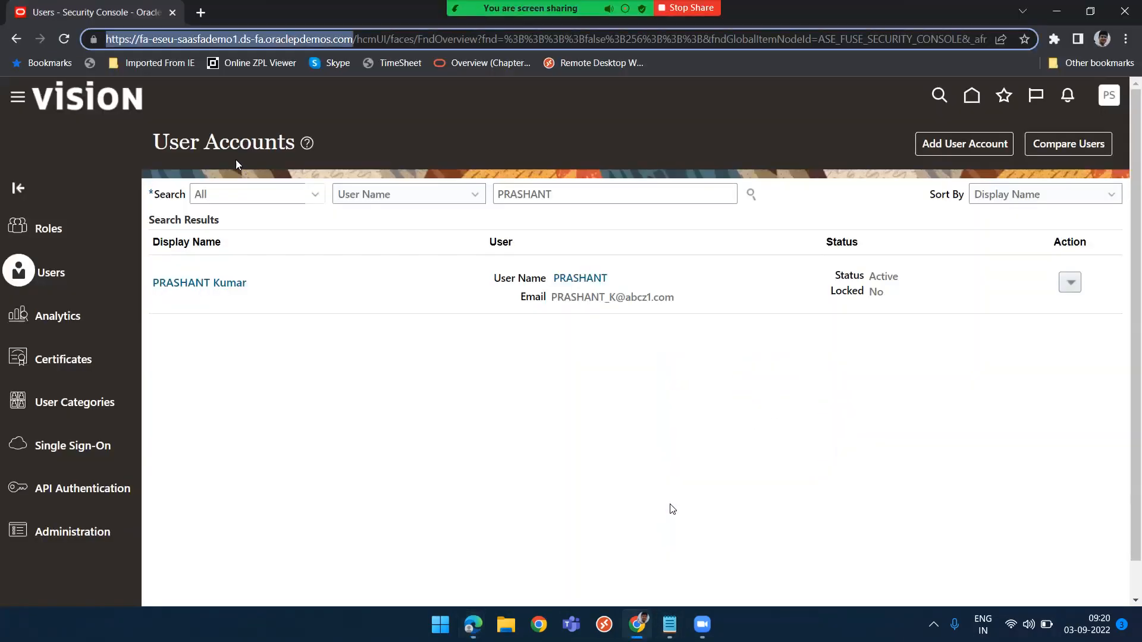
left_click(10, 98)
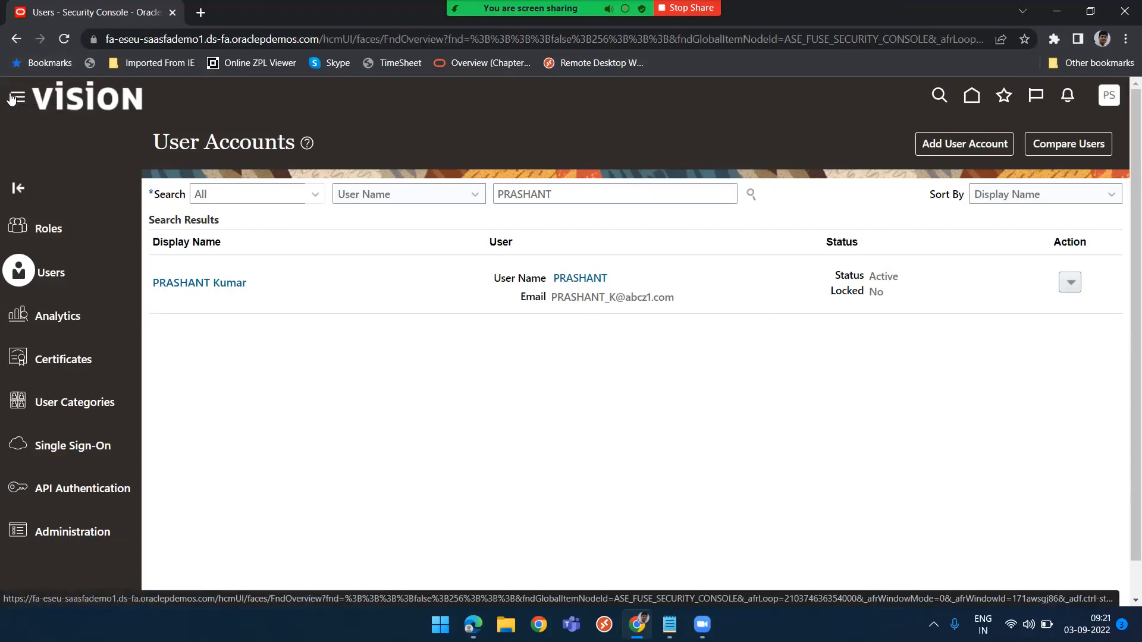
scroll(149, 455, "down", 10)
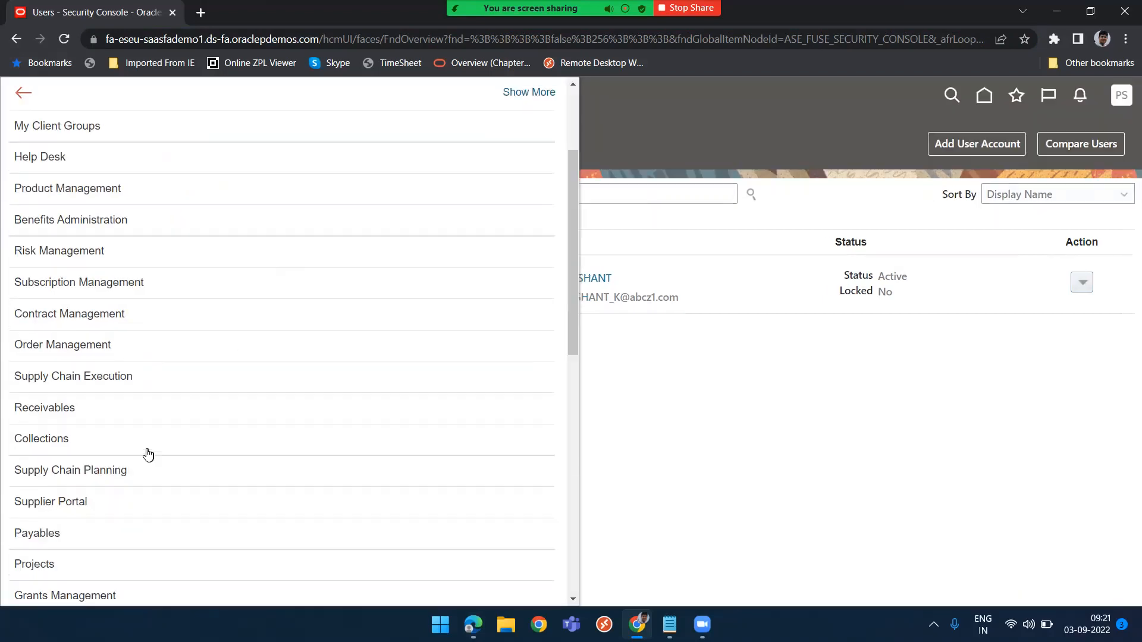
scroll(149, 456, "down", 3)
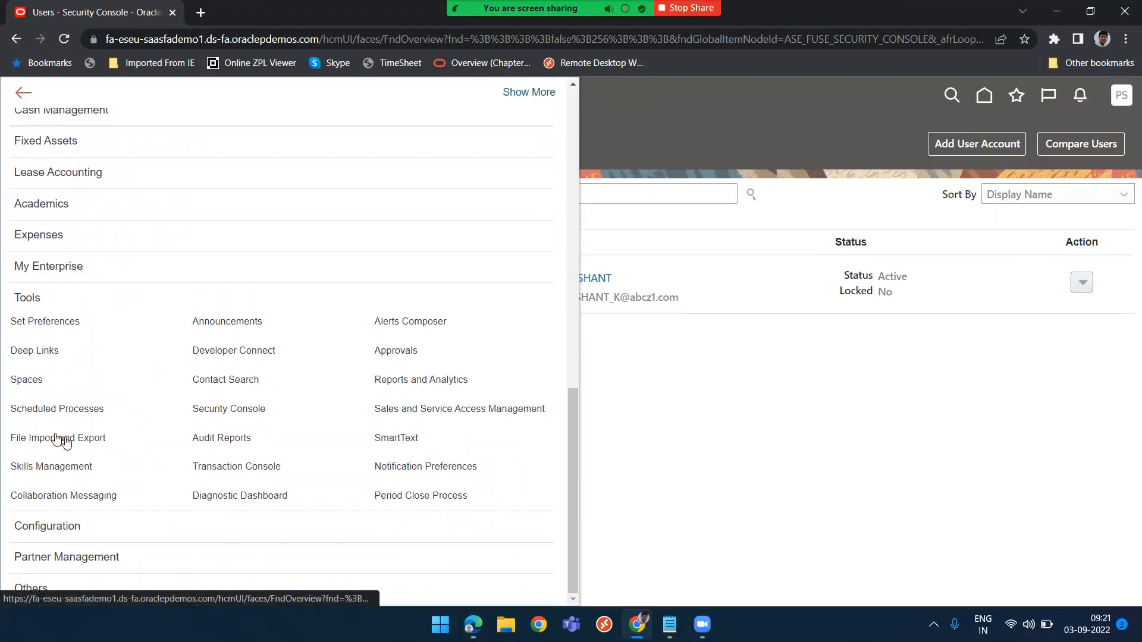
left_click(94, 418)
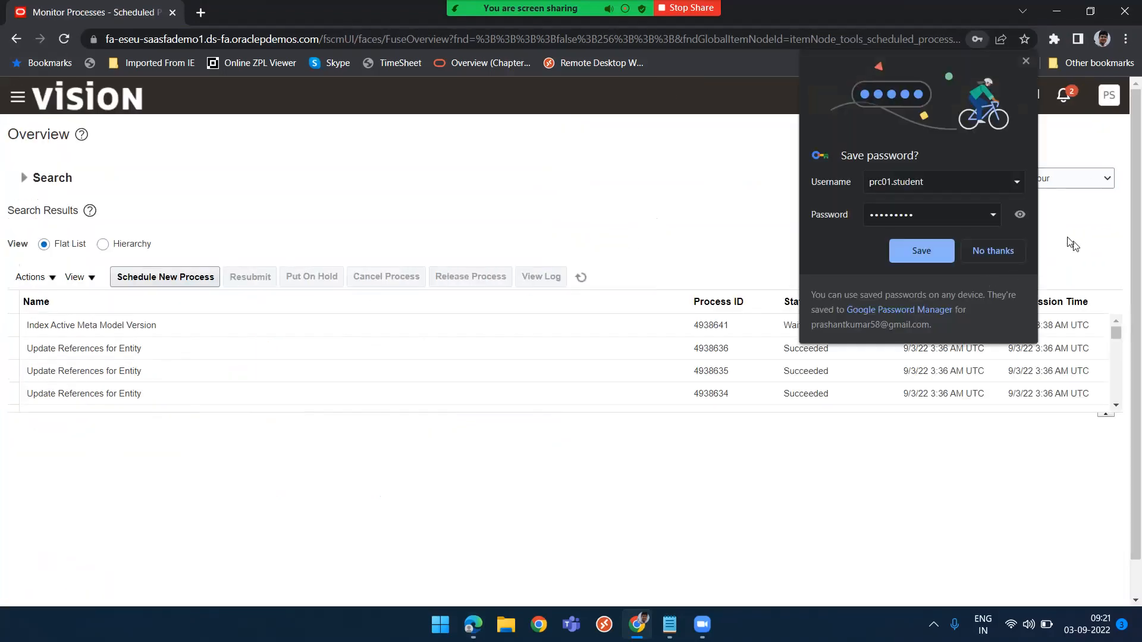
Schedule a new process job, searching for the job name send %LDAP%
left_click(915, 260)
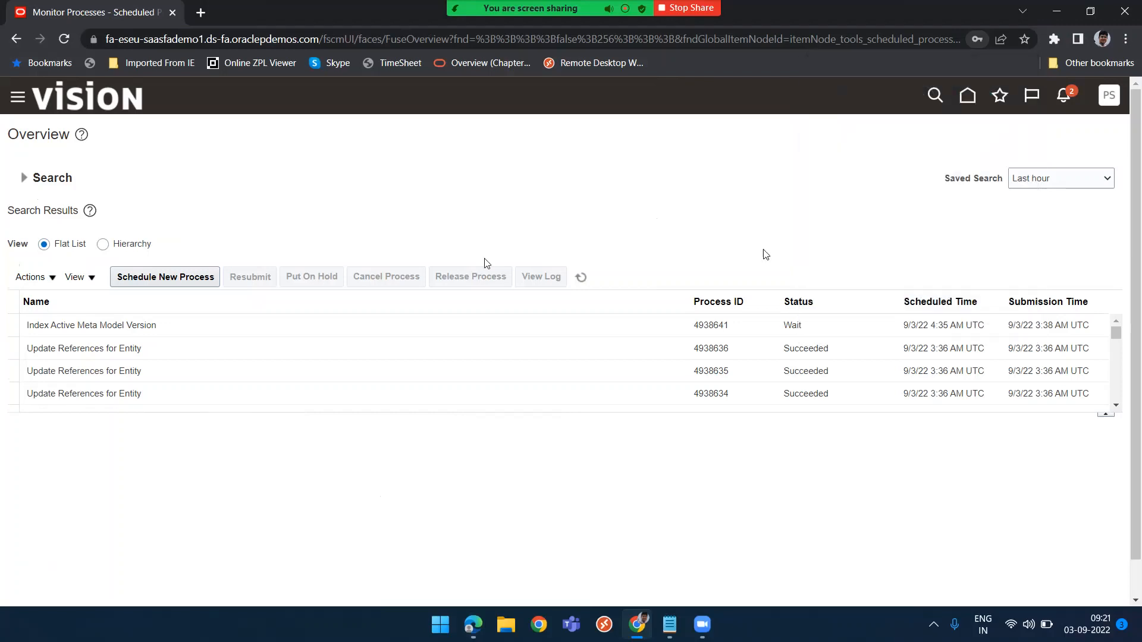
left_click(180, 279)
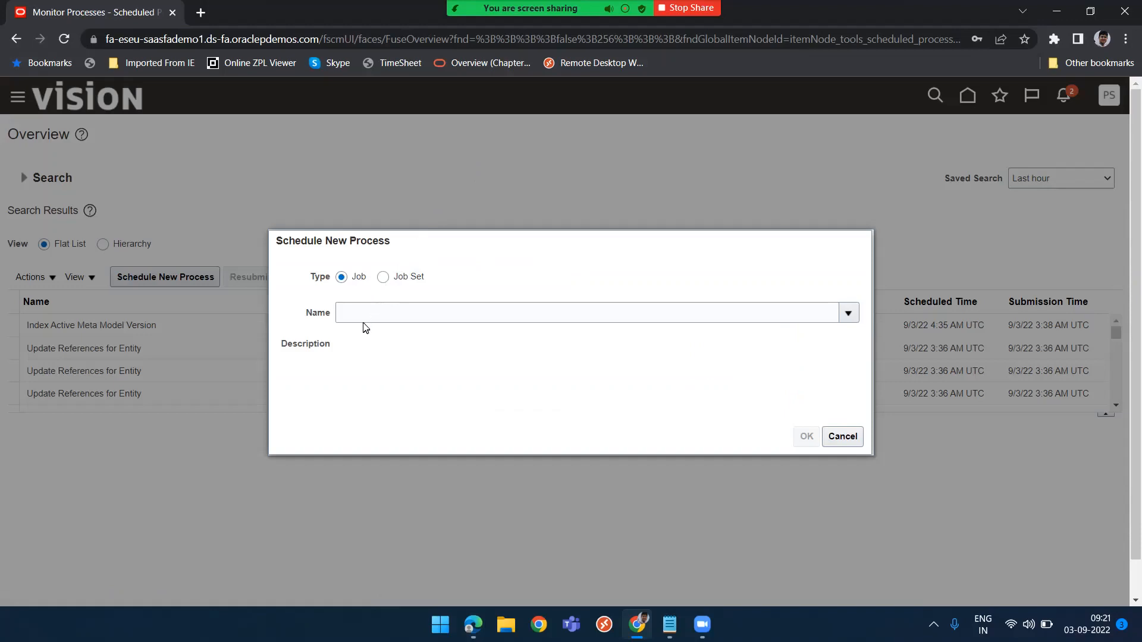
left_click(370, 316)
type("send")
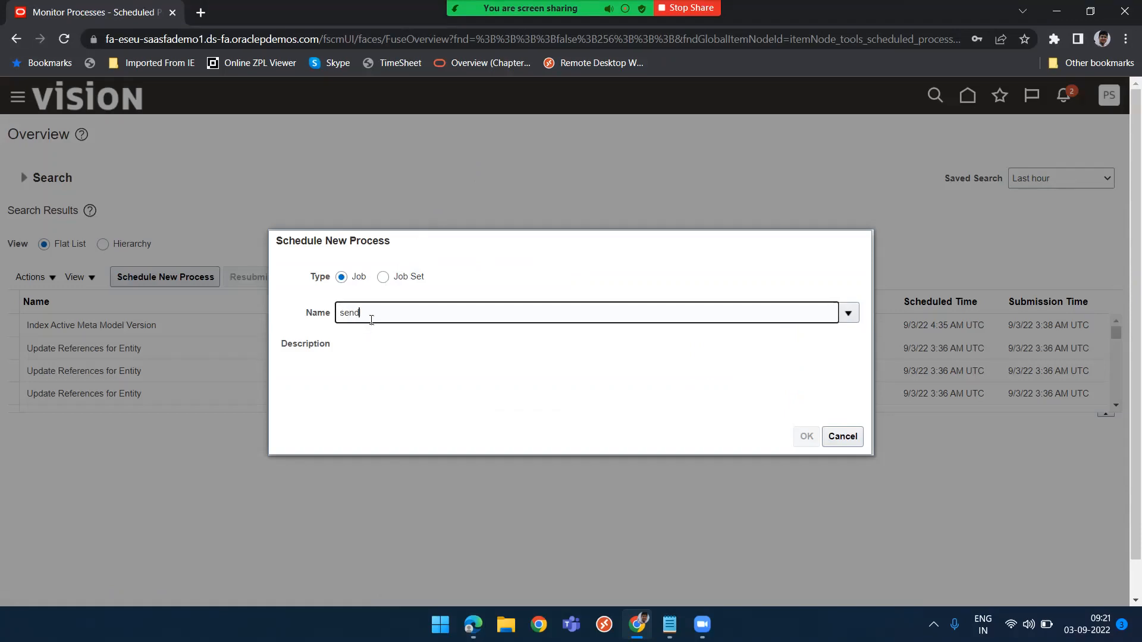
type(" %LDAP%")
key("Tab")
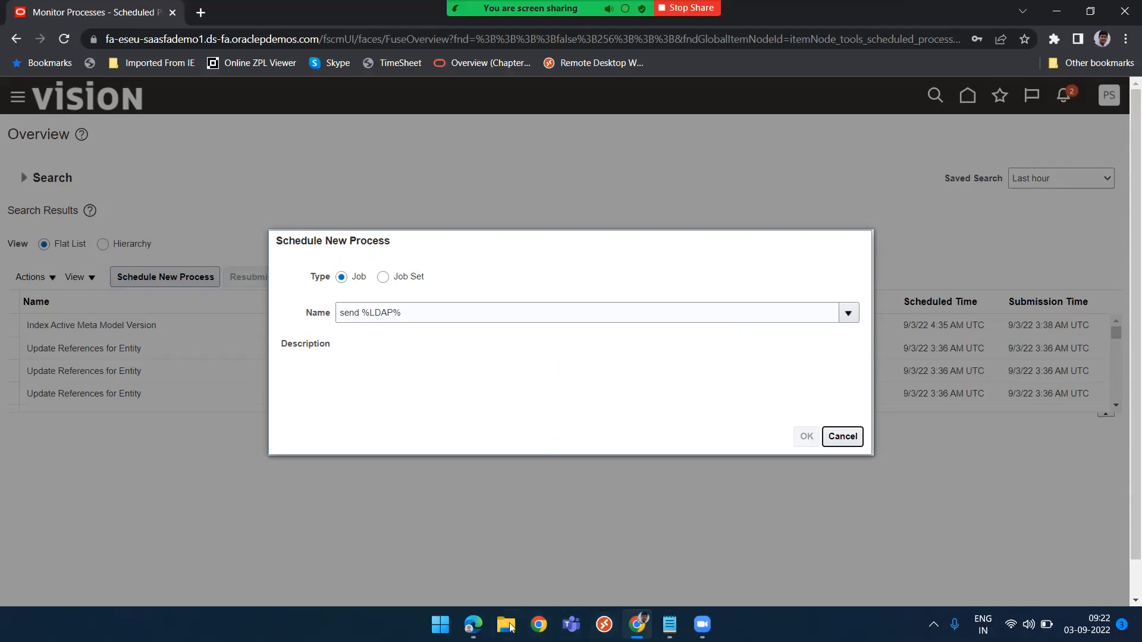
Switch to the new user's browser window and sign out
mouse_move(473, 631)
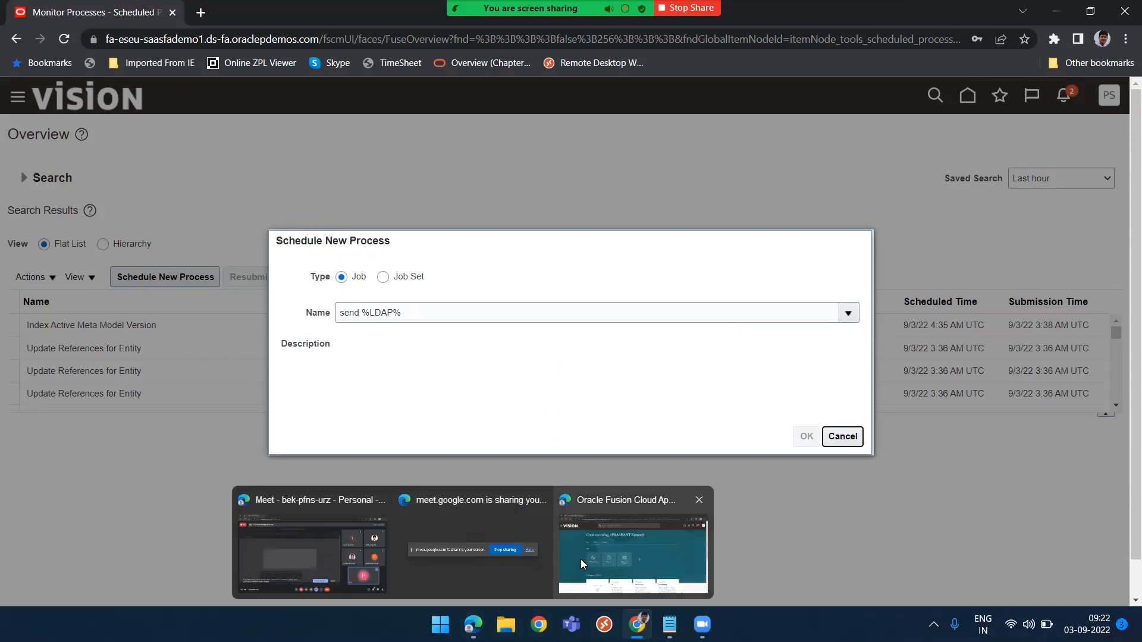
left_click(596, 558)
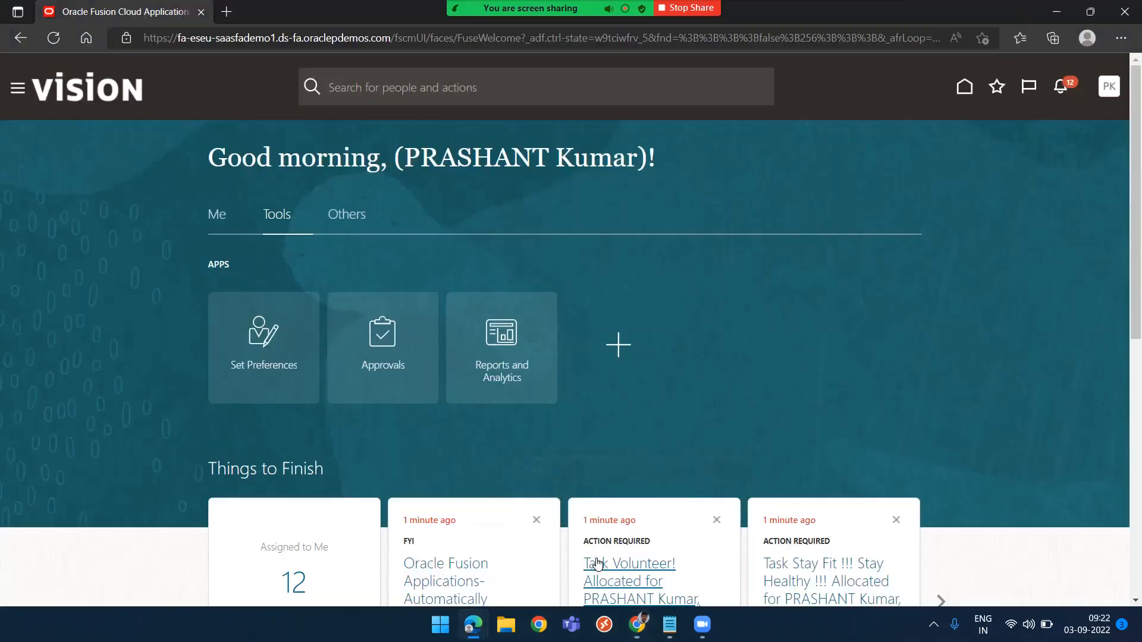
left_click(1110, 88)
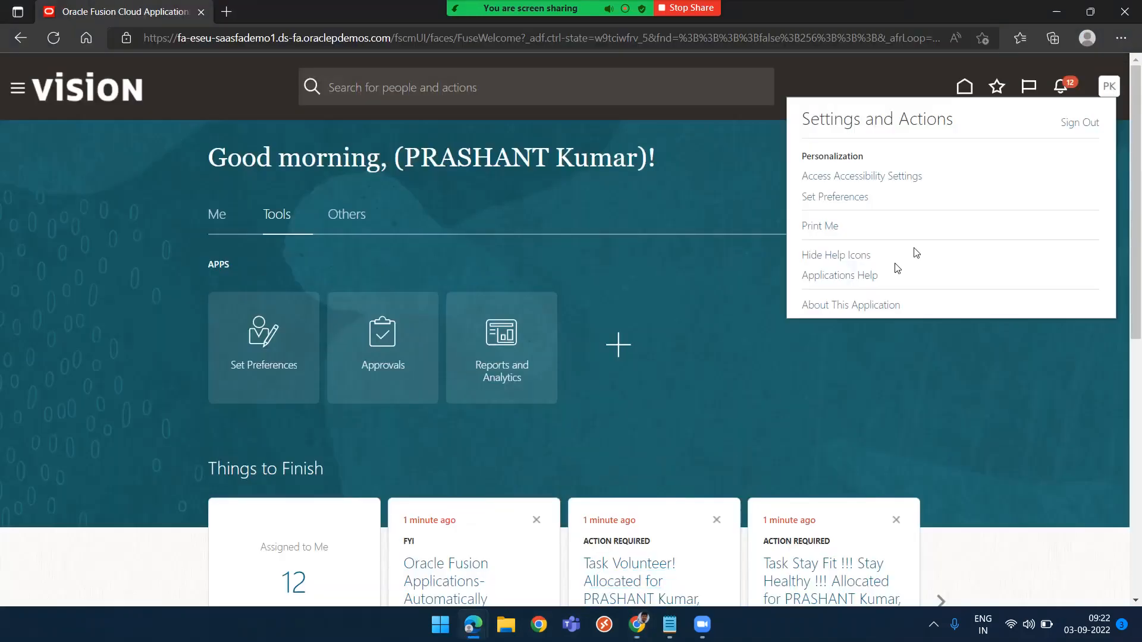
left_click(1080, 123)
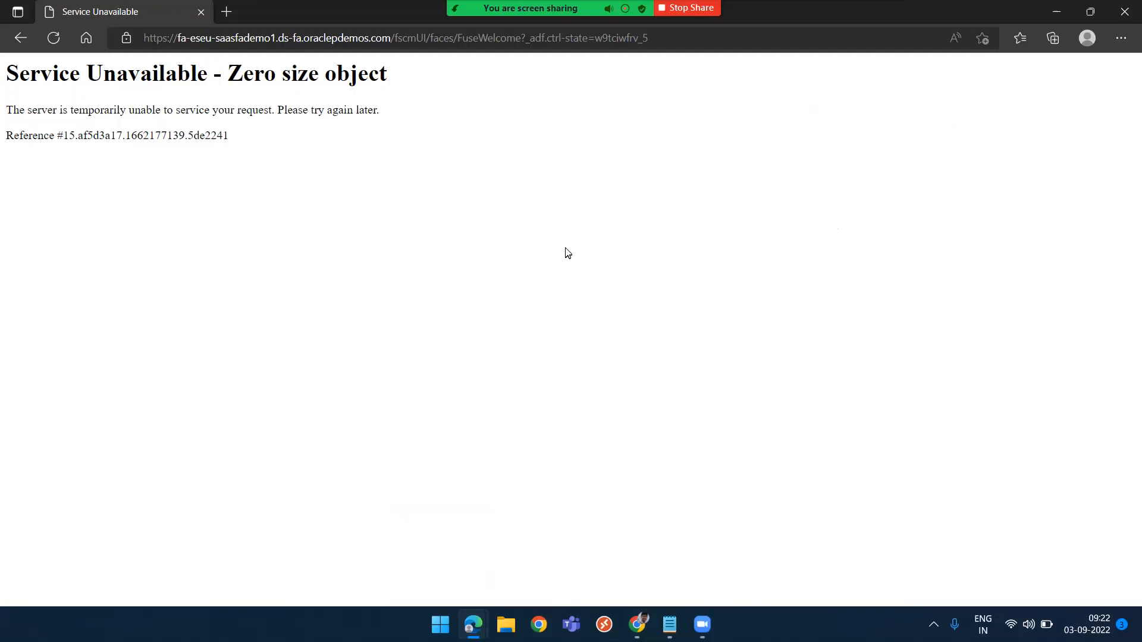
Reload the application in the new user's browser by trimming the address to the base site URL and opening the home page
left_click(250, 37)
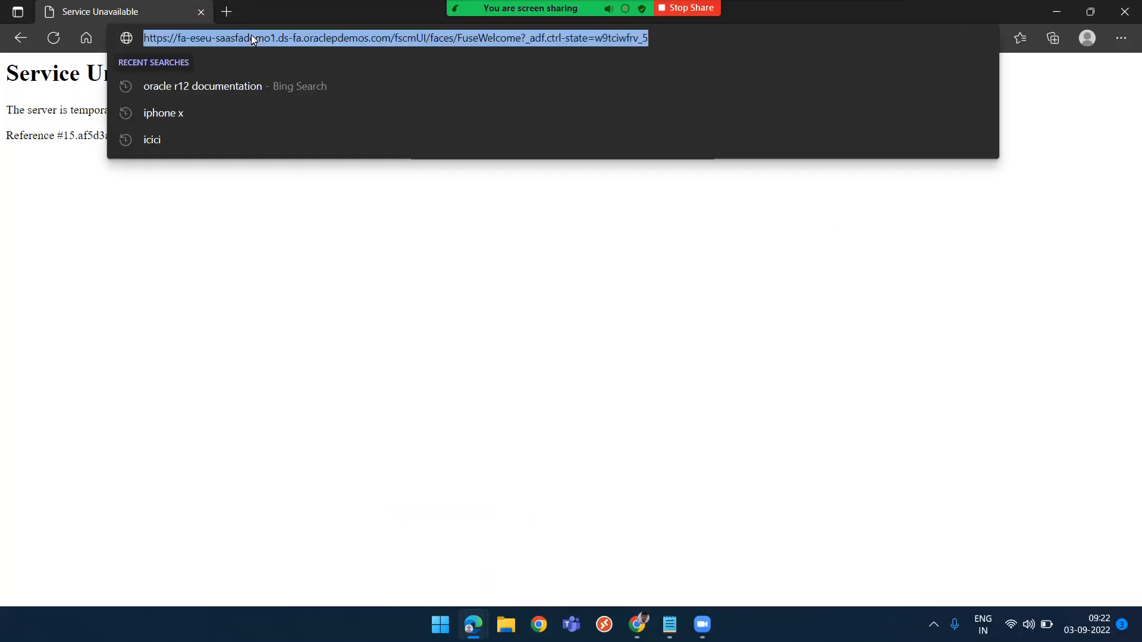
left_click(394, 40)
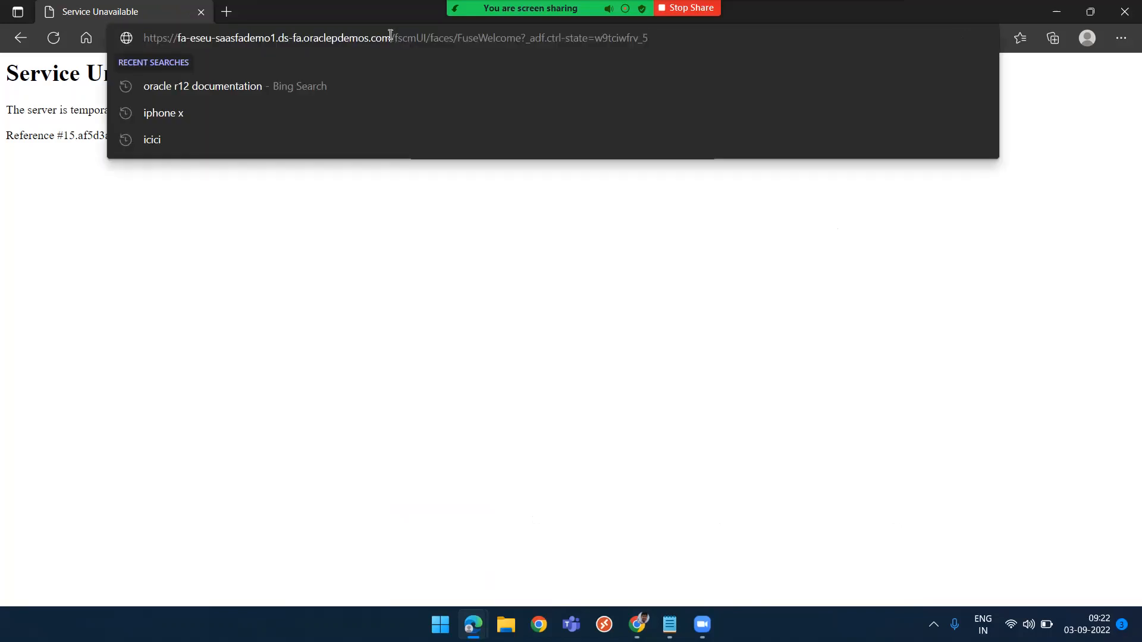
left_click_drag(391, 39, 665, 38)
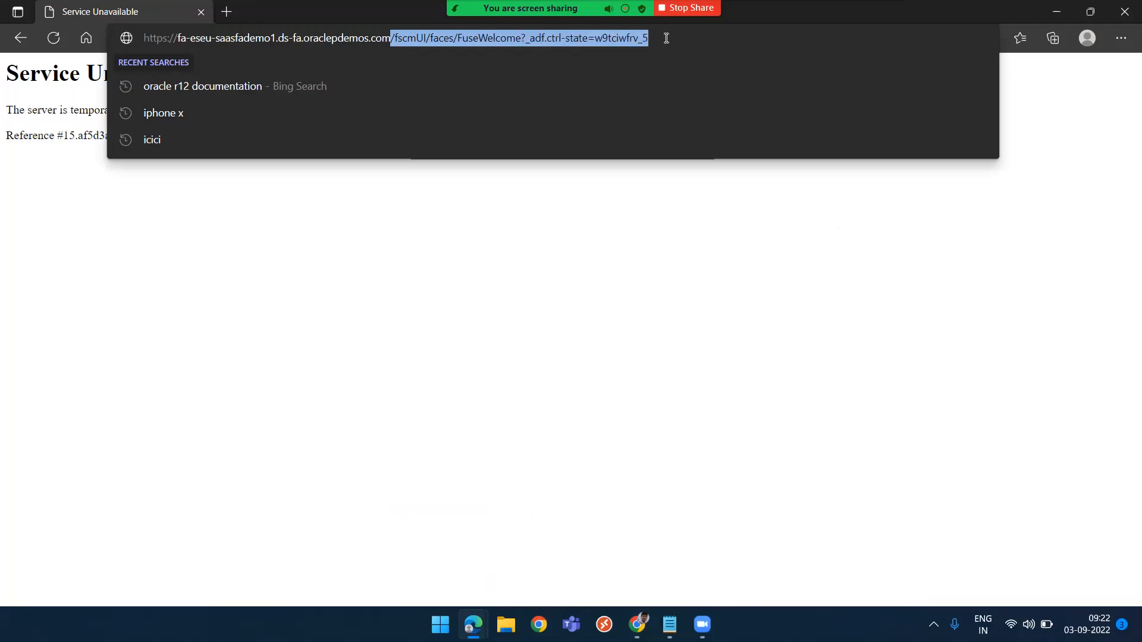
key("BackSpace")
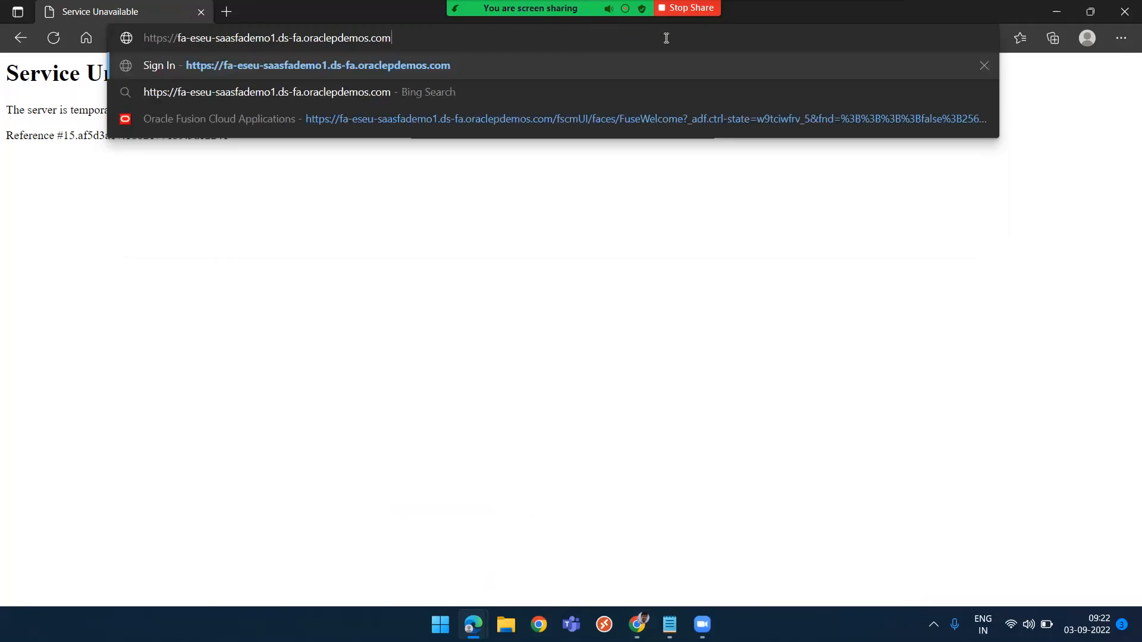
key("Return")
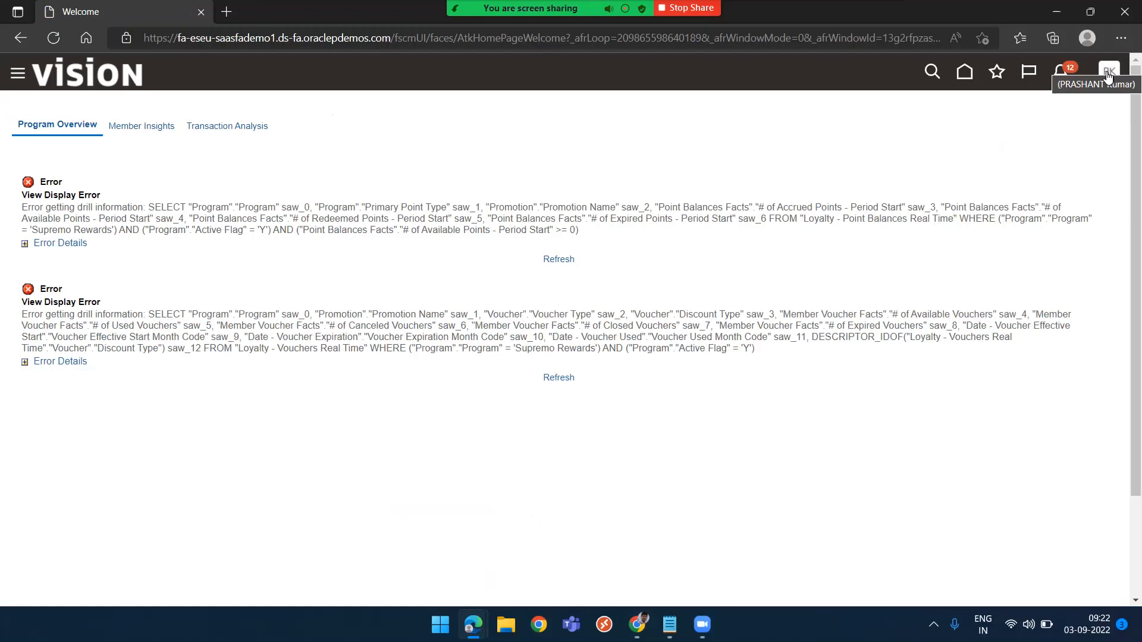
left_click(965, 73)
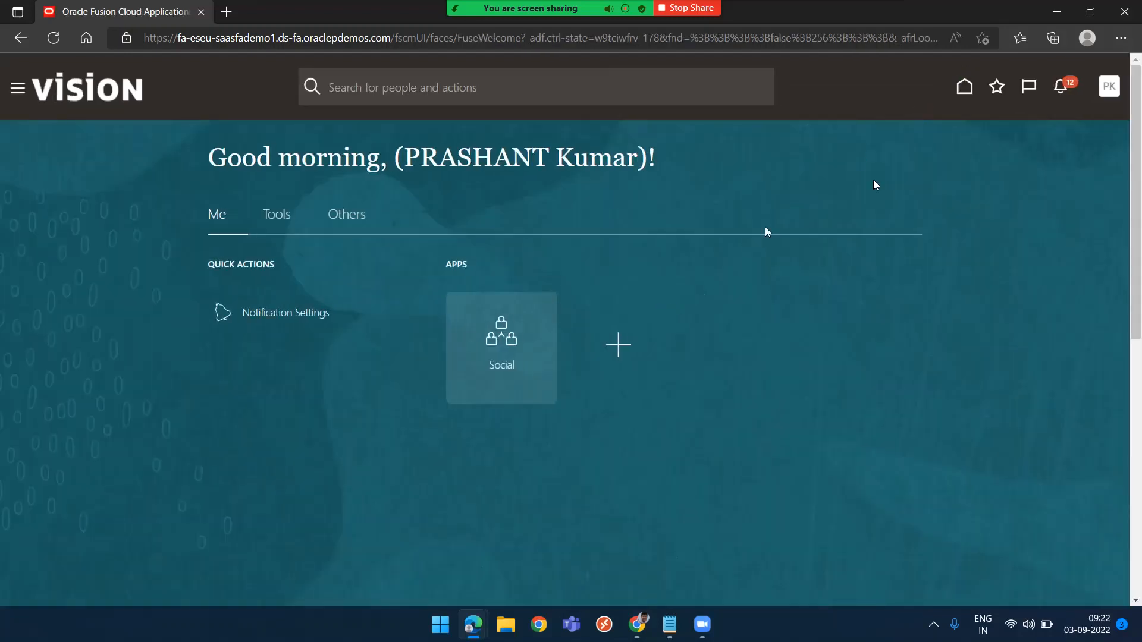
Sign out of the new user's session and confirm the single sign-off
left_click(1110, 87)
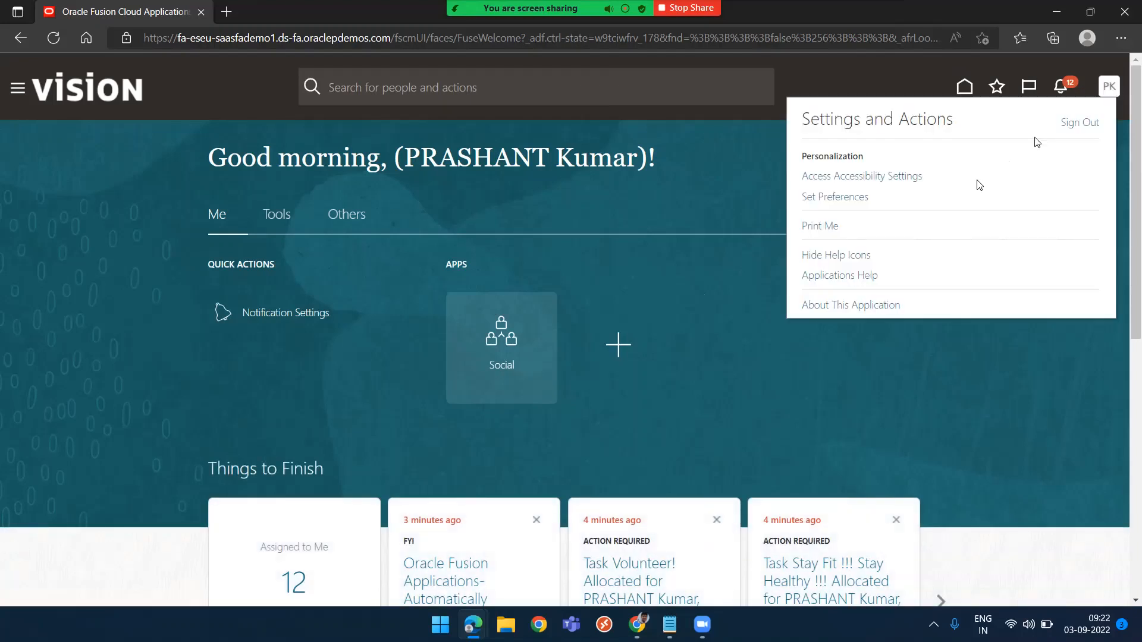
left_click(1093, 122)
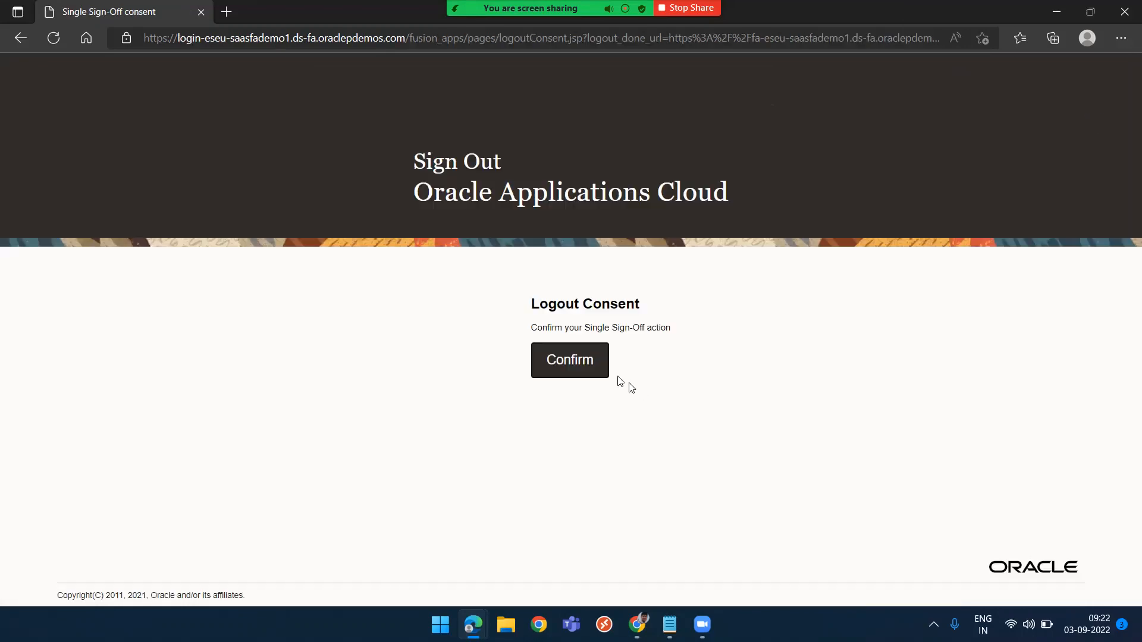
left_click(570, 361)
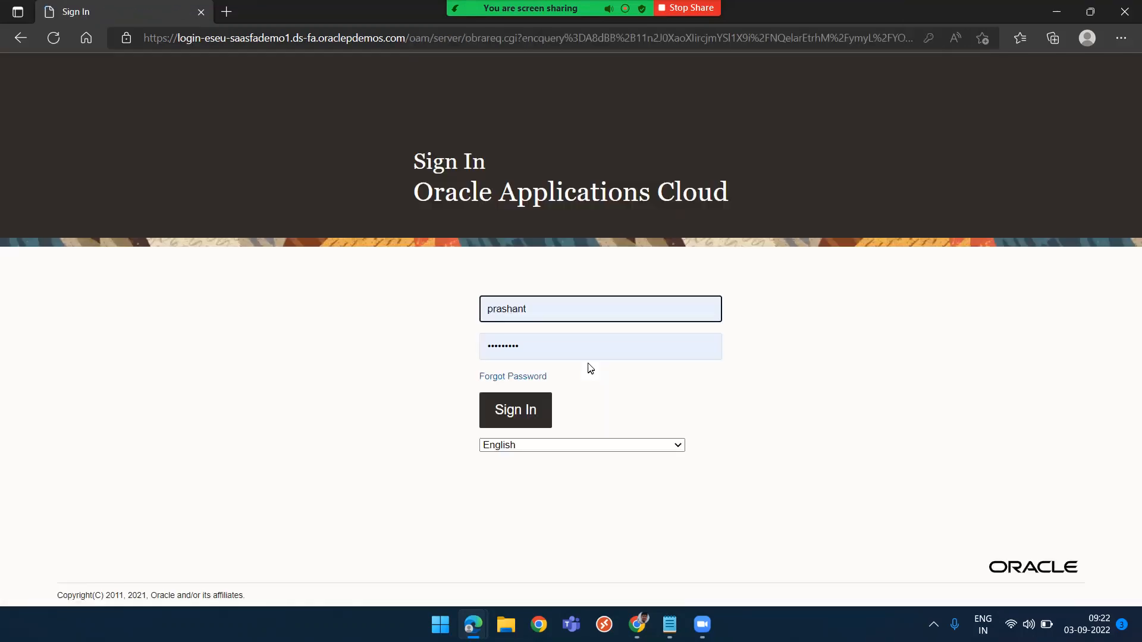
left_click(505, 418)
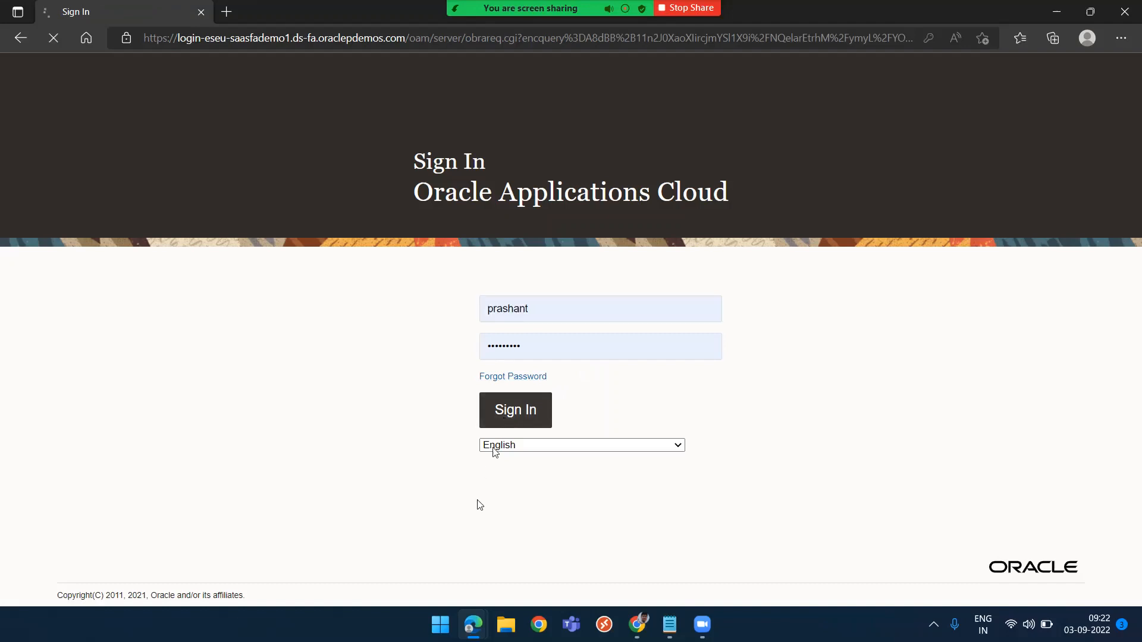
Return to the administrator's window and submit the Send Pending LDAP Requests job with default parameters
mouse_move(468, 624)
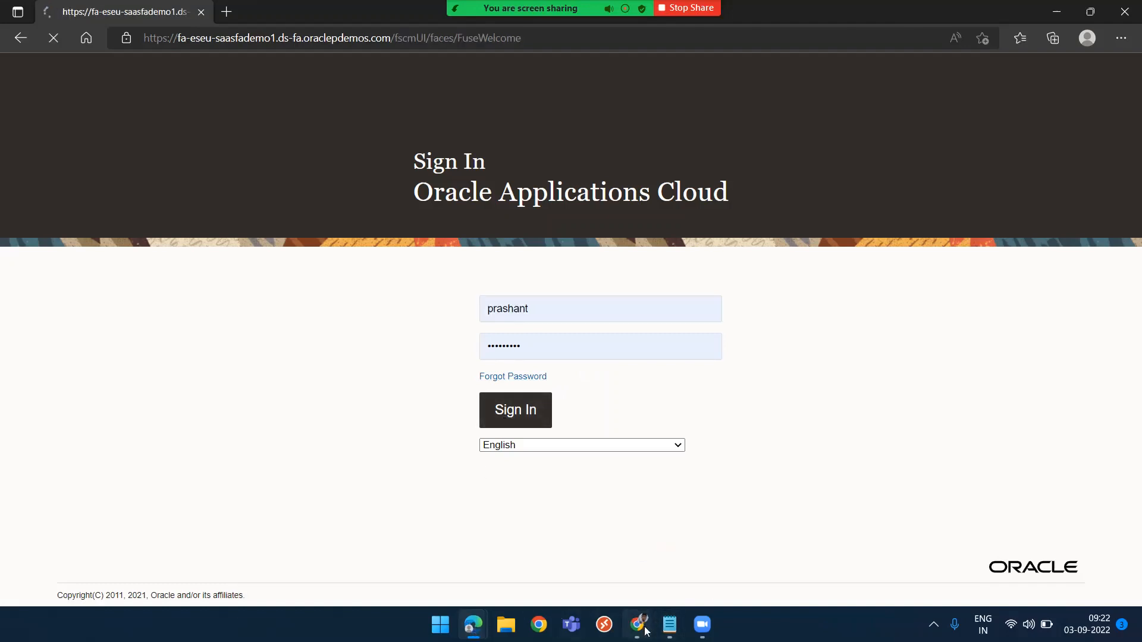
left_click(639, 625)
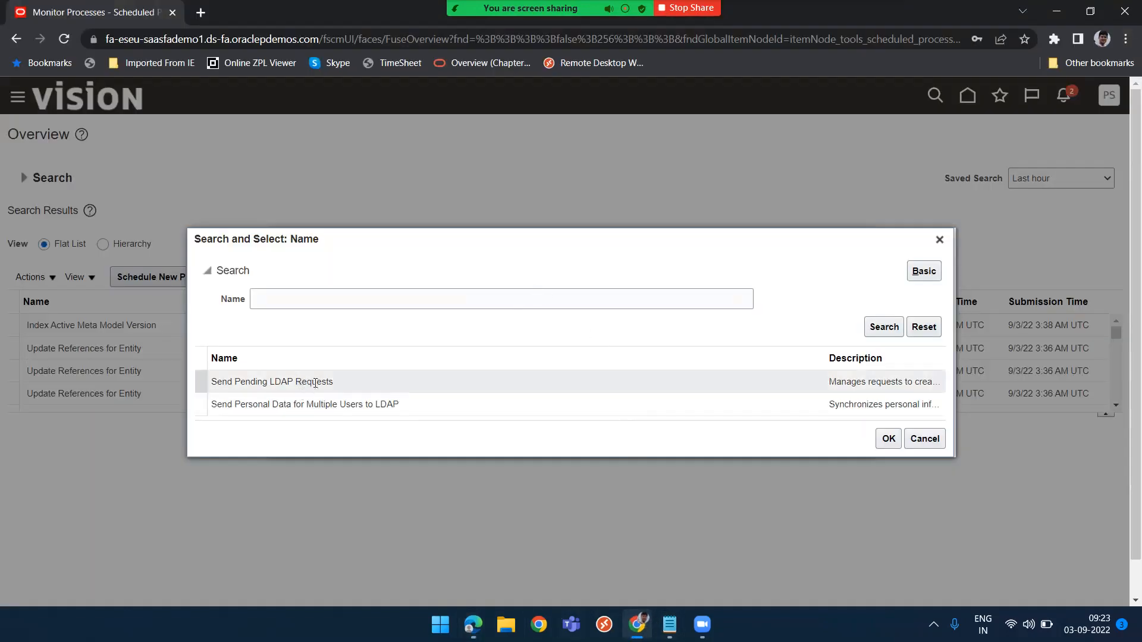
left_click(294, 381)
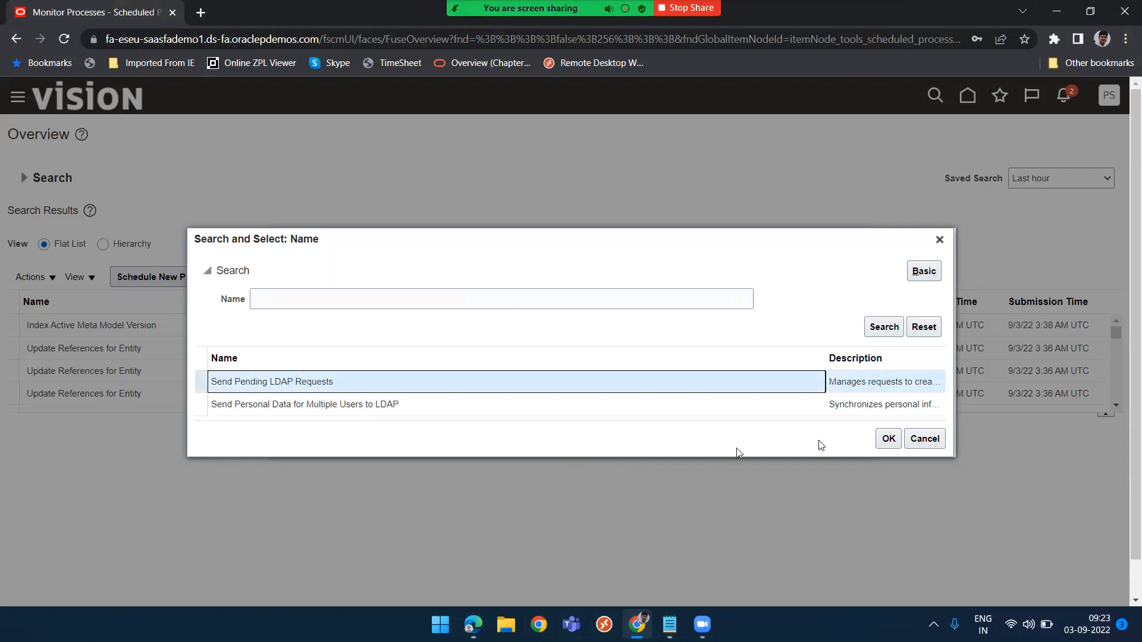
left_click(886, 439)
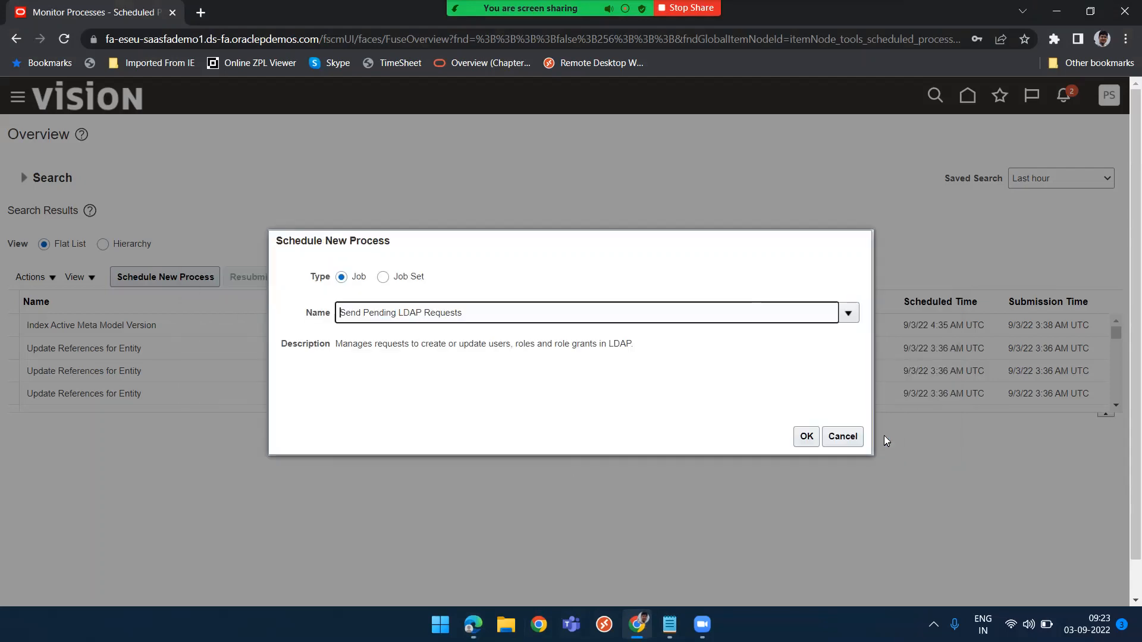
left_click(806, 438)
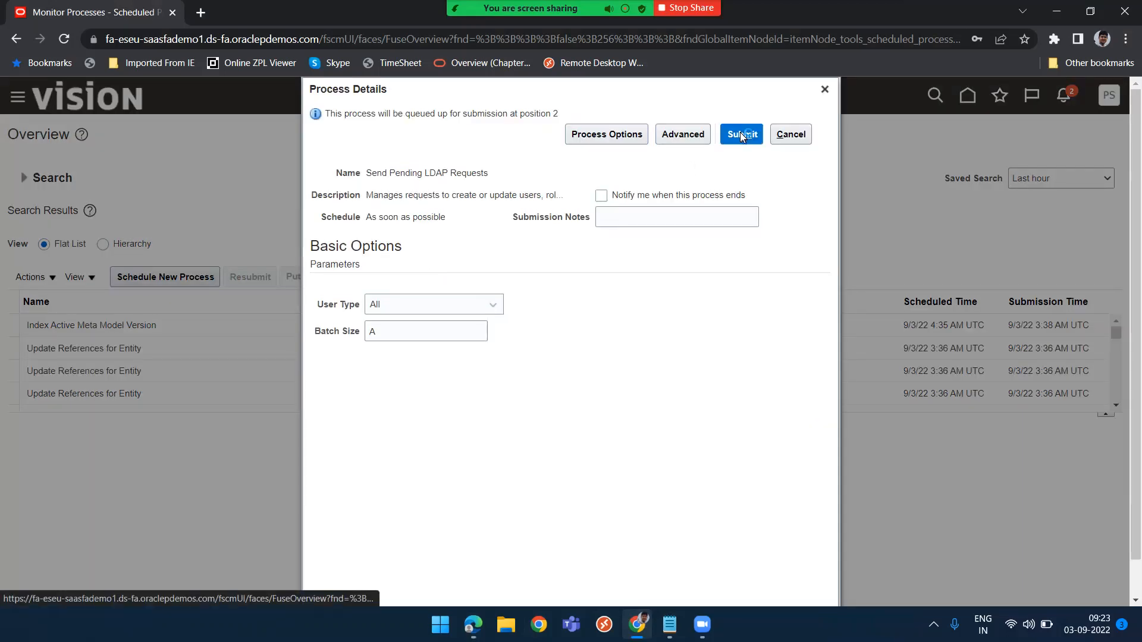
left_click(742, 135)
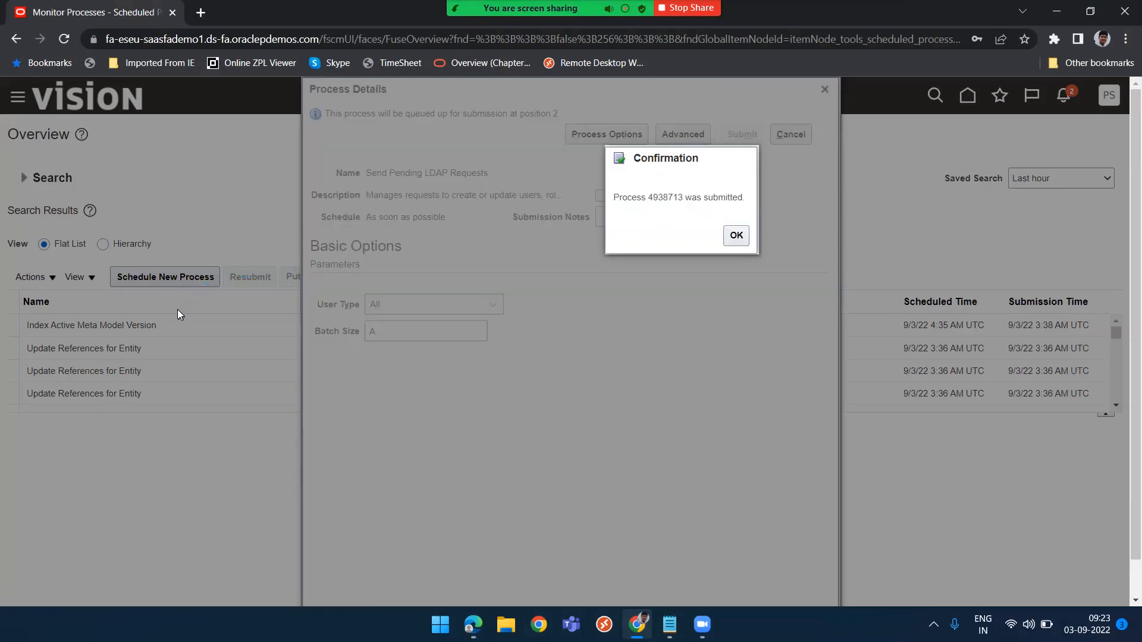
left_click(735, 236)
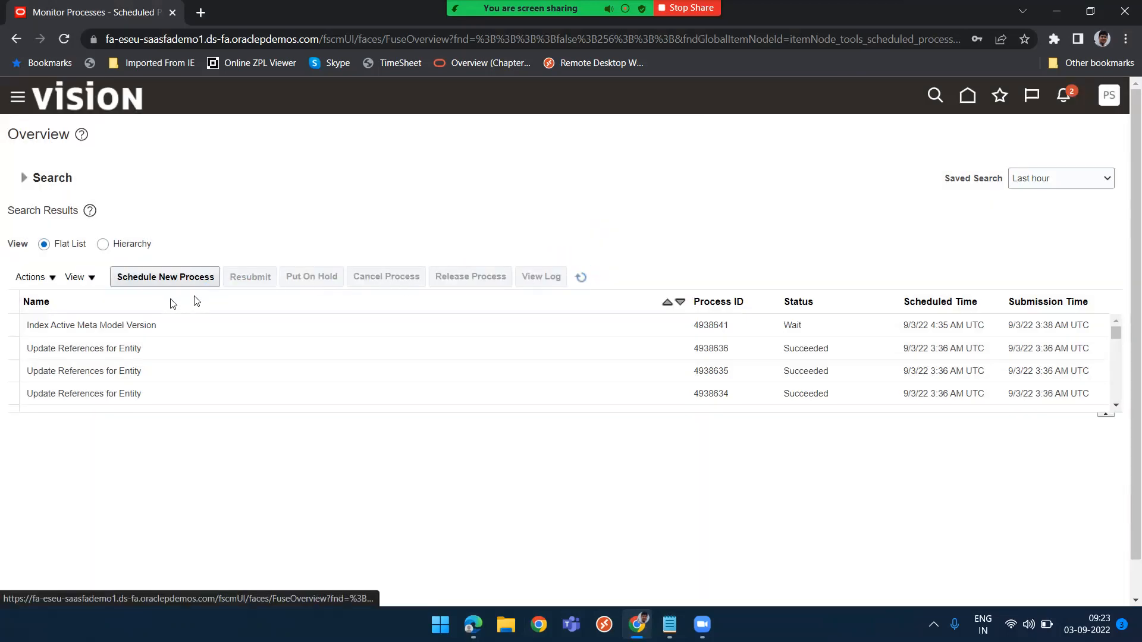
left_click(150, 284)
key("alt+Tab")
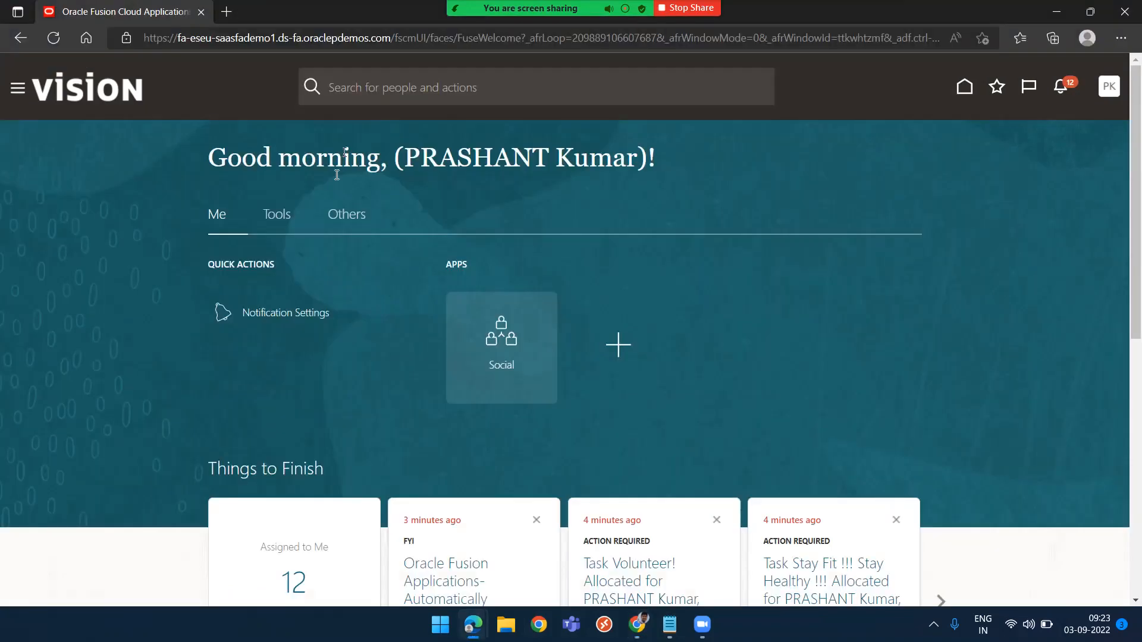
key("alt+Tab")
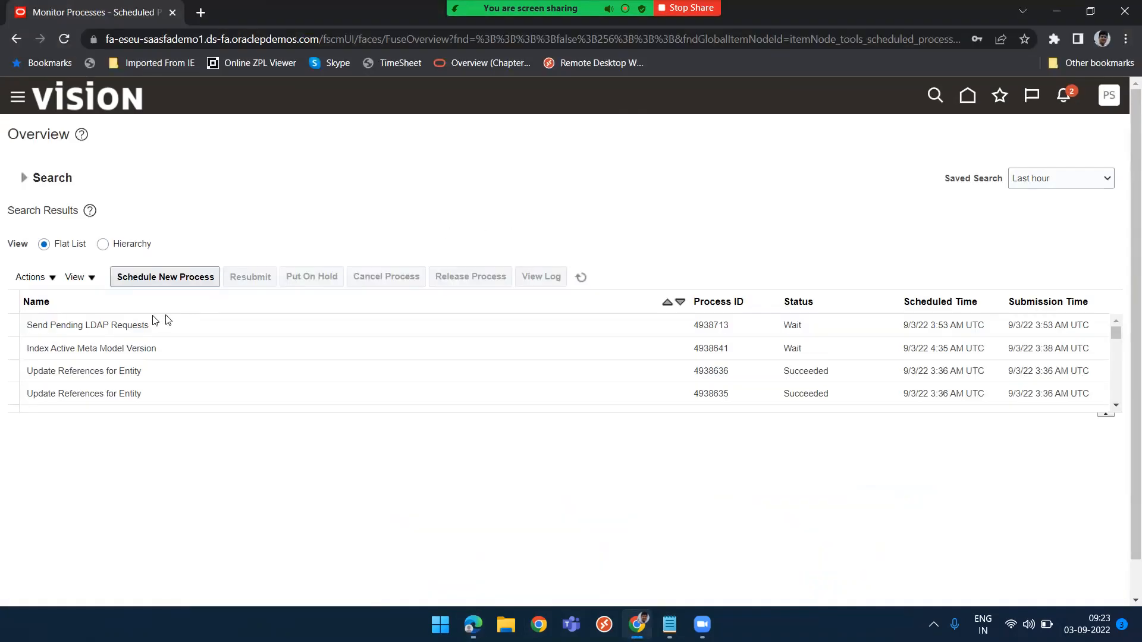
Schedule another new process, searching for job names matching %LDAP%
left_click(173, 277)
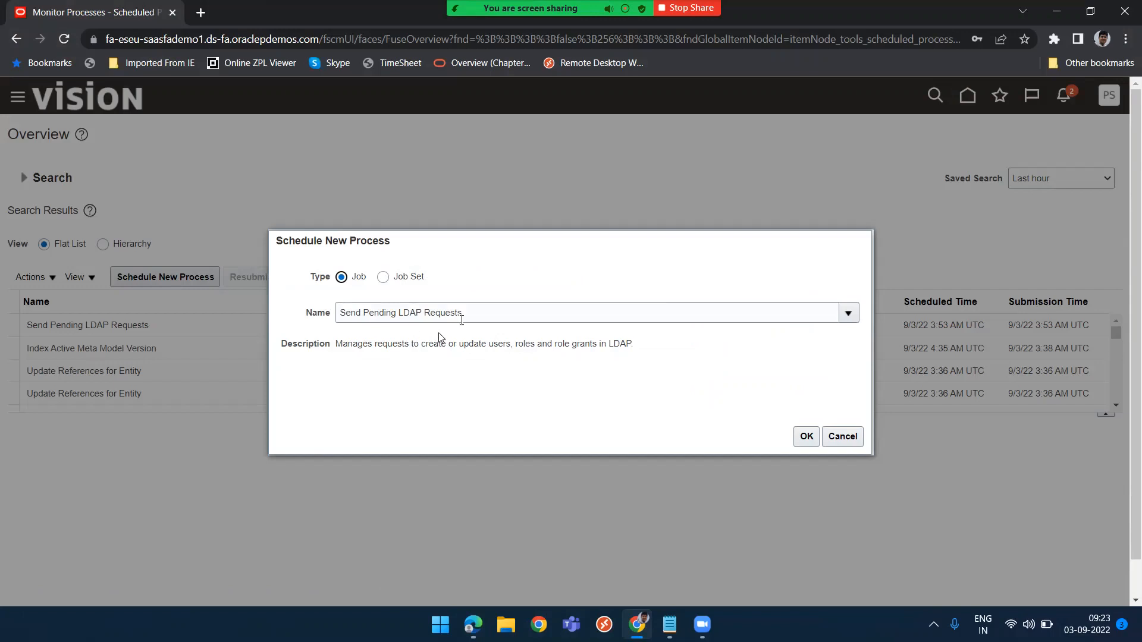
left_click(487, 311)
left_click_drag(487, 310, 287, 321)
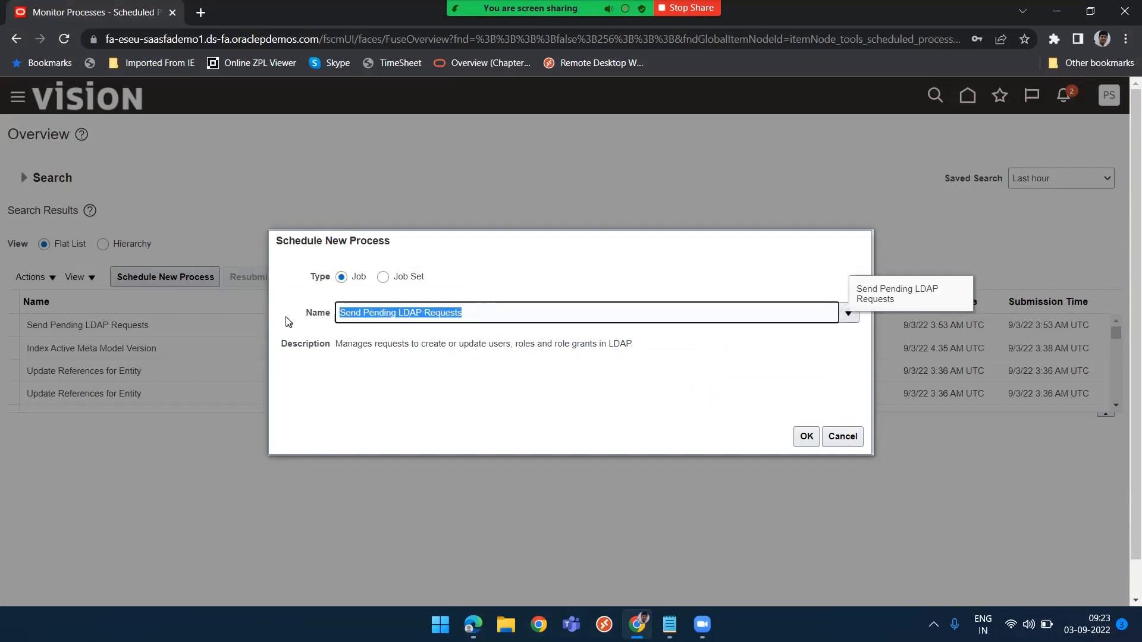
type("%")
key("BackSpace")
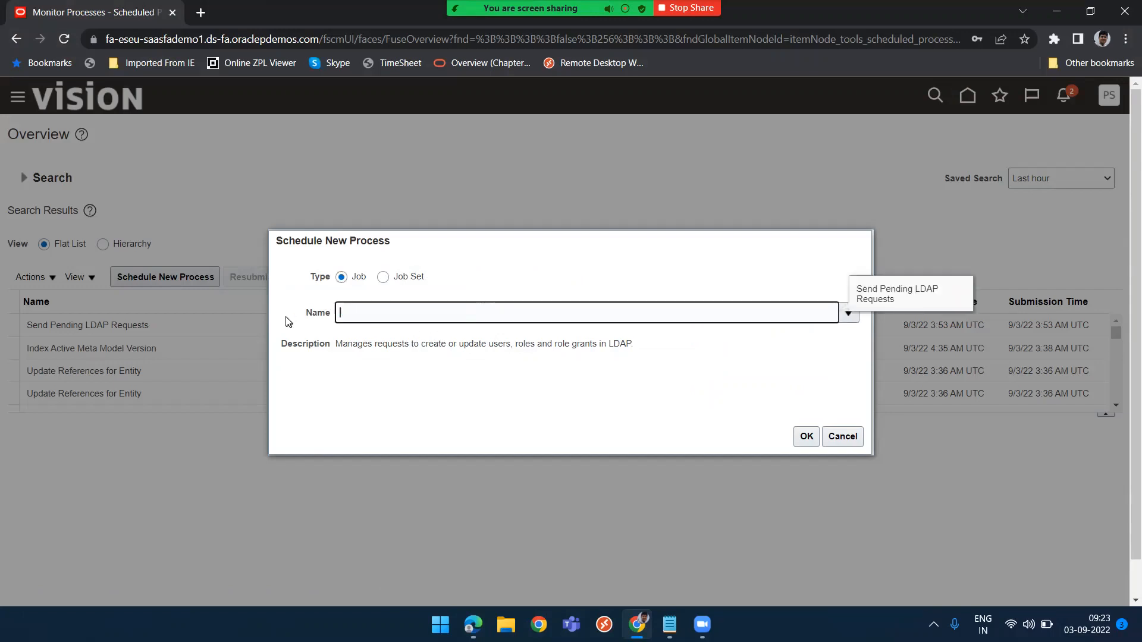
type("%LDAP%")
key("Tab")
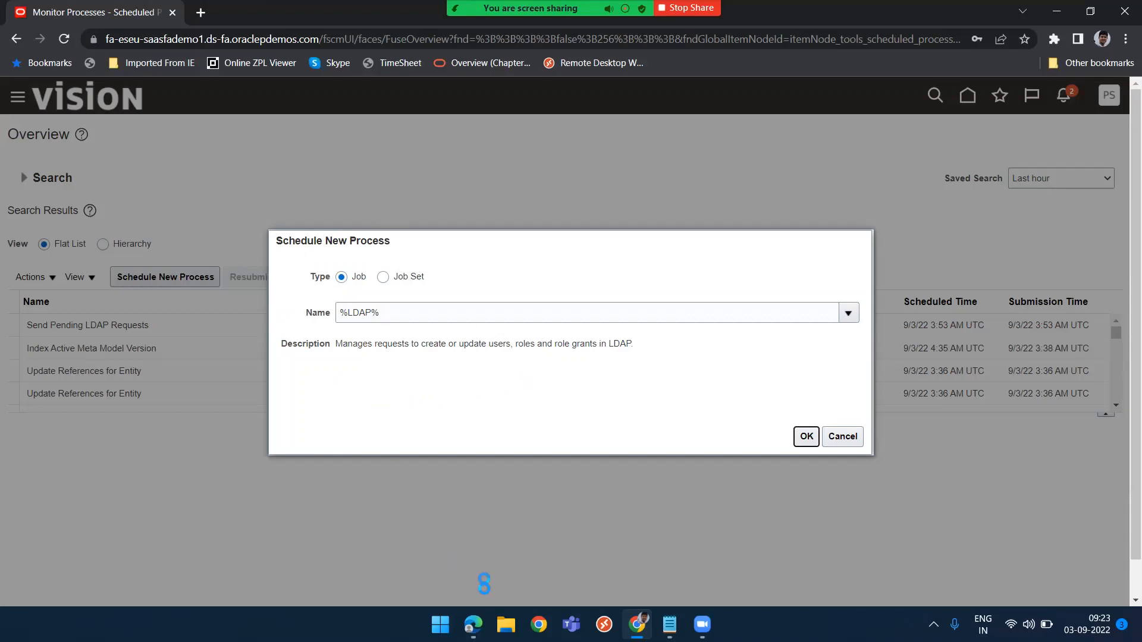
Switch to the new user's browser window and start signing out
left_click(473, 625)
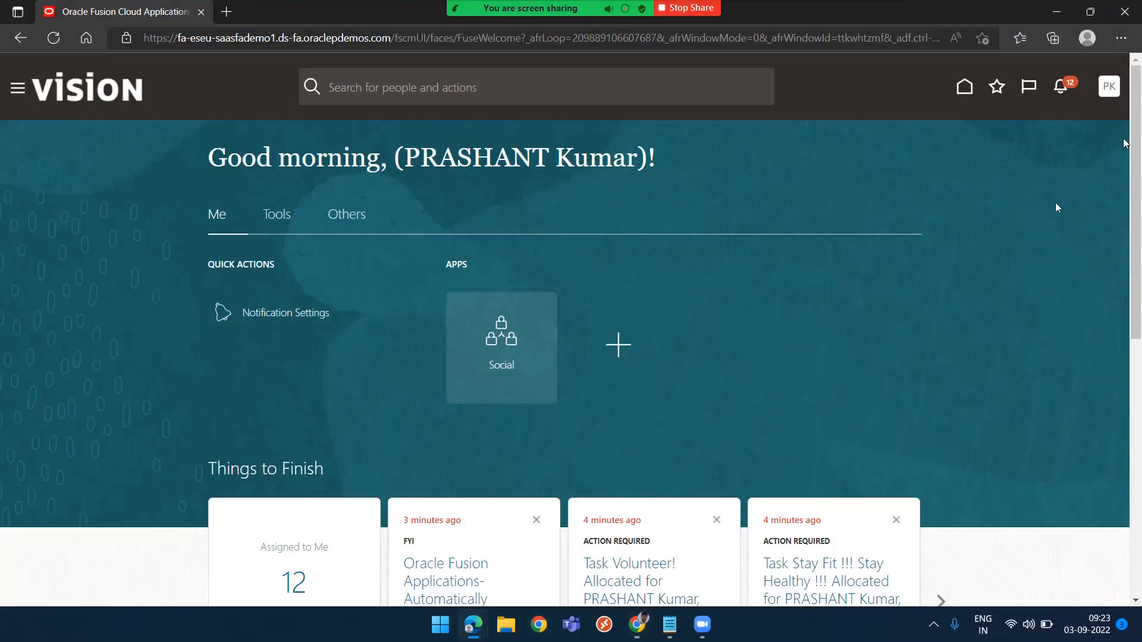
left_click(1107, 90)
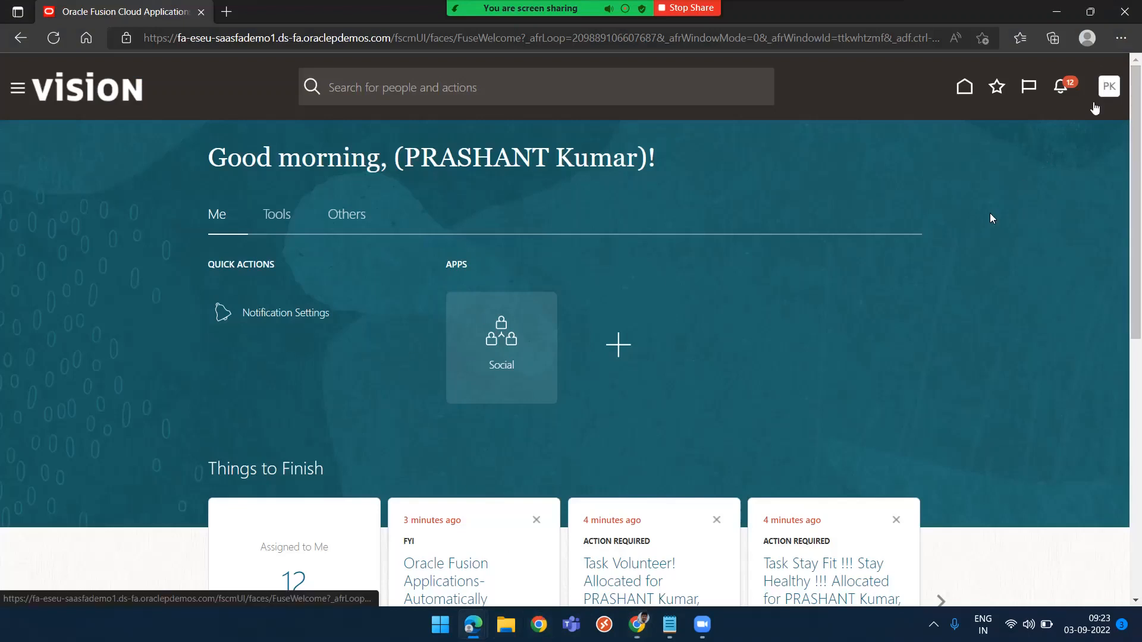
left_click(1083, 123)
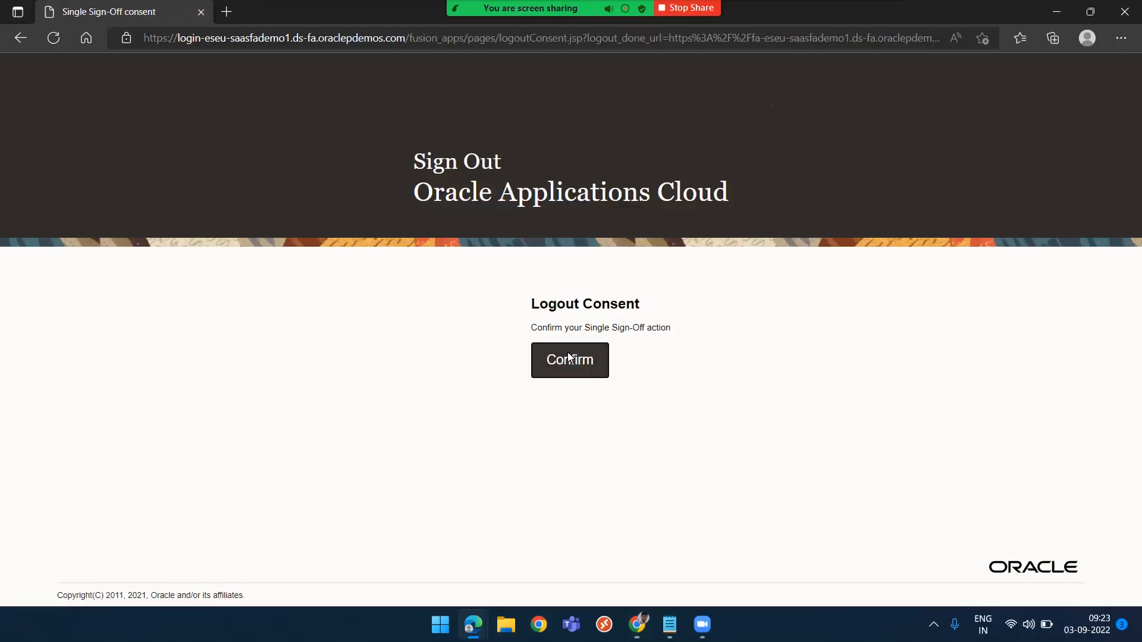
Return to the administrator's window and submit the Retrieve Latest LDAP Changes job
key("alt+Tab")
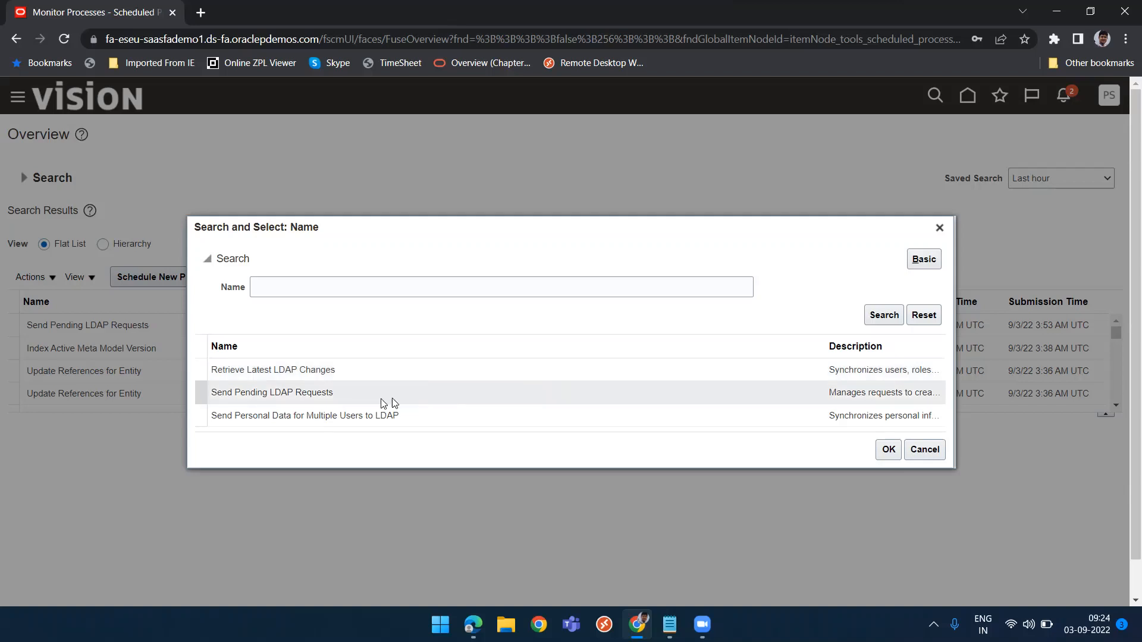
left_click(357, 375)
left_click(889, 450)
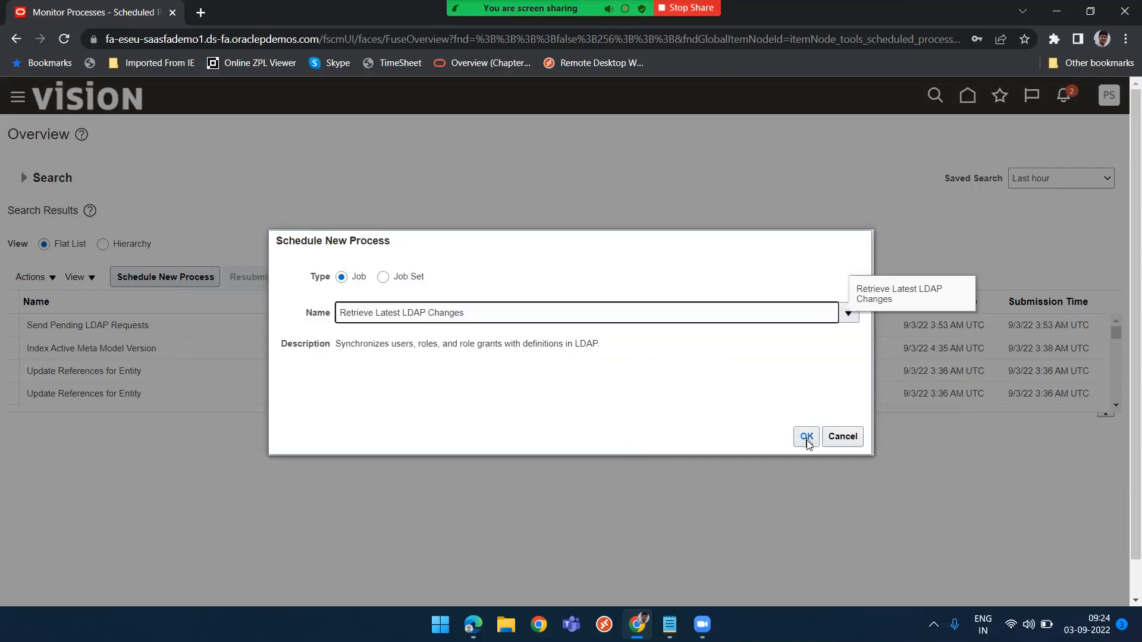
left_click(807, 440)
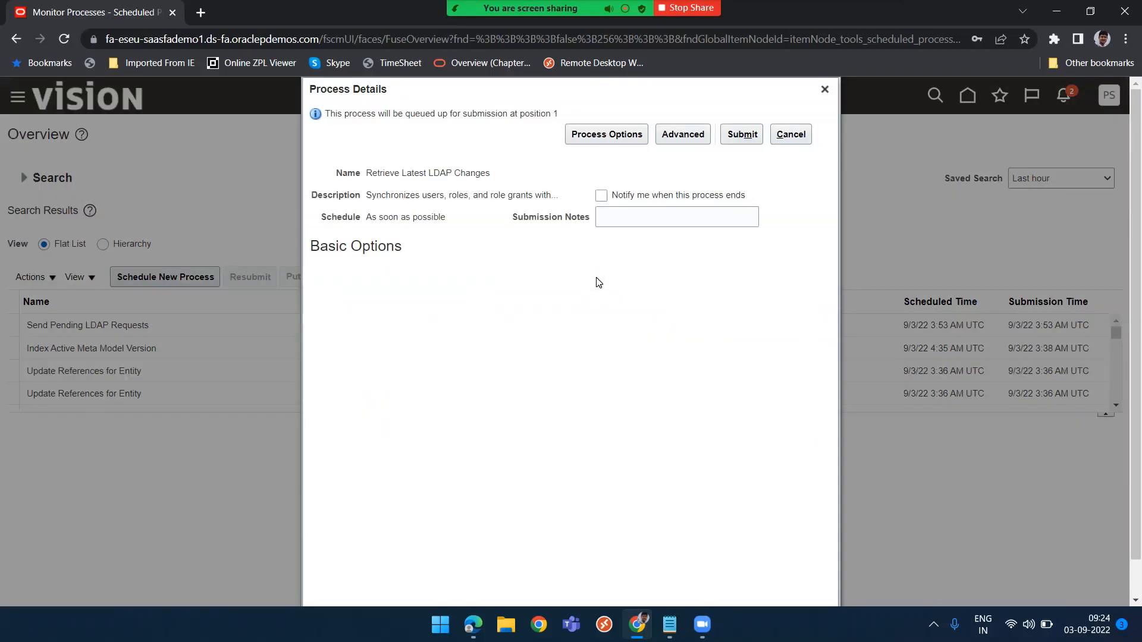
left_click(742, 136)
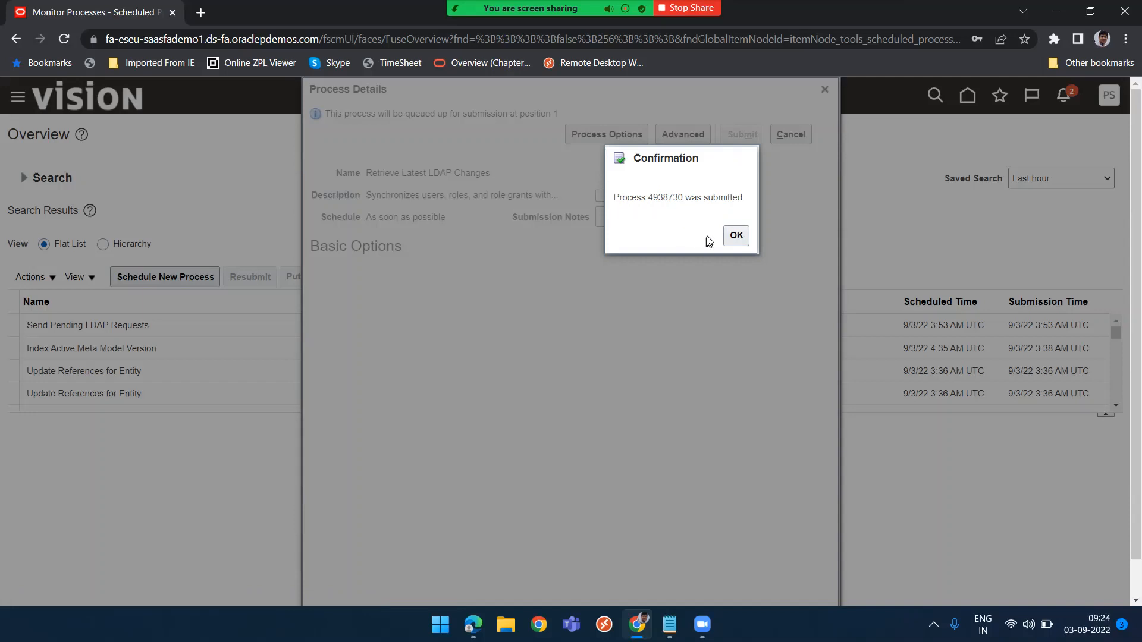
left_click(738, 234)
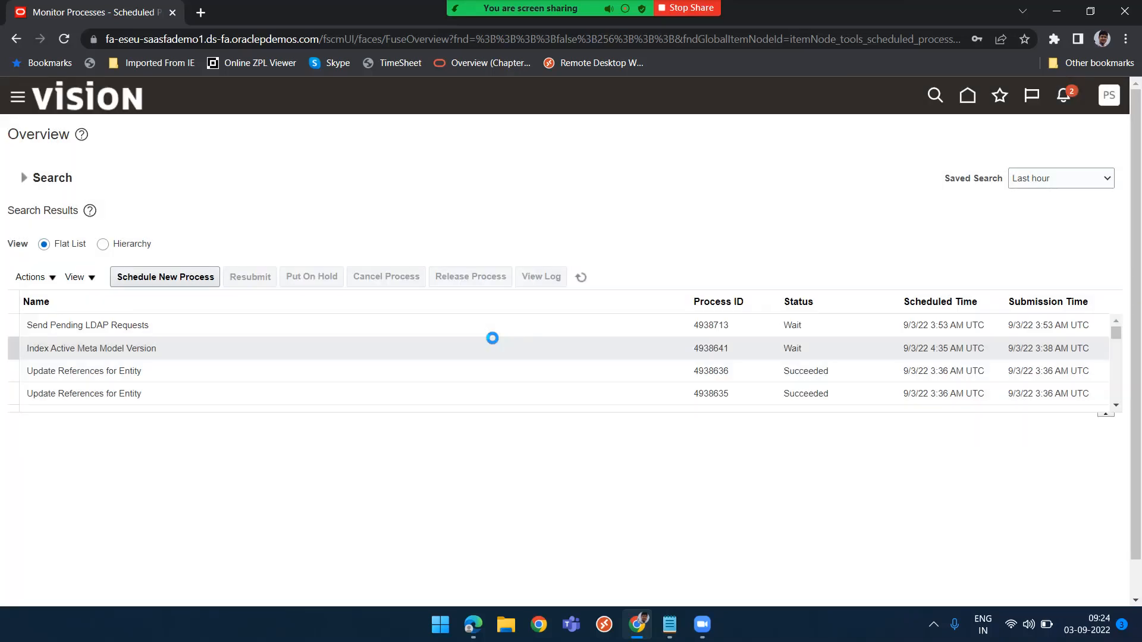
Refresh the scheduled process list to check the status of the LDAP jobs
left_click(583, 278)
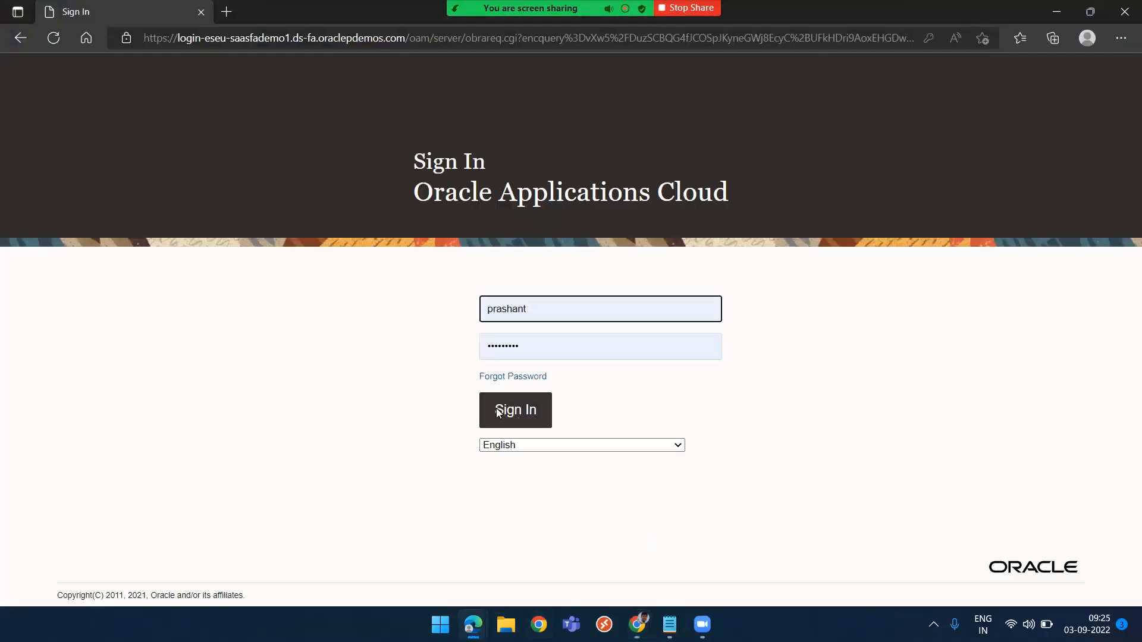
left_click(499, 411)
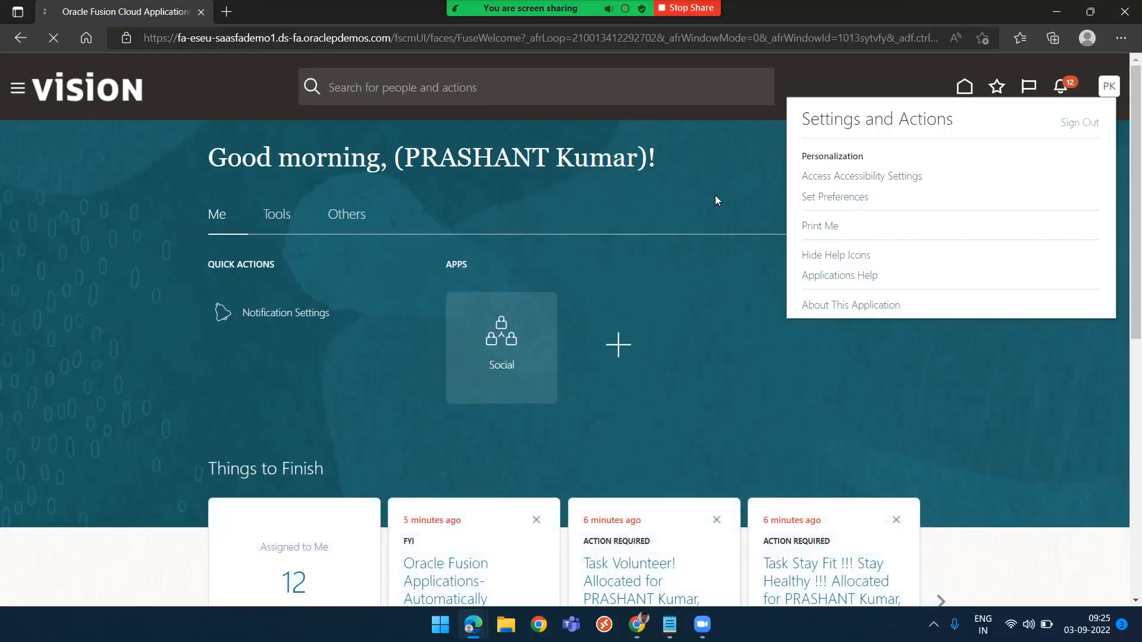
key("alt+Tab")
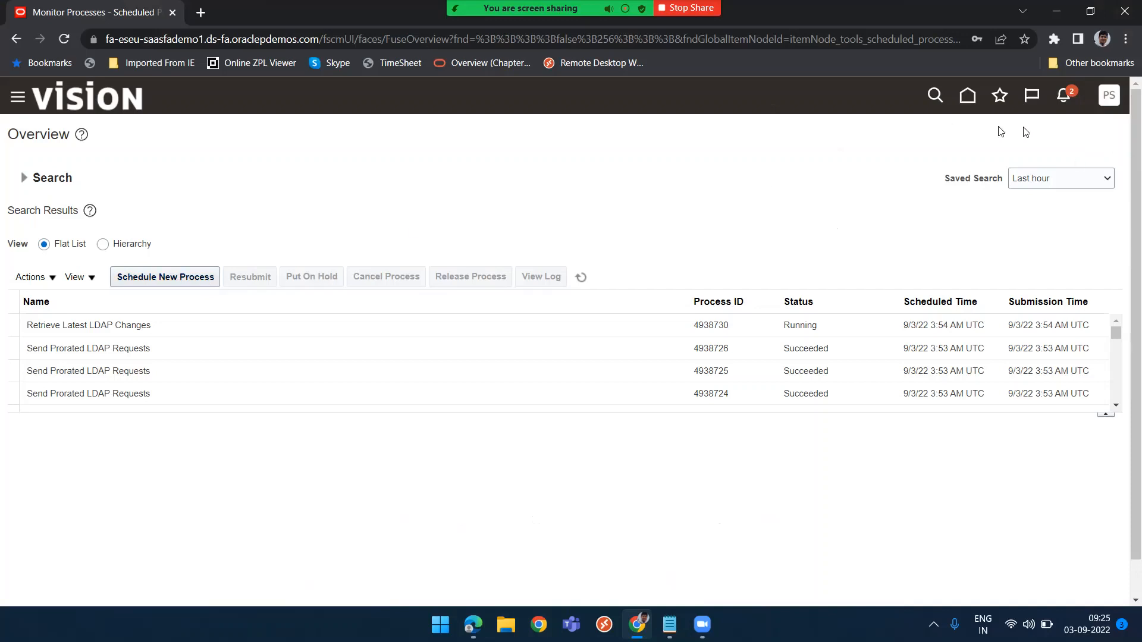
Open the Security Console from the Tools group of the navigator and go to the Users page
left_click(16, 102)
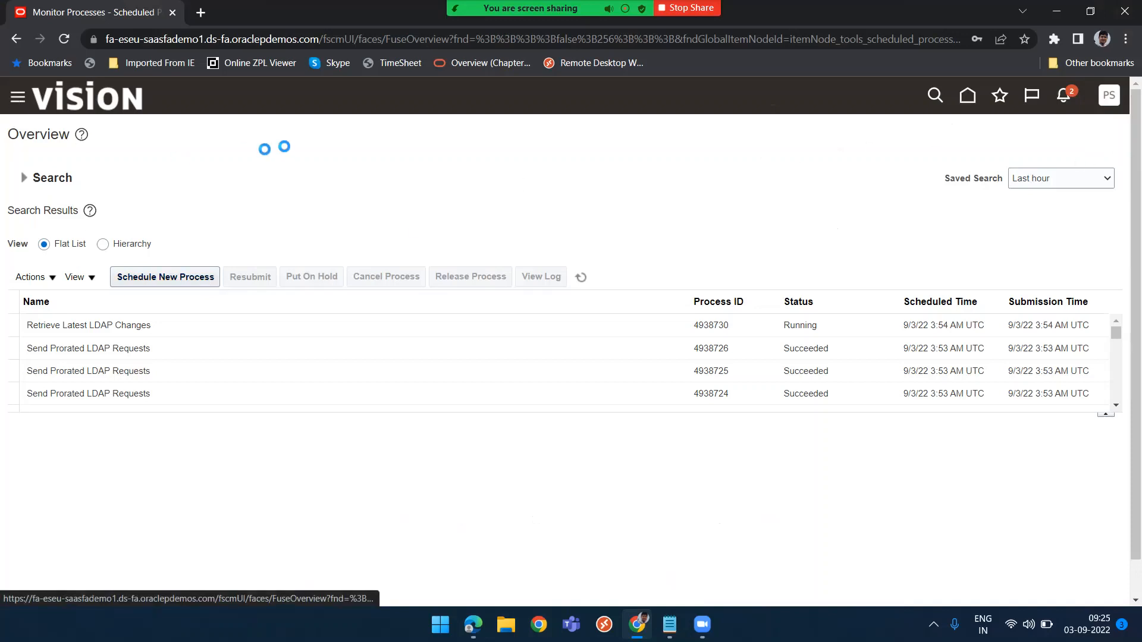
scroll(104, 513, "down", 14)
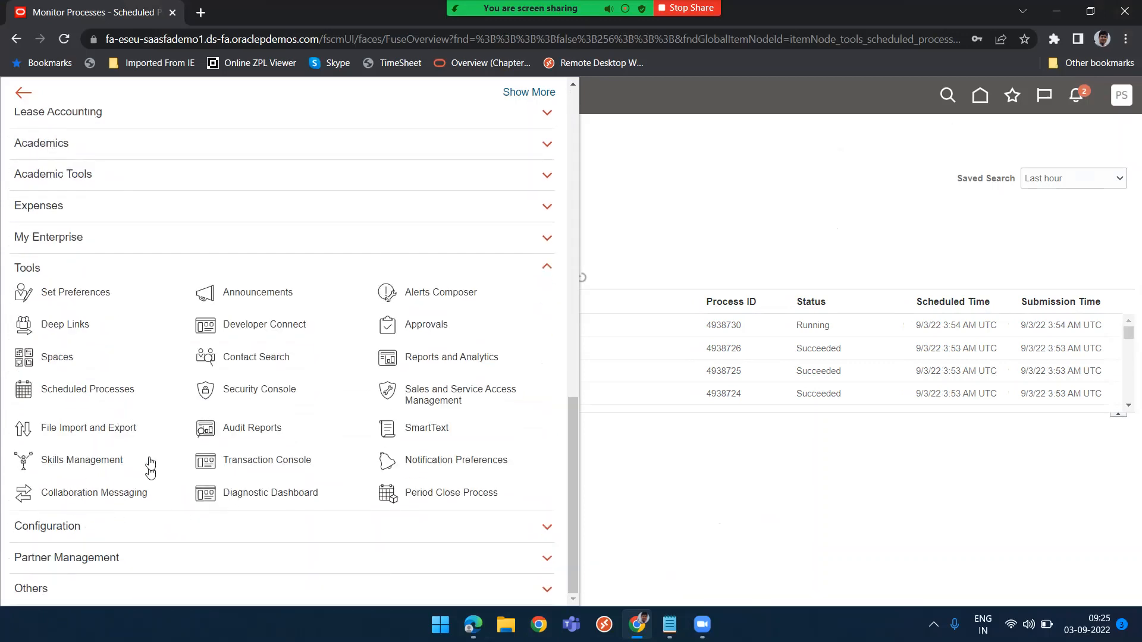
left_click(261, 393)
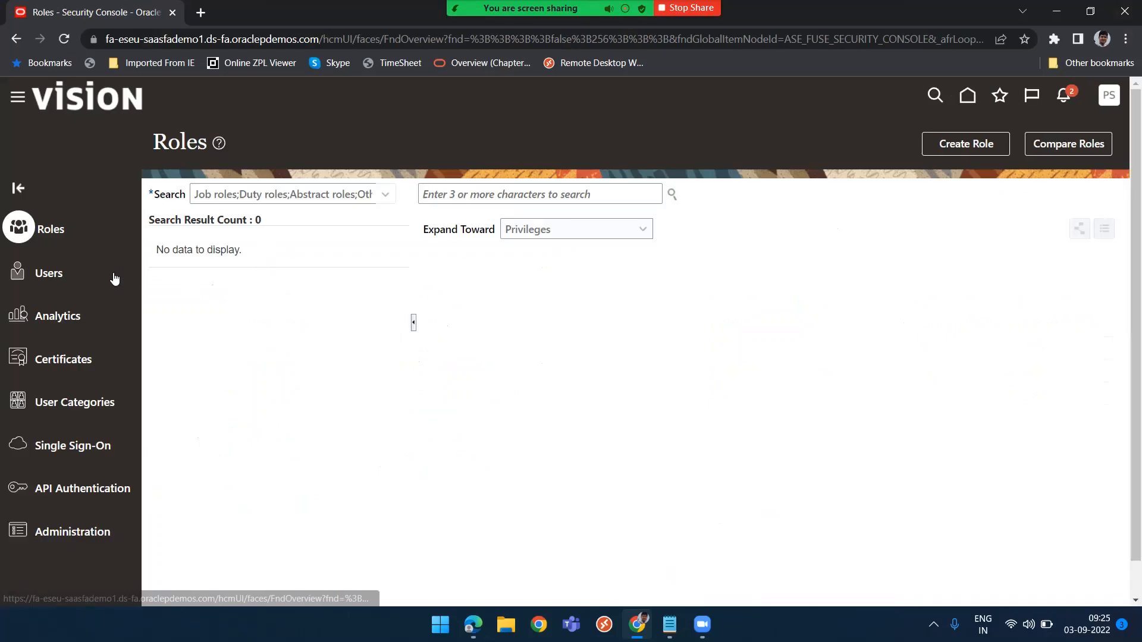
left_click(113, 273)
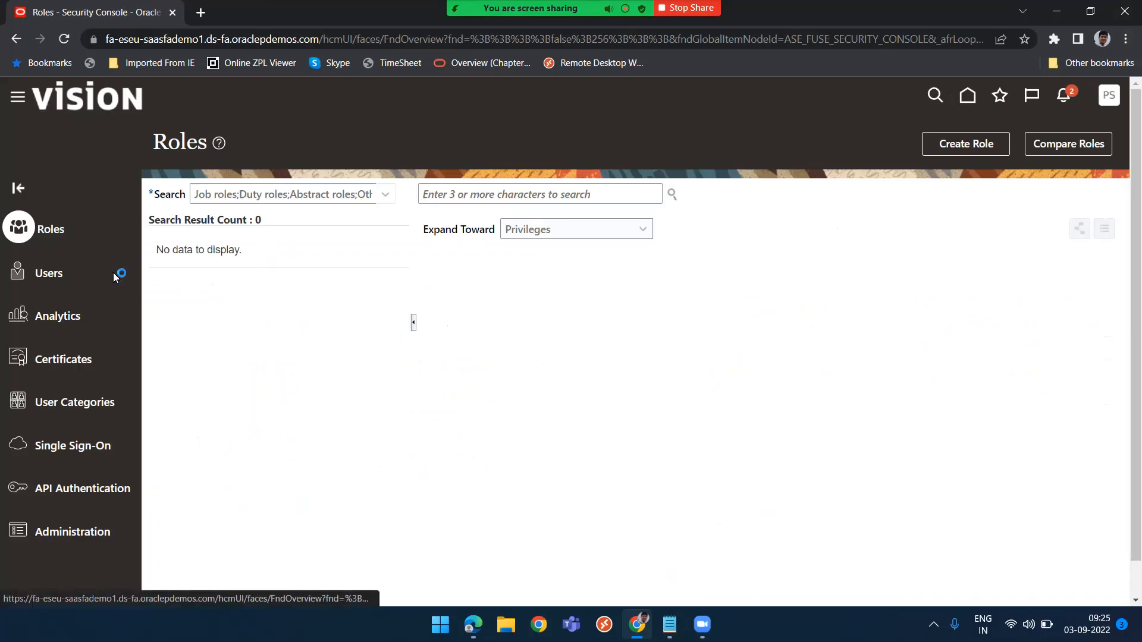
left_click(561, 198)
type("prashant")
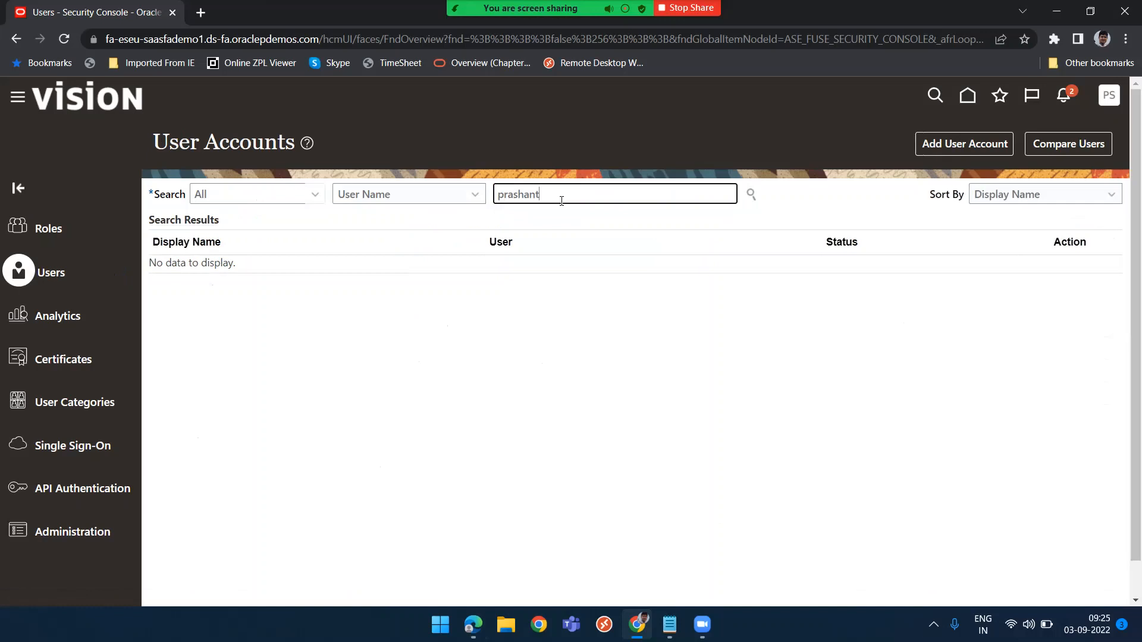
key("Return")
left_click(199, 284)
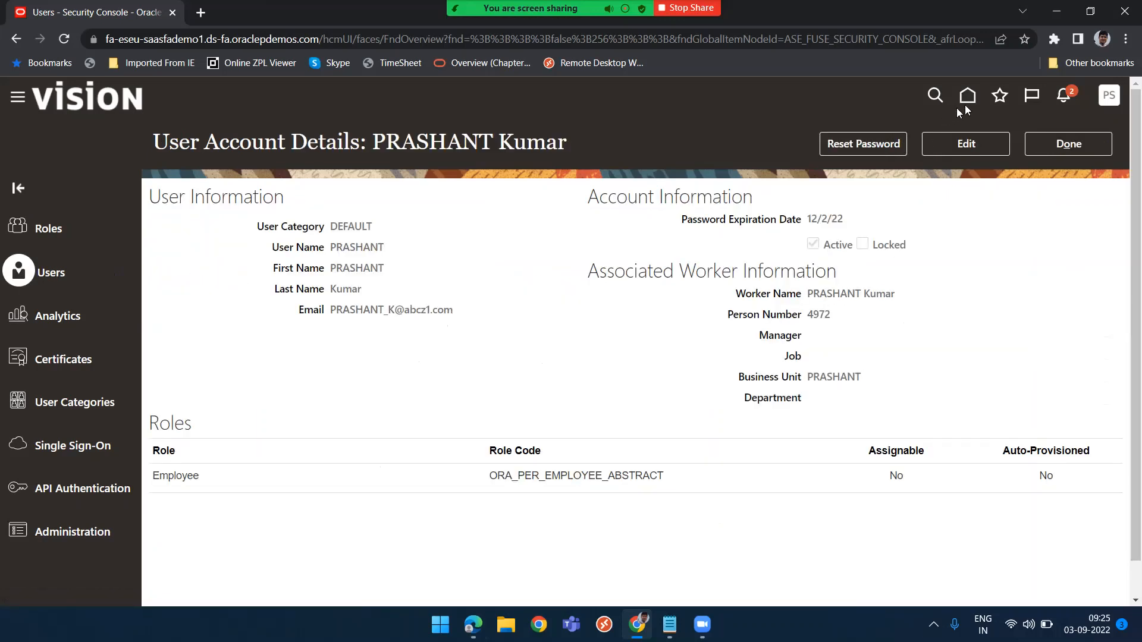
Edit the user account, add the Advanced Procurement Requester role membership, save it and close the account details
left_click(976, 146)
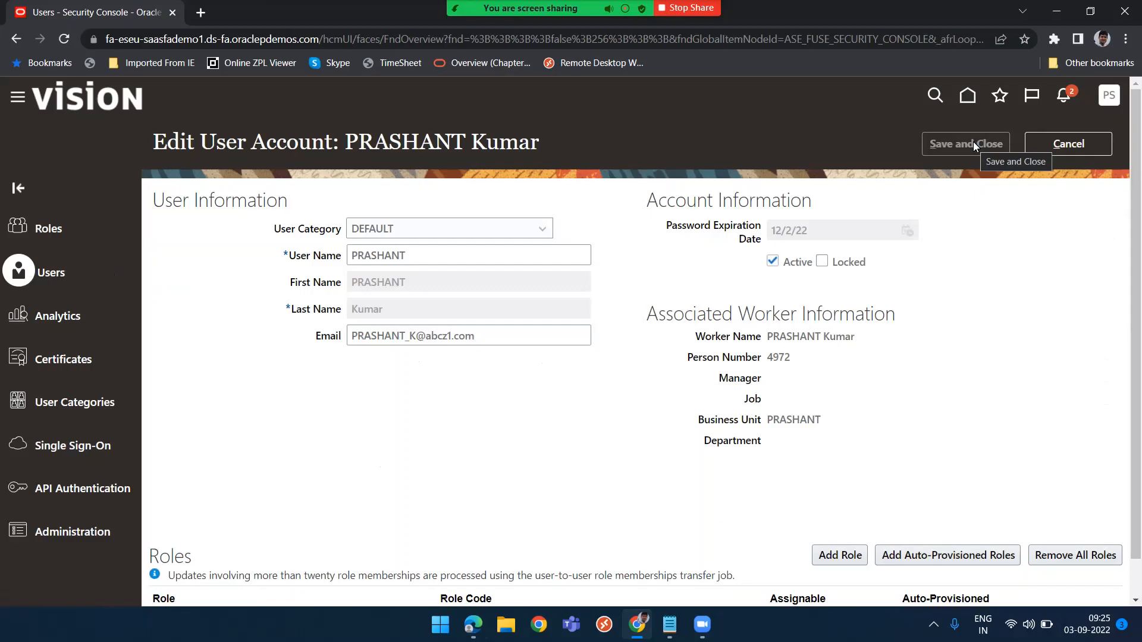
scroll(726, 437, "down", 1)
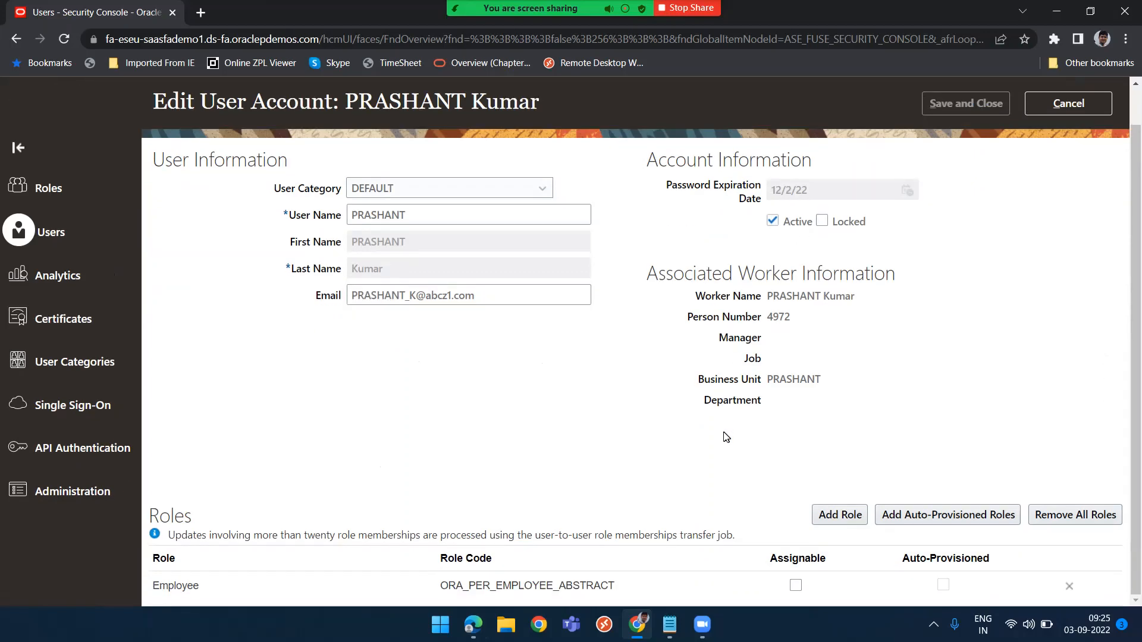
left_click(847, 514)
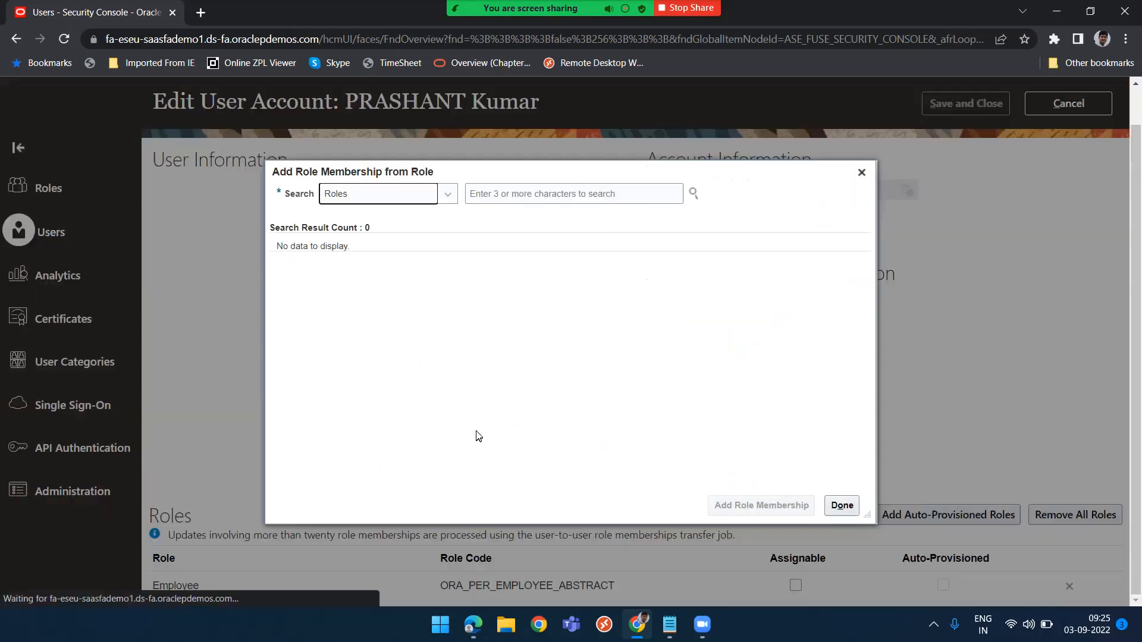
left_click(506, 188)
type("a")
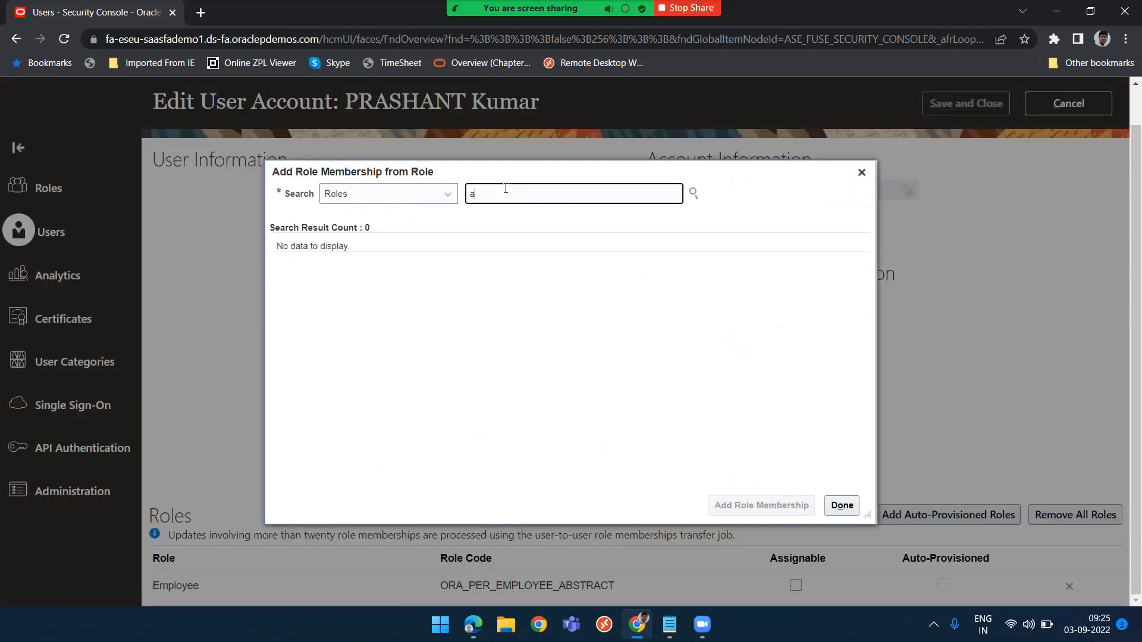
type("dvance")
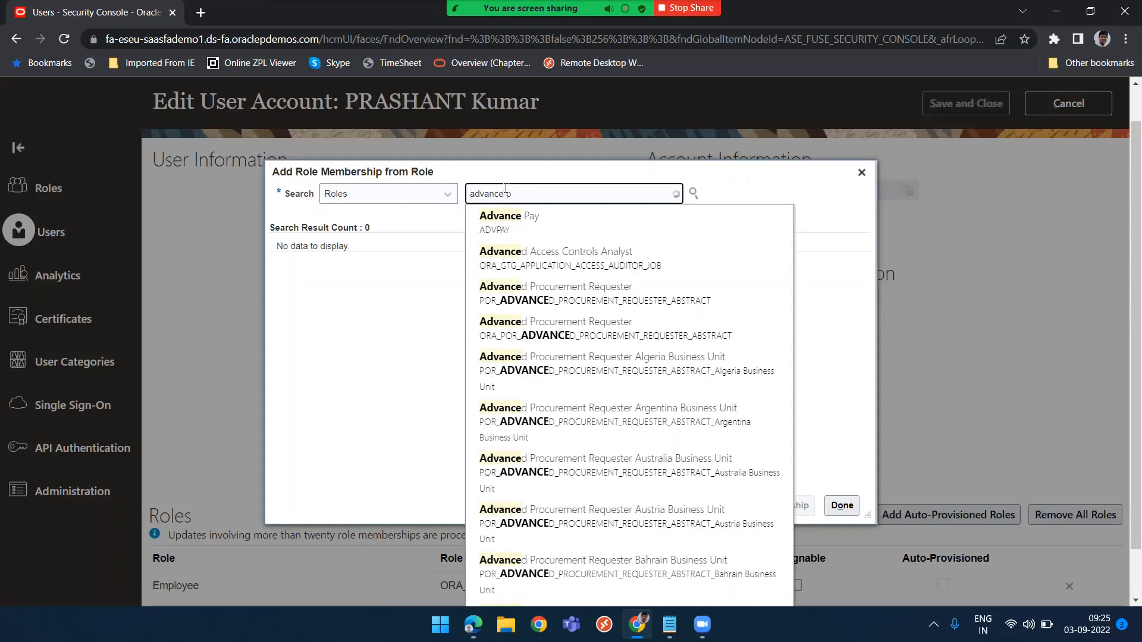
type(" p")
key("BackSpace")
key("BackSpace")
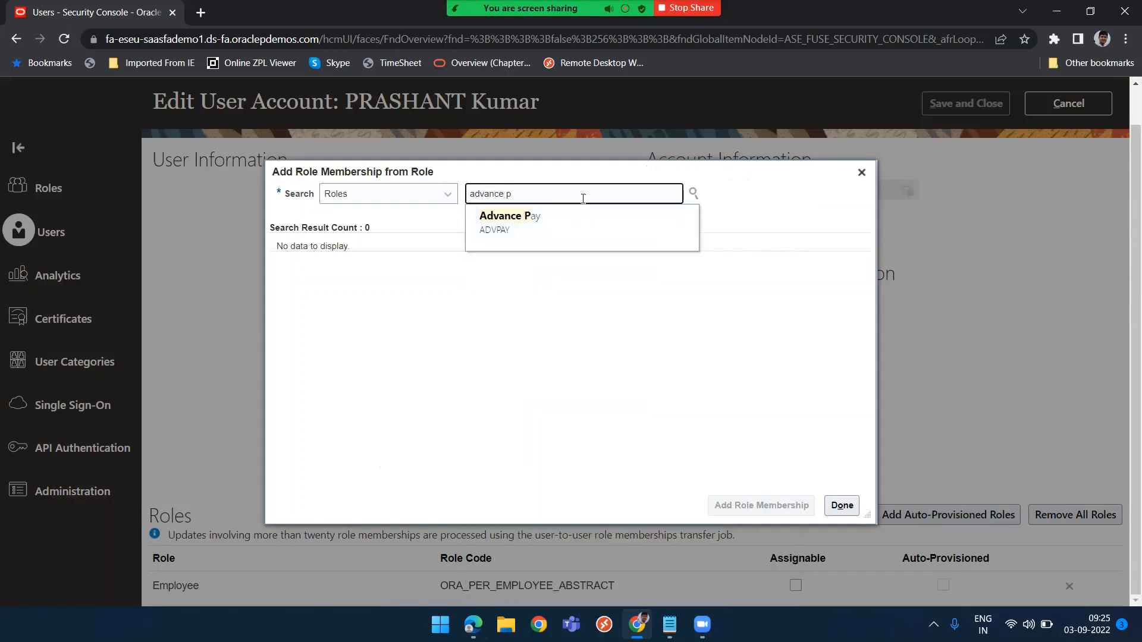
type("d pr")
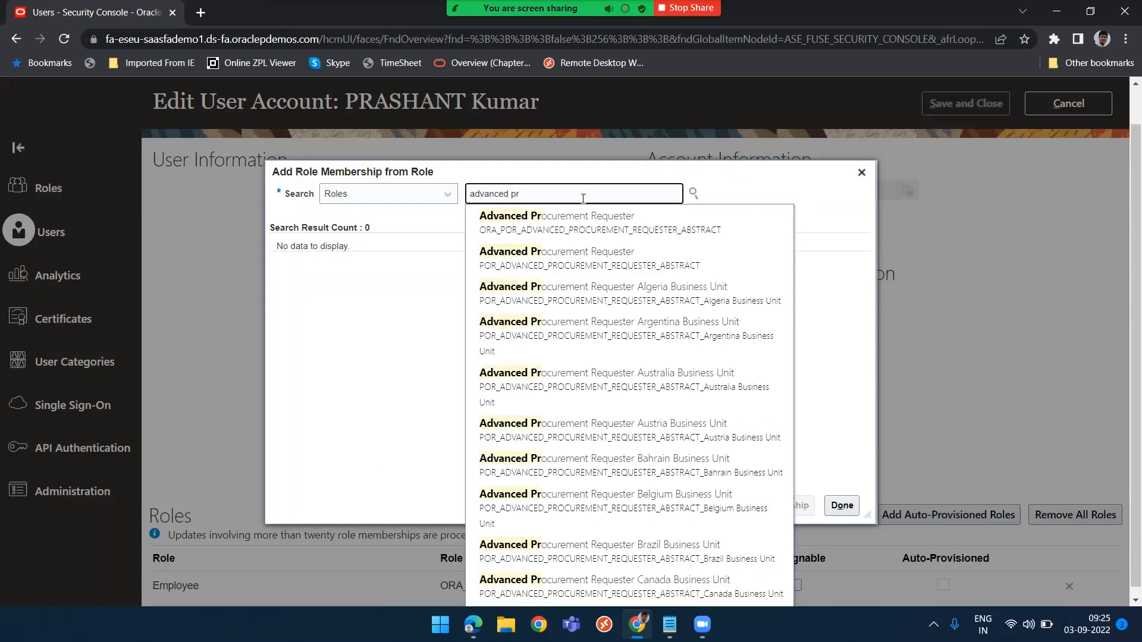
type("oc")
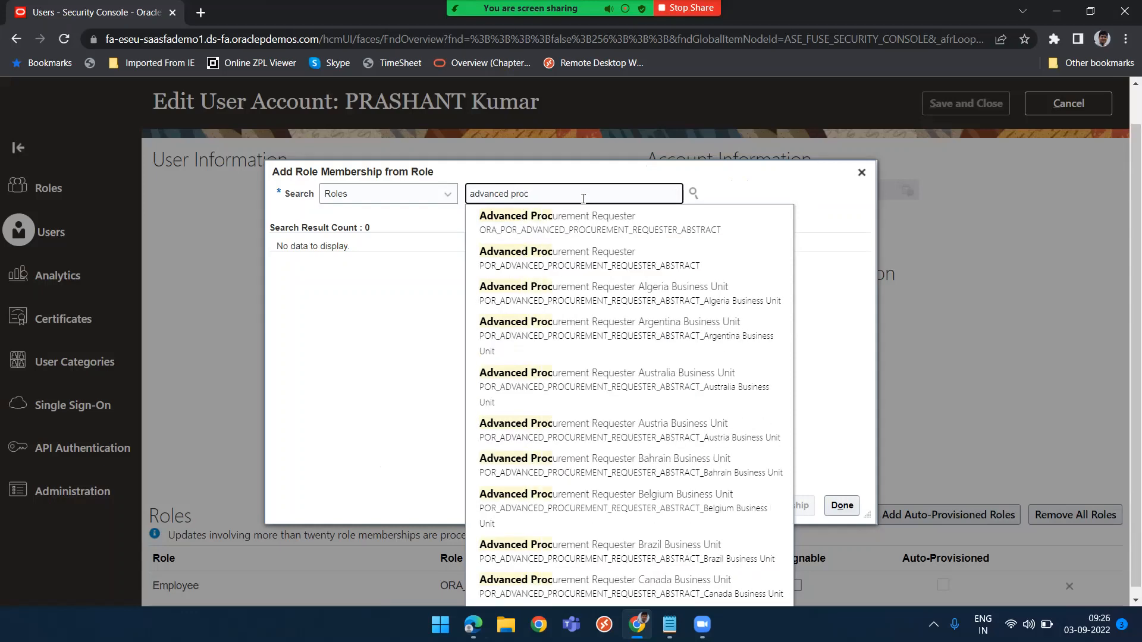
left_click(584, 223)
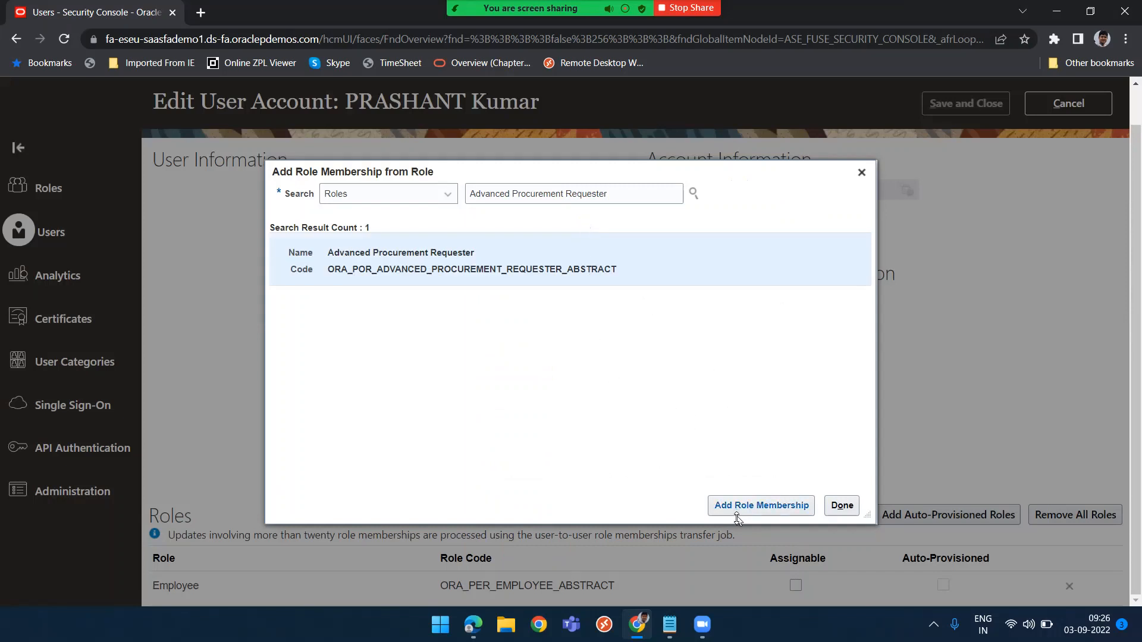
left_click(751, 507)
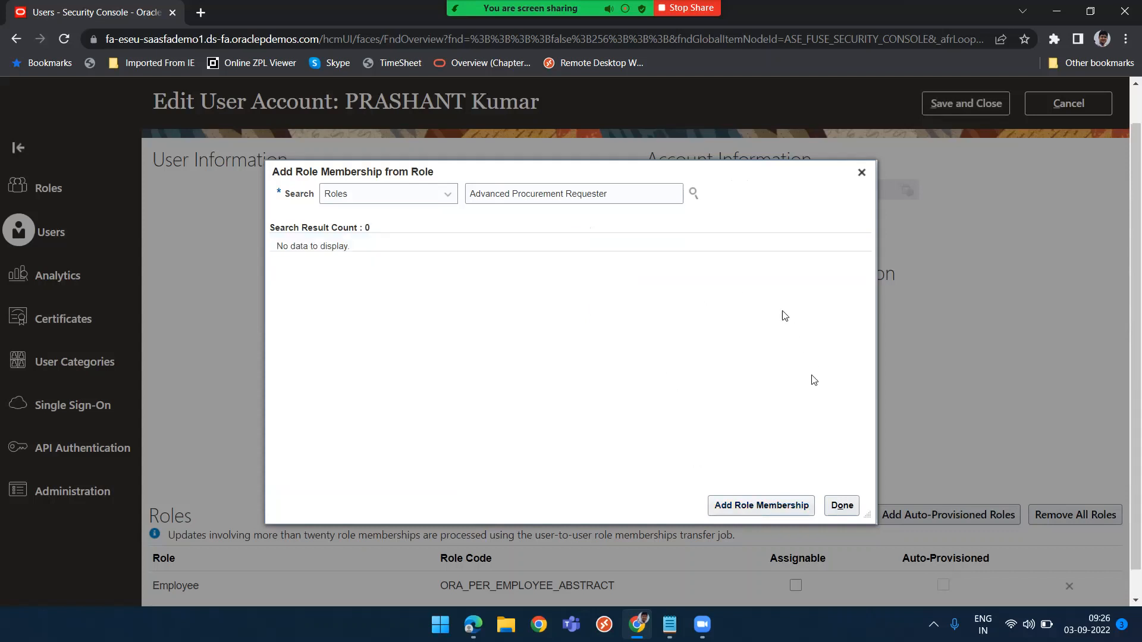
left_click(841, 506)
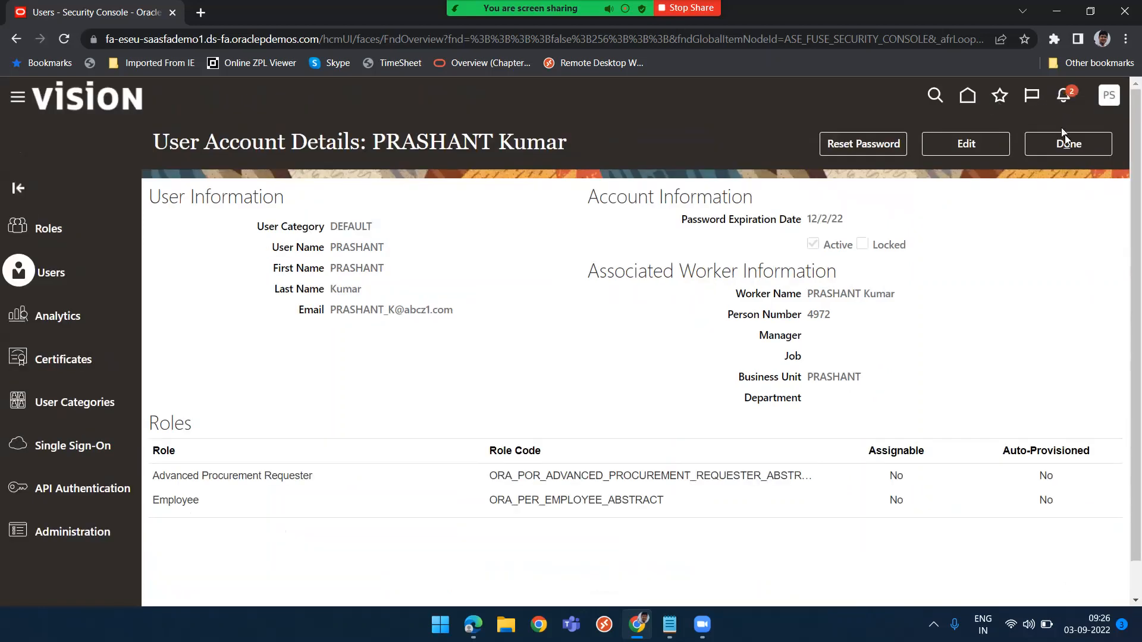
left_click(1065, 137)
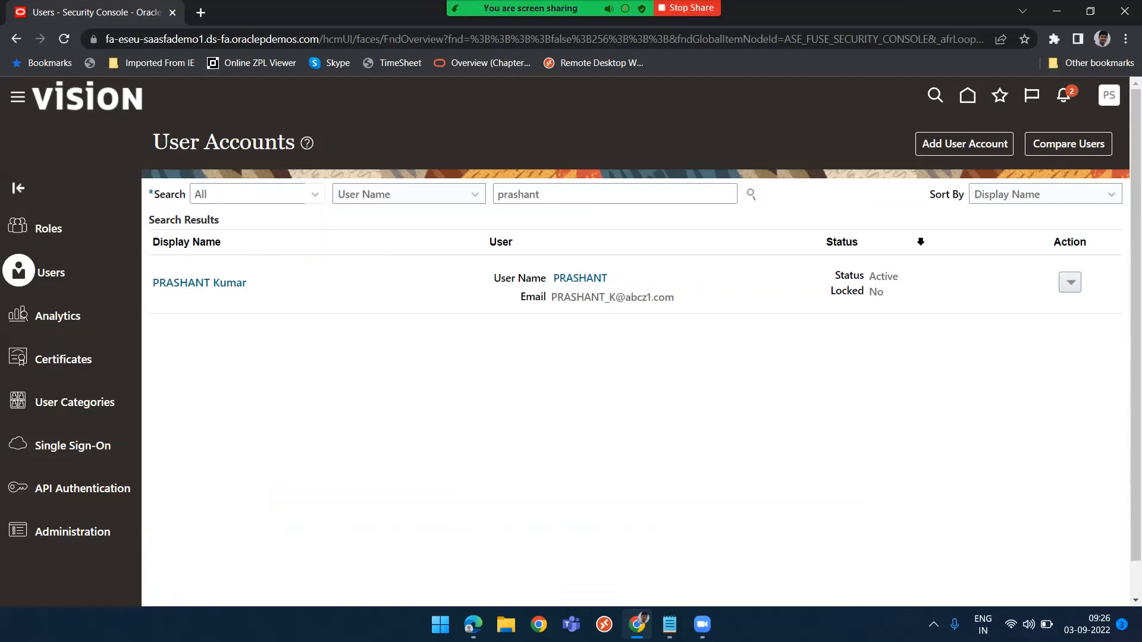
Switch to the user's browser window, sign out and sign back in as the user to pick up the new role
left_click(473, 624)
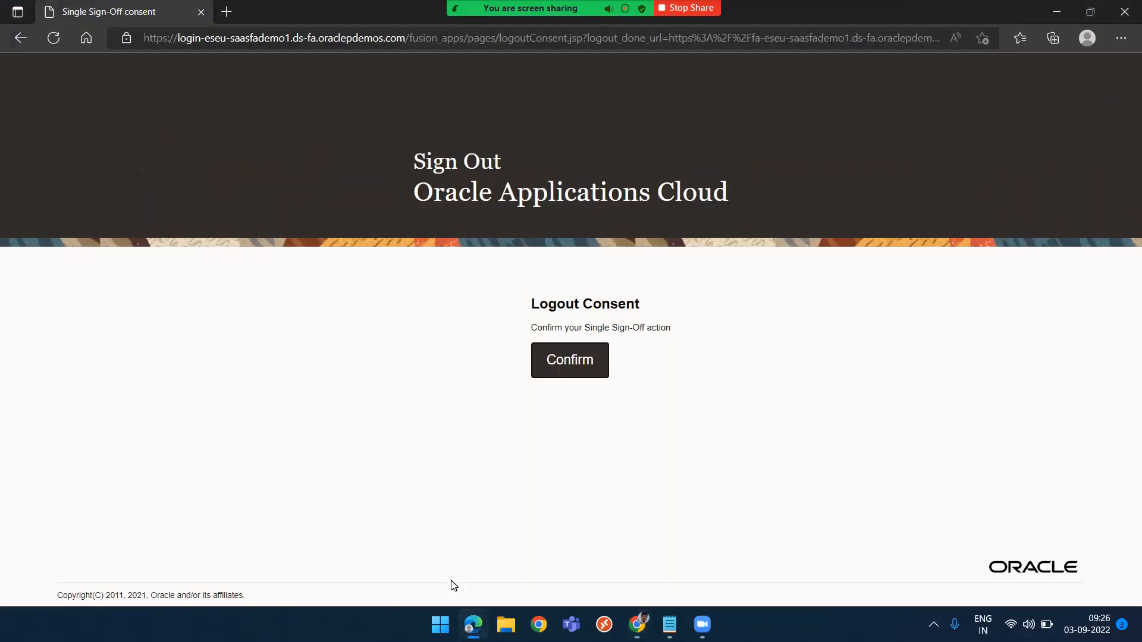
left_click(573, 361)
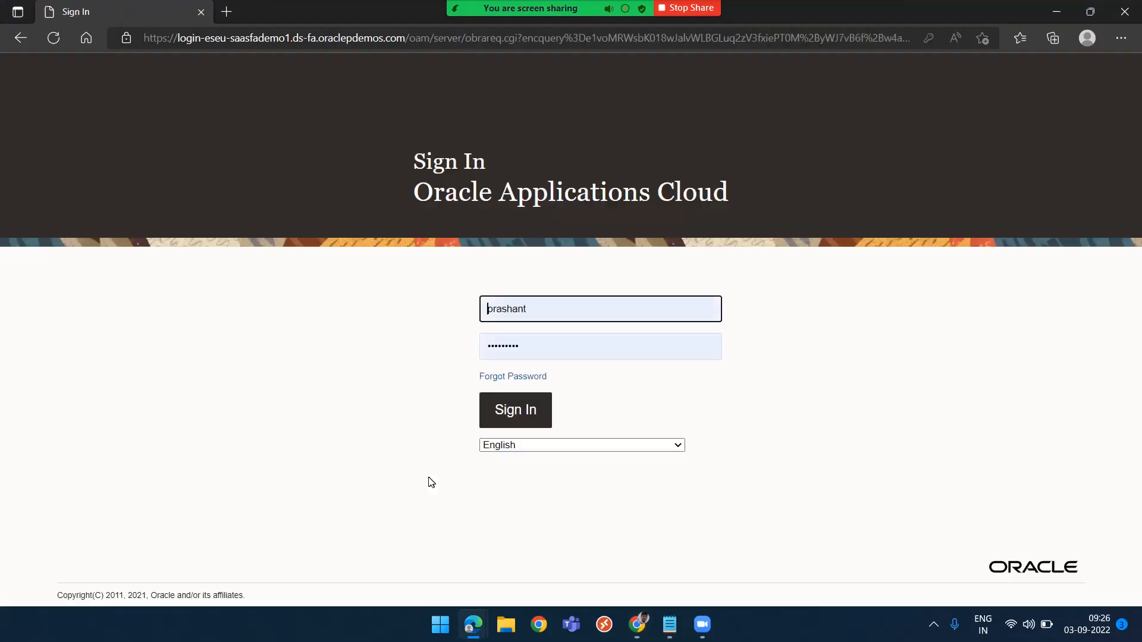
left_click(532, 410)
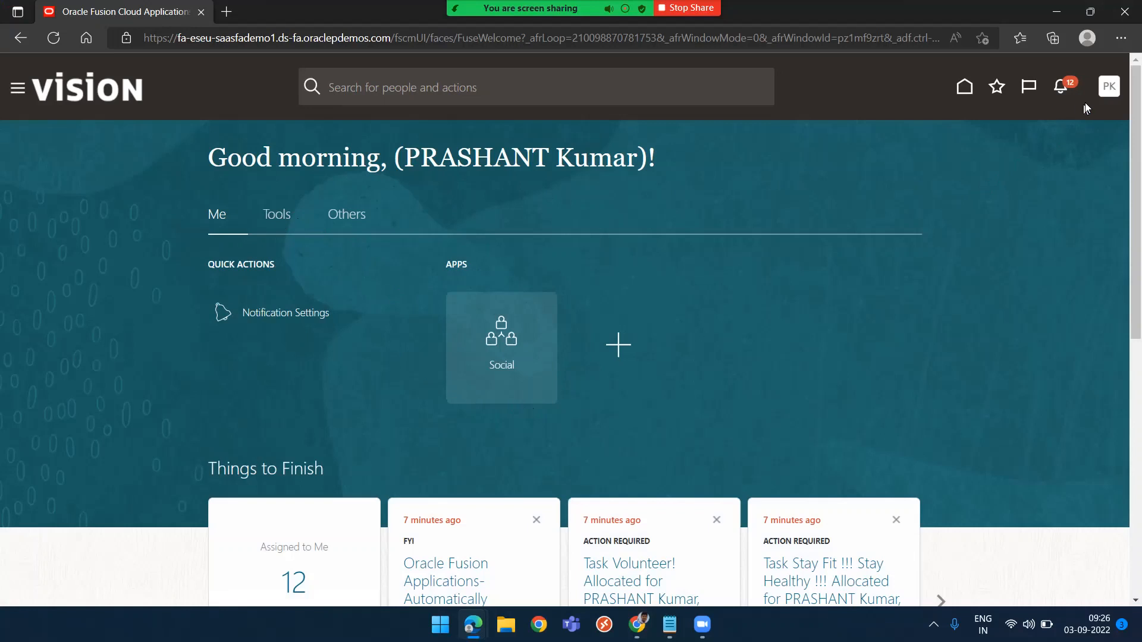
left_click(1109, 89)
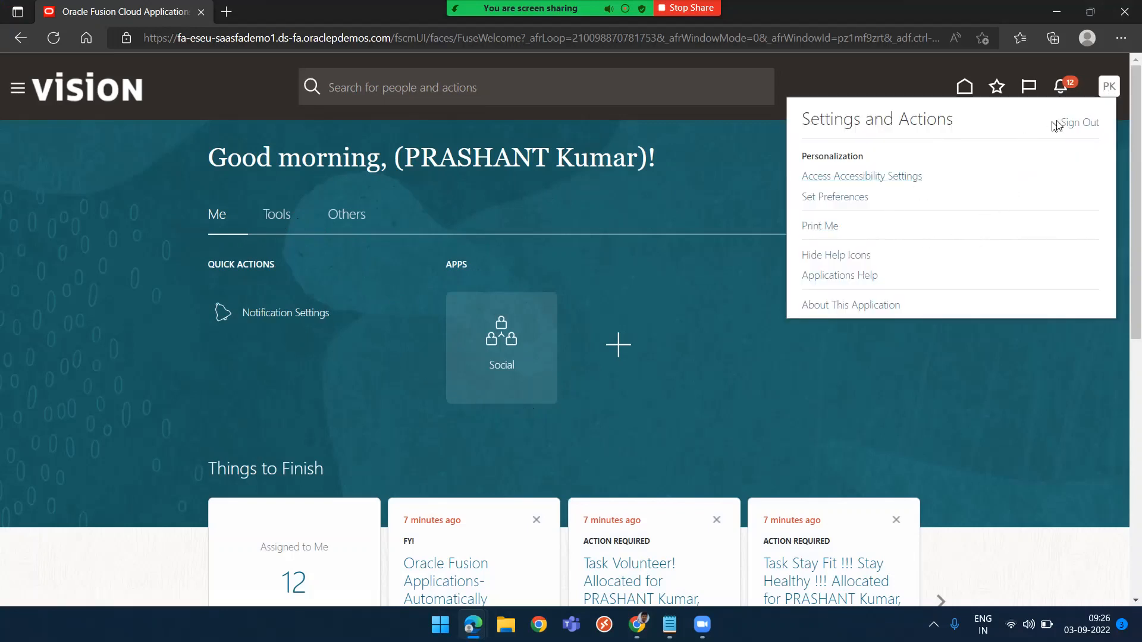
left_click(1078, 122)
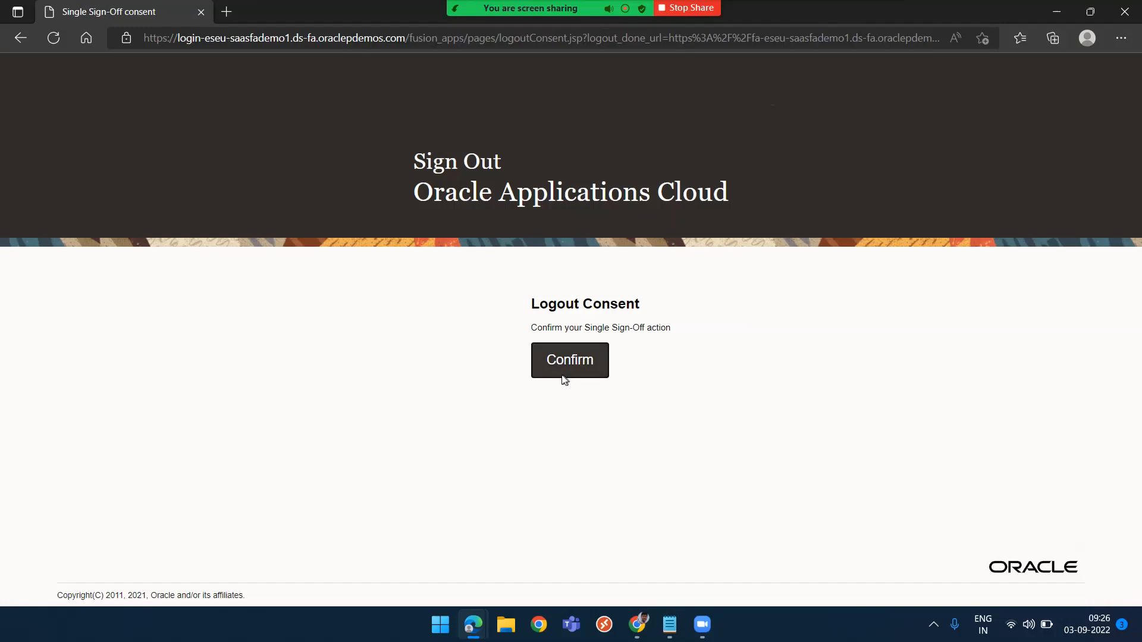
left_click(565, 375)
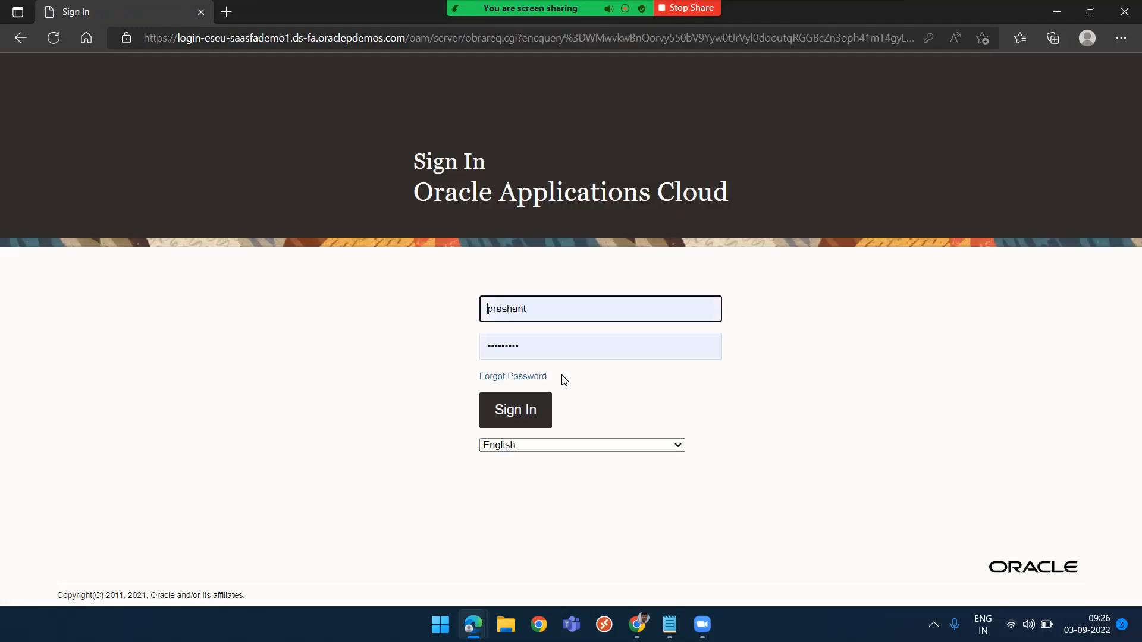
left_click(507, 413)
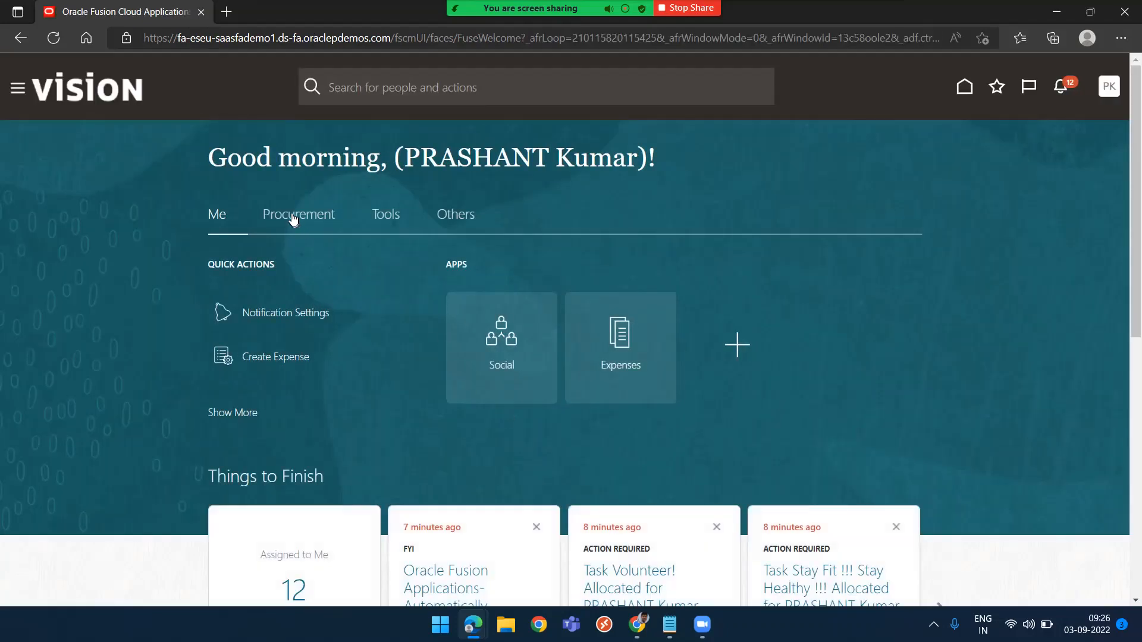
Open Purchase Requisitions from the Procurement area and highlight the text of the error message
left_click(292, 215)
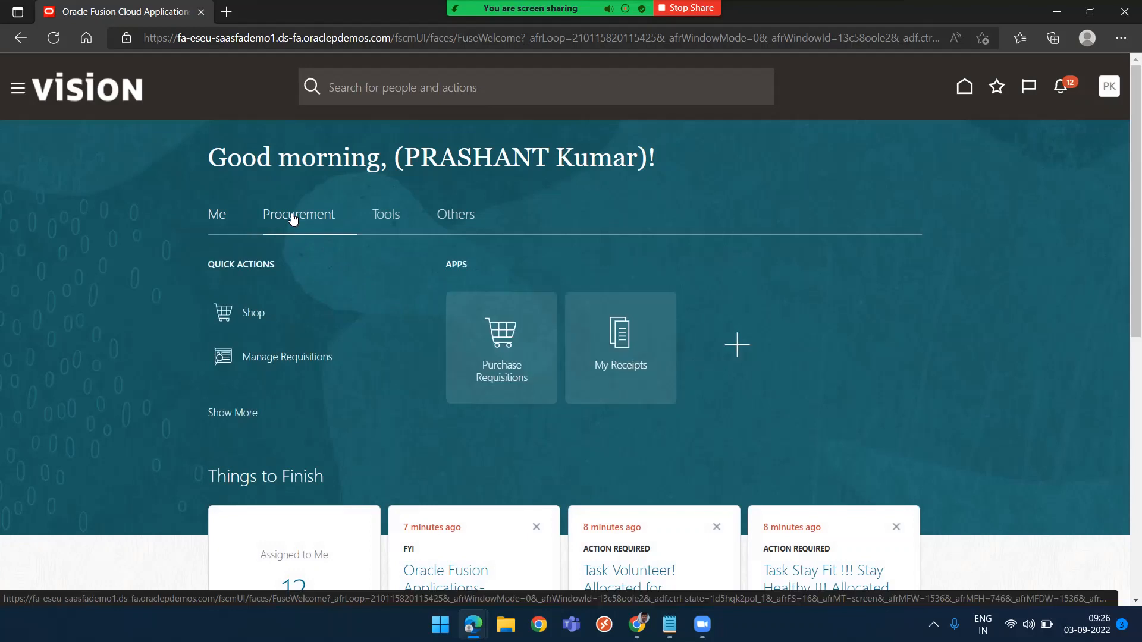
left_click(502, 336)
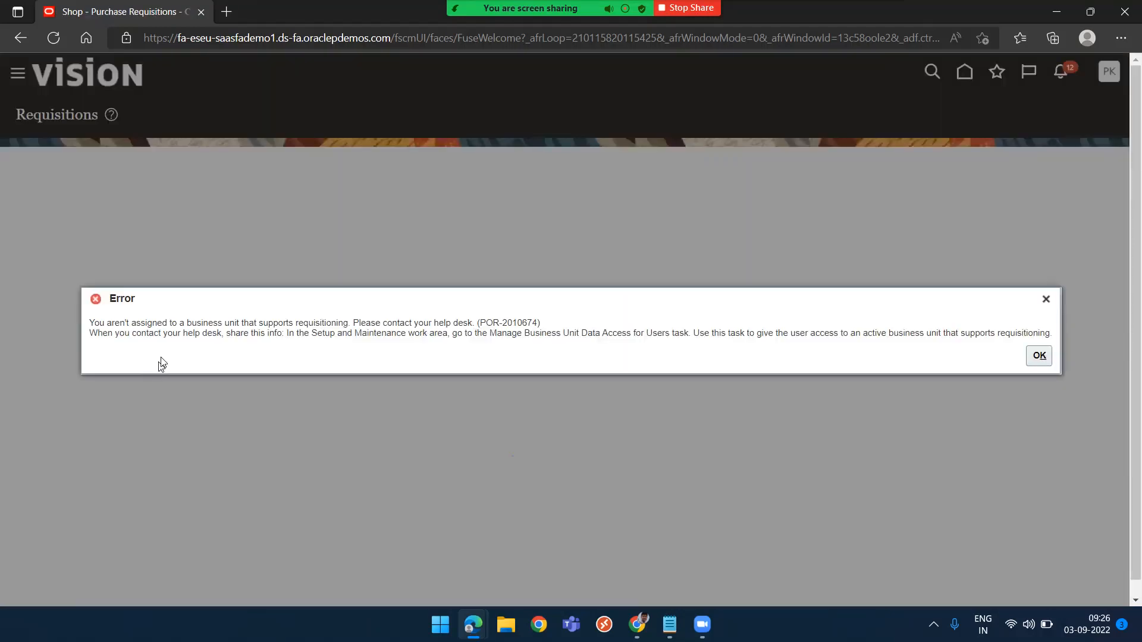
left_click_drag(109, 324, 351, 323)
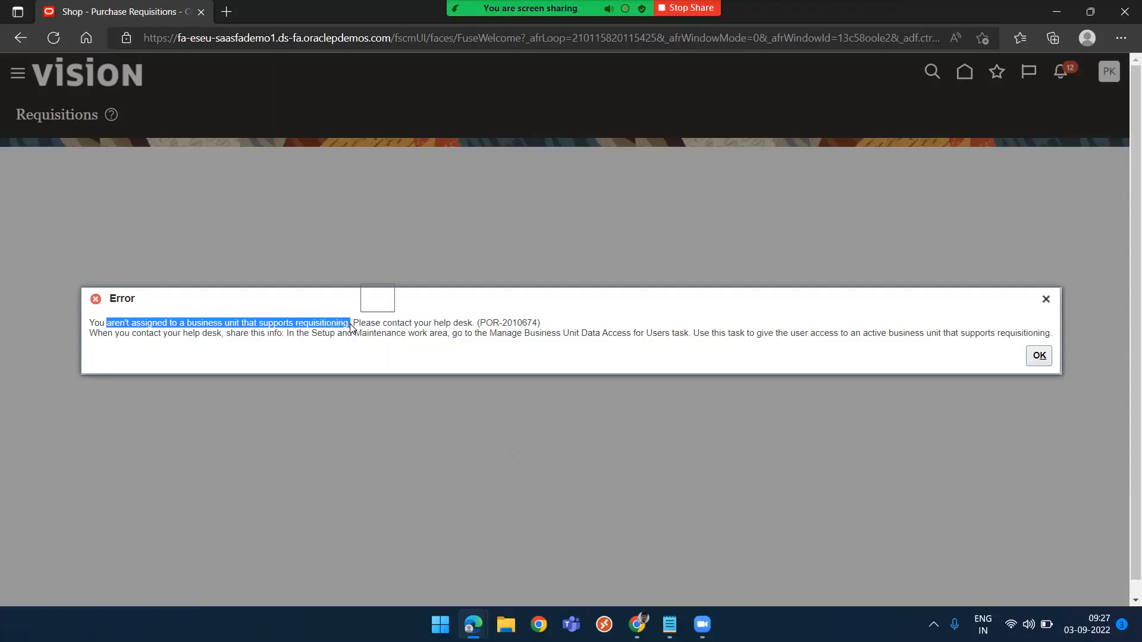
left_click(324, 350)
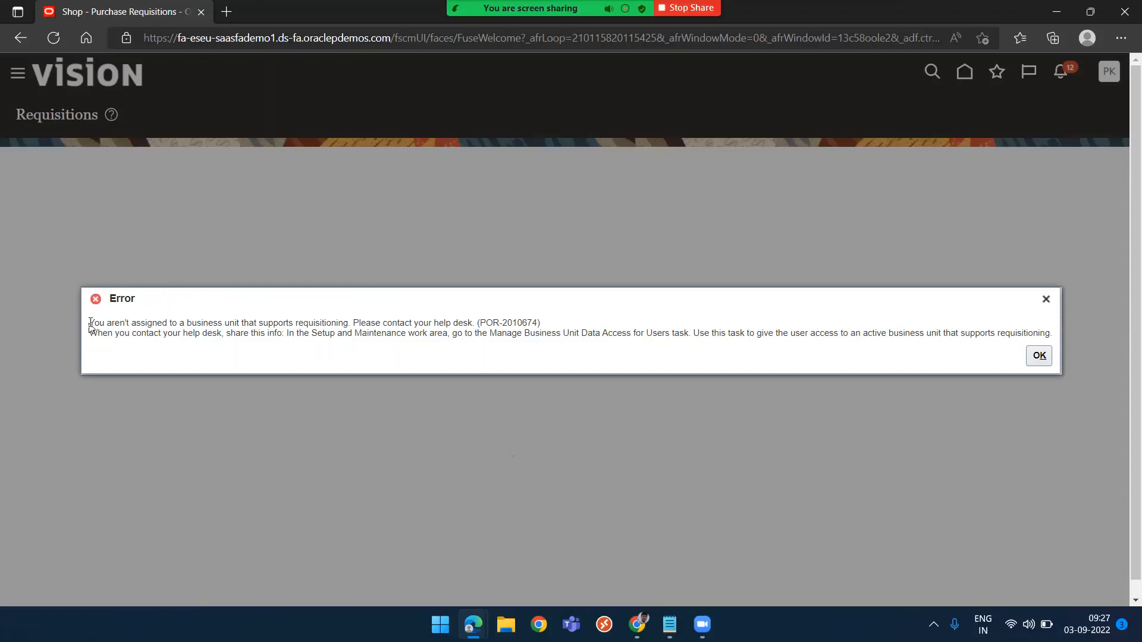
Highlight the error text, dismiss the requisitioning error and return to the home page
left_click_drag(91, 322, 340, 322)
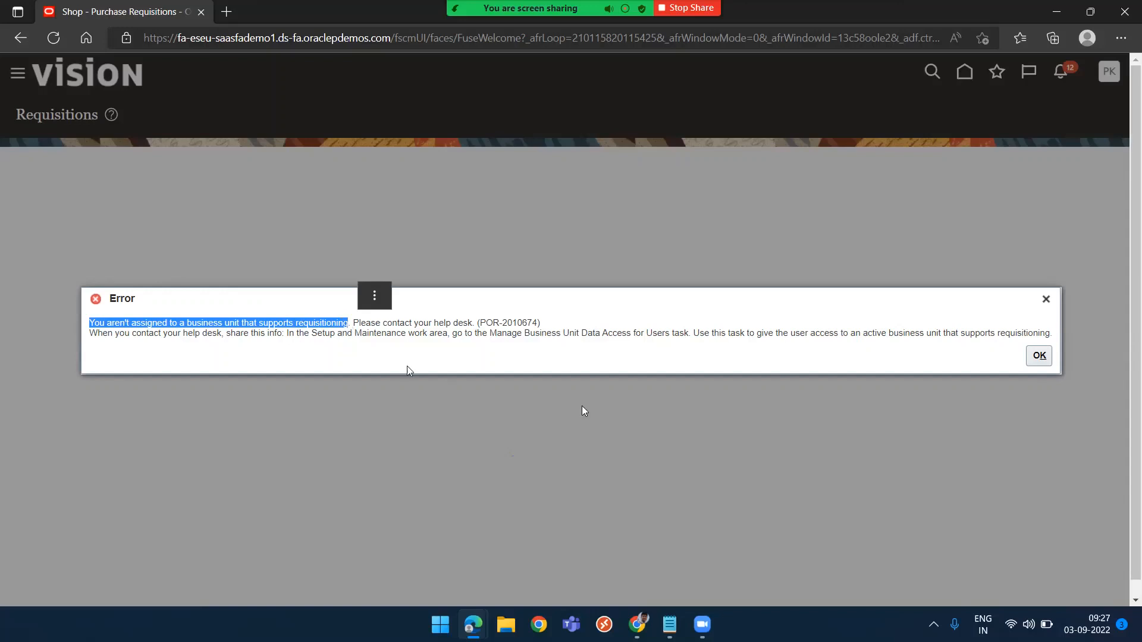
left_click(1044, 361)
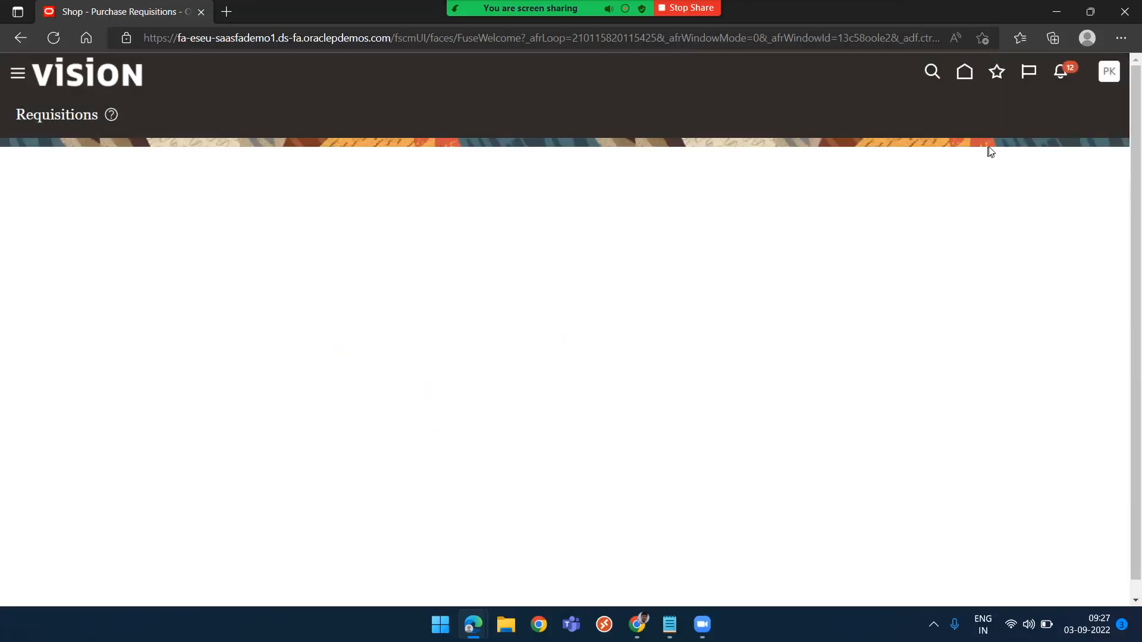
left_click(964, 71)
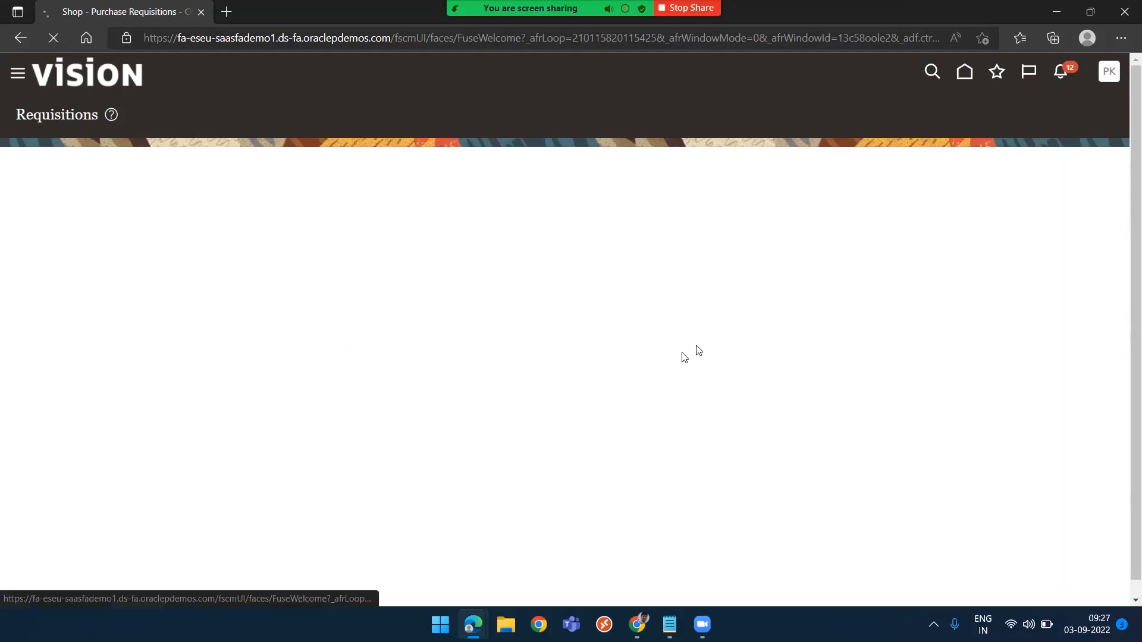
Switch to the administrator's browser window and open Setup and Maintenance
key("alt+Tab")
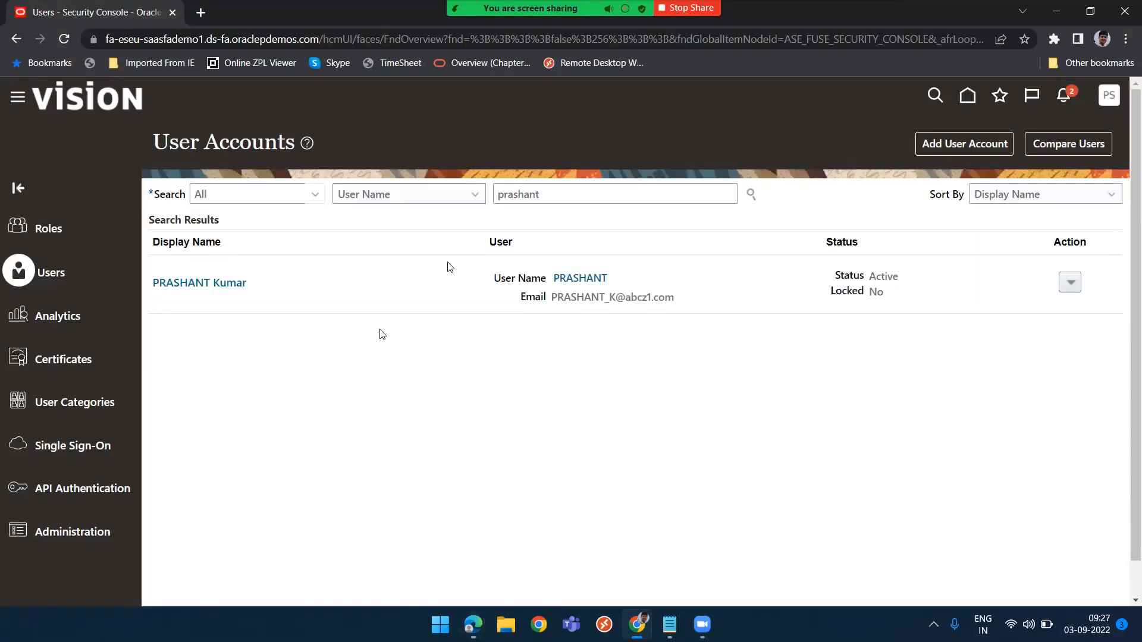
left_click(1109, 97)
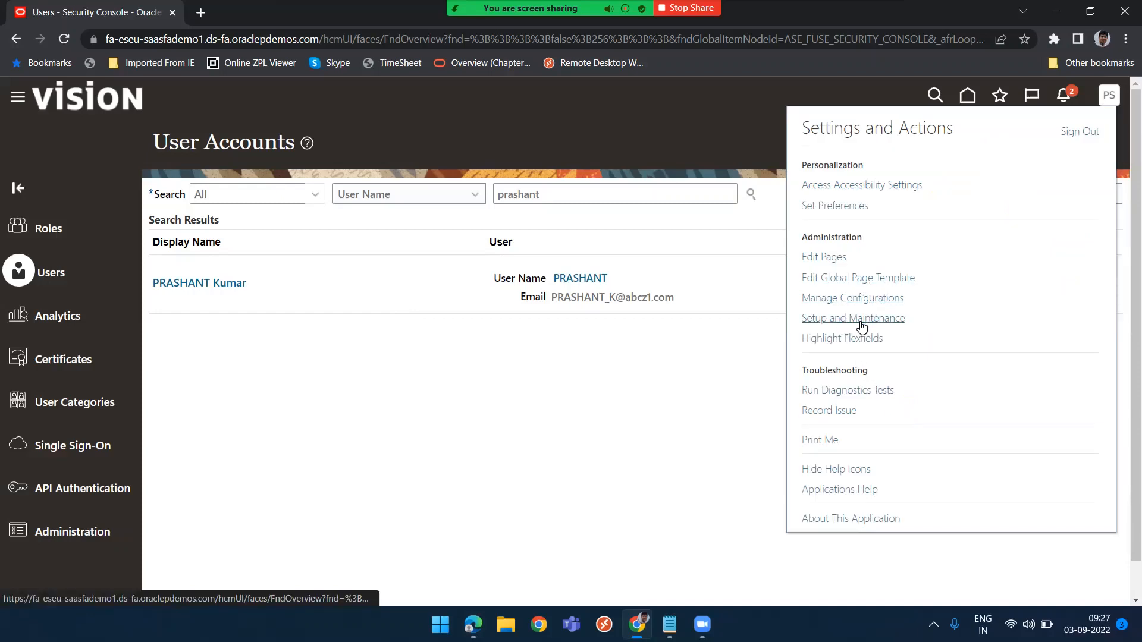
left_click(862, 325)
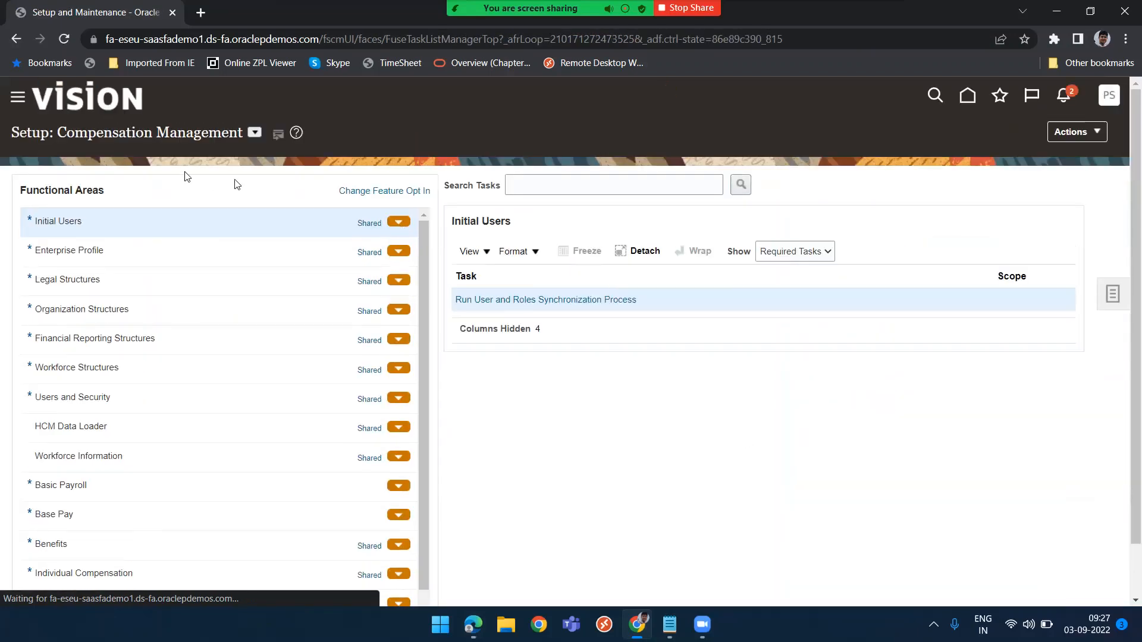
Change the setup offering from Compensation Management to Procurement
left_click(255, 134)
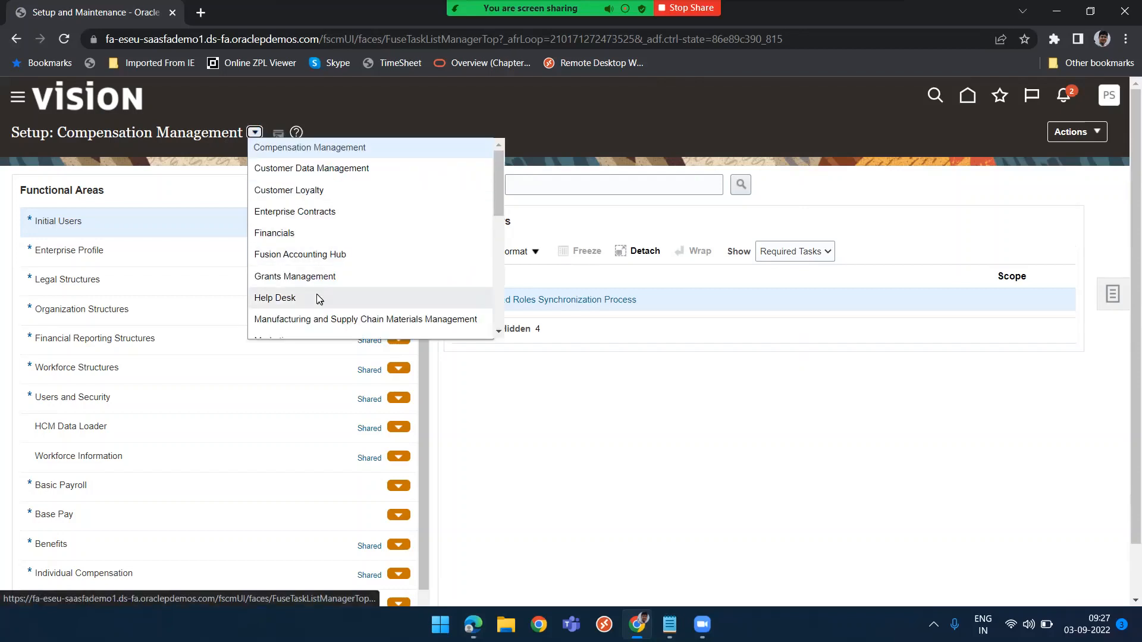
scroll(318, 298, "down", 3)
scroll(291, 319, "down", 1)
scroll(289, 324, "up", 3)
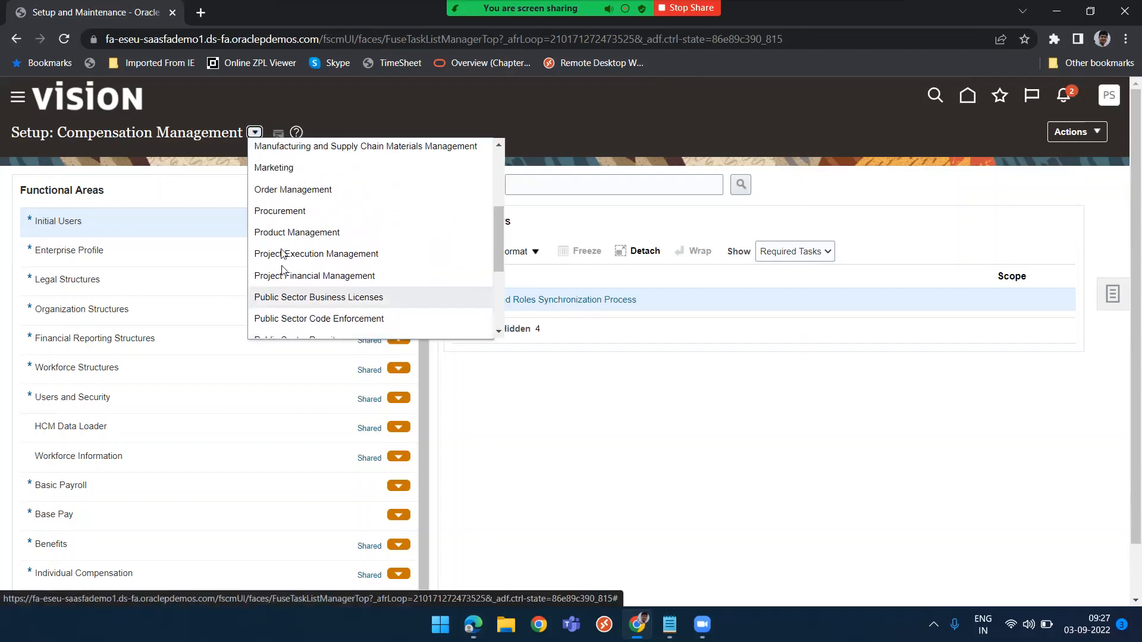
left_click(302, 208)
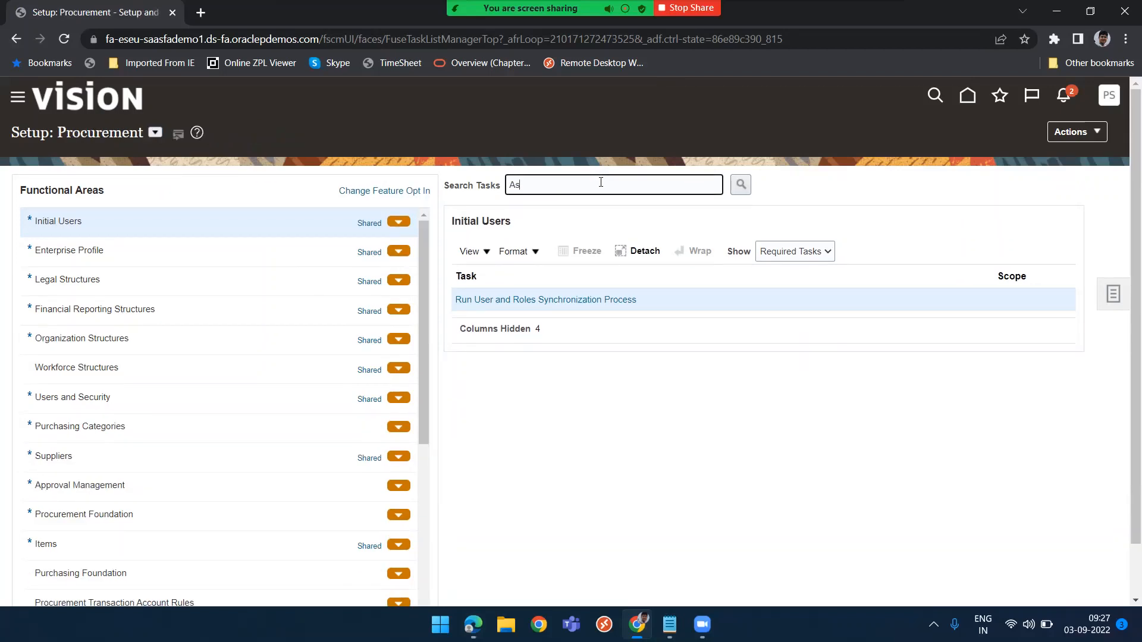
Search setup tasks for "Assign b" and open the Assign Business Unit Business Function task
type("Assign b")
key("Return")
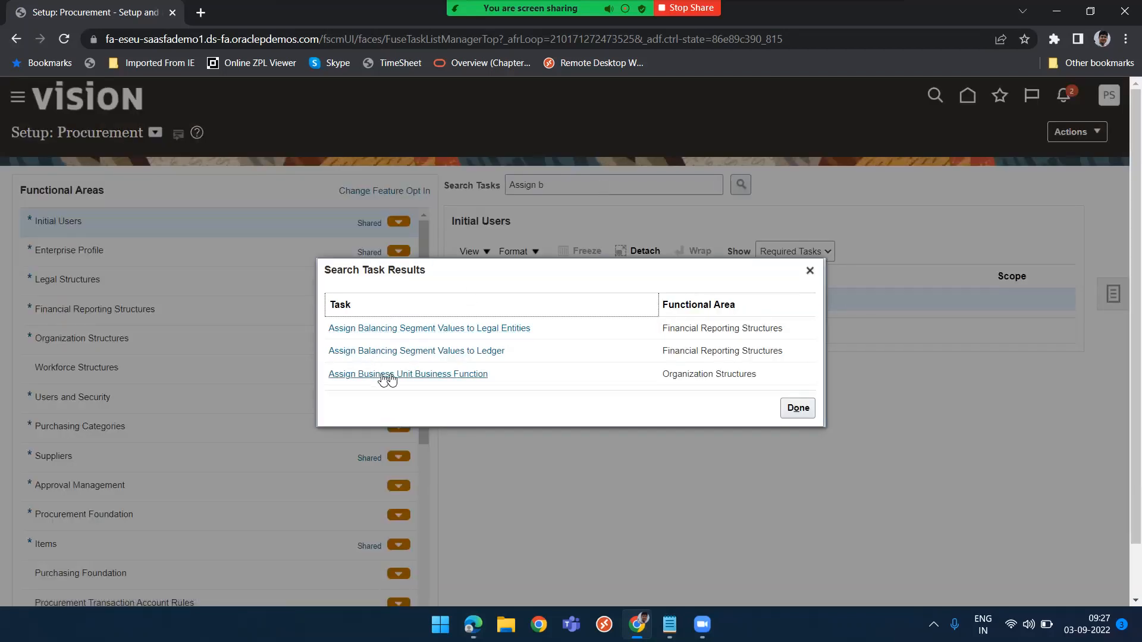
left_click(405, 375)
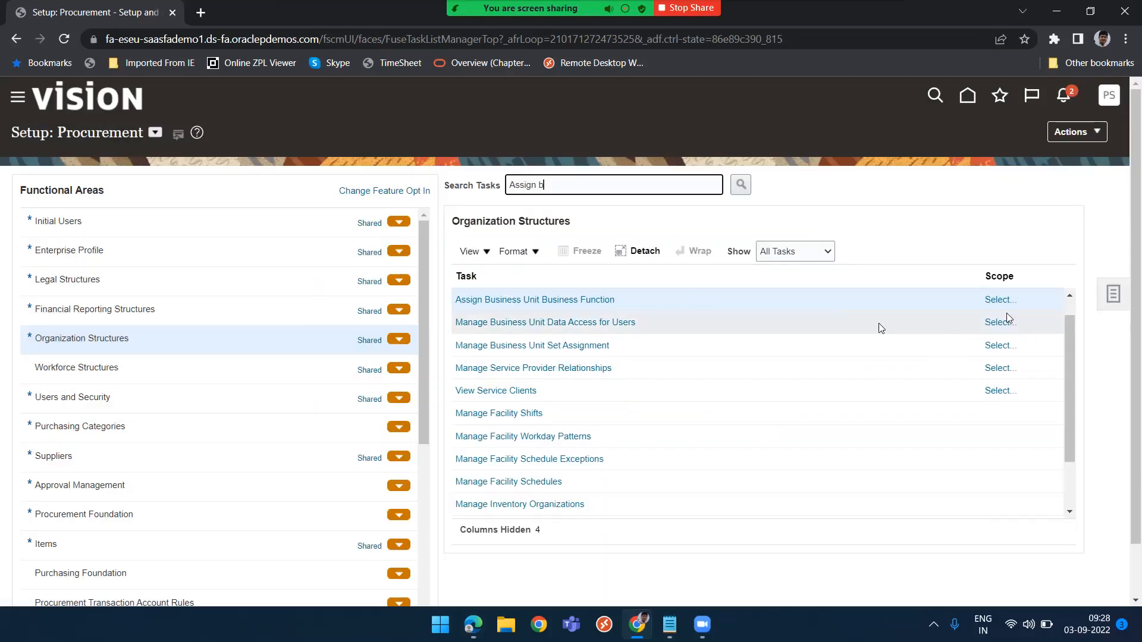
Open the task's scope selection and choose to select and add a business unit
left_click(995, 299)
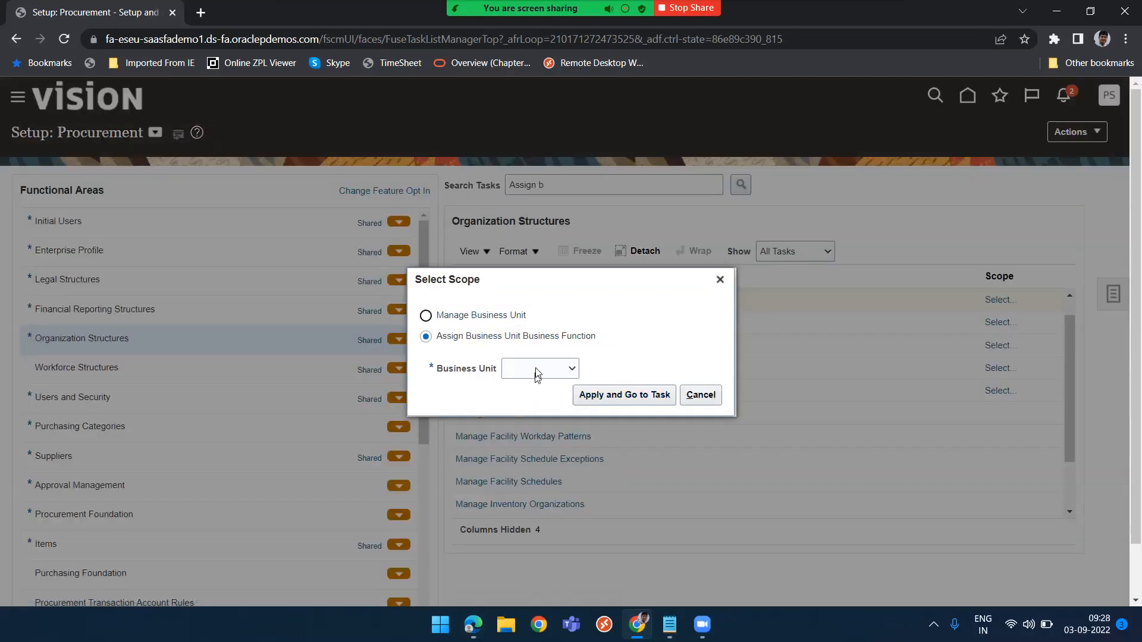
left_click(542, 369)
left_click(535, 407)
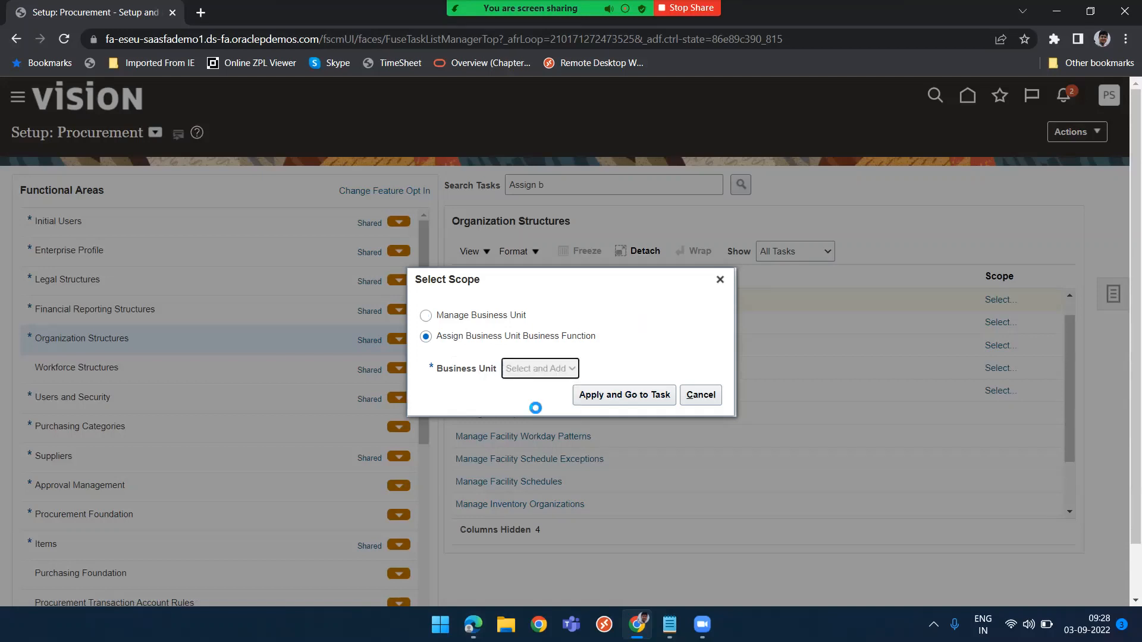
left_click(616, 397)
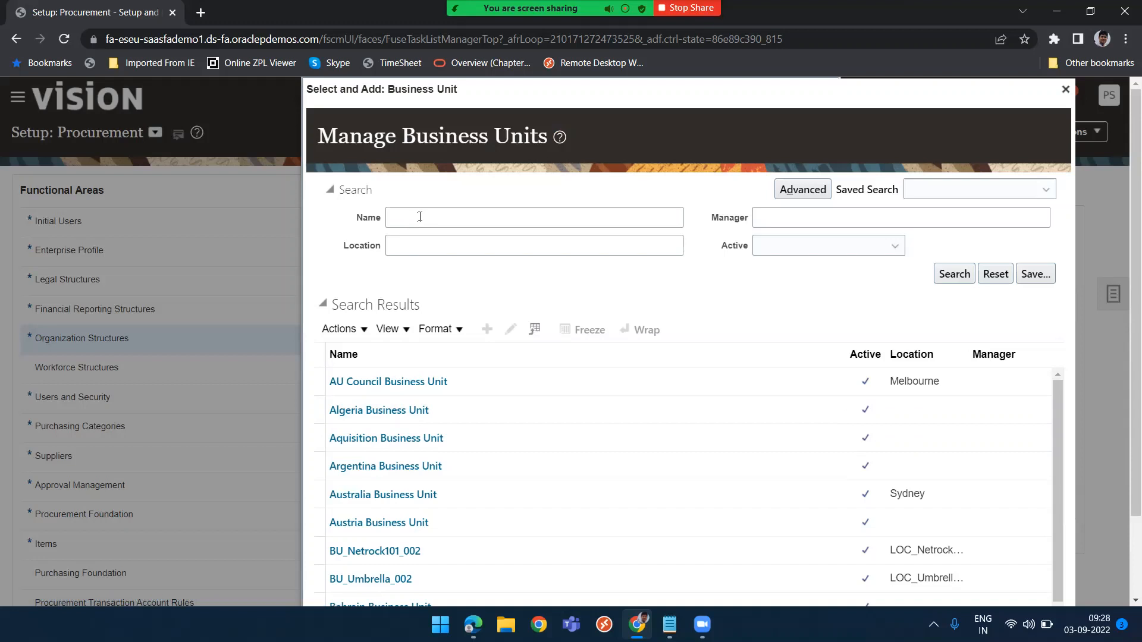
Search business units for Prashant, select PRASHANT and save it as the task scope
left_click(428, 216)
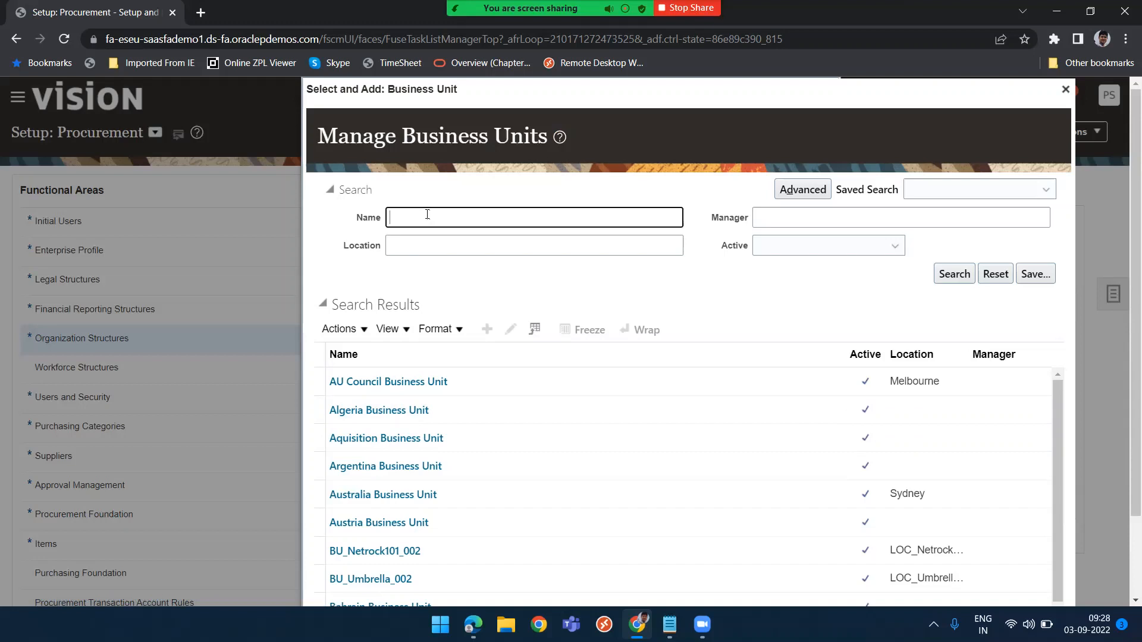
type("Oracle123")
key("BackSpace")
key("BackSpace")
key("BackSpace")
key("BackSpace")
type("Prashant")
key("Return")
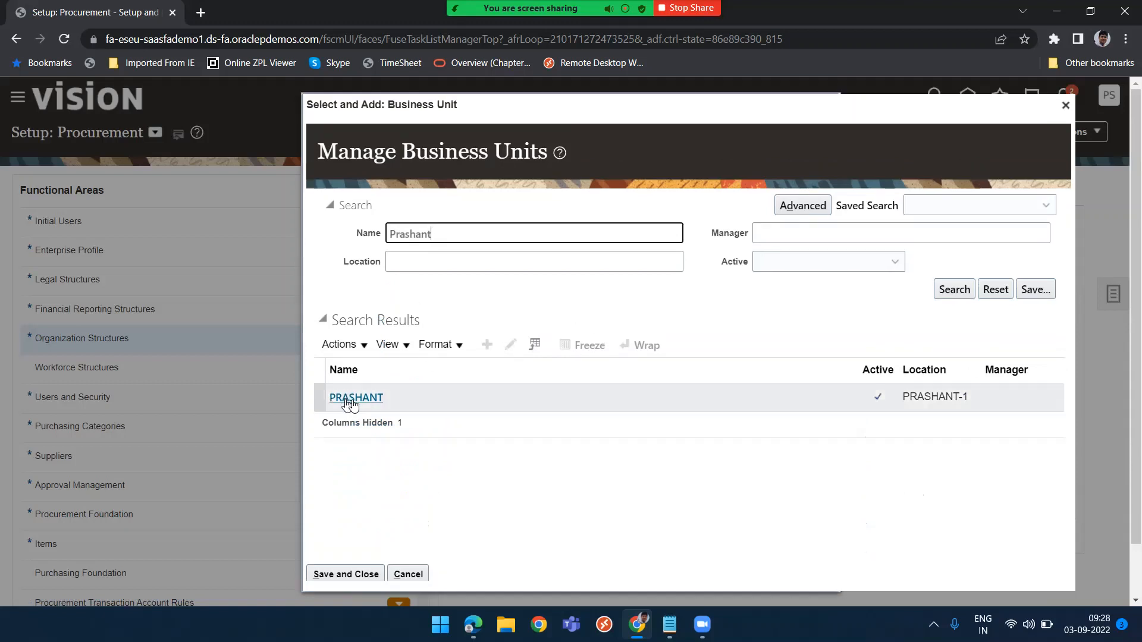
left_click(435, 396)
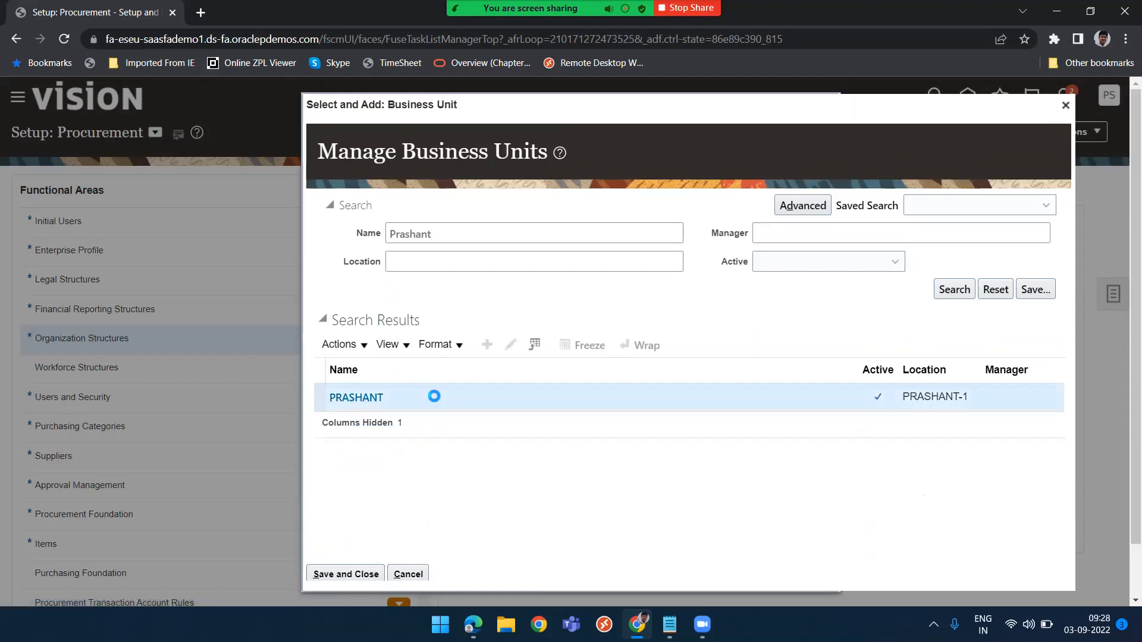
left_click(341, 574)
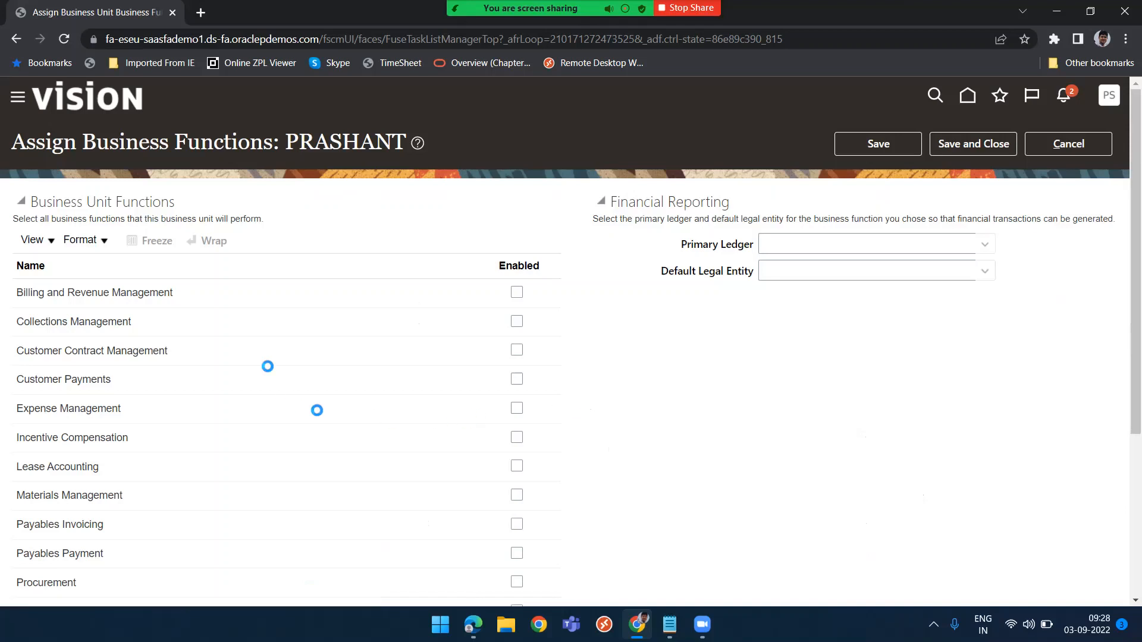
Enable the Receiving, Requisitioning, Procurement, Materials Management and Payables Invoicing business functions for PRASHANT
scroll(279, 509, "down", 4)
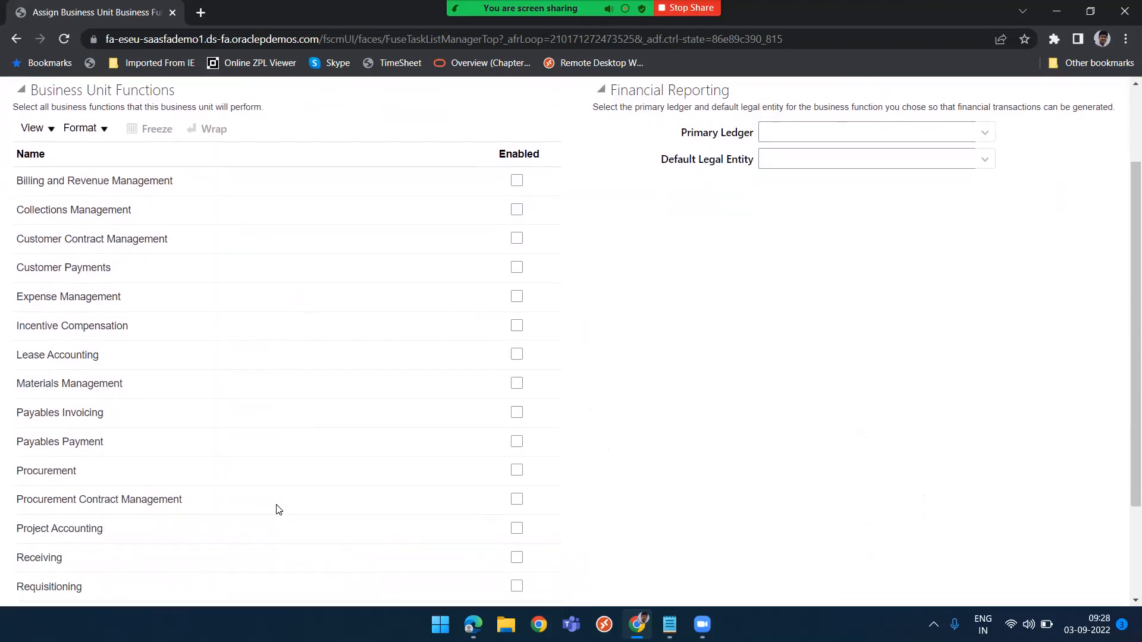
scroll(278, 510, "down", 1)
scroll(278, 510, "up", 5)
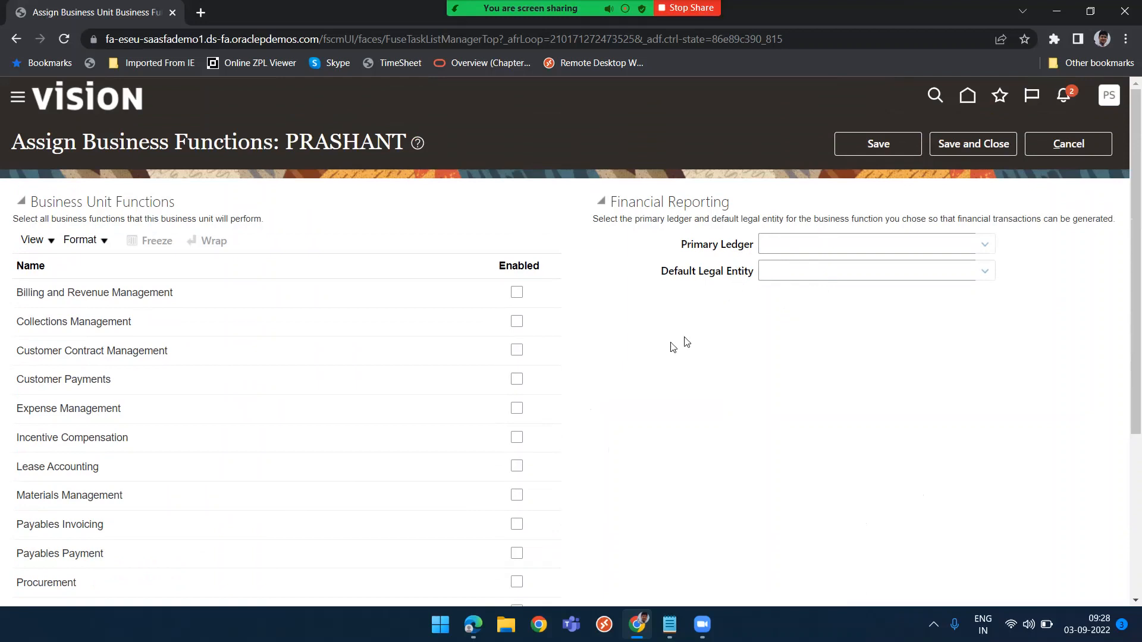
scroll(439, 428, "down", 4)
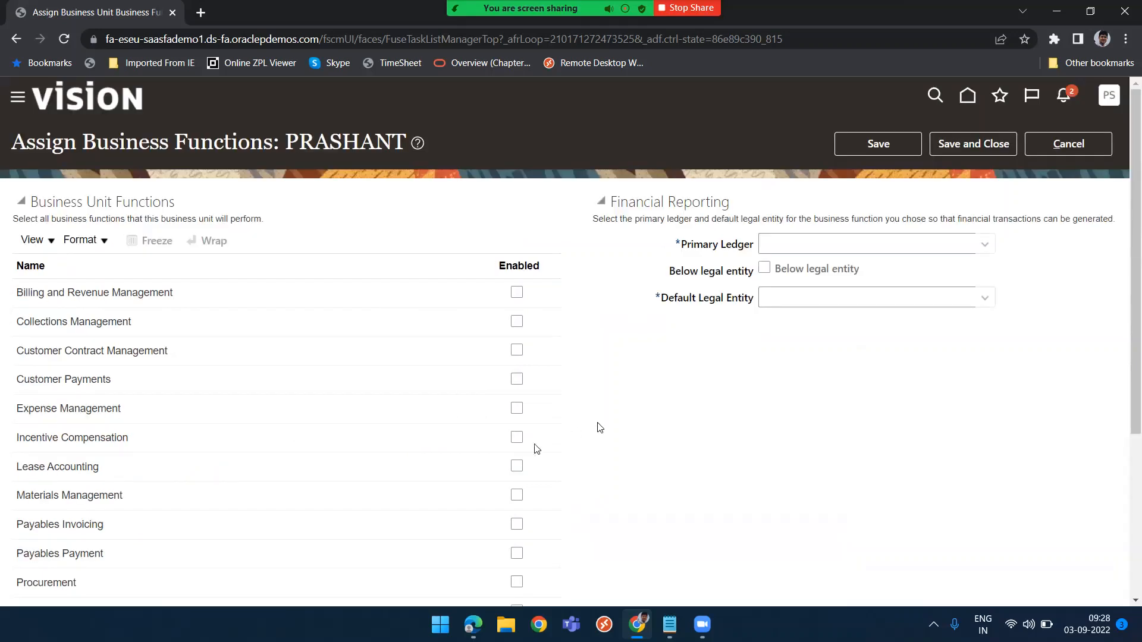
scroll(622, 426, "down", 3)
scroll(624, 427, "down", 1)
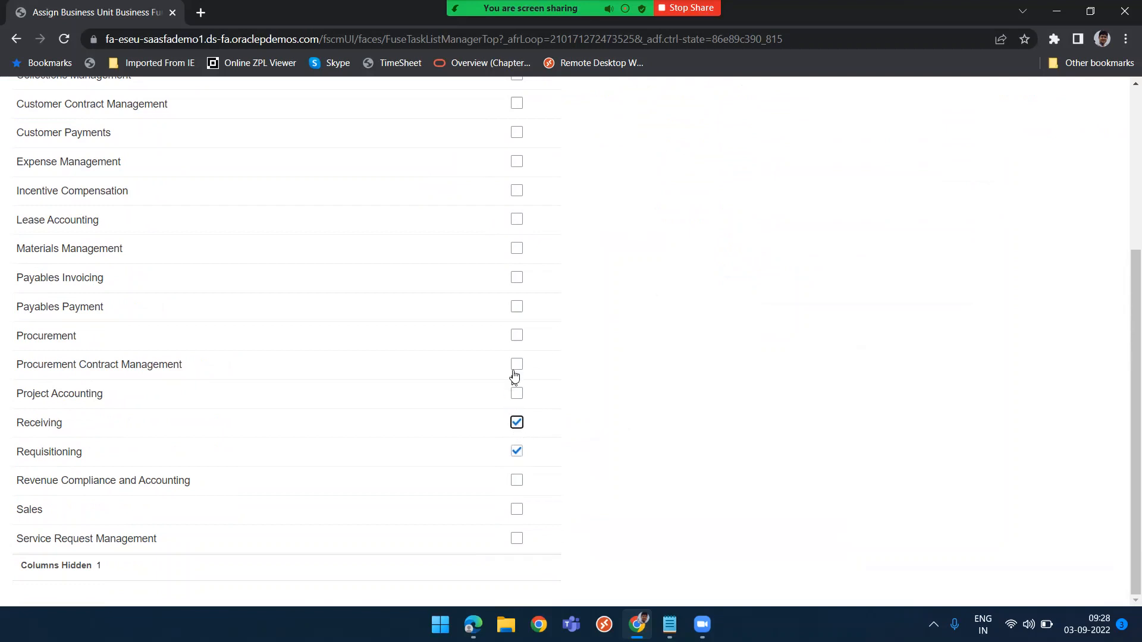
left_click(517, 336)
left_click(517, 248)
scroll(447, 182, "up", 2)
scroll(447, 181, "down", 2)
scroll(648, 369, "up", 4)
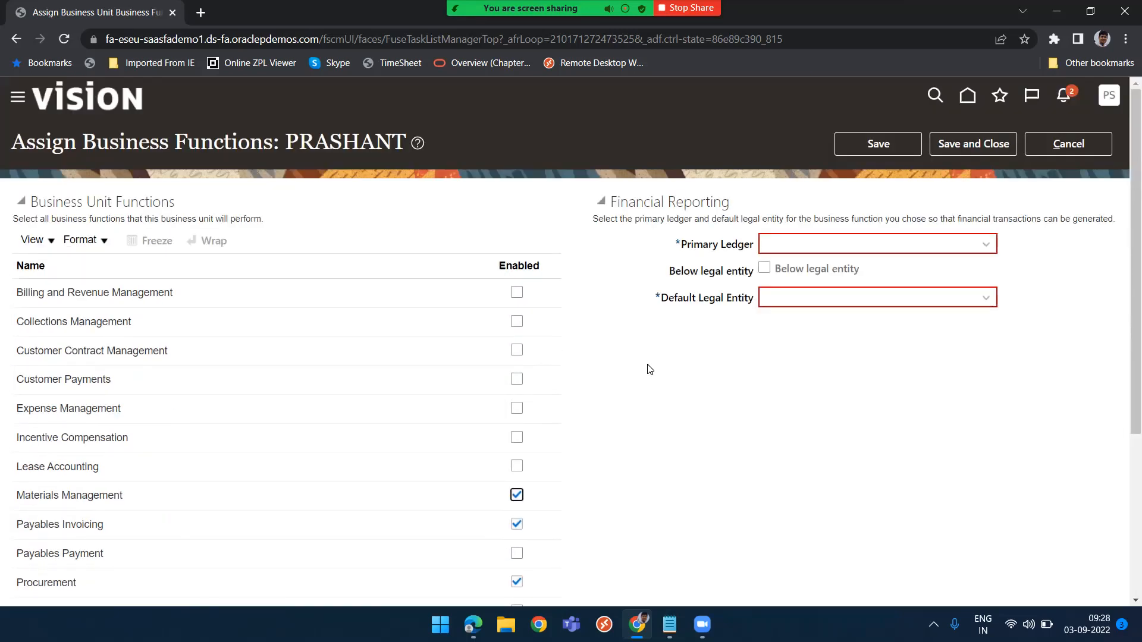
Set the primary ledger to US Primary Ledger with US1 Legal Entity using the ledger search
left_click(858, 245)
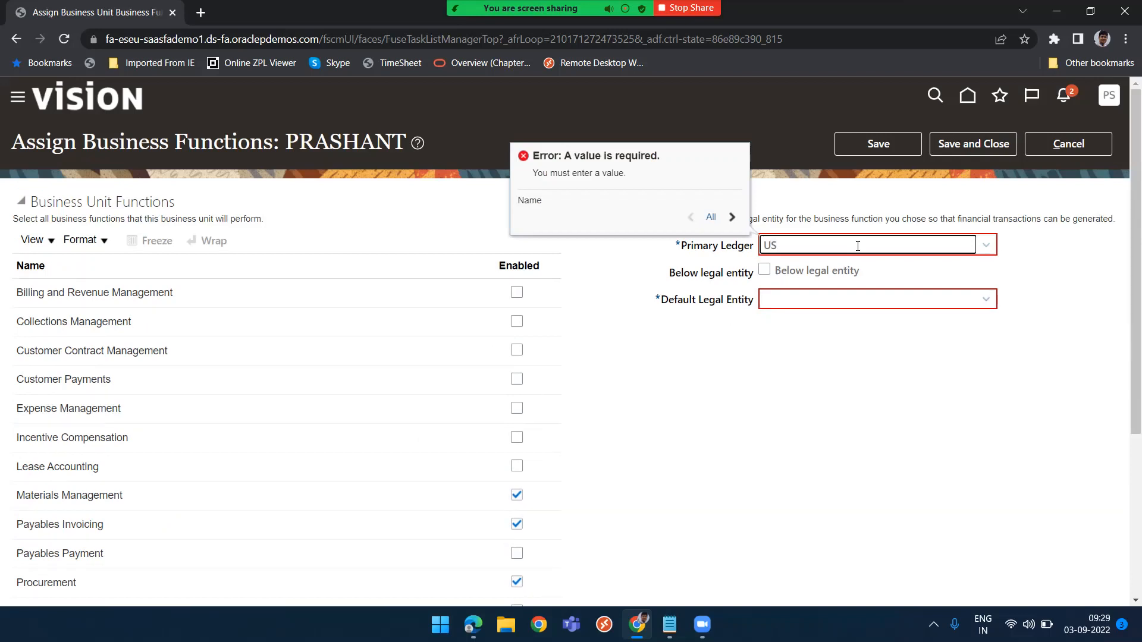
key("Tab")
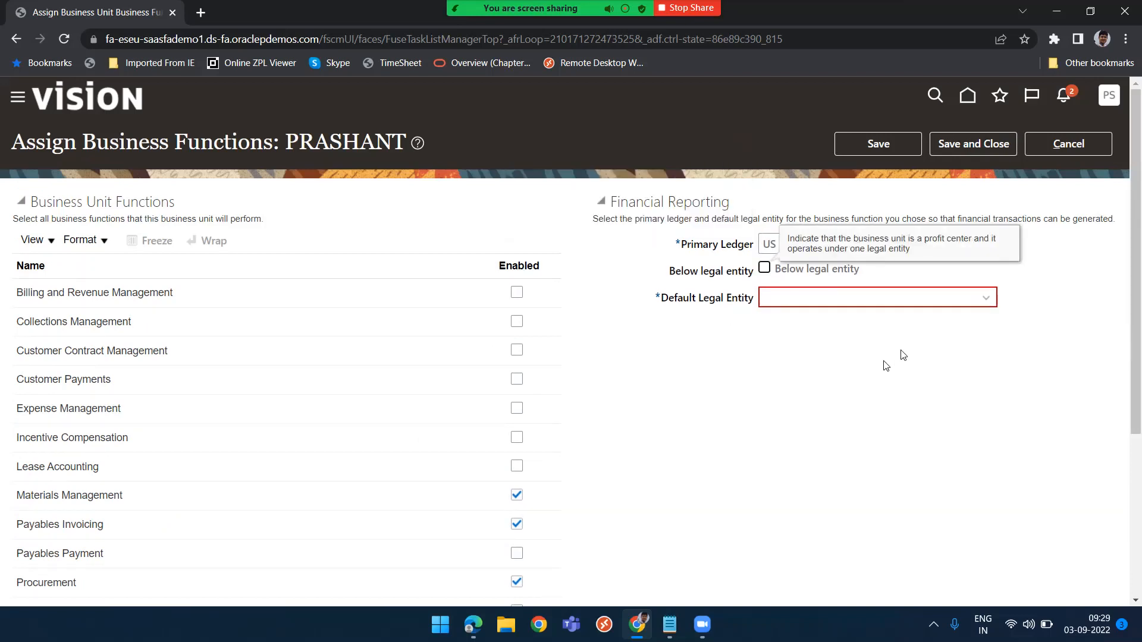
left_click(1047, 237)
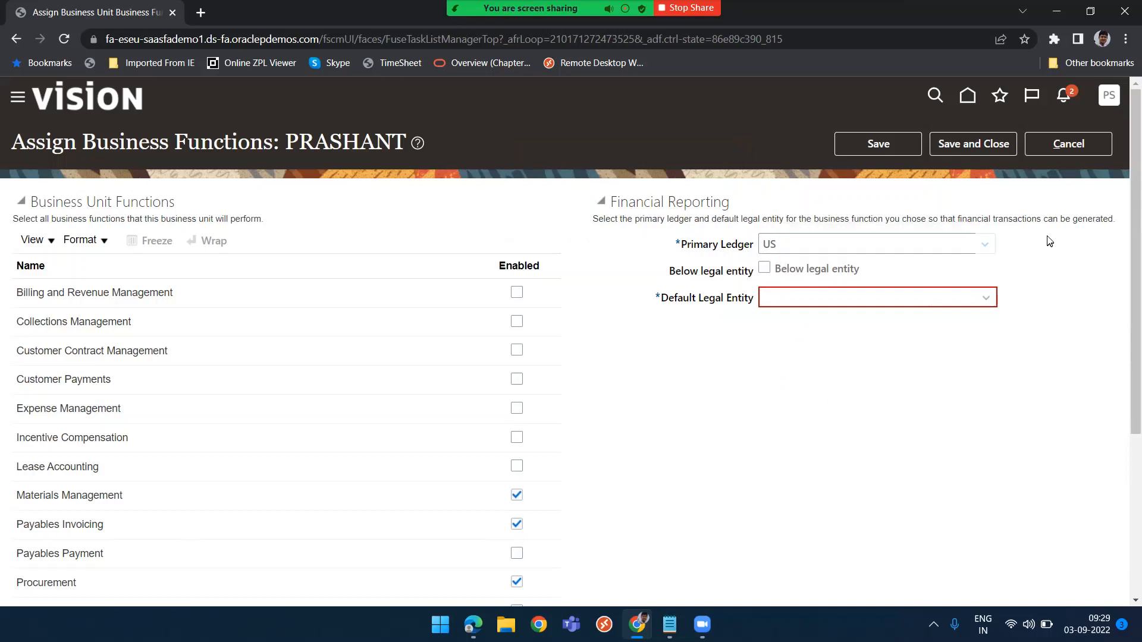
left_click(983, 244)
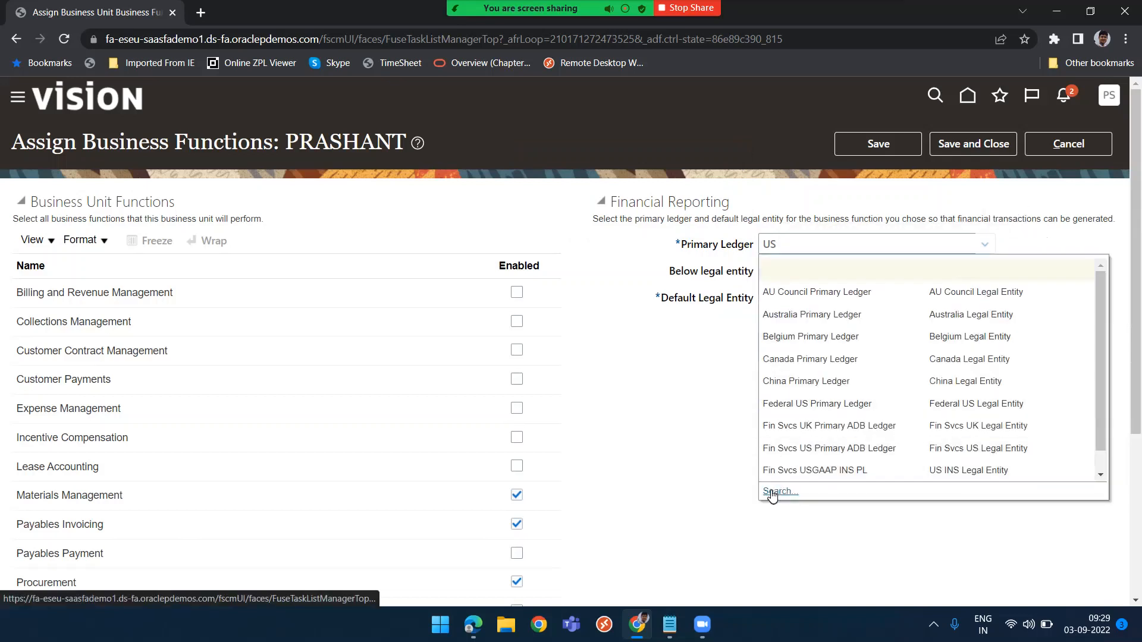
left_click(772, 493)
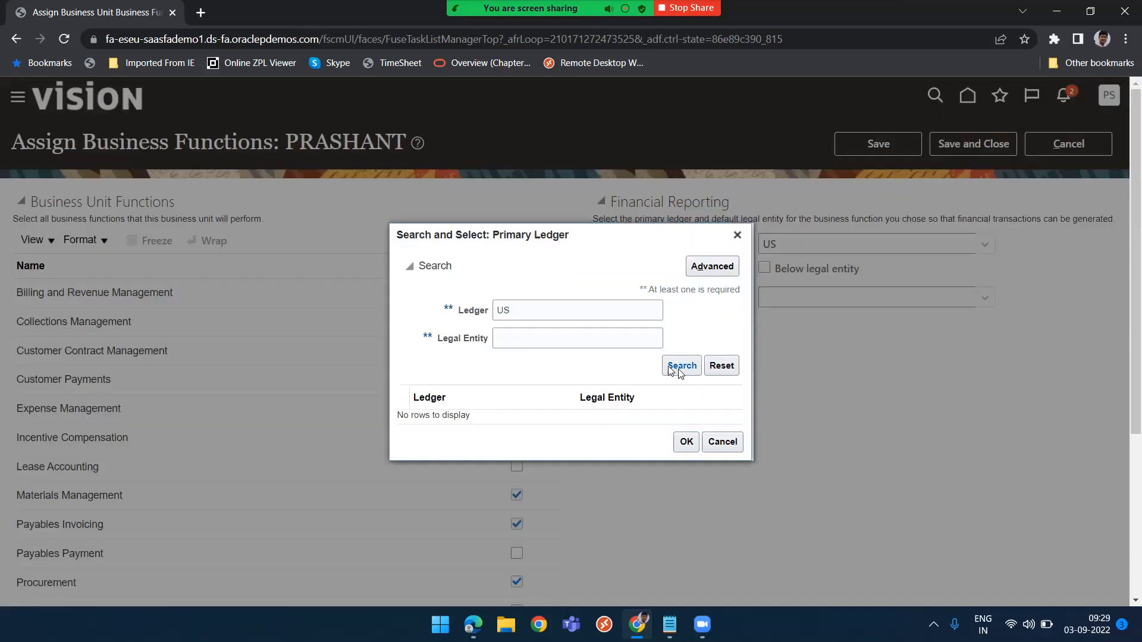
left_click(685, 370)
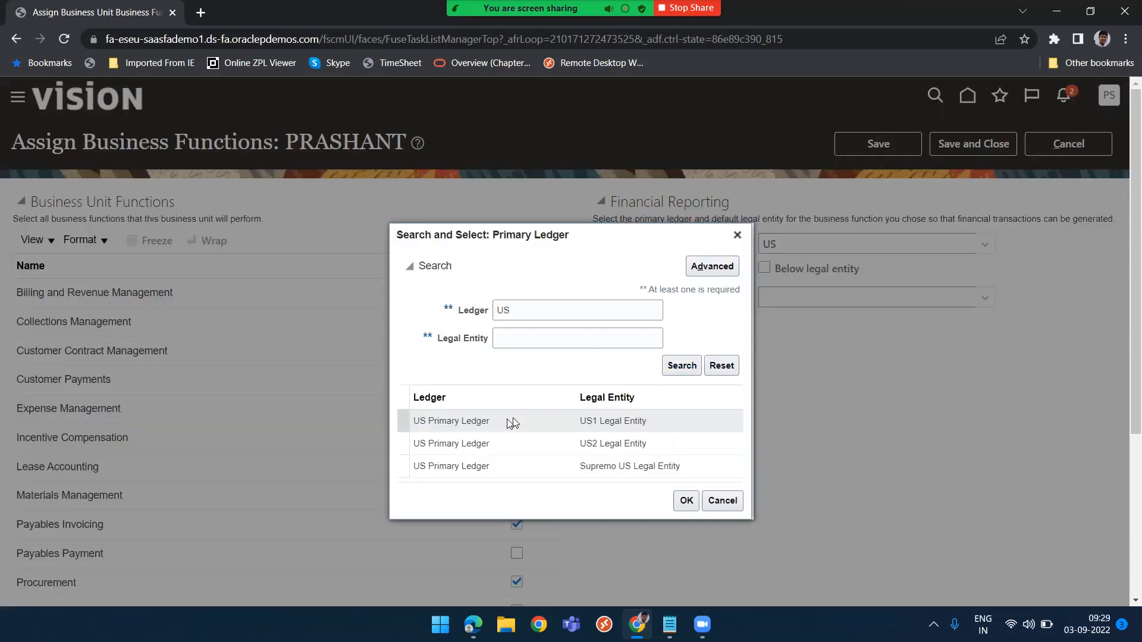
left_click(547, 393)
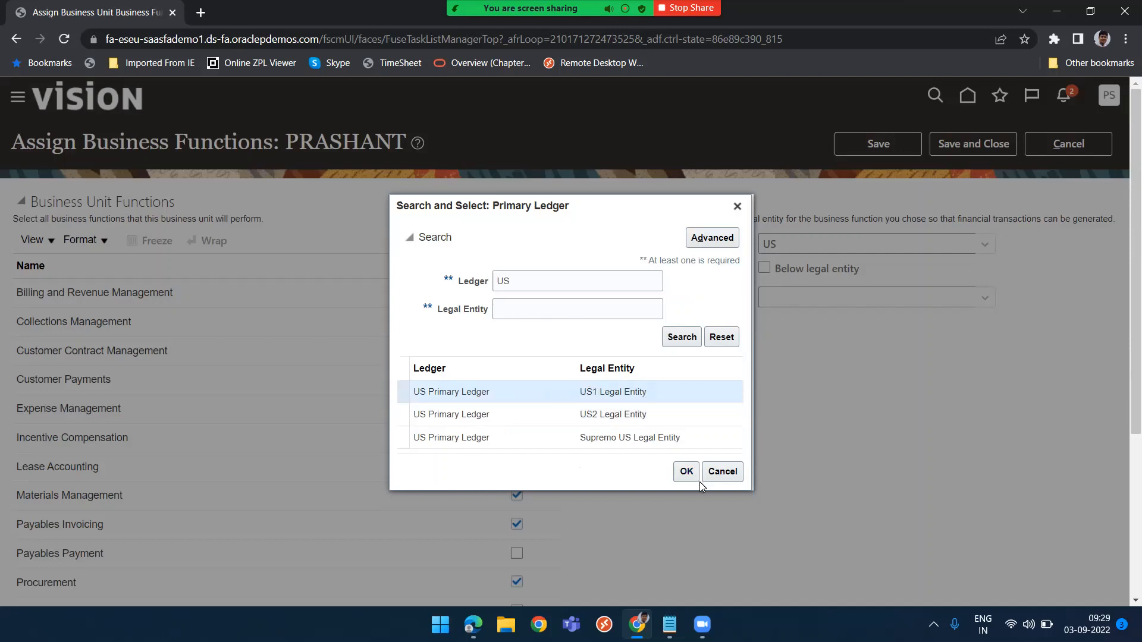
left_click(688, 473)
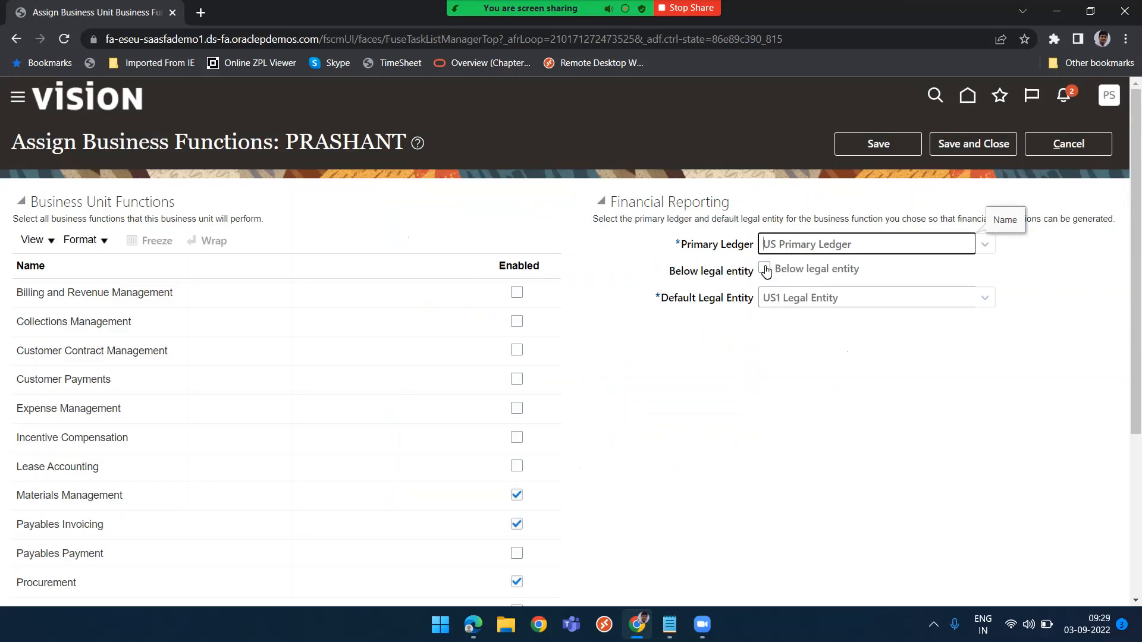
Mark the business unit as below legal entity, save and close, and accept the warning
left_click(765, 269)
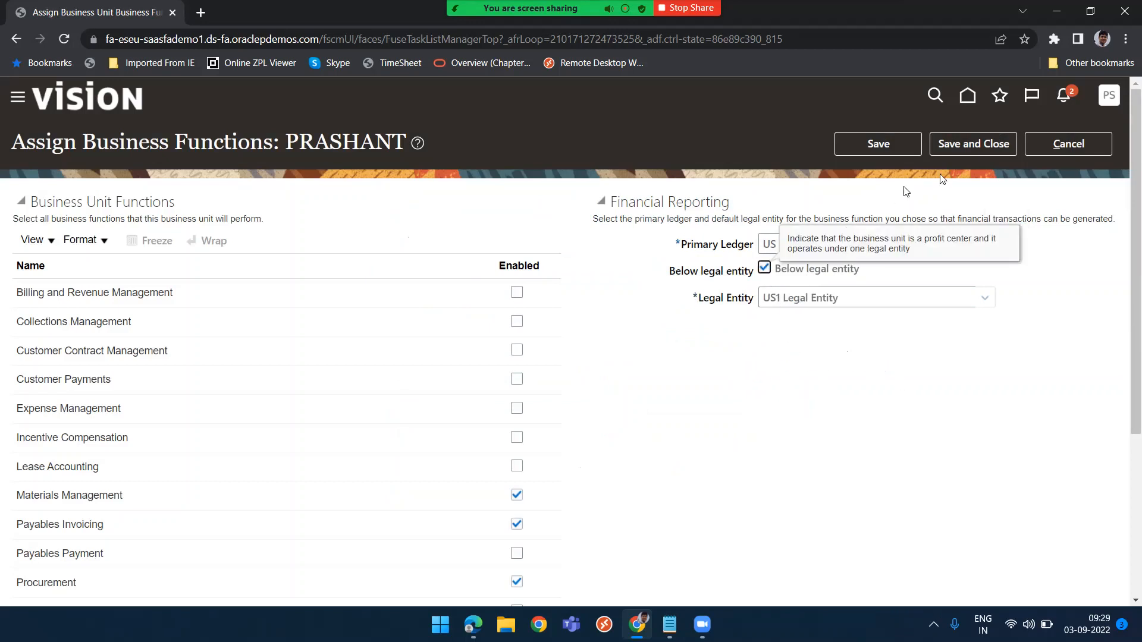
left_click(976, 149)
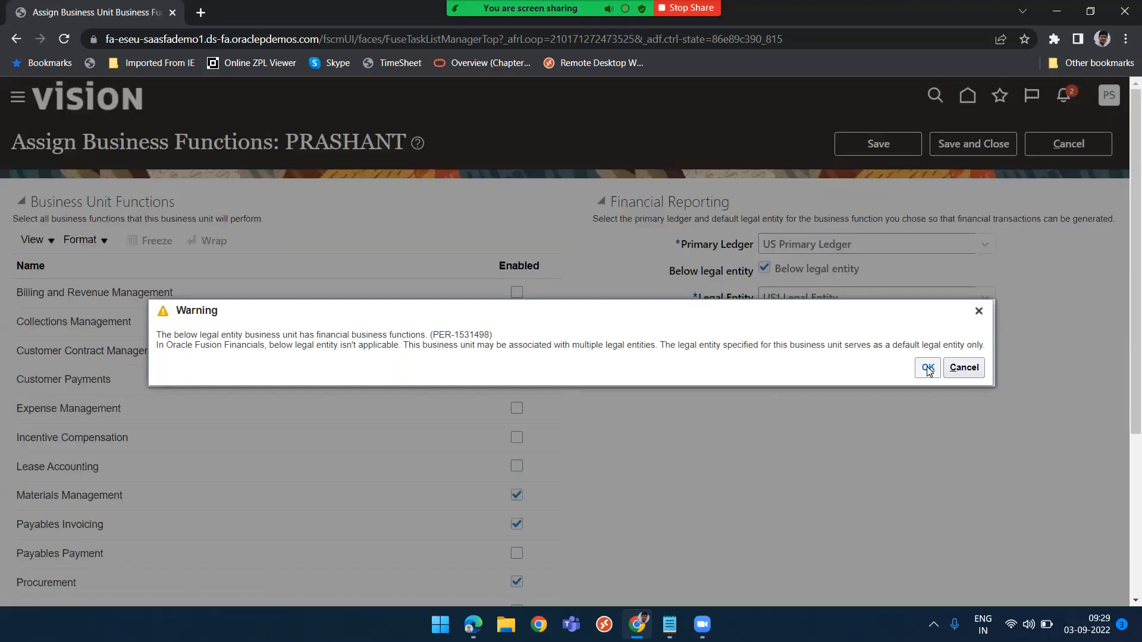
left_click(927, 366)
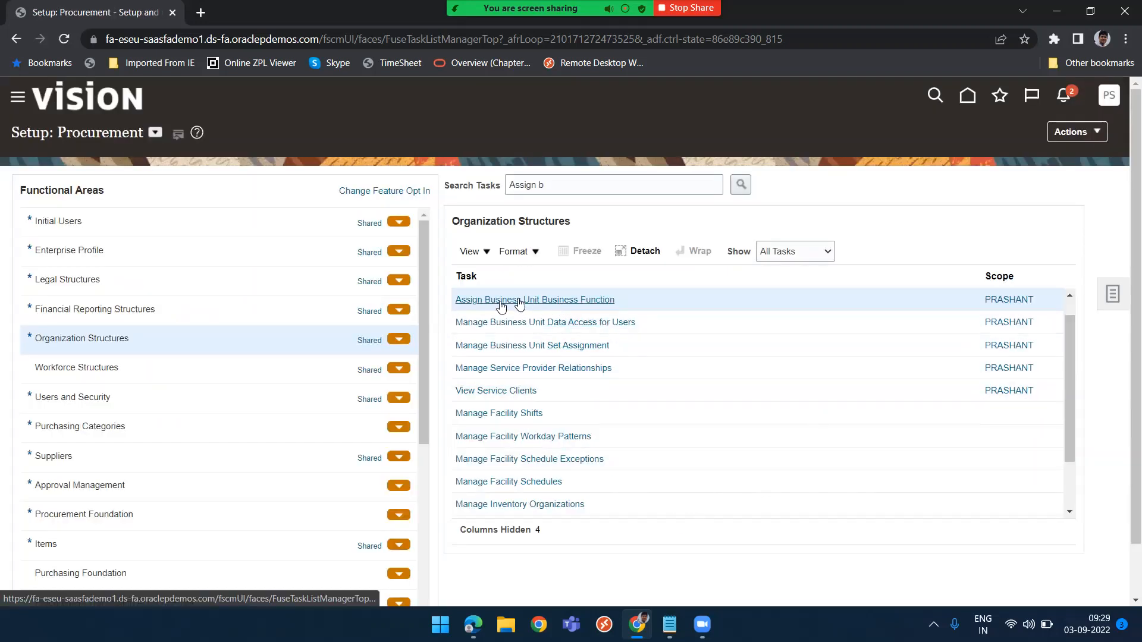
scroll(551, 327, "up", 1)
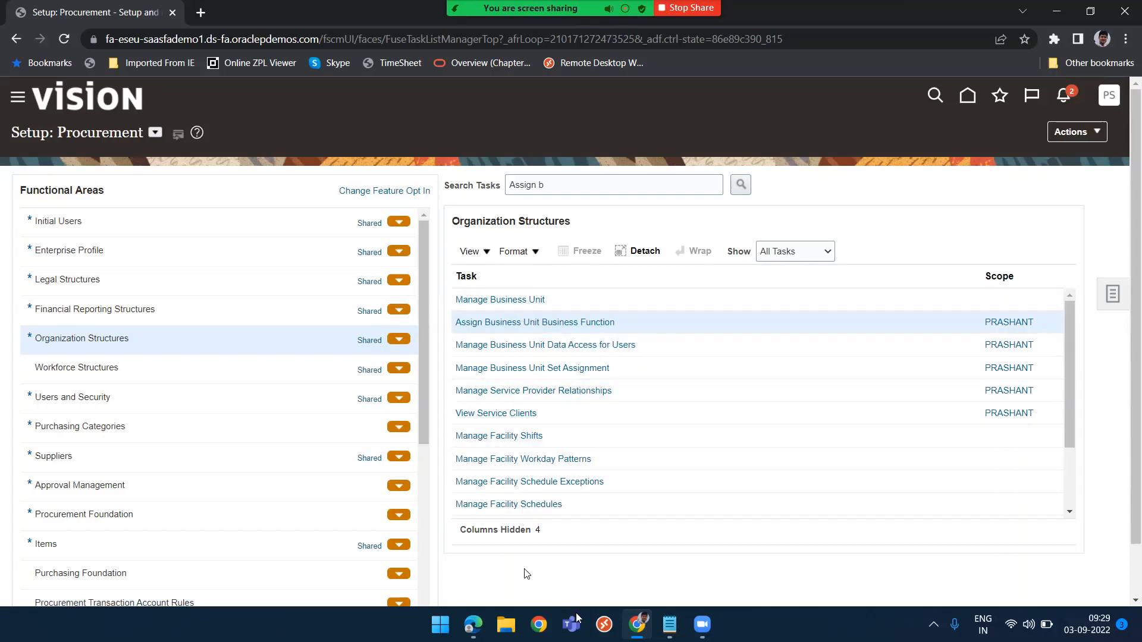
Switch to the new user's session, try opening Purchase Requisitions, and close the resulting error message
key("alt+Tab")
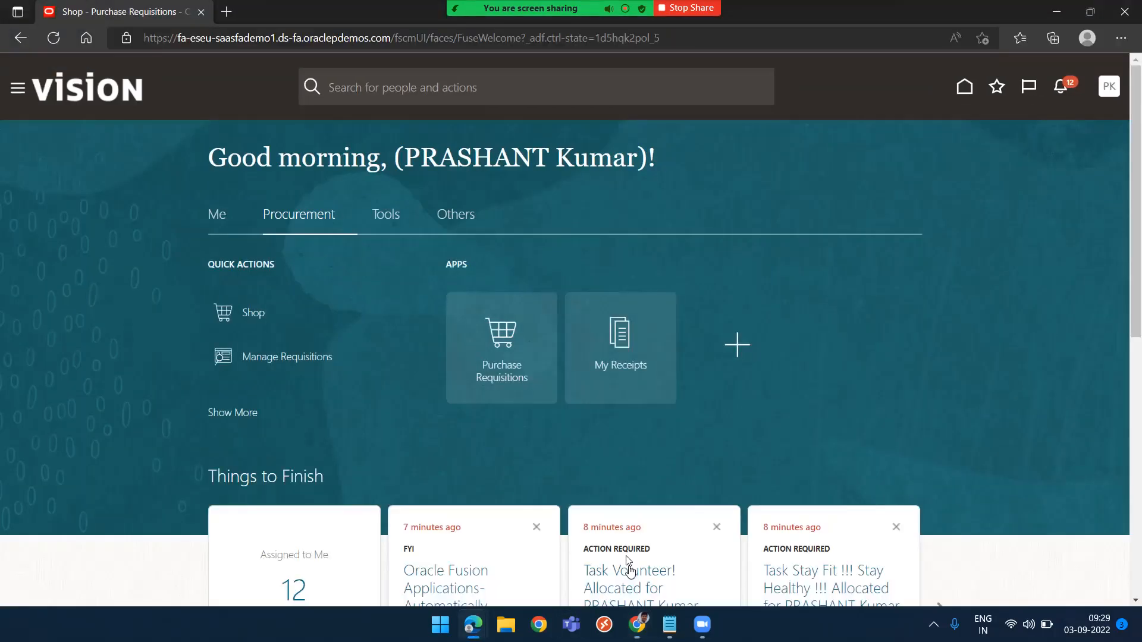
left_click(500, 336)
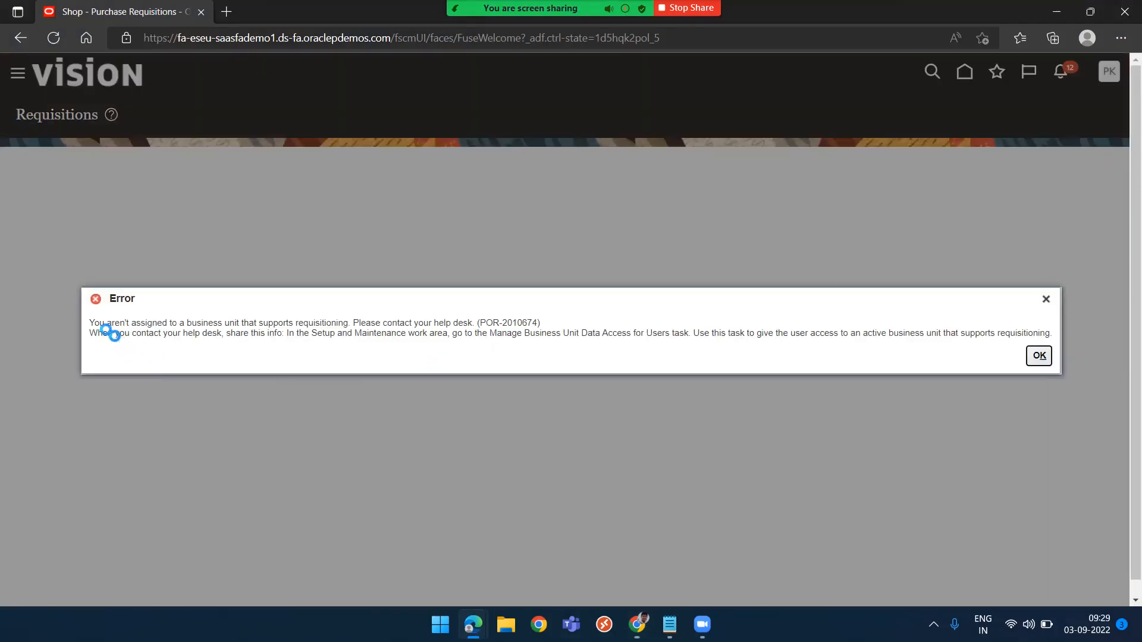
left_click_drag(90, 323, 349, 323)
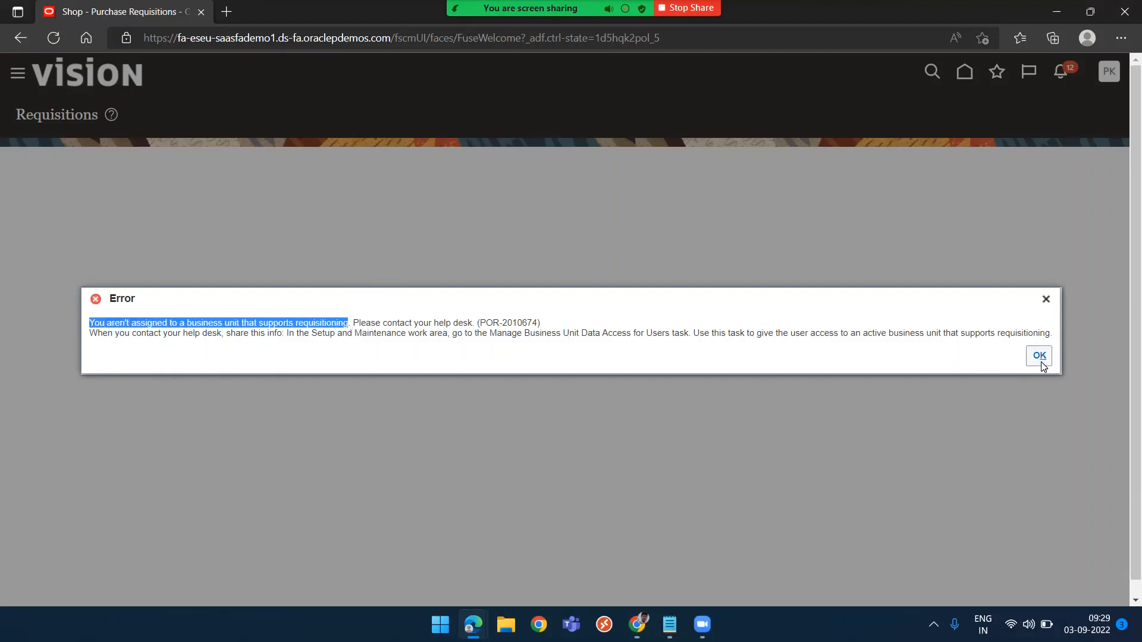
left_click(1040, 356)
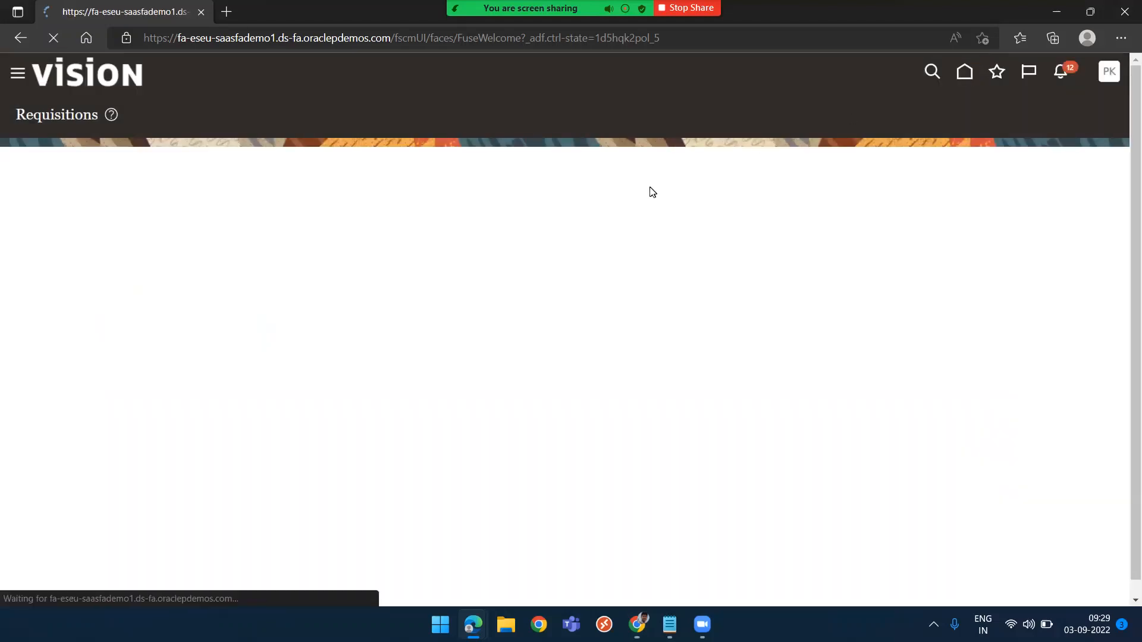
Open the Configure Requisitioning Business Function task with PRASHANT as the requisitioning business unit
key("alt+Tab")
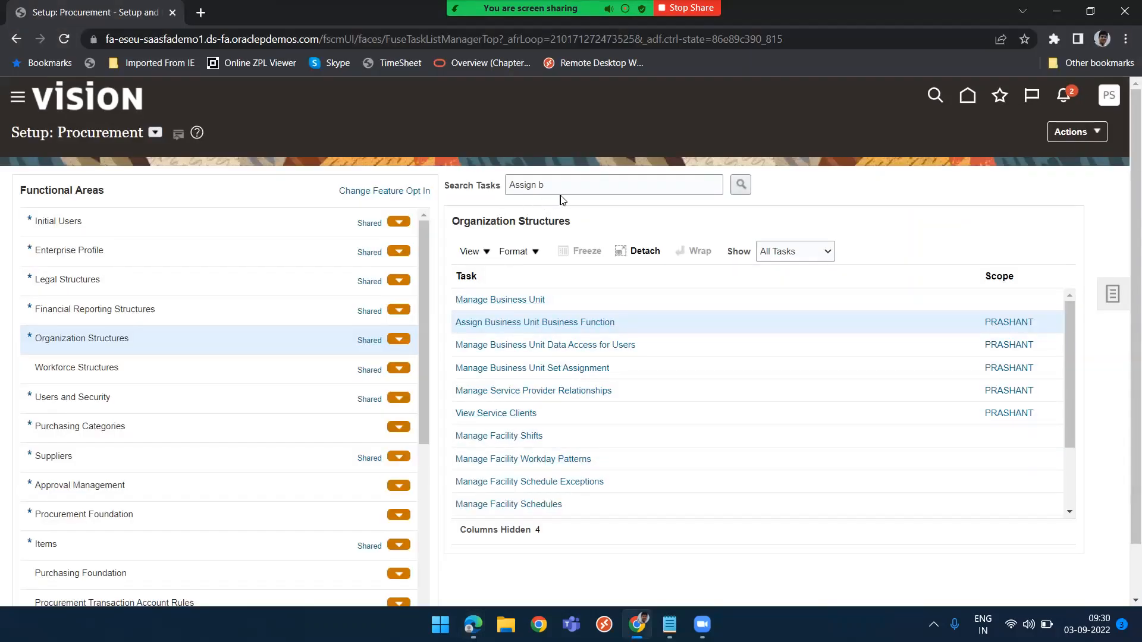
left_click_drag(567, 184, 466, 183)
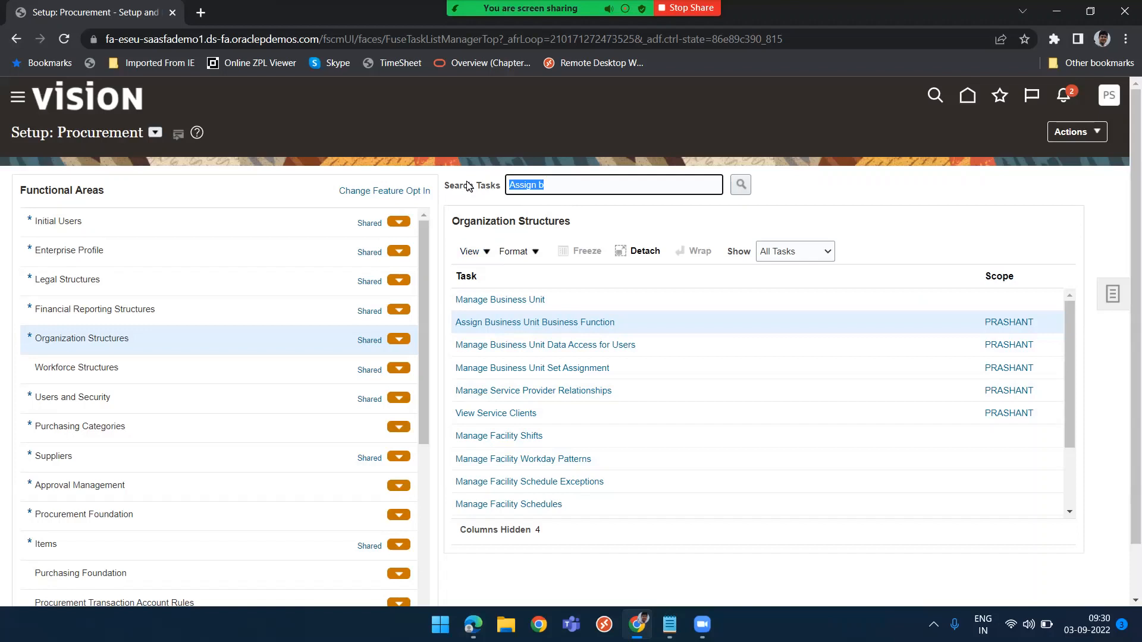
type("Configure Req")
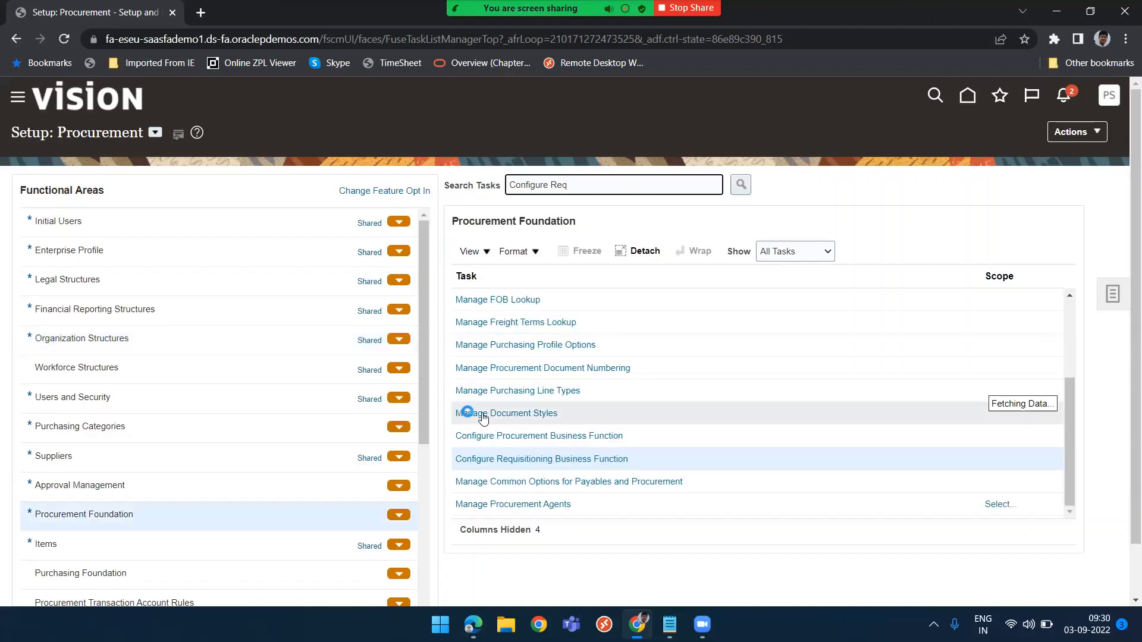
left_click(536, 462)
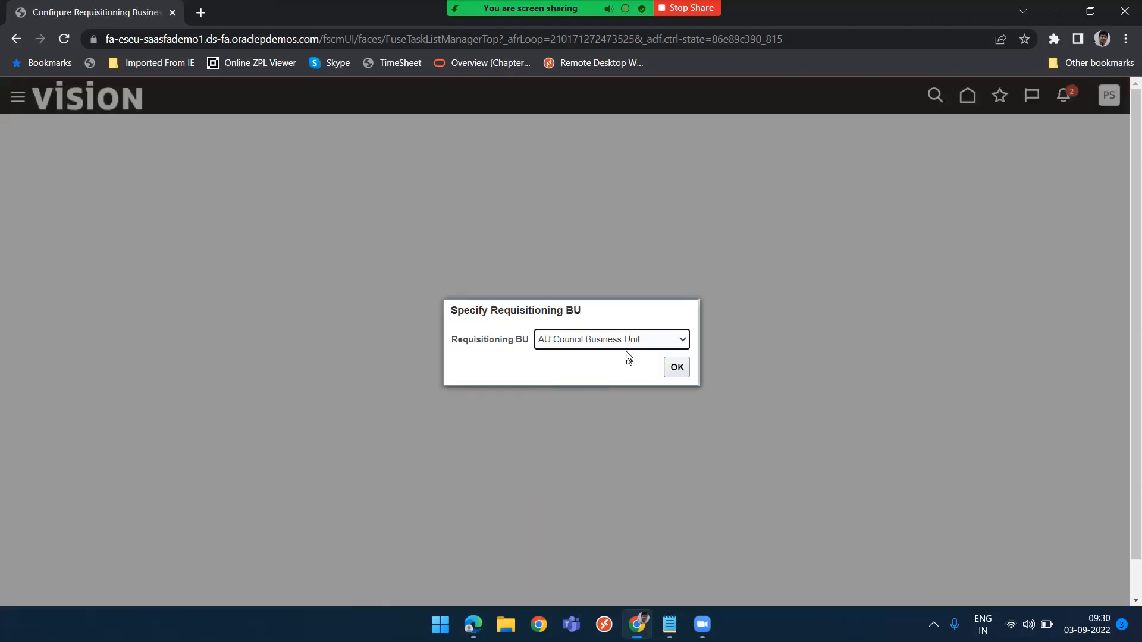
left_click(632, 346)
key("p")
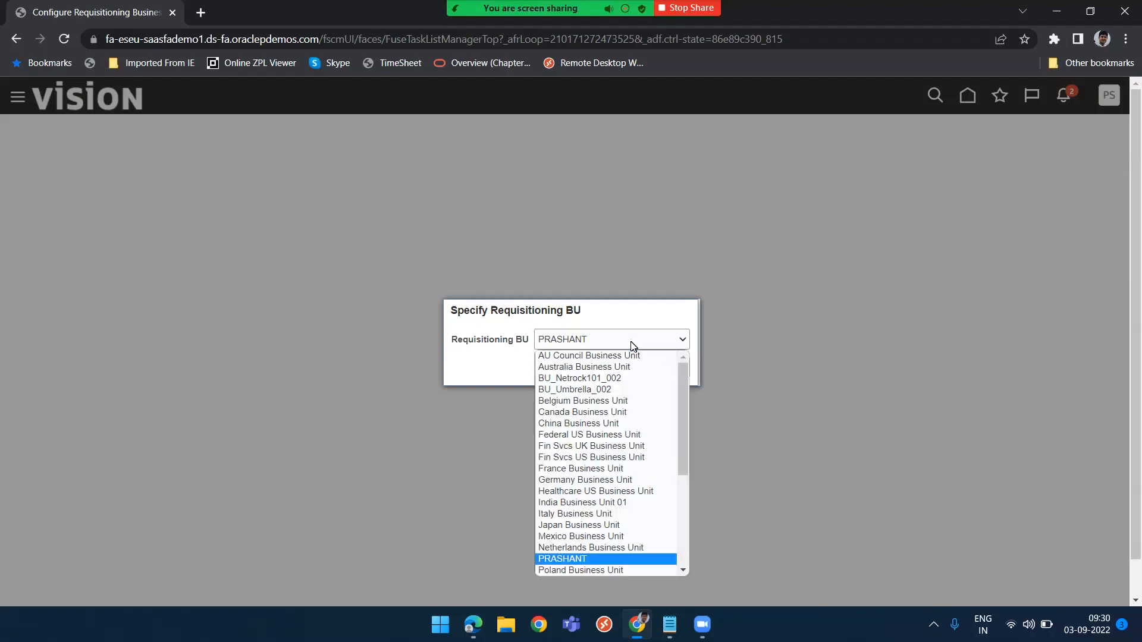
left_click(562, 562)
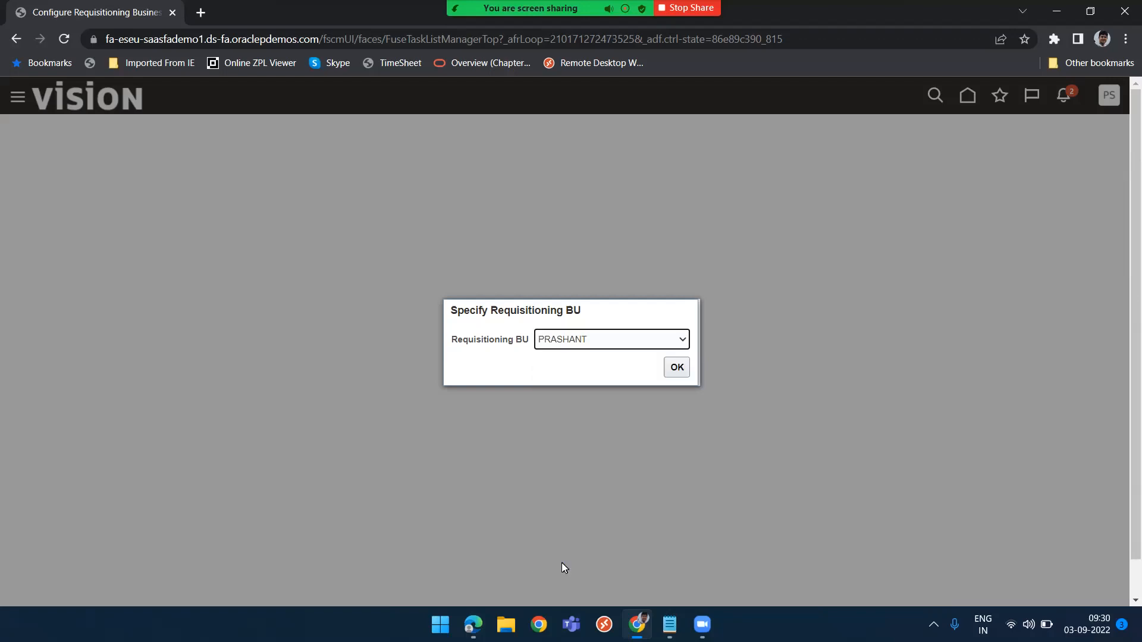
left_click(679, 369)
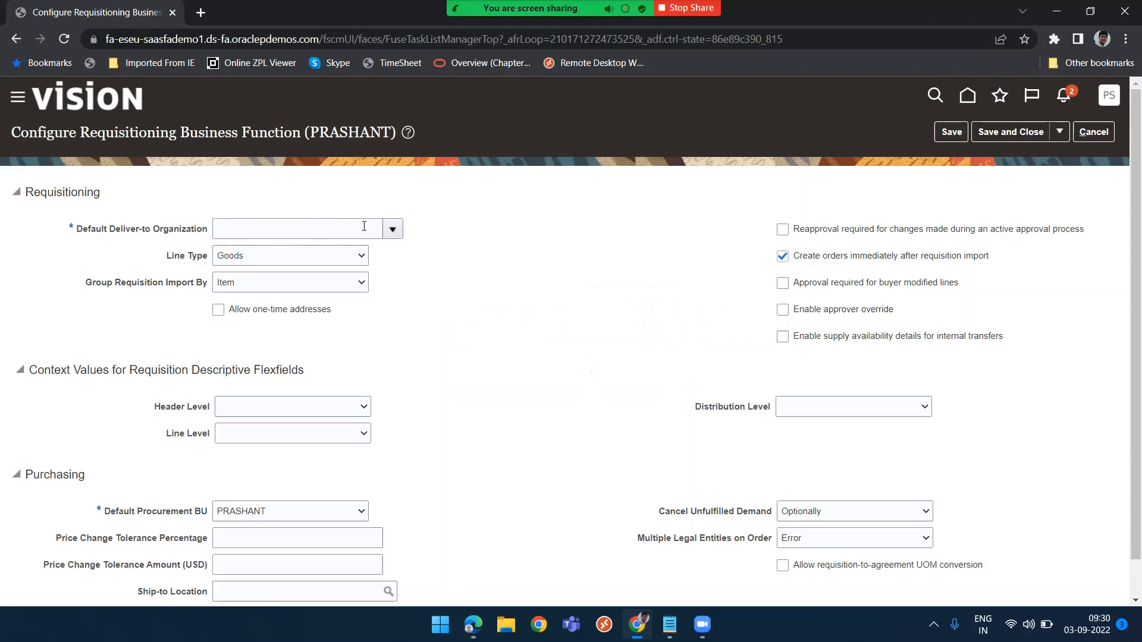
Try to search for a PRASHANT default deliver-to organization, then cancel the search and the requisitioning configuration
left_click(392, 229)
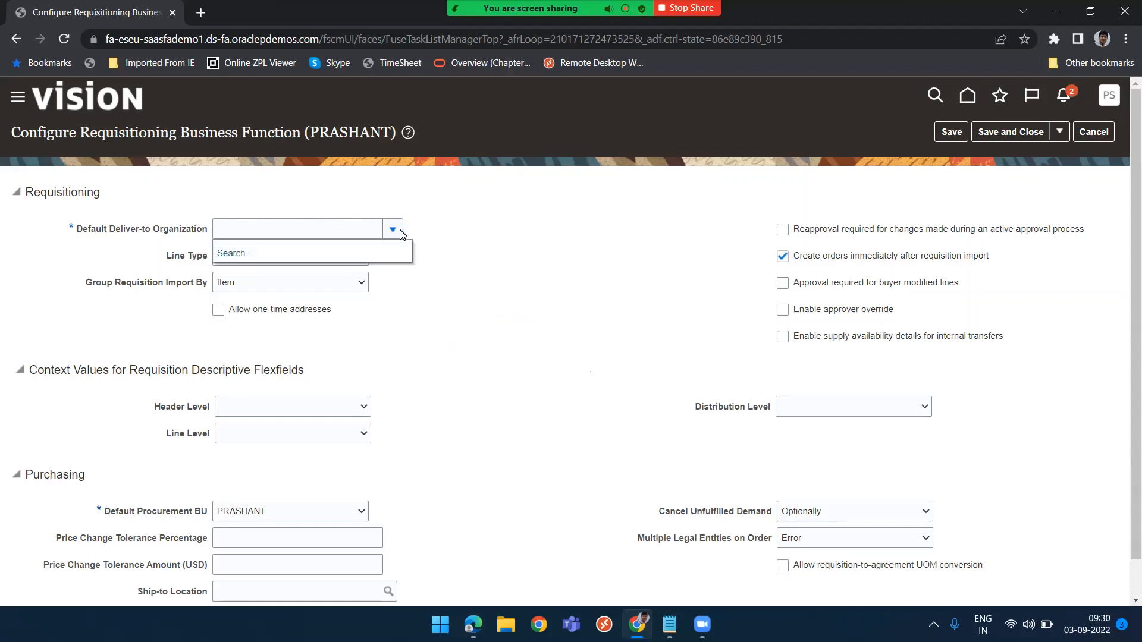
left_click(229, 253)
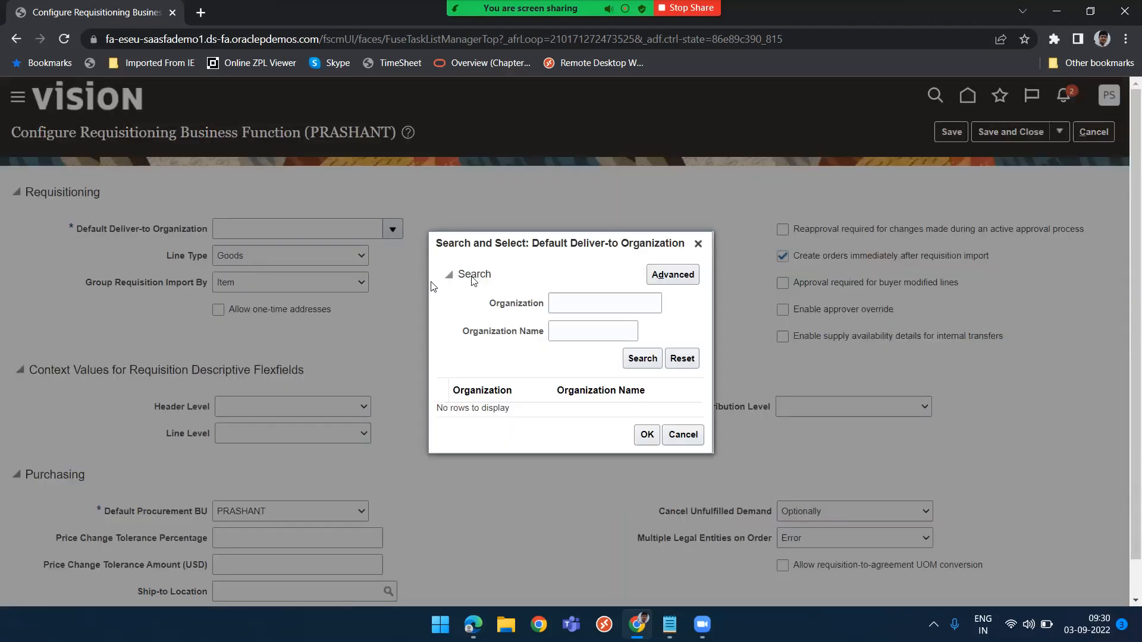
left_click(586, 305)
type("Oracle123")
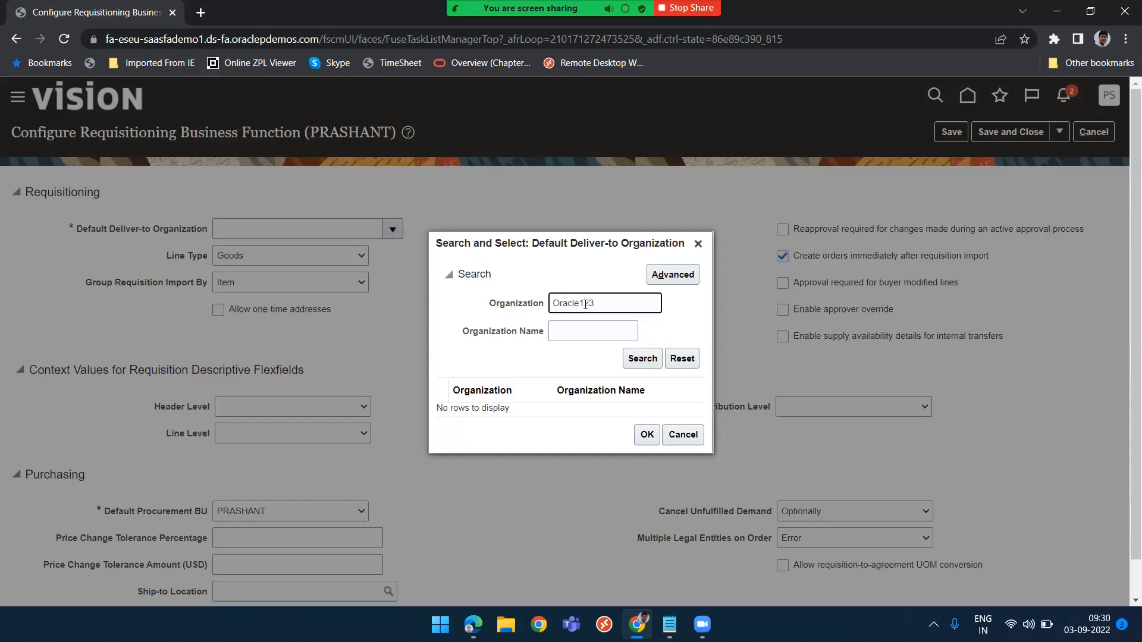
double_click(585, 304)
type("PRAS")
type("H")
left_click(648, 361)
left_click(683, 435)
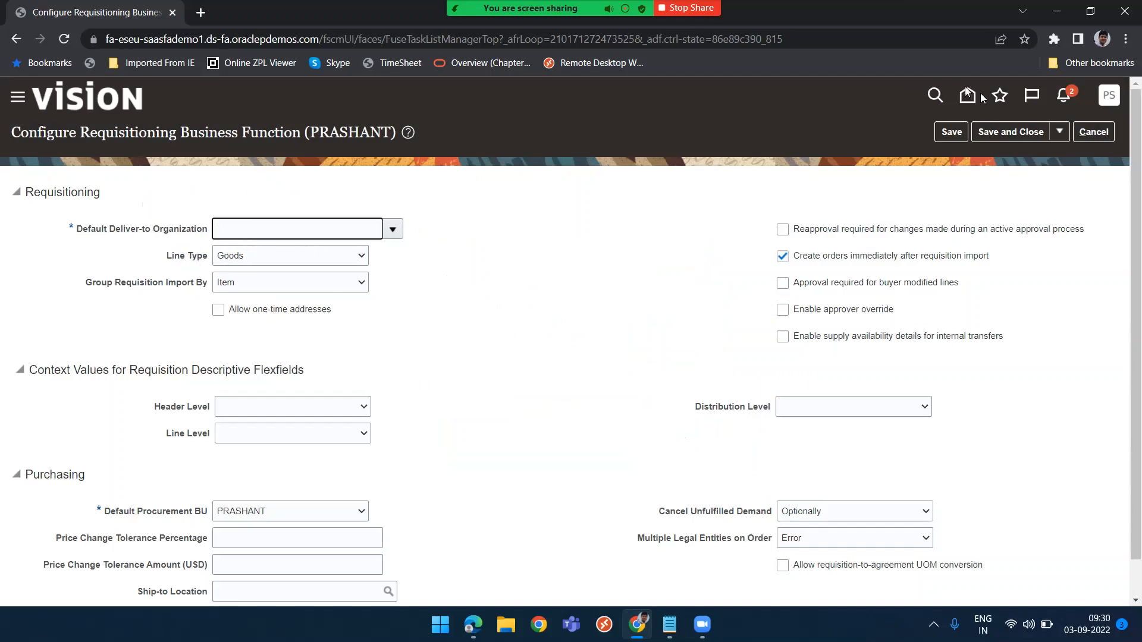
left_click(1107, 131)
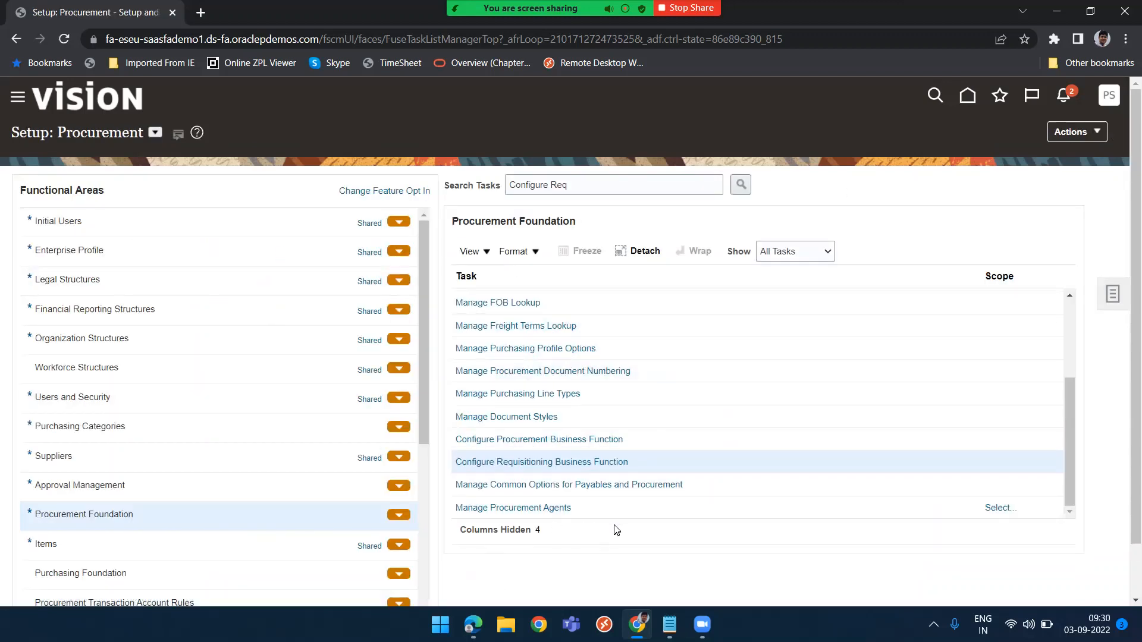
Open Manage Inventory Organizations and start a new inventory organization named PRASHANT with organization PRASHANT and management business unit PRASHANT
triple_click(581, 186)
type("In")
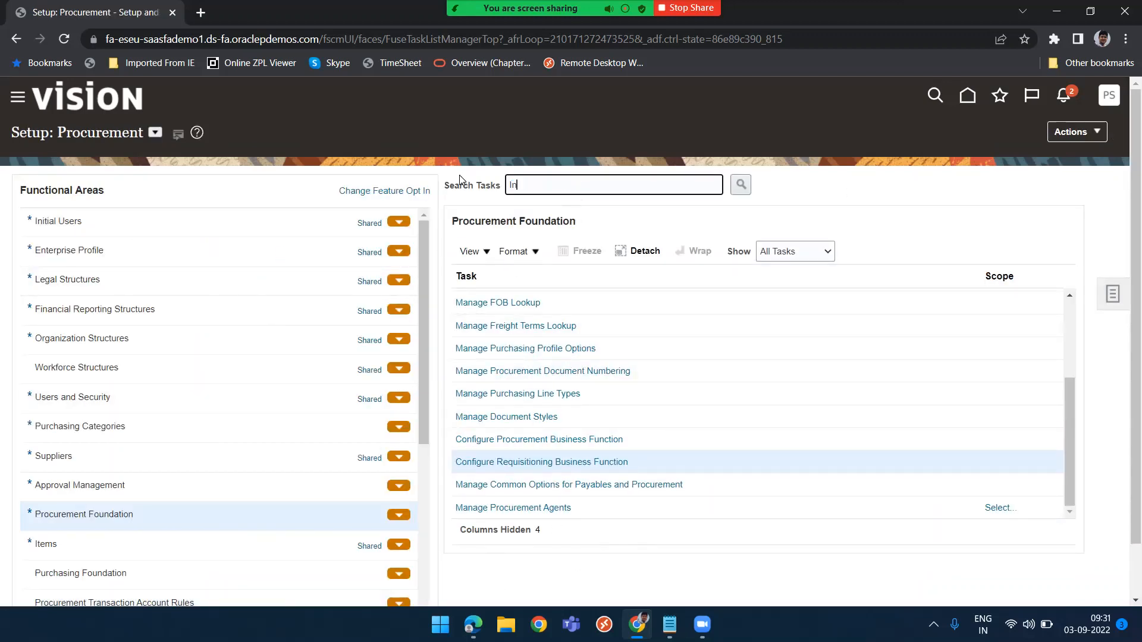
type("ventory org")
key("Return")
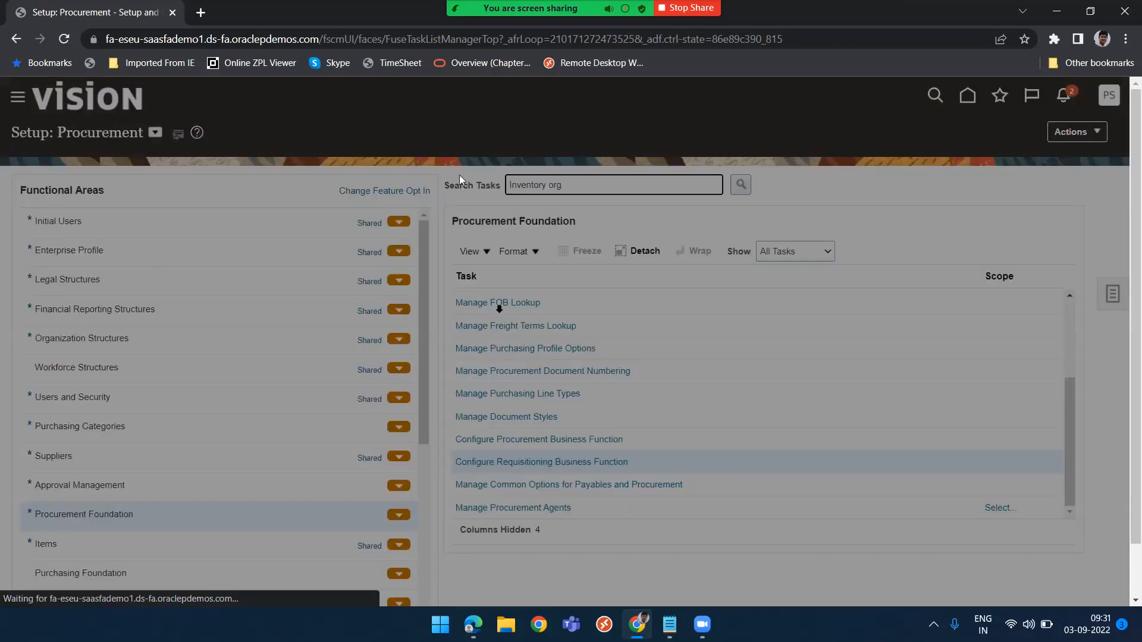
left_click(388, 328)
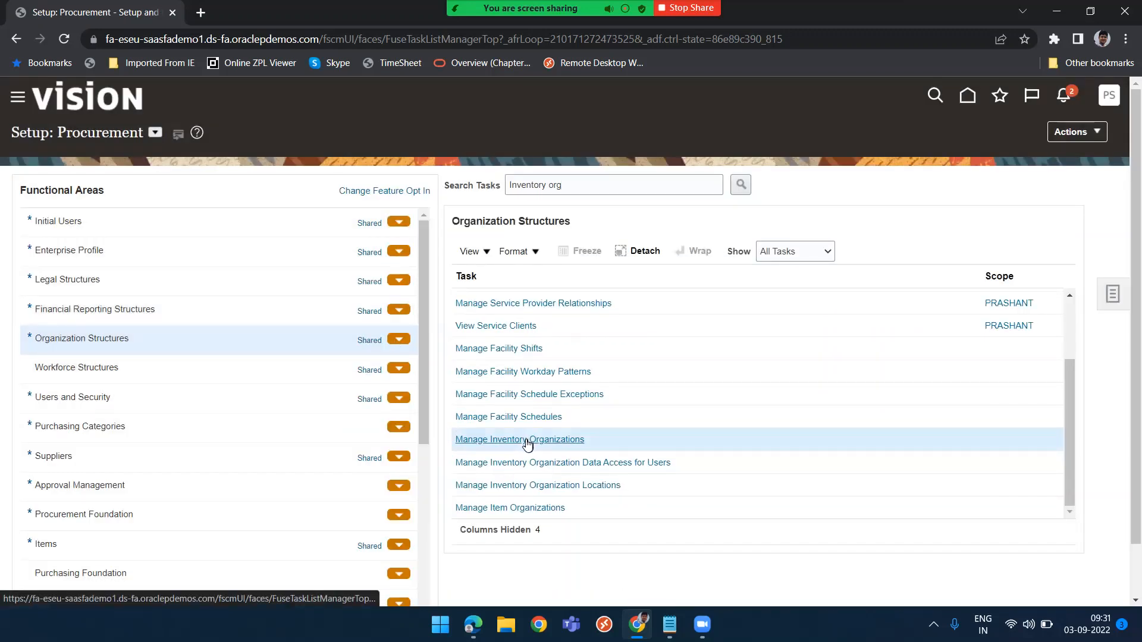
left_click(526, 440)
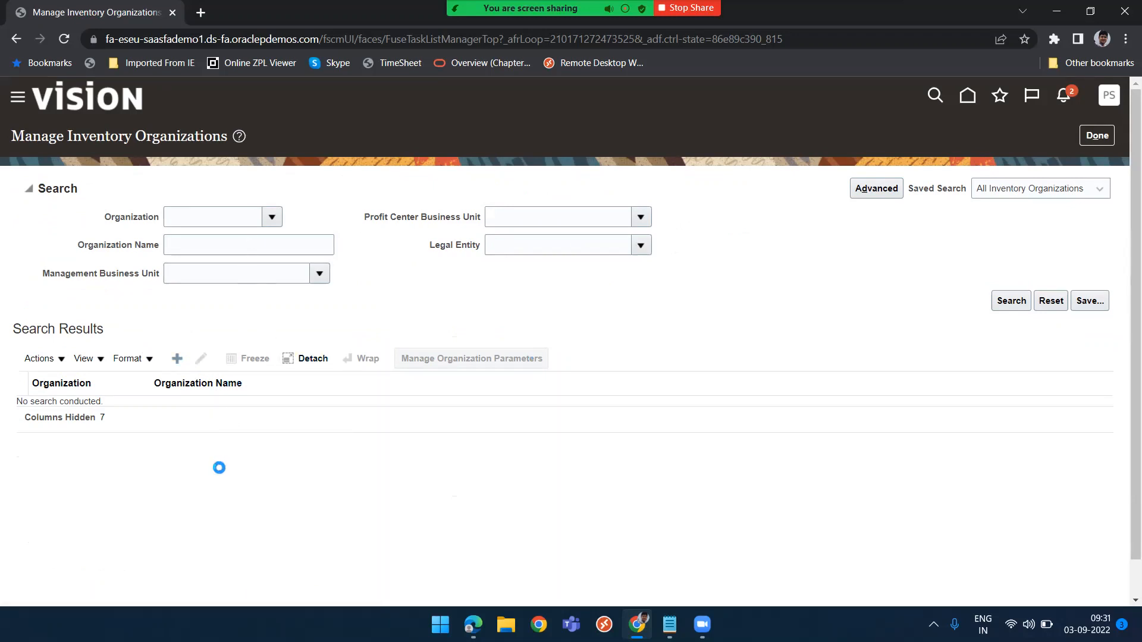
left_click(208, 259)
type("PRASHANT")
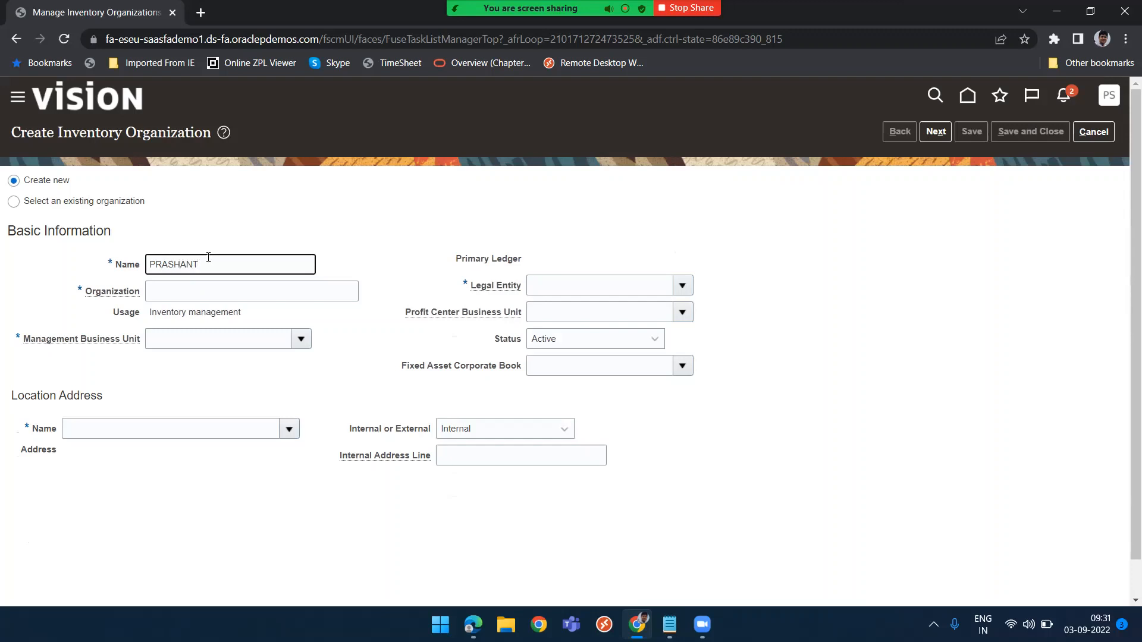
key("ctrl+a")
key("ctrl+c")
key("Tab")
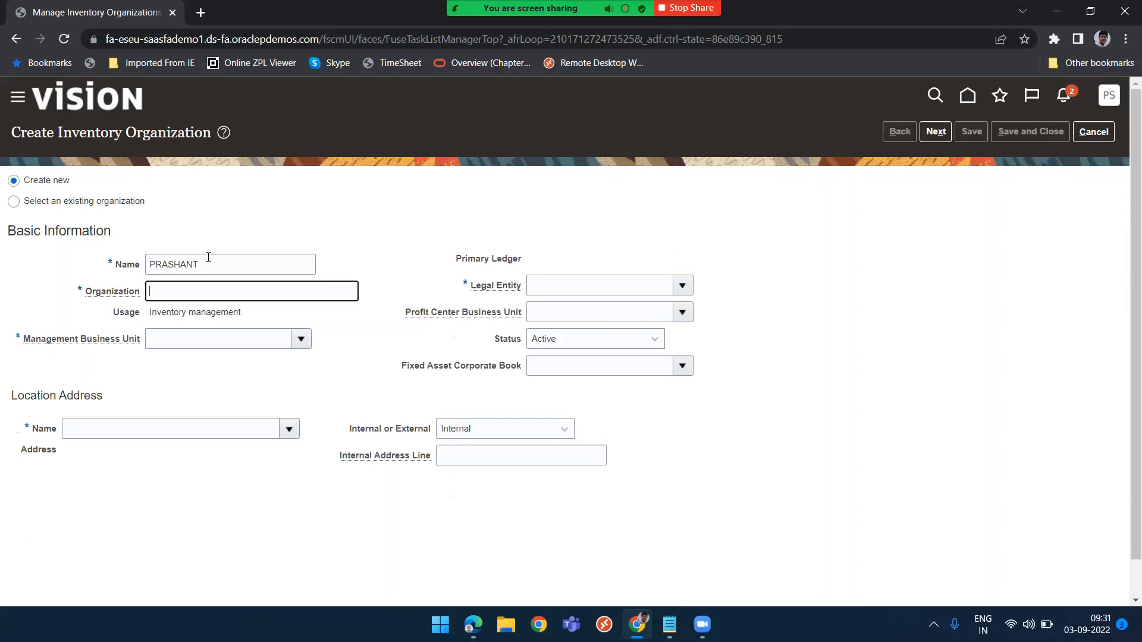
key("ctrl+v")
key("Tab")
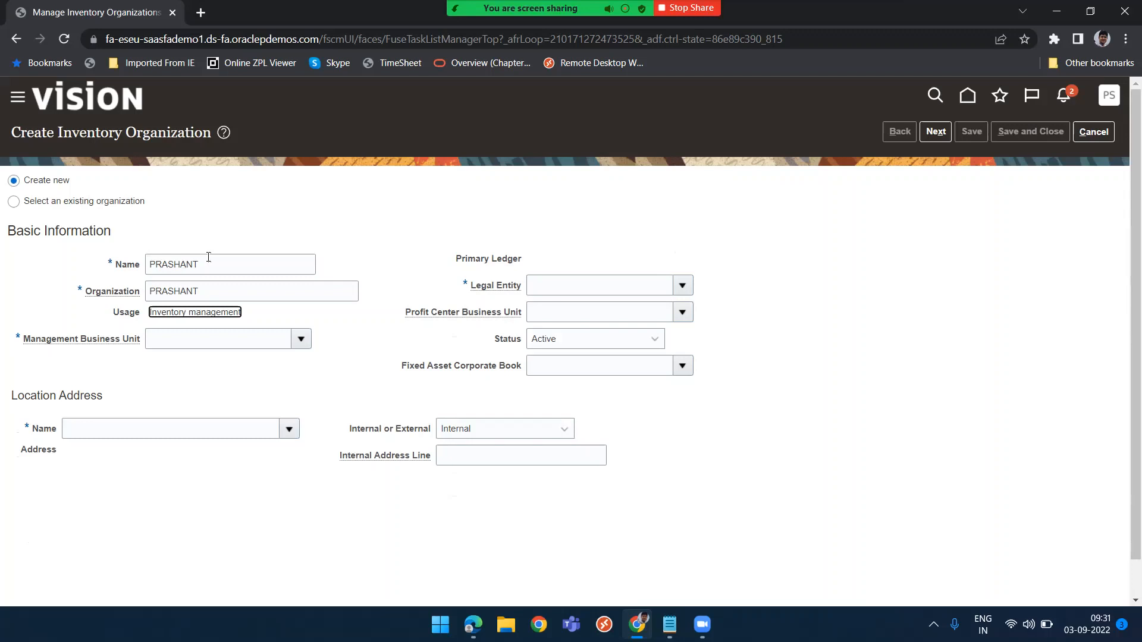
key("Tab")
key("ctrl+v")
key("Tab")
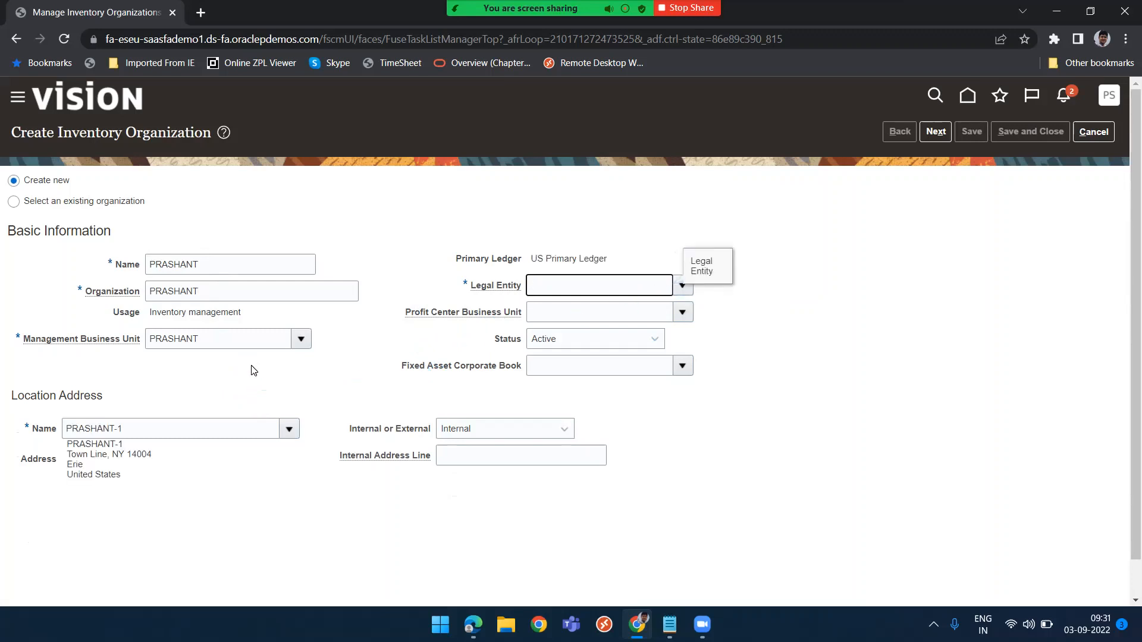
Set the inventory organization's legal entity to US1 Legal Entity and continue to its parameters
left_click(684, 292)
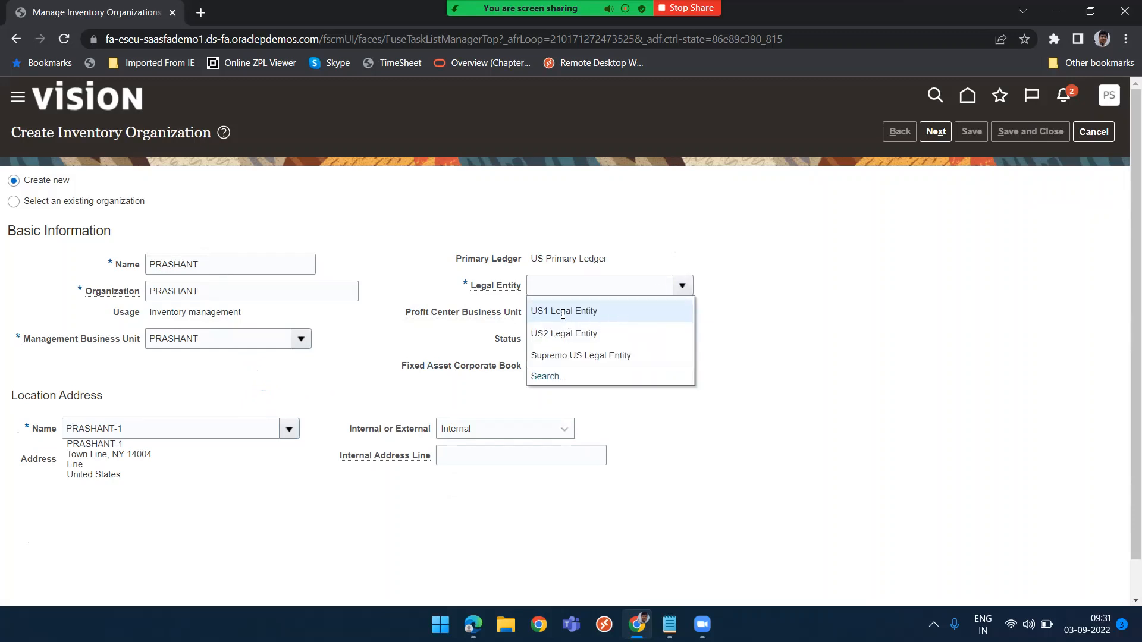
left_click(562, 315)
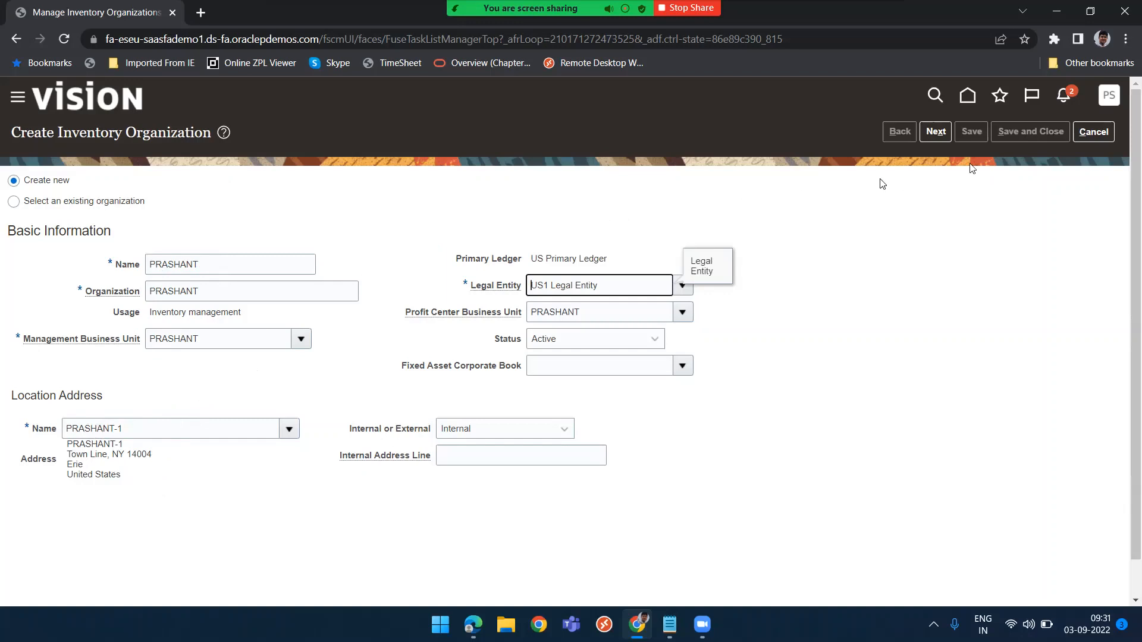
left_click(936, 132)
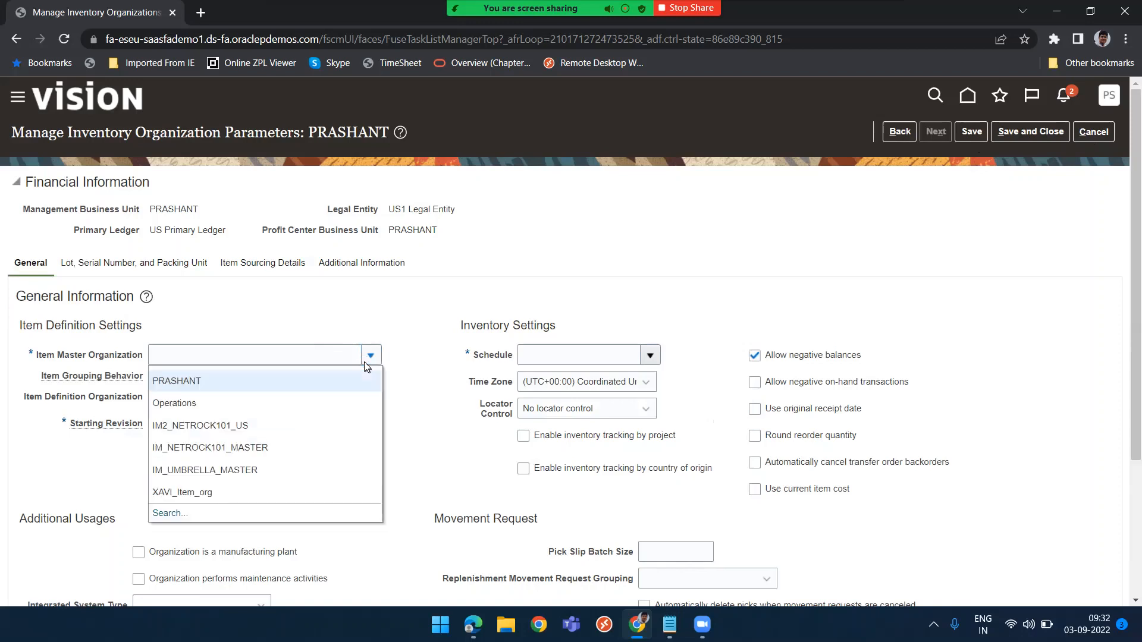
Set the item master organization to Operations and the item grouping behavior to Definition Organization
left_click(181, 403)
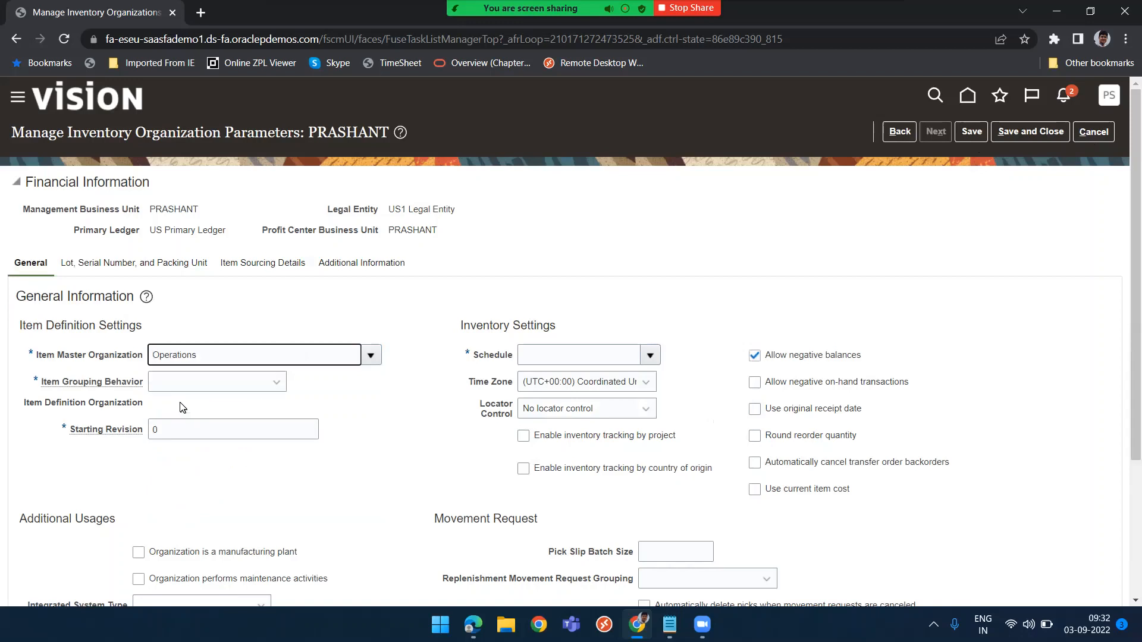
left_click(225, 387)
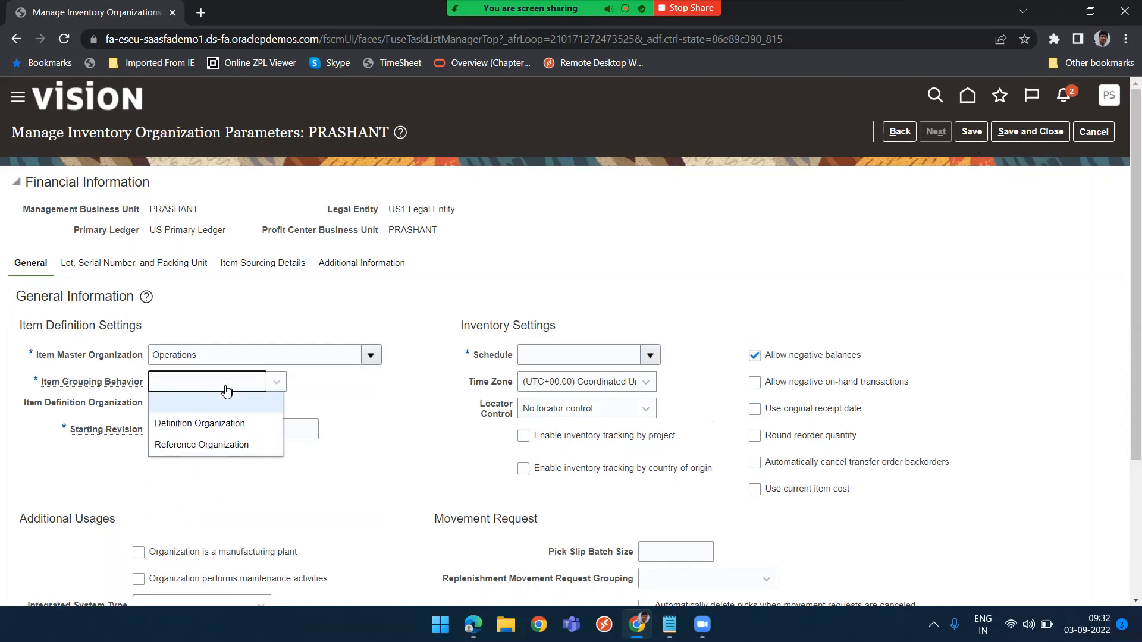
left_click(217, 425)
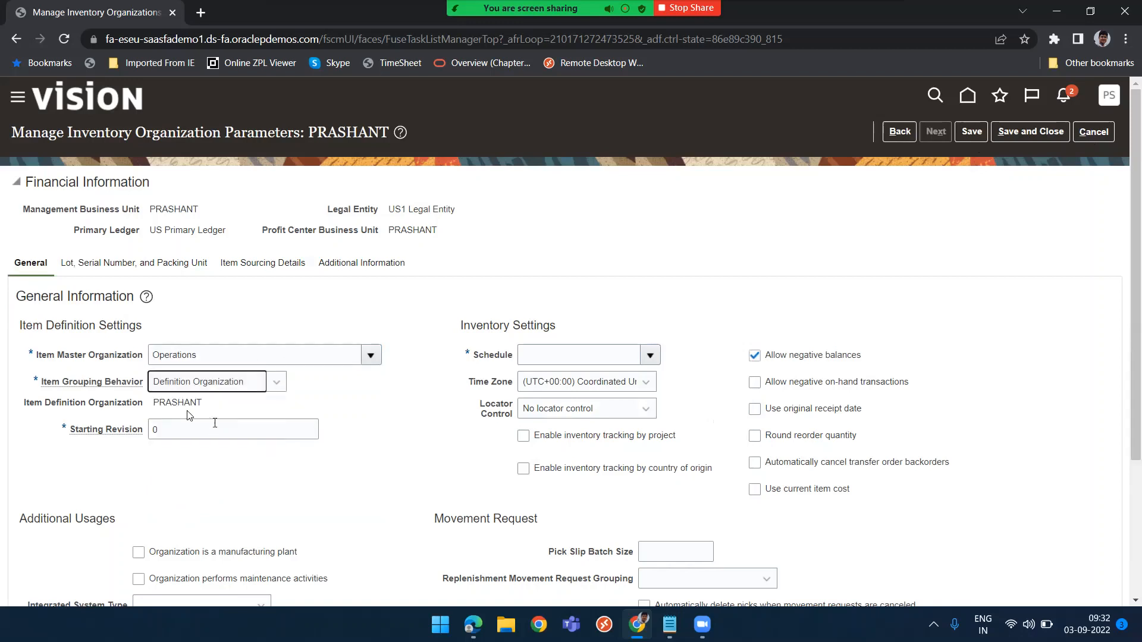
double_click(183, 402)
key("ctrl+c")
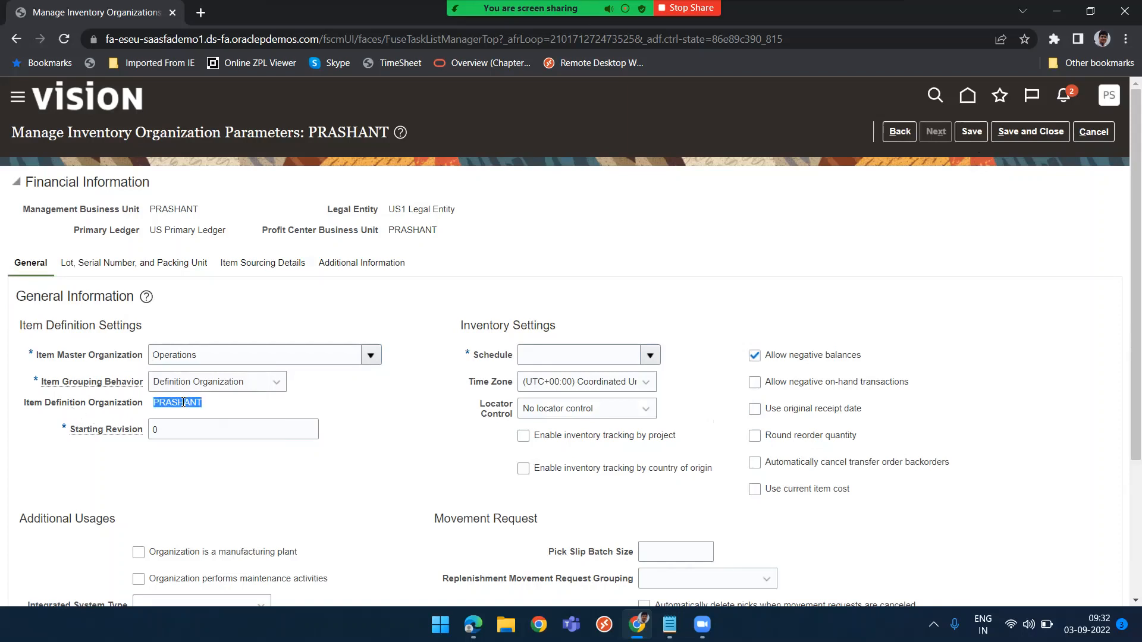
left_click(360, 407)
Set the schedule to 12 Hour Monday Start and clear Allow negative balances
left_click(651, 356)
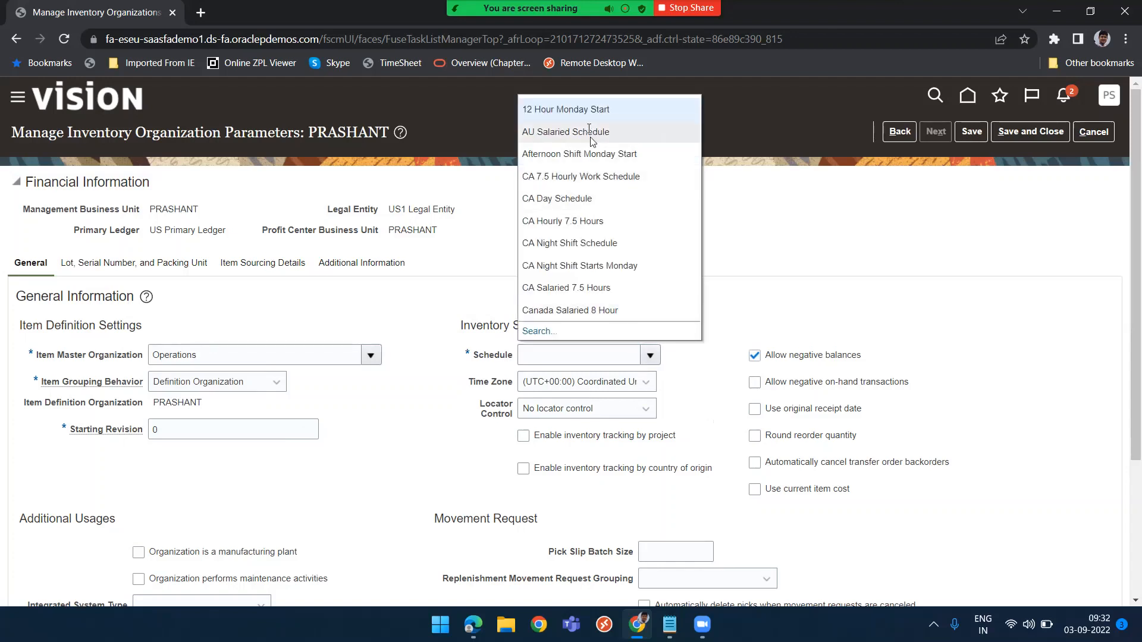
left_click(605, 109)
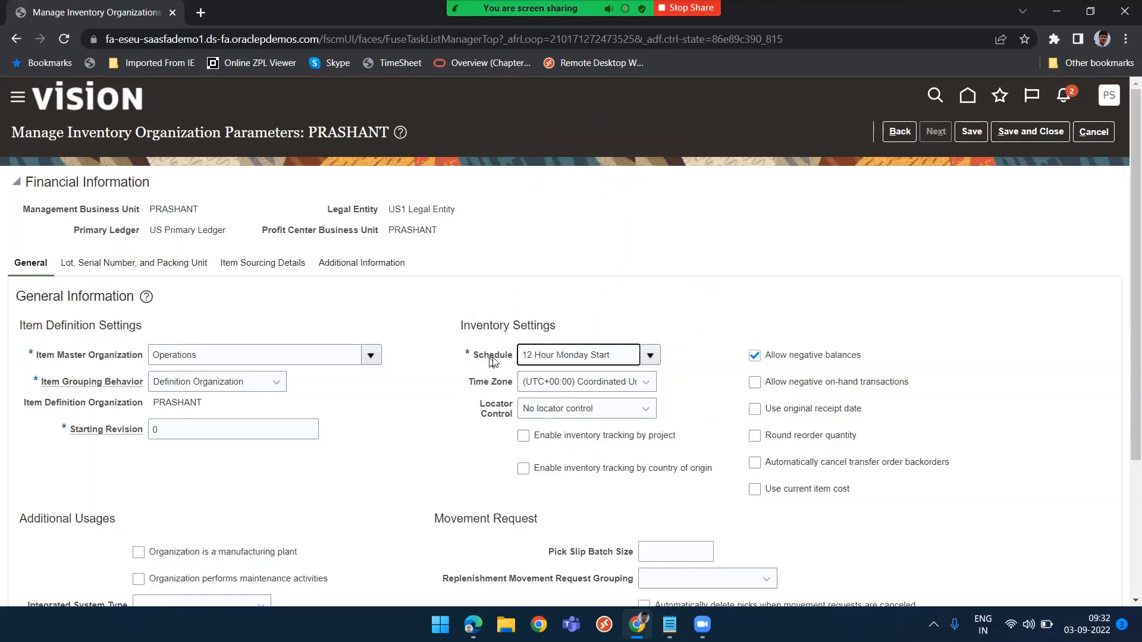
left_click(763, 361)
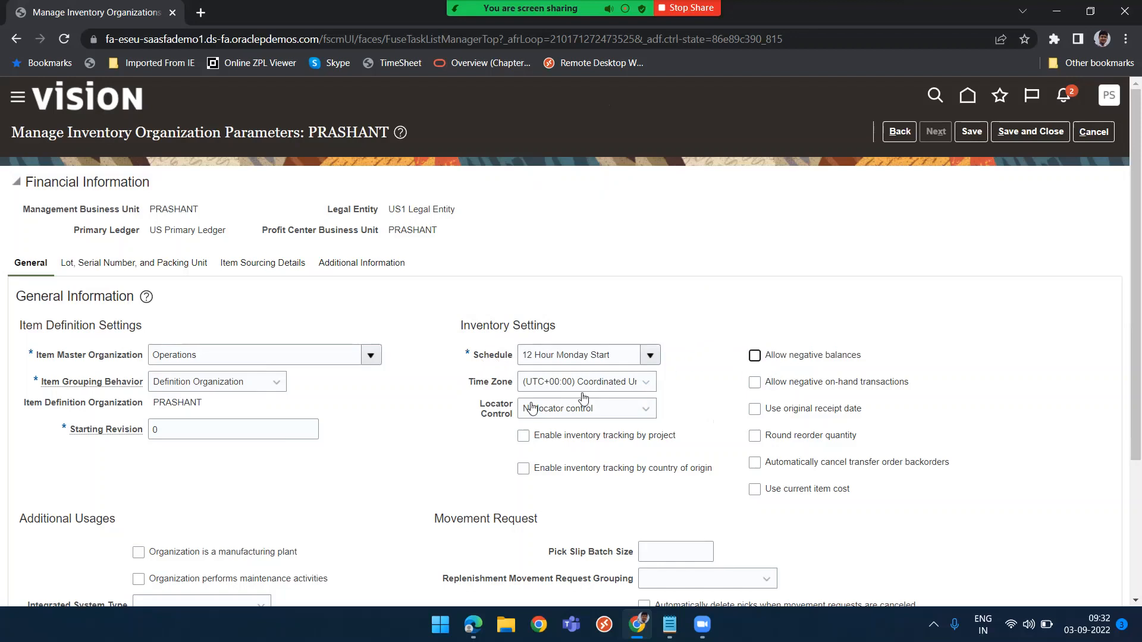
Review the locator control and lot settings, then save and close the PRASHANT inventory organization parameters
left_click(634, 414)
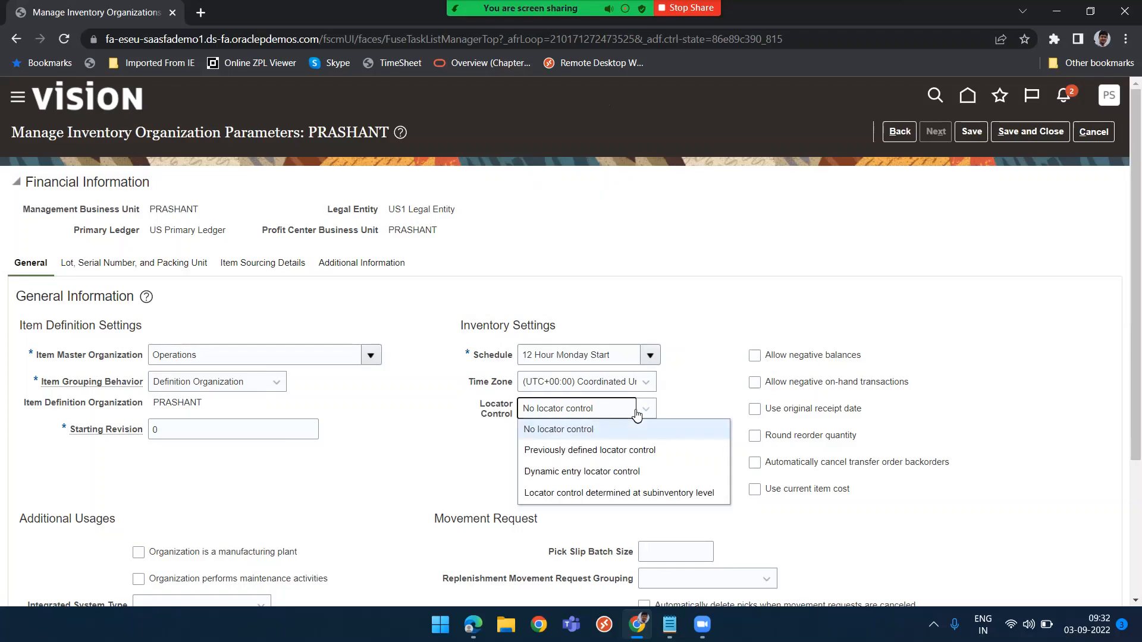
left_click(634, 414)
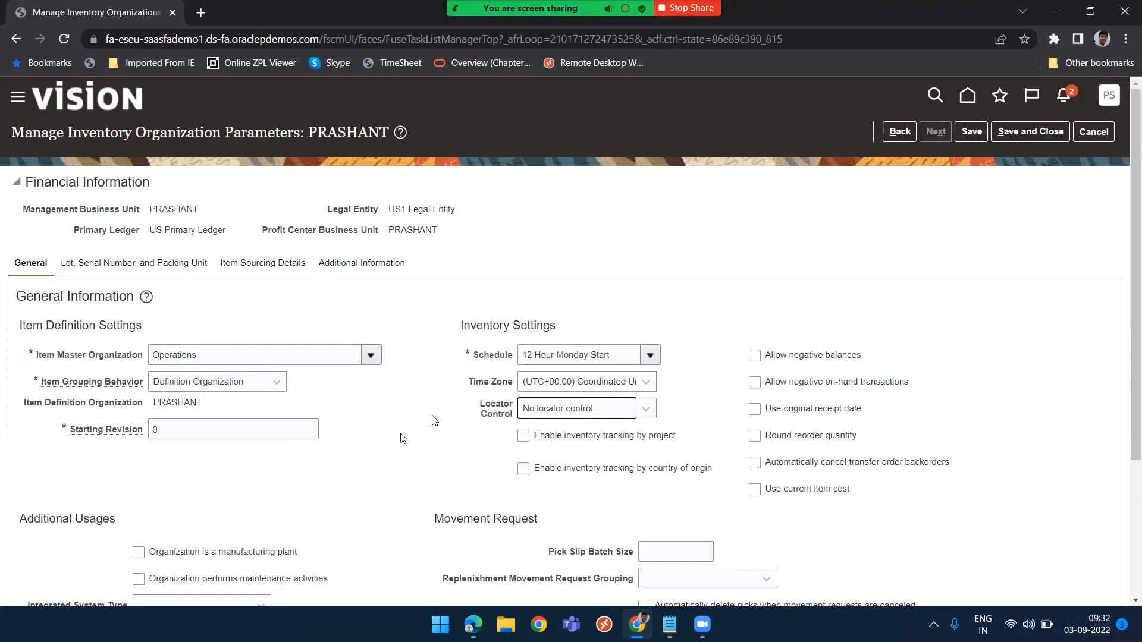
scroll(442, 417, "down", 3)
scroll(442, 417, "up", 3)
left_click(113, 266)
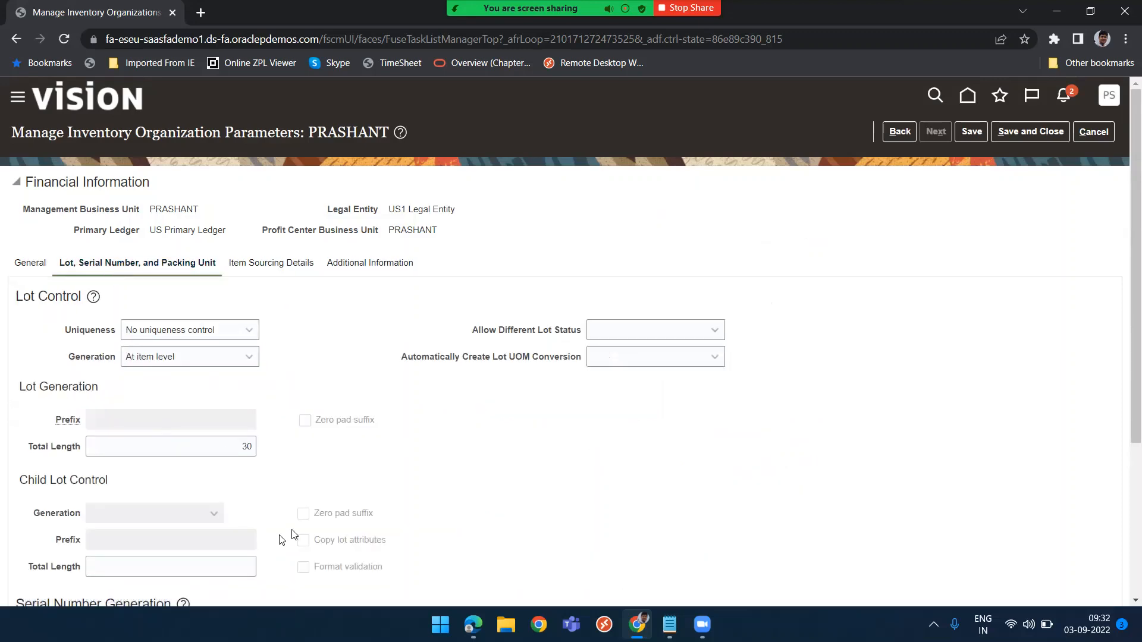
scroll(336, 497, "down", 3)
scroll(334, 495, "up", 3)
left_click(1022, 134)
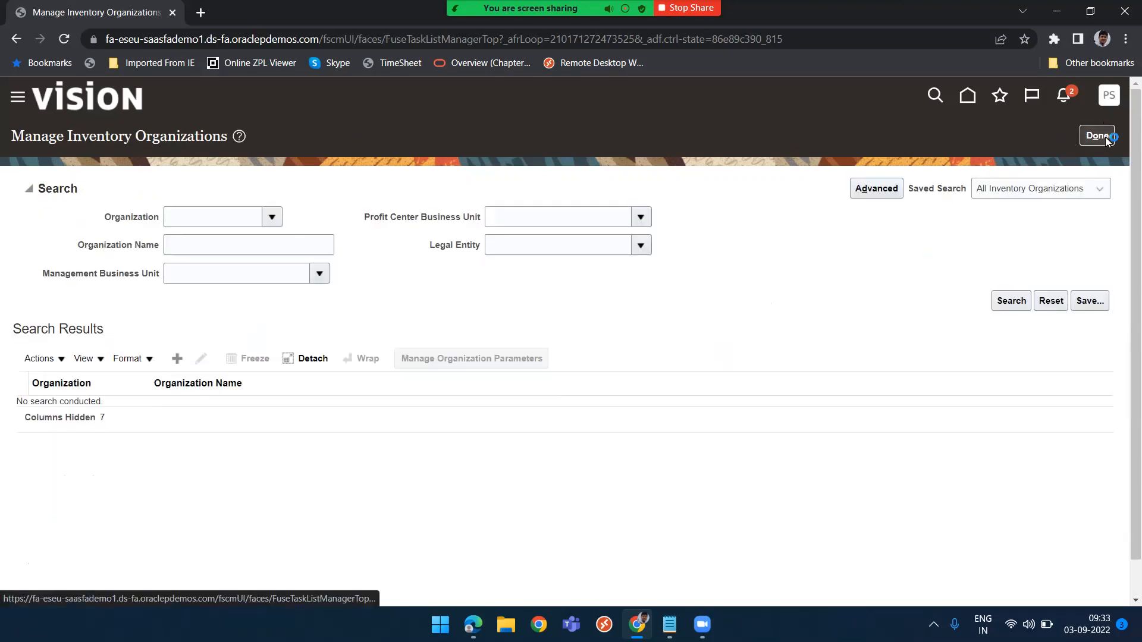
left_click(1105, 137)
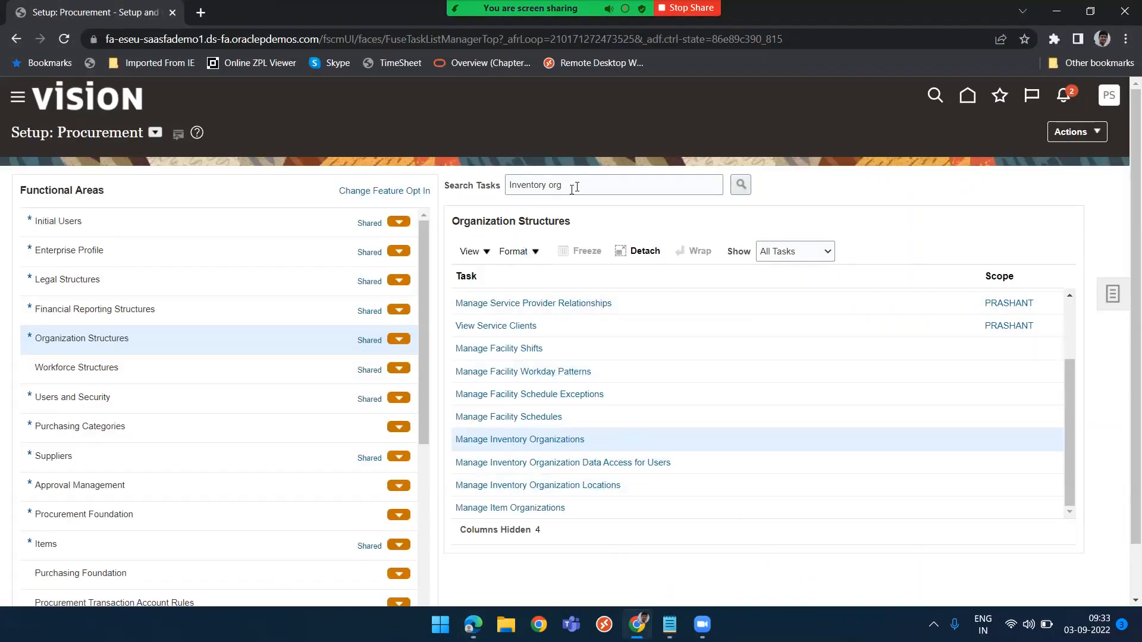
Open the Configure Requisitioning Business Function task for the PRASHANT requisitioning business unit
left_click_drag(571, 184, 469, 185)
type("Con")
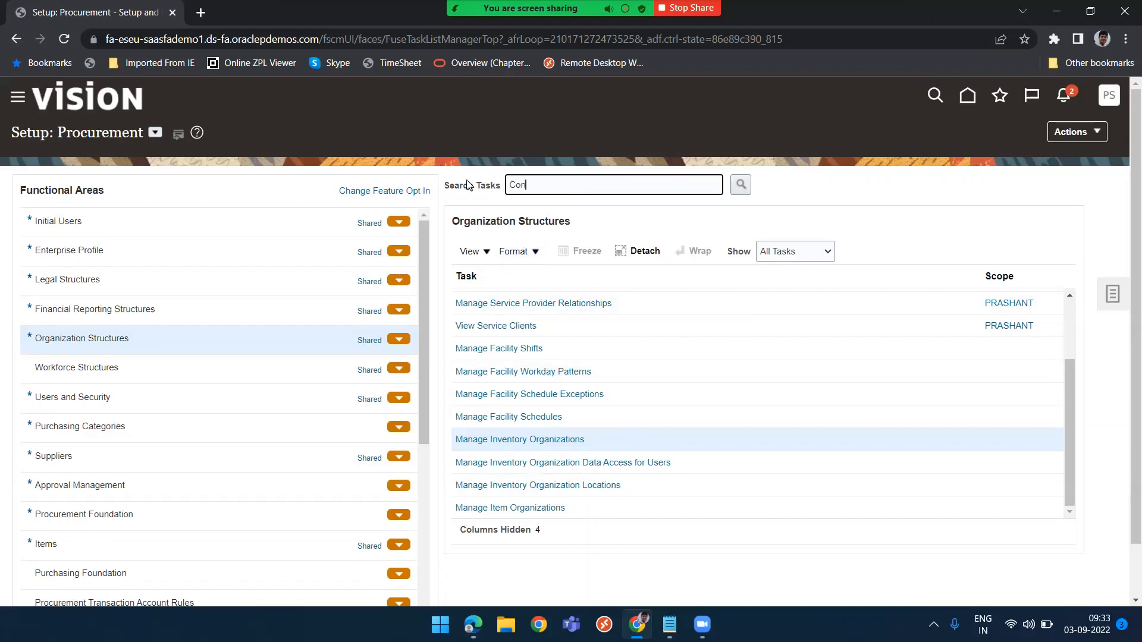
type("figure req")
key("Return")
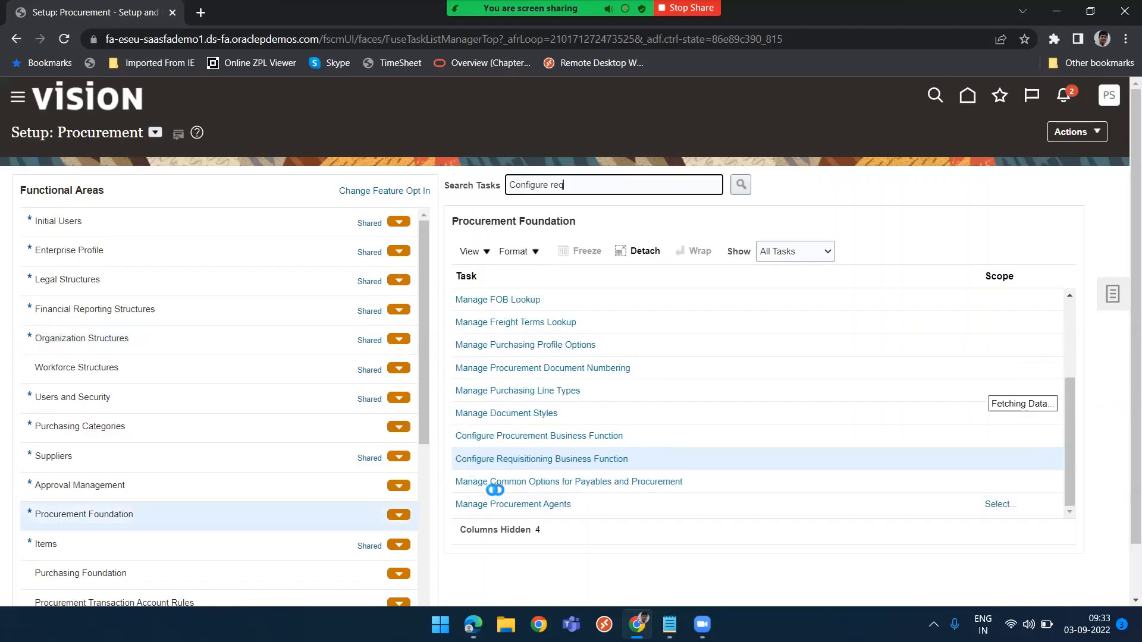
left_click(539, 463)
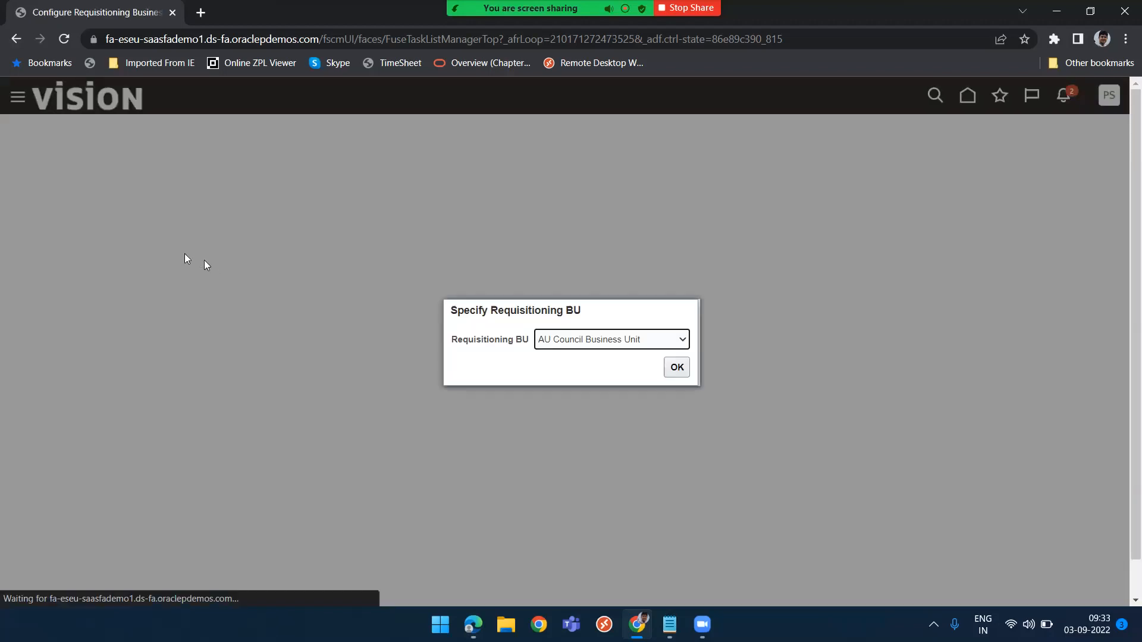
left_click(671, 339)
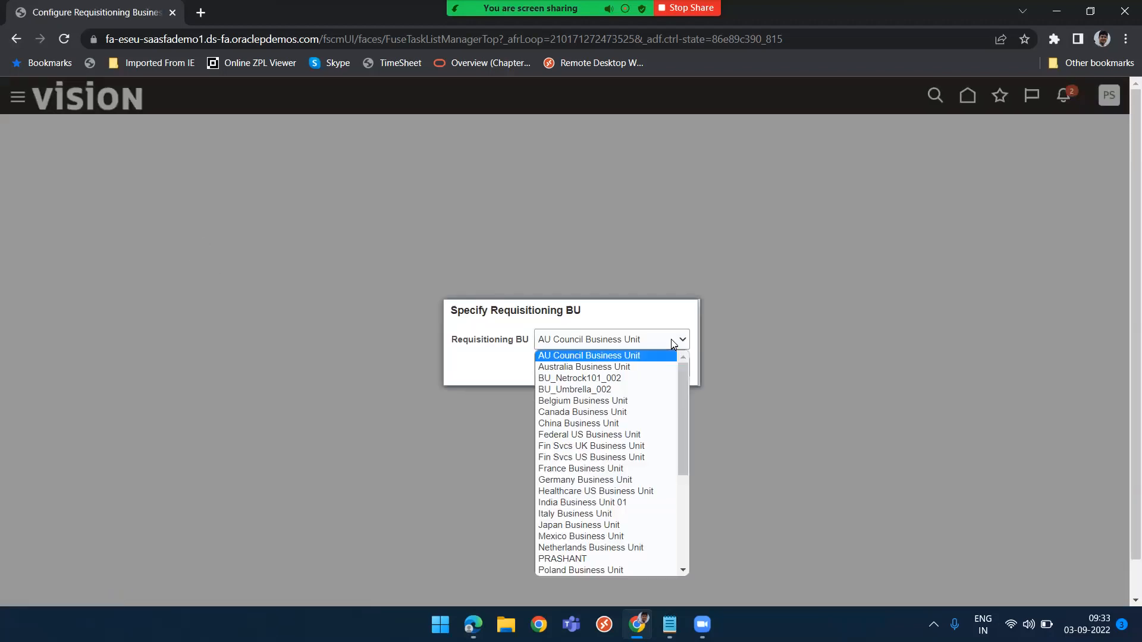
key("p")
scroll(630, 575, "down", 1)
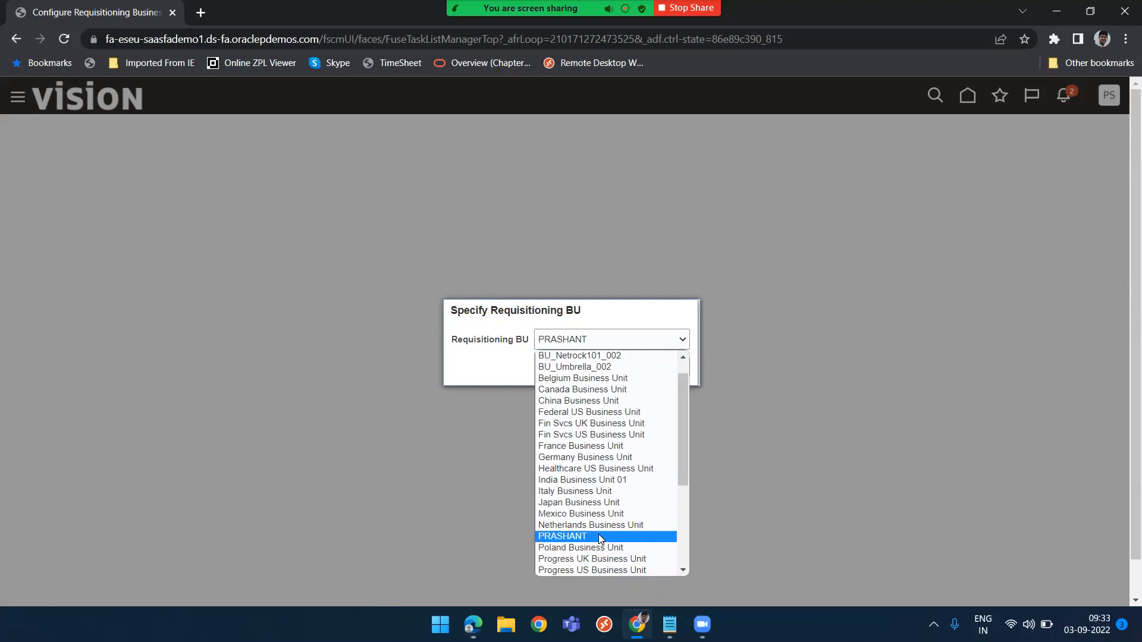
left_click(600, 536)
left_click(677, 367)
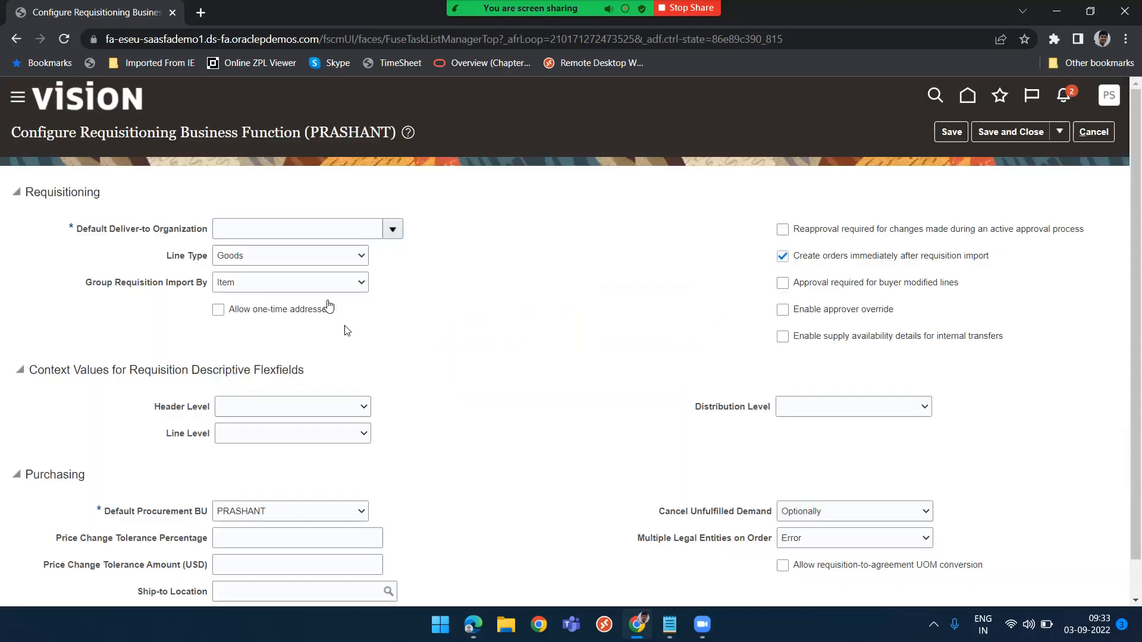
Set the default deliver-to organization to PRASHANT and save the requisitioning business function
left_click(359, 228)
key("ctrl+v")
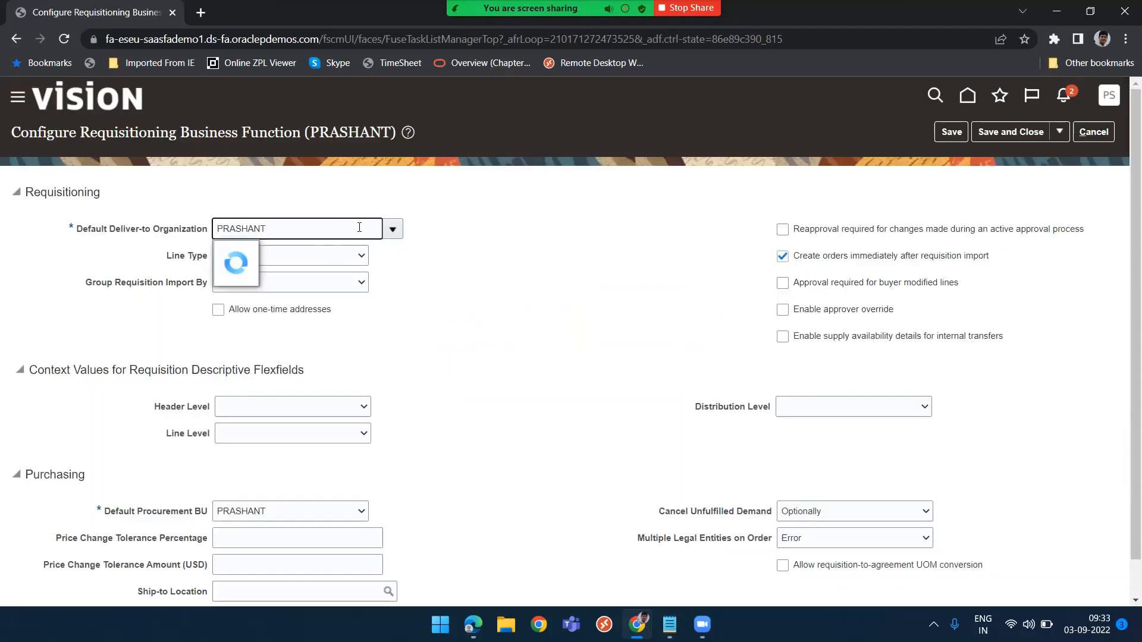
left_click(294, 255)
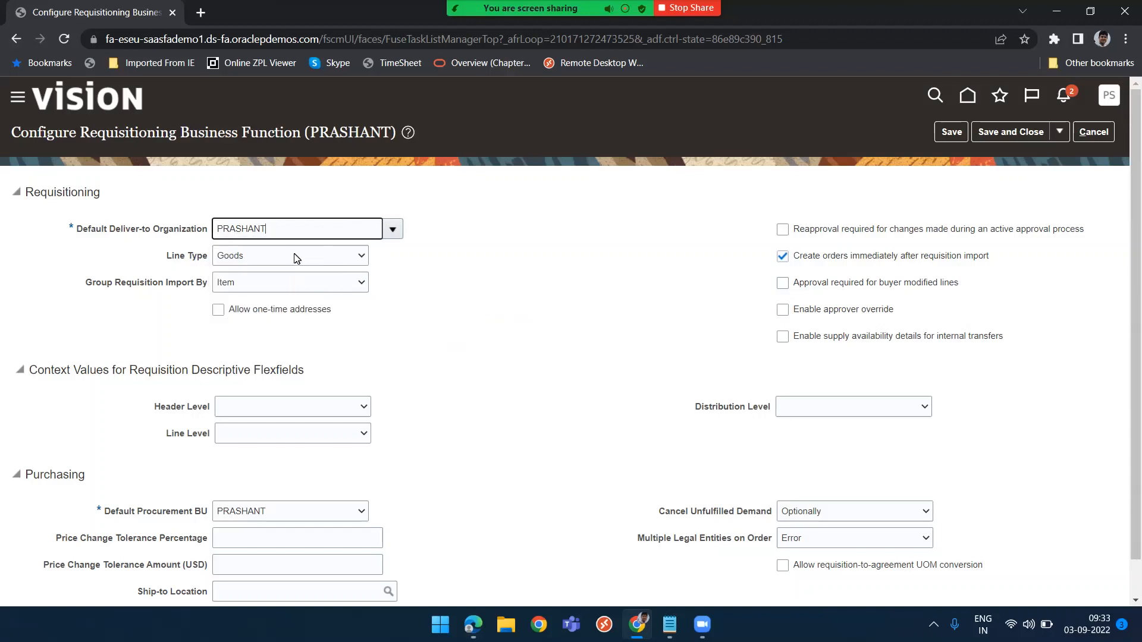
left_click(454, 324)
scroll(456, 329, "down", 1)
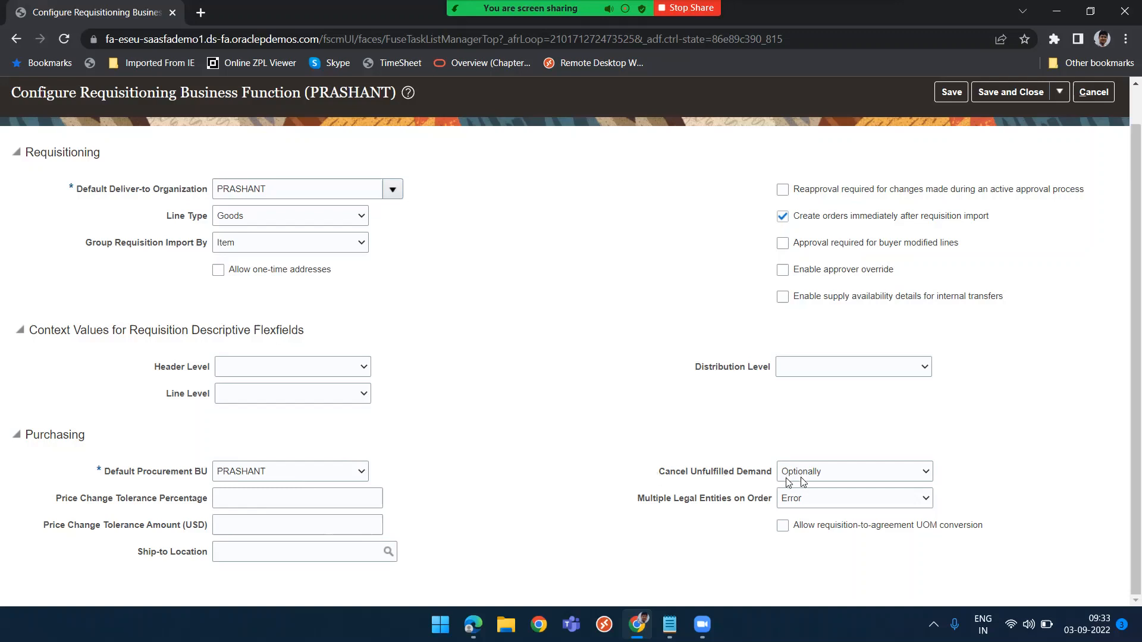
left_click(859, 477)
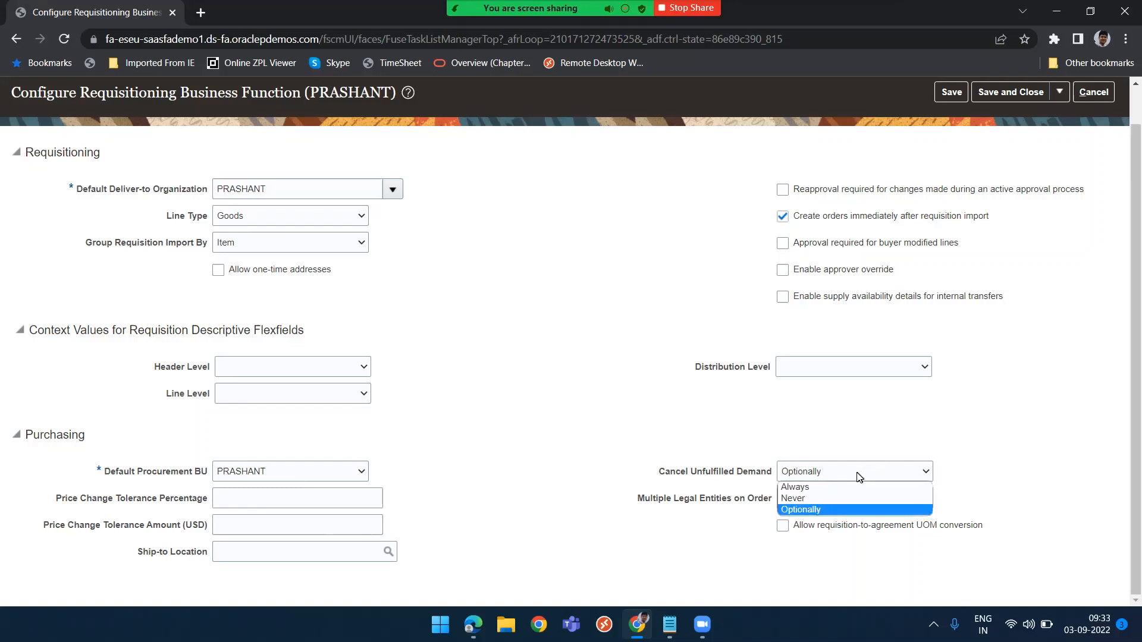
left_click(716, 427)
scroll(716, 427, "up", 1)
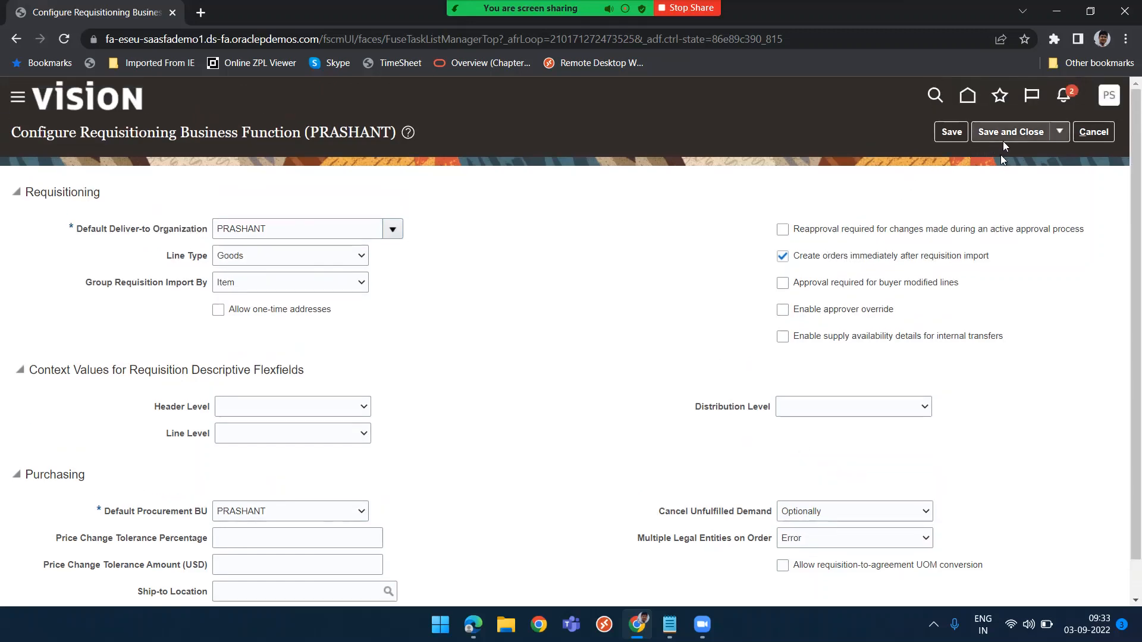
left_click(1000, 127)
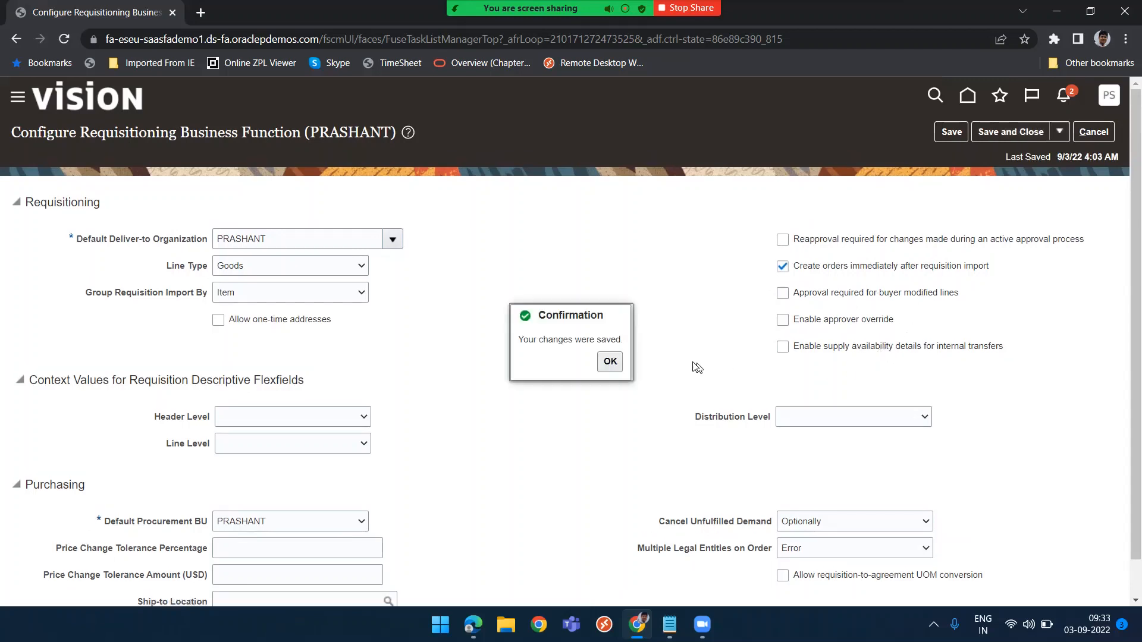
left_click(611, 362)
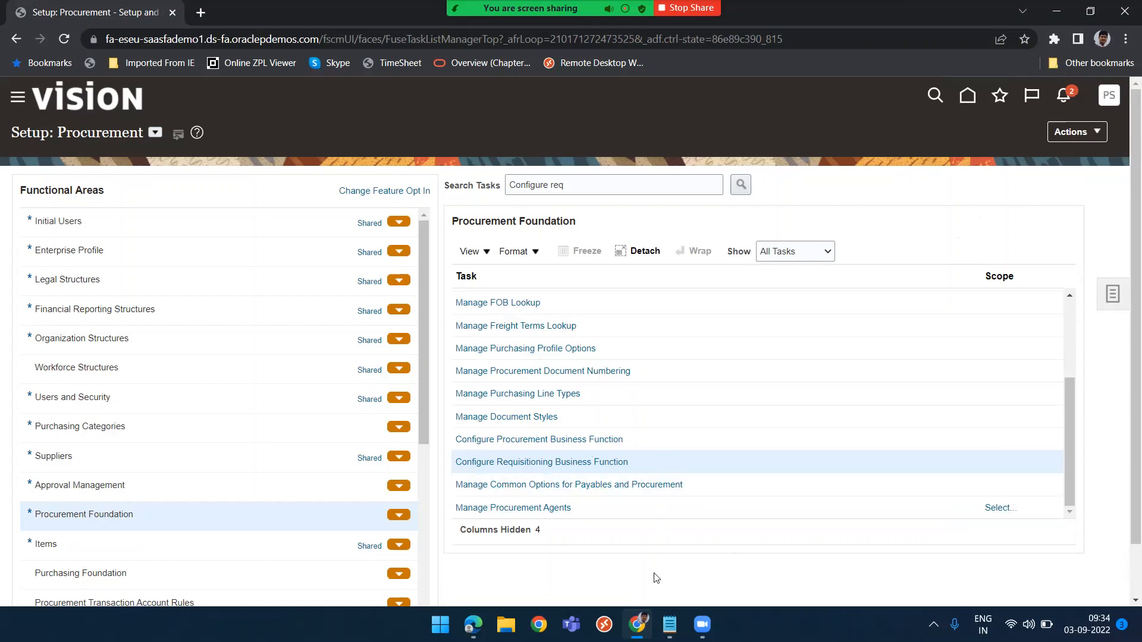
Switch to the user's browser window and try opening Purchase Requisitions
key("alt+Tab")
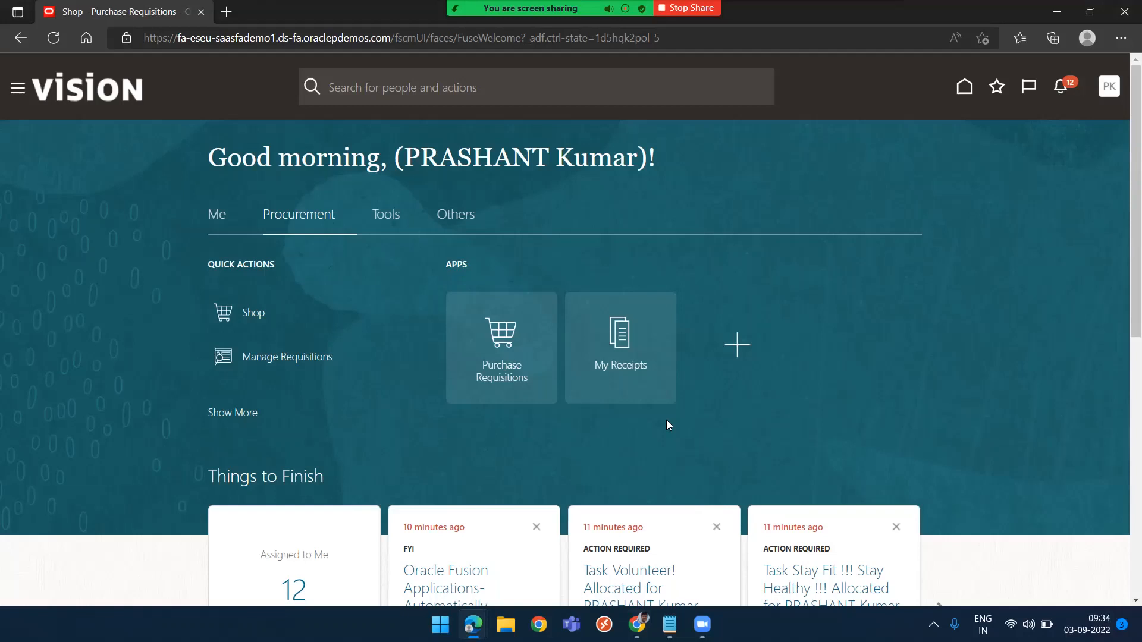
left_click(508, 344)
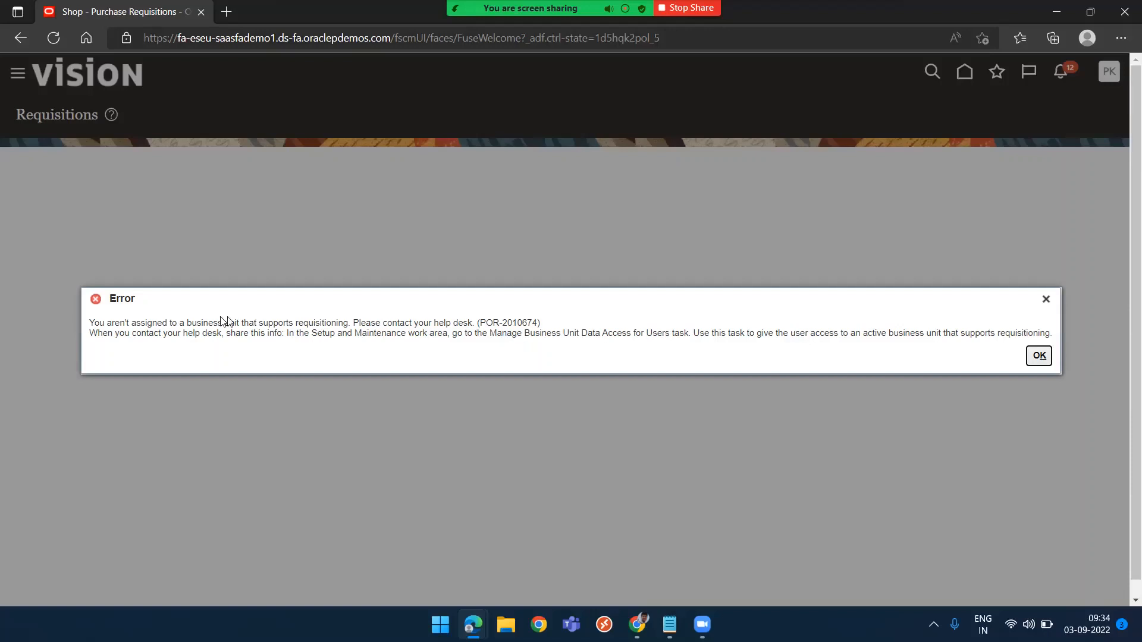
left_click(1045, 359)
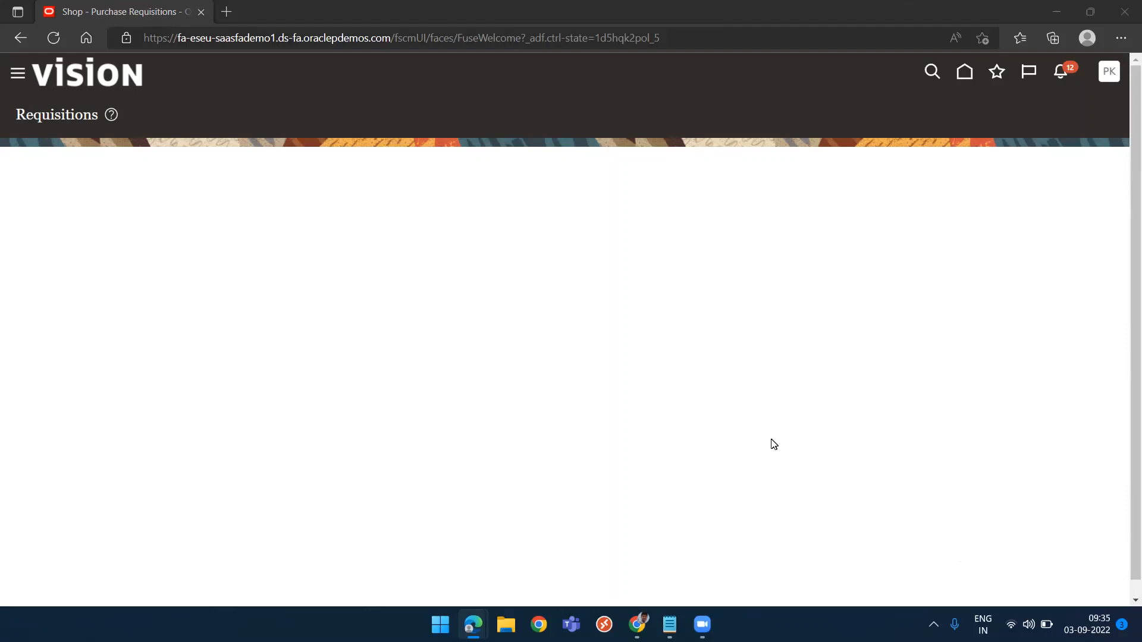
Sign out of the user's session and sign back in
left_click(965, 78)
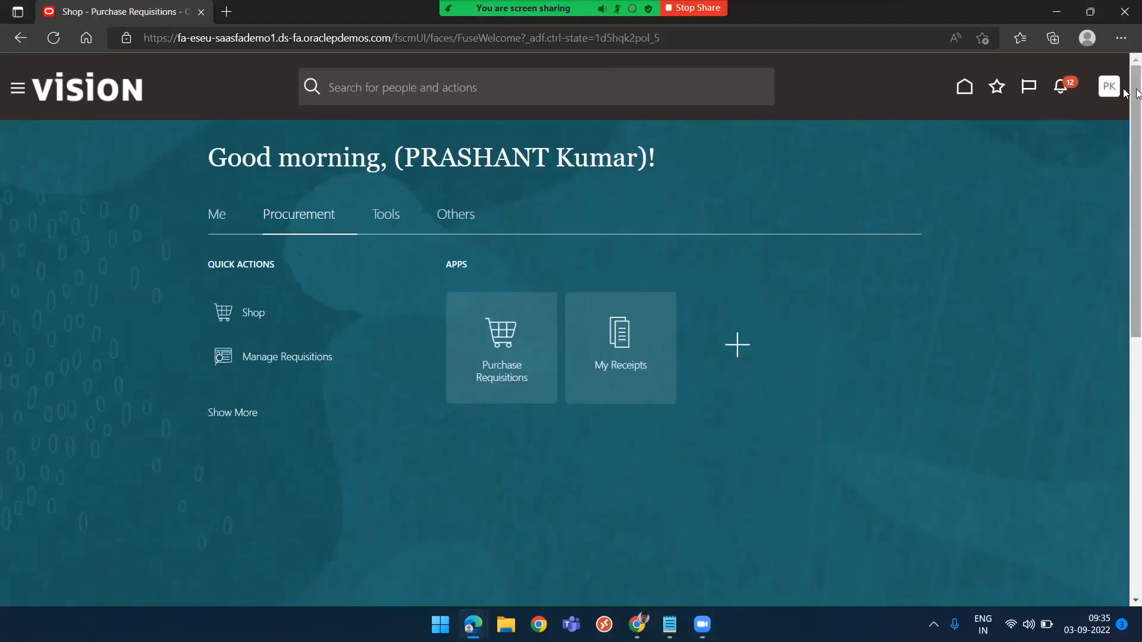
left_click(1110, 90)
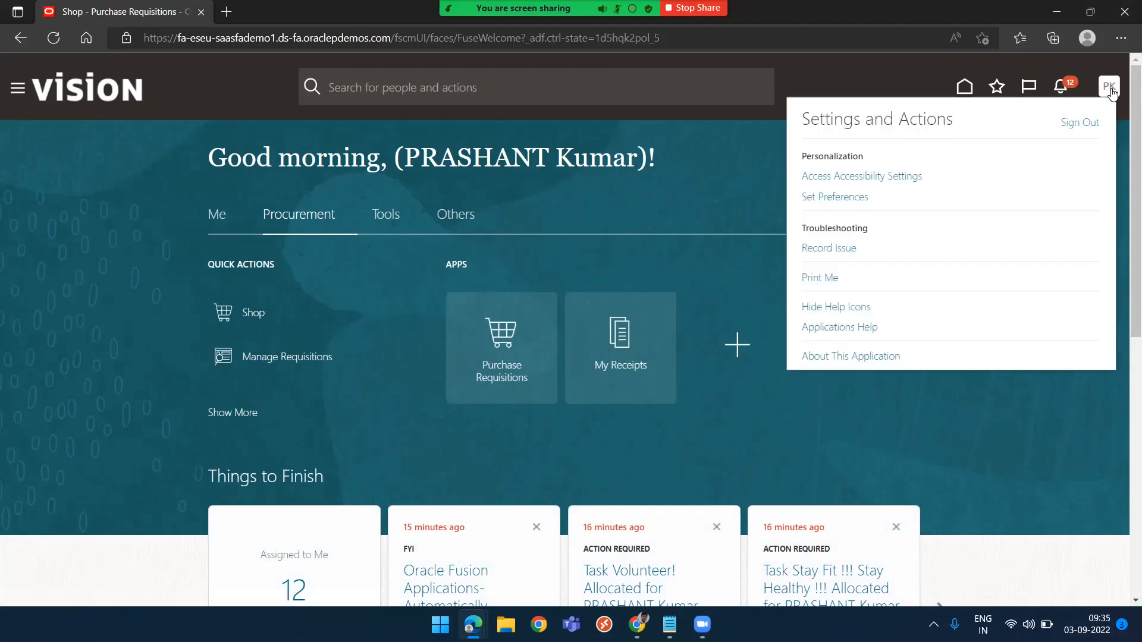
left_click(1069, 127)
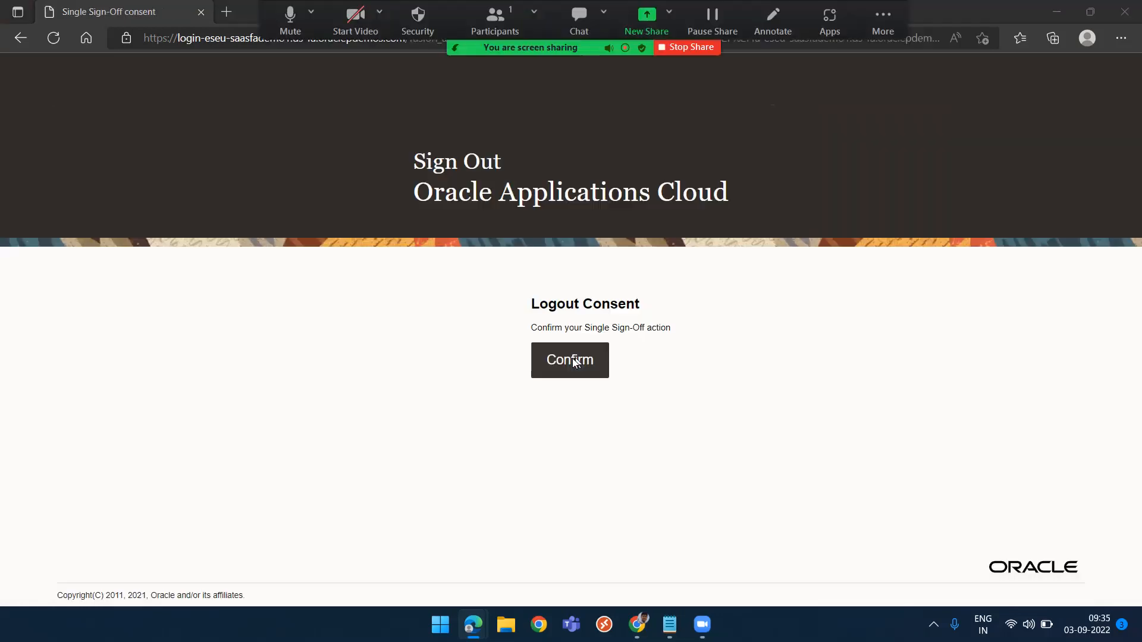
left_click(570, 358)
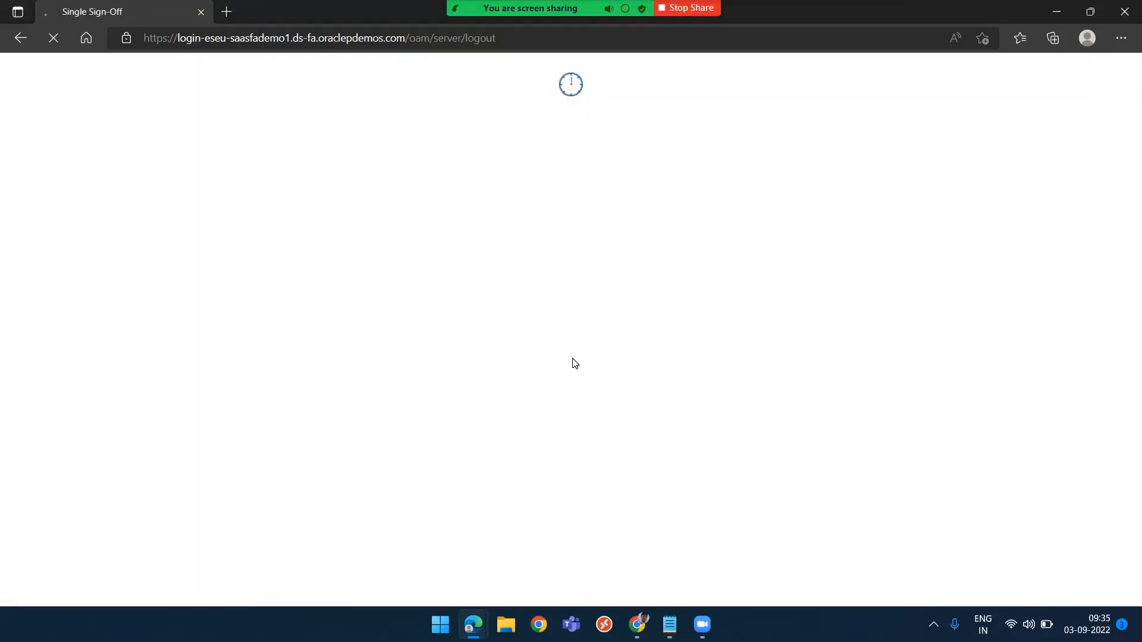
left_click(504, 412)
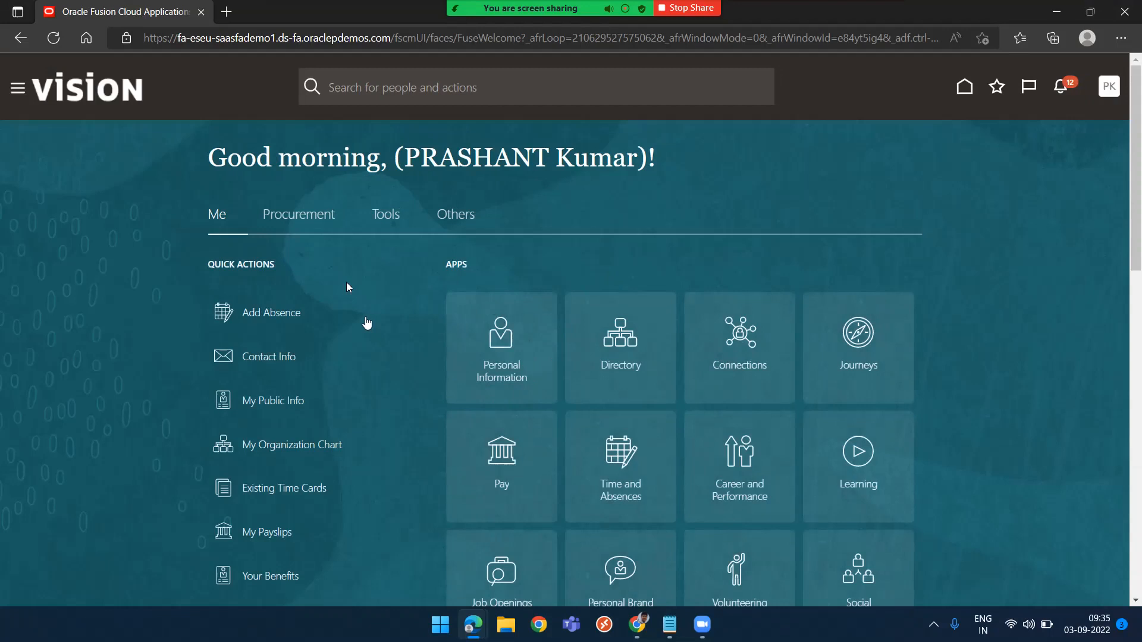
Open Purchase Requisitions from the Procurement area and bring up the requisition preferences
left_click(305, 220)
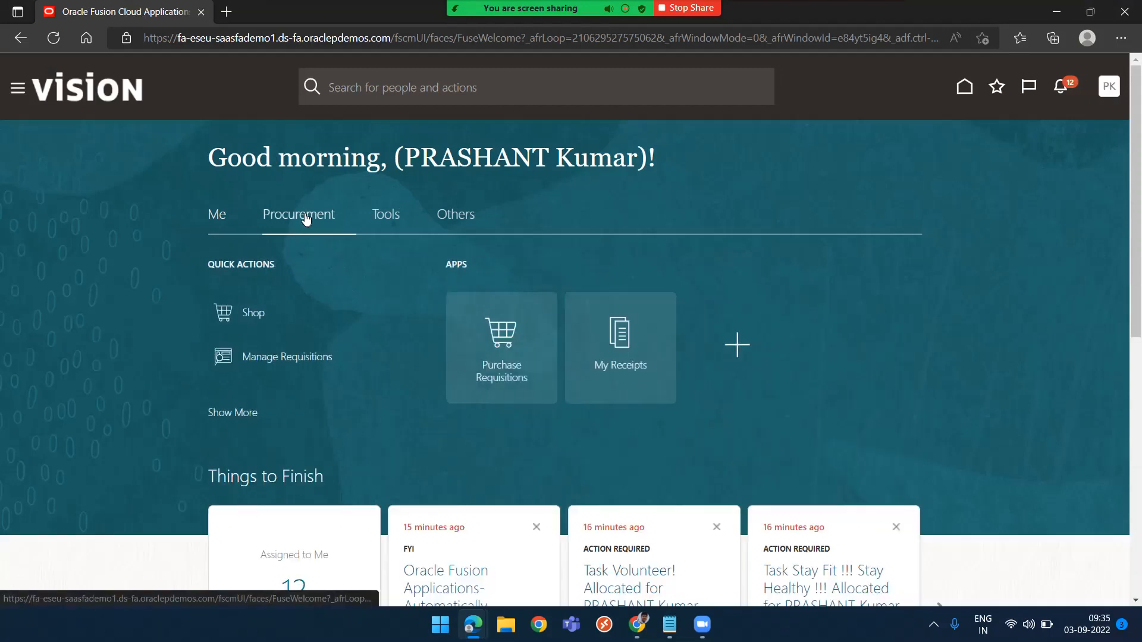
left_click(498, 344)
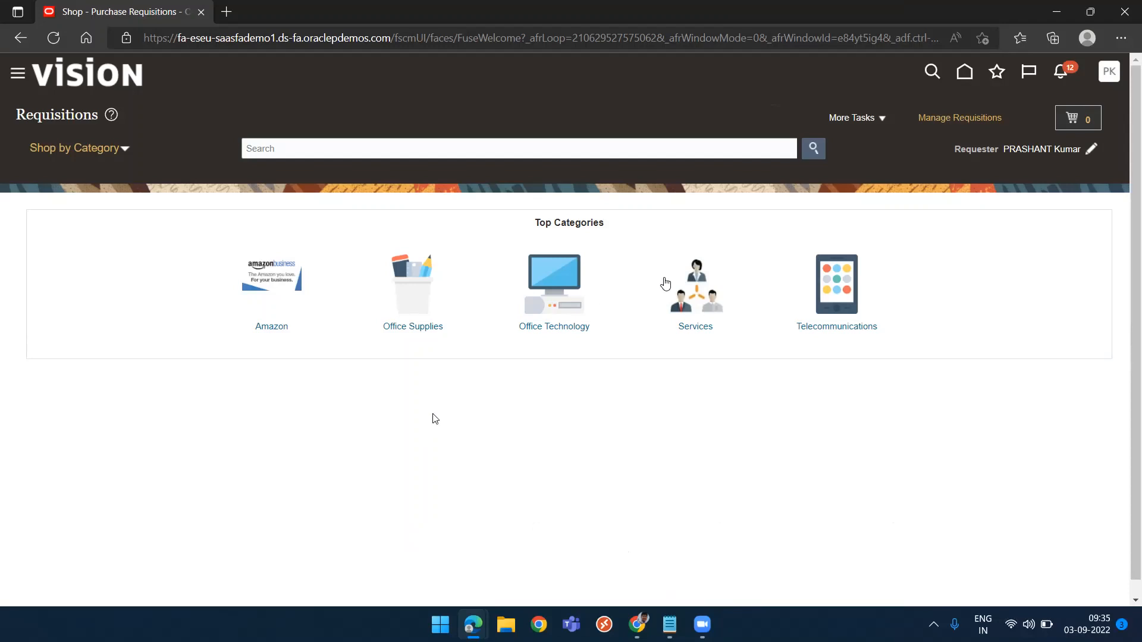
left_click(868, 123)
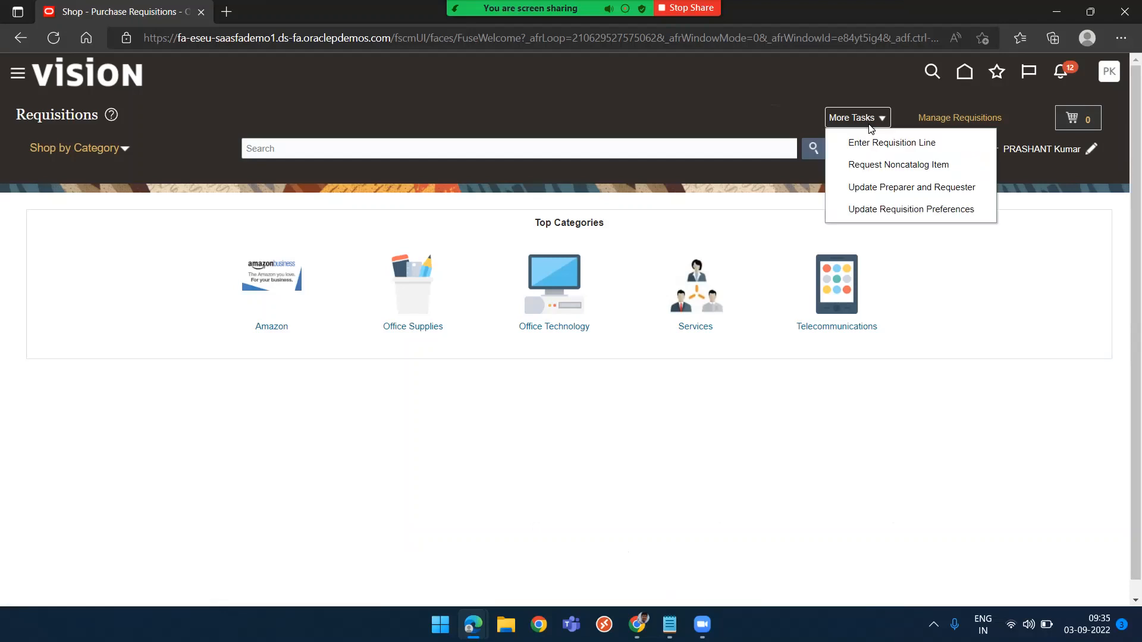
left_click(770, 192)
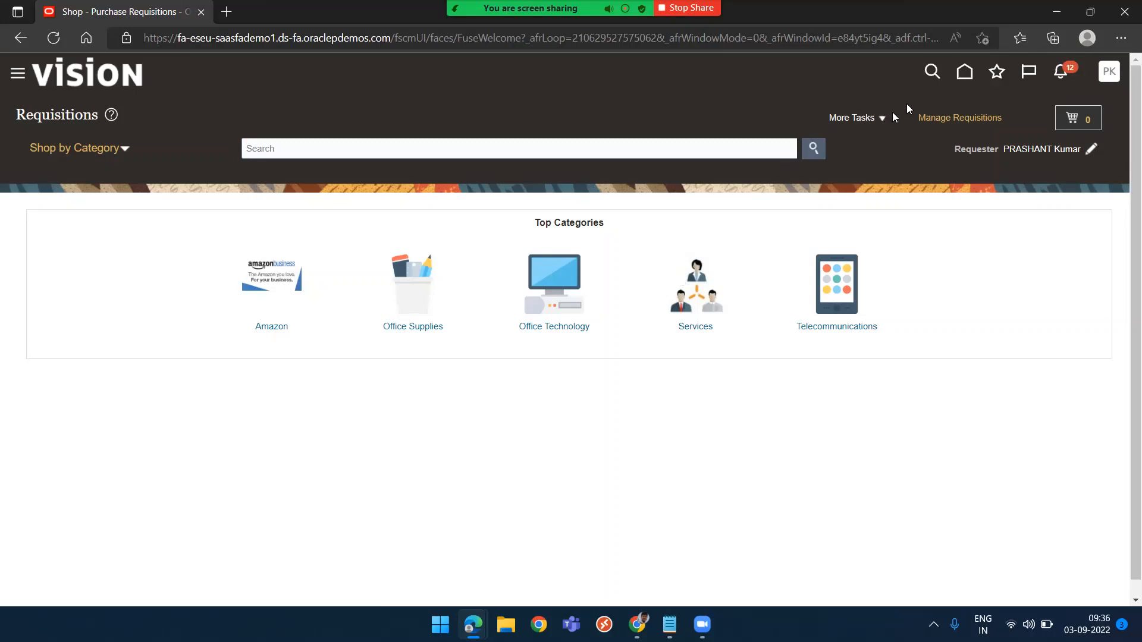
left_click(870, 121)
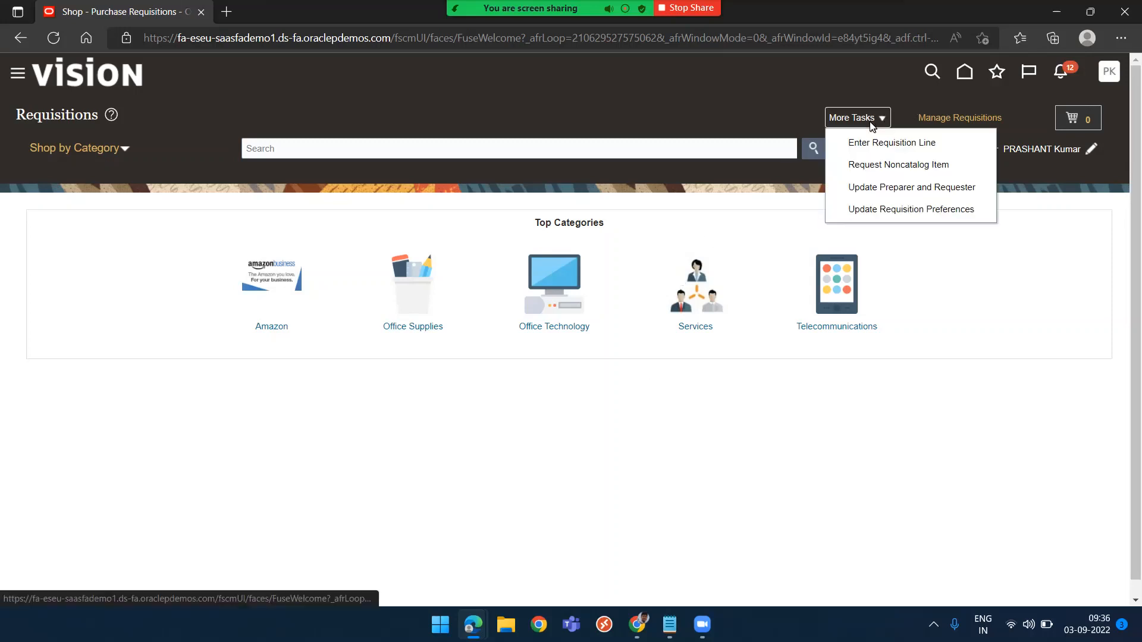
left_click(881, 165)
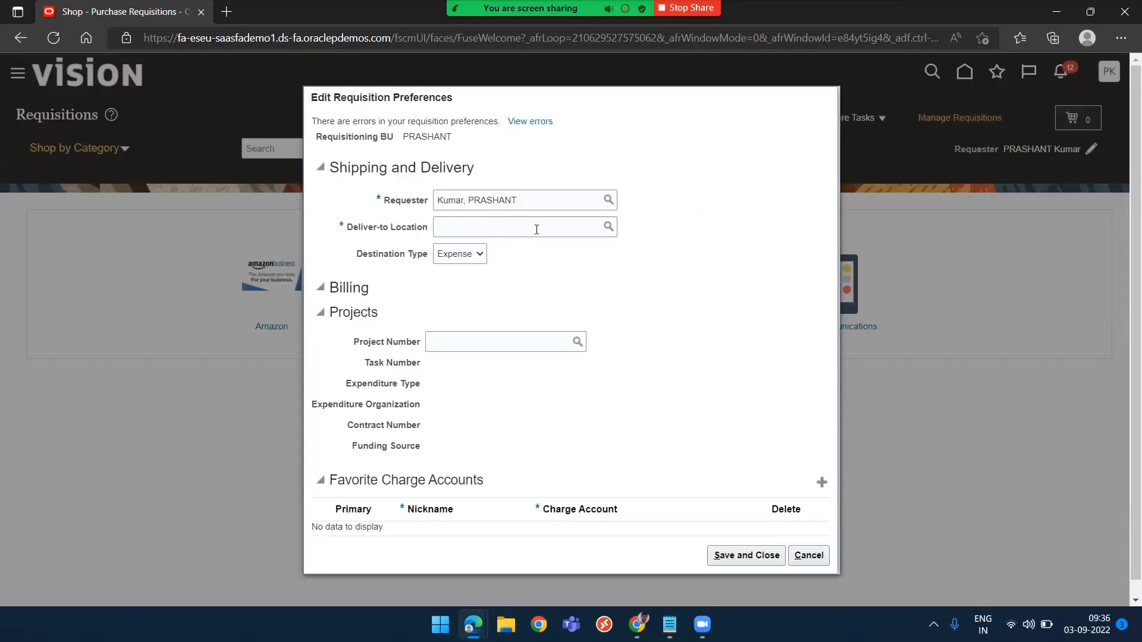
Set the deliver-to location in the requisition preferences to PRASHANT-1
left_click(536, 229)
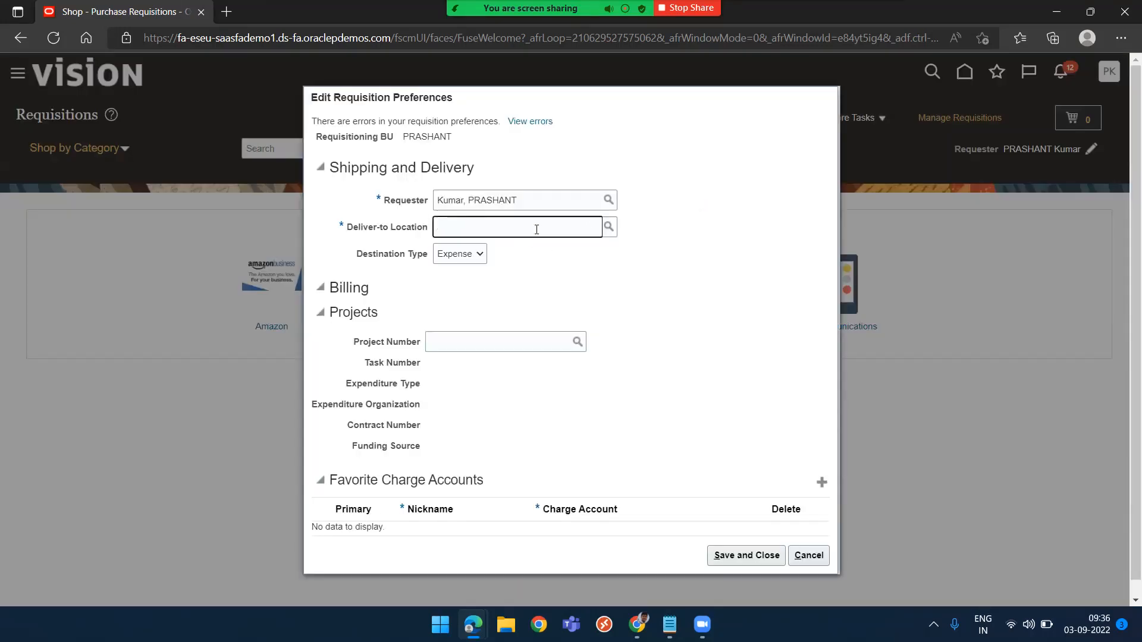
type("PRASHANT")
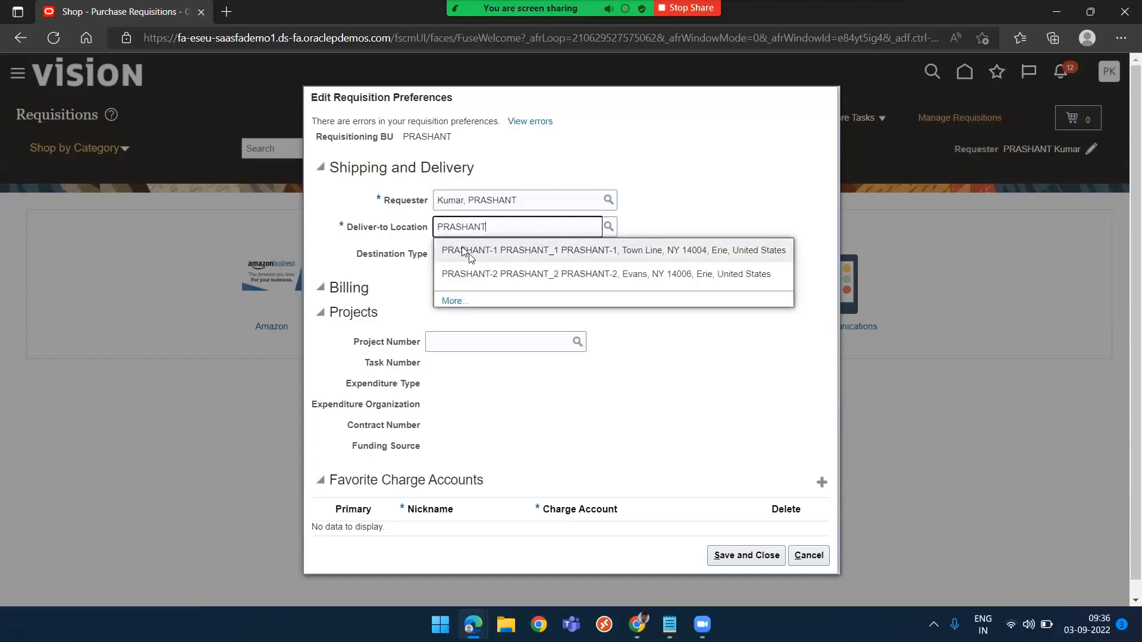
left_click(527, 250)
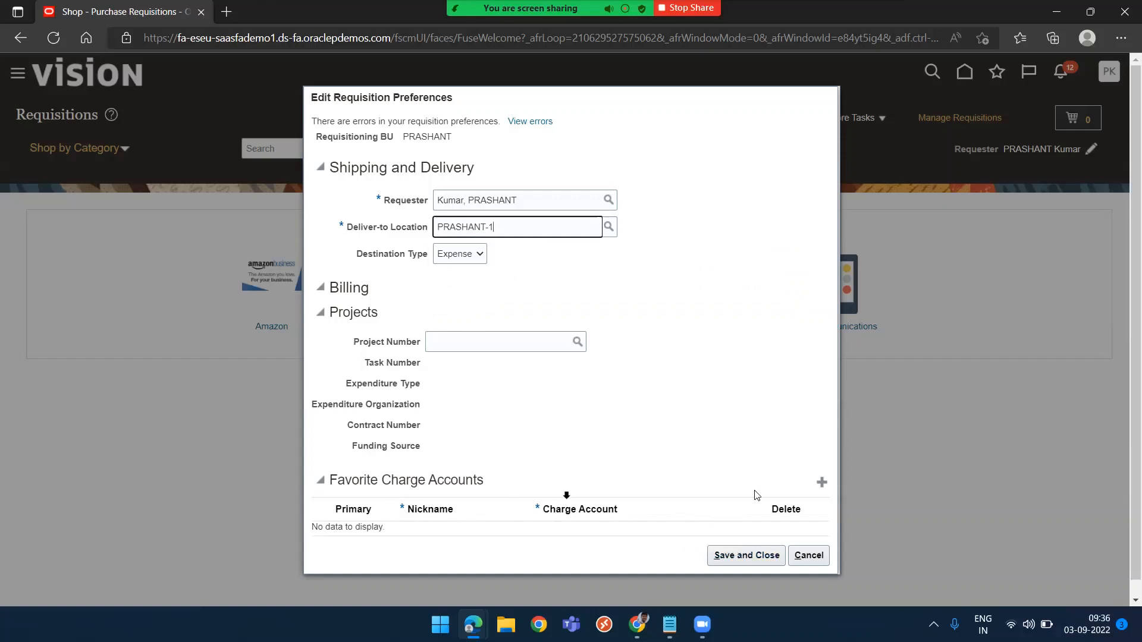
Add a favorite charge account 101.10.26225.000.000.000 nicknamed PK1 and save the requisition preferences
left_click(823, 482)
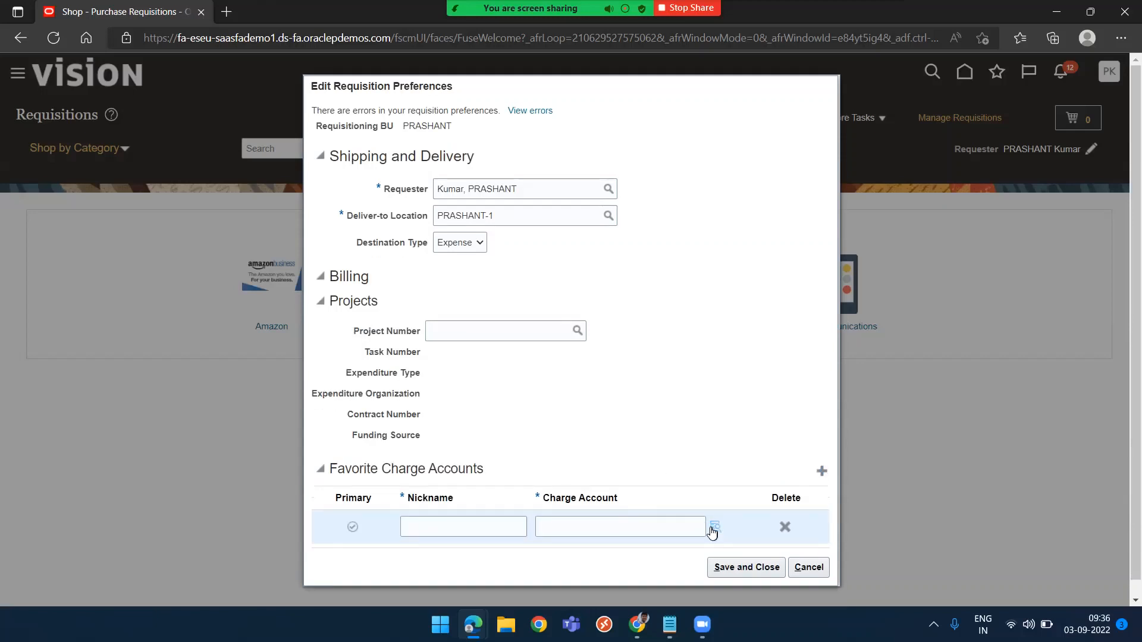
left_click(712, 527)
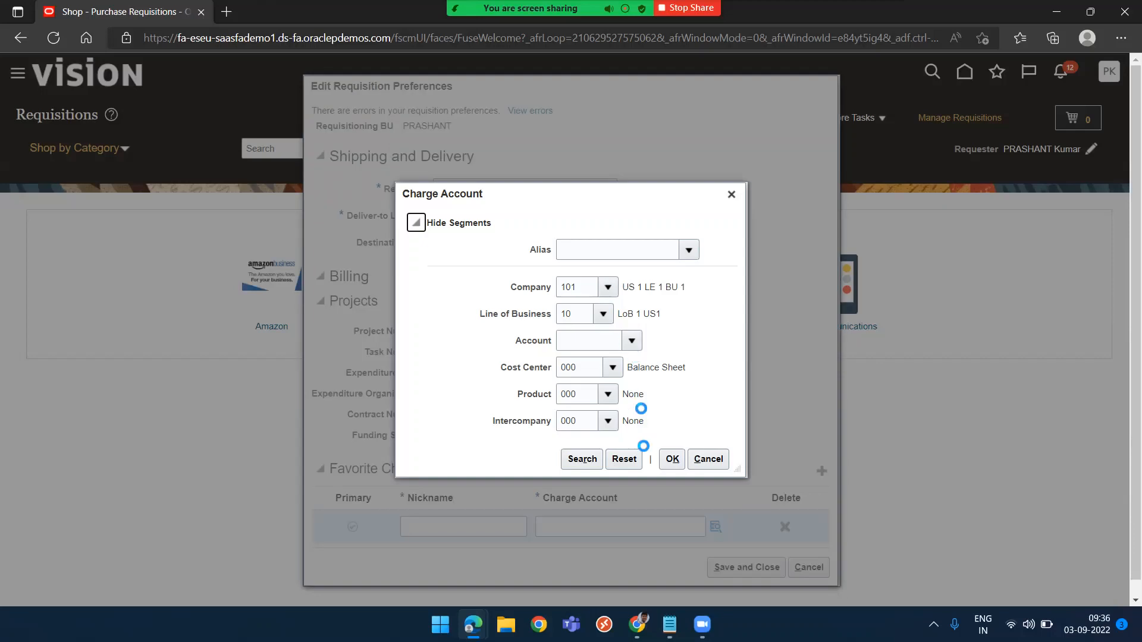
left_click(582, 459)
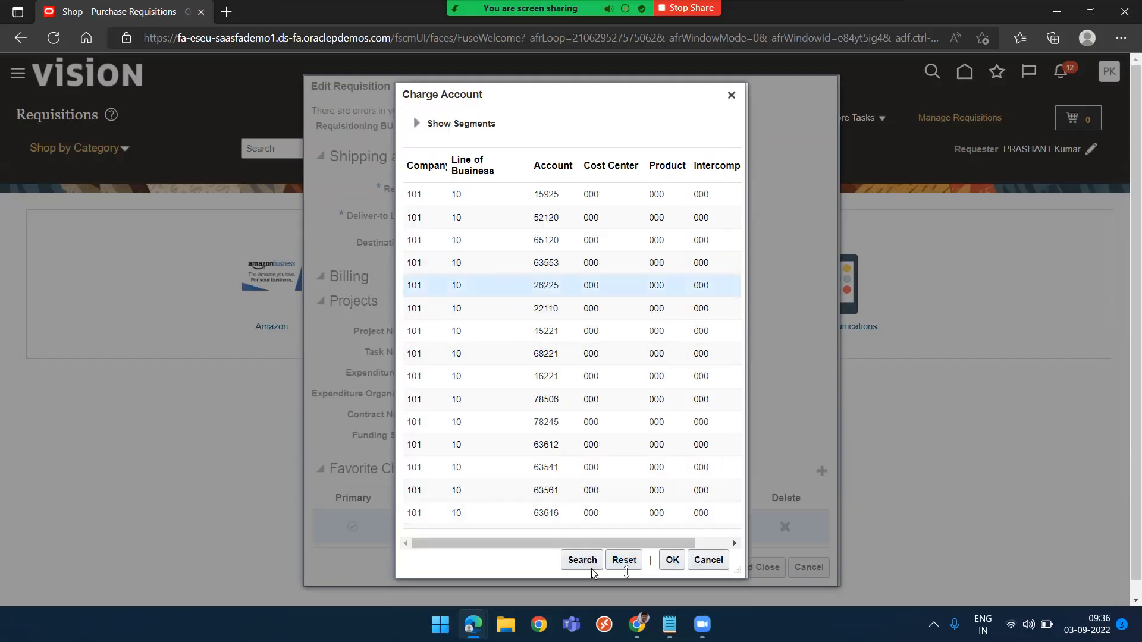
left_click(668, 562)
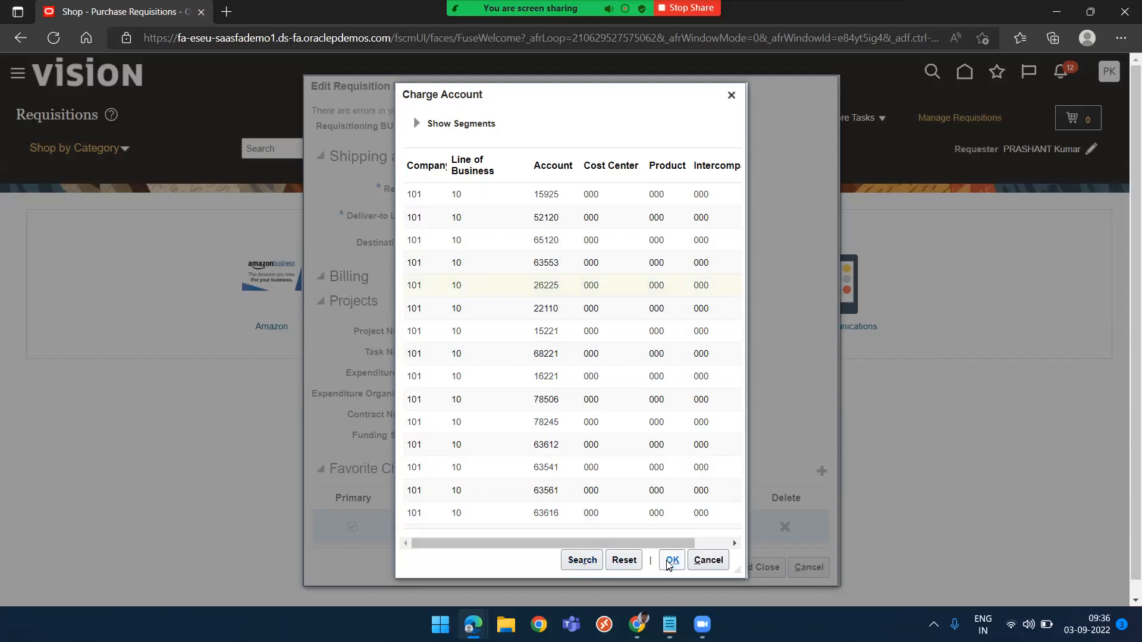
left_click(446, 525)
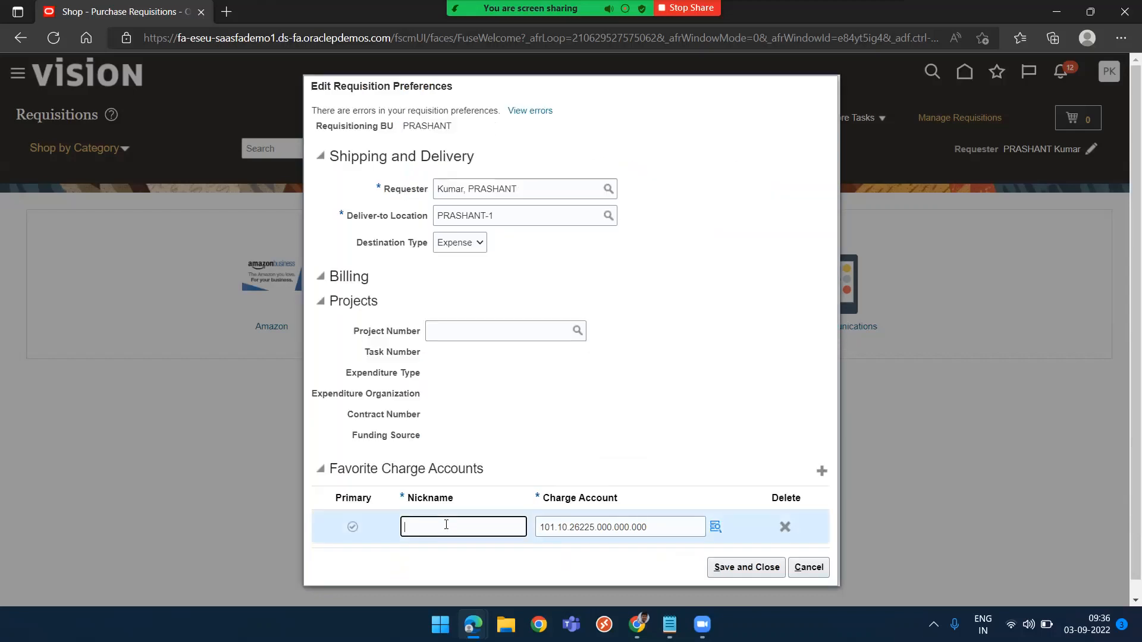
type("PK1")
left_click(742, 569)
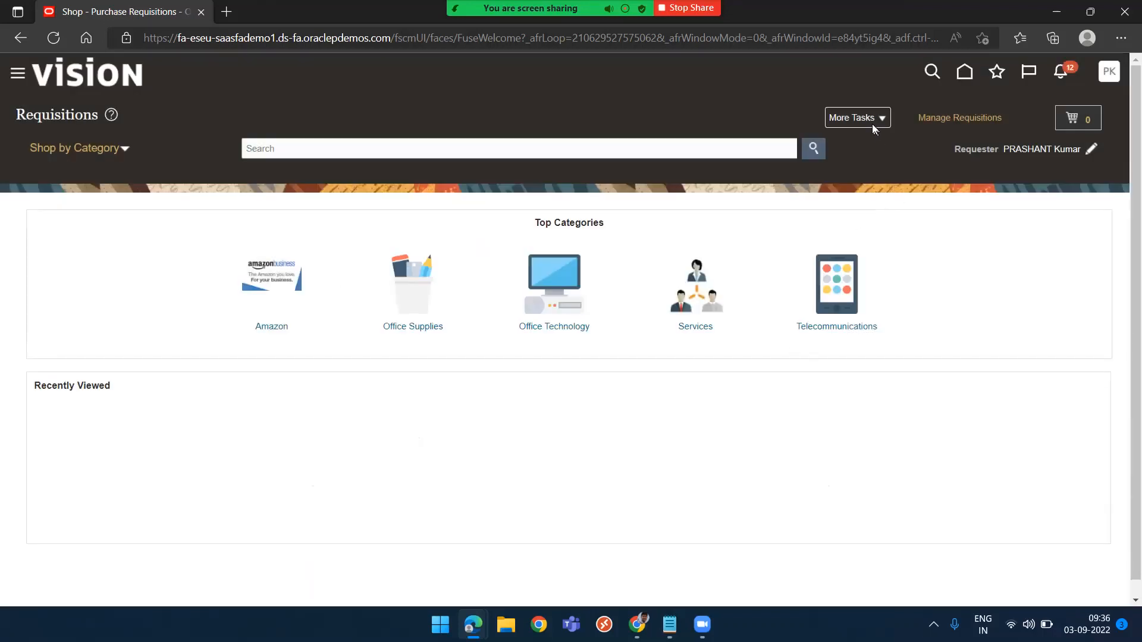
Reopen the requisition preferences, keep destination type Expense, and save them again
left_click(872, 124)
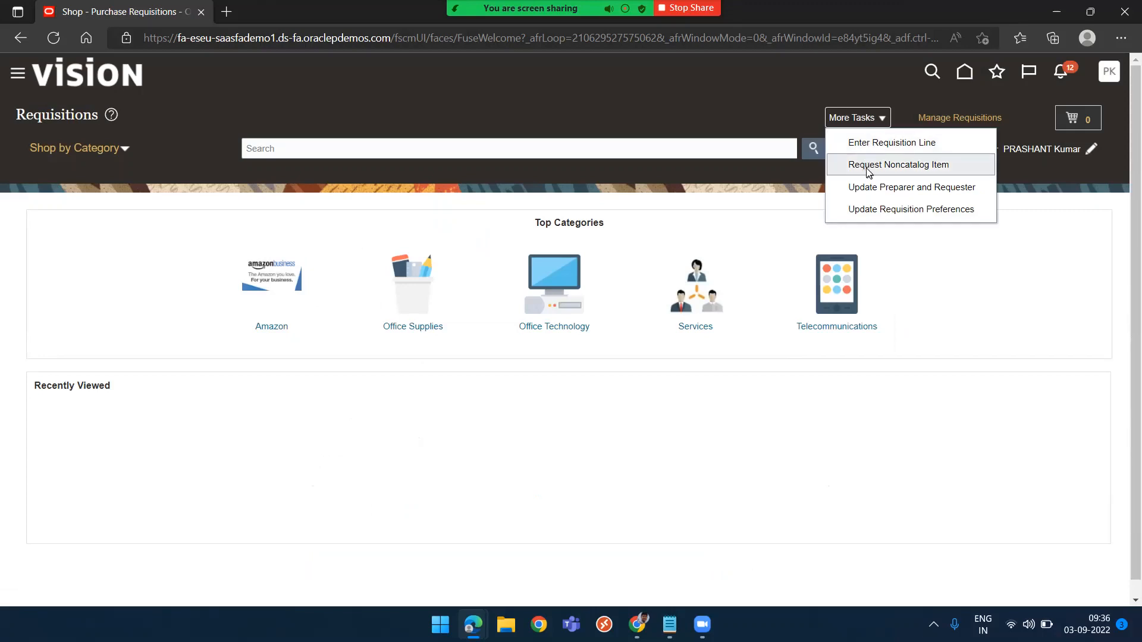
left_click(883, 213)
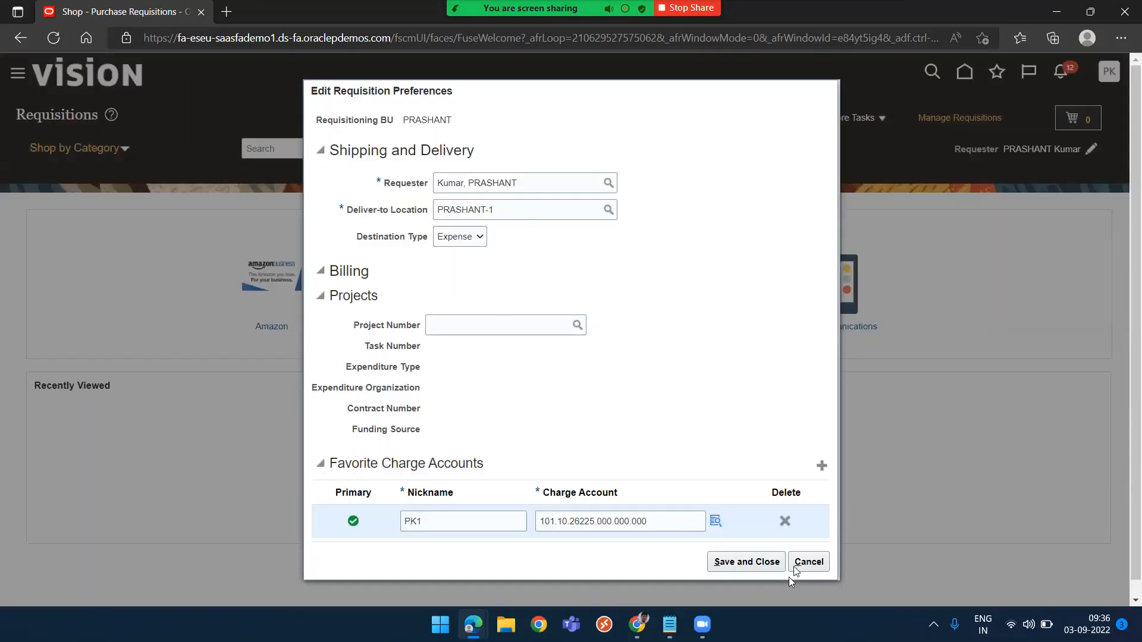
left_click(747, 564)
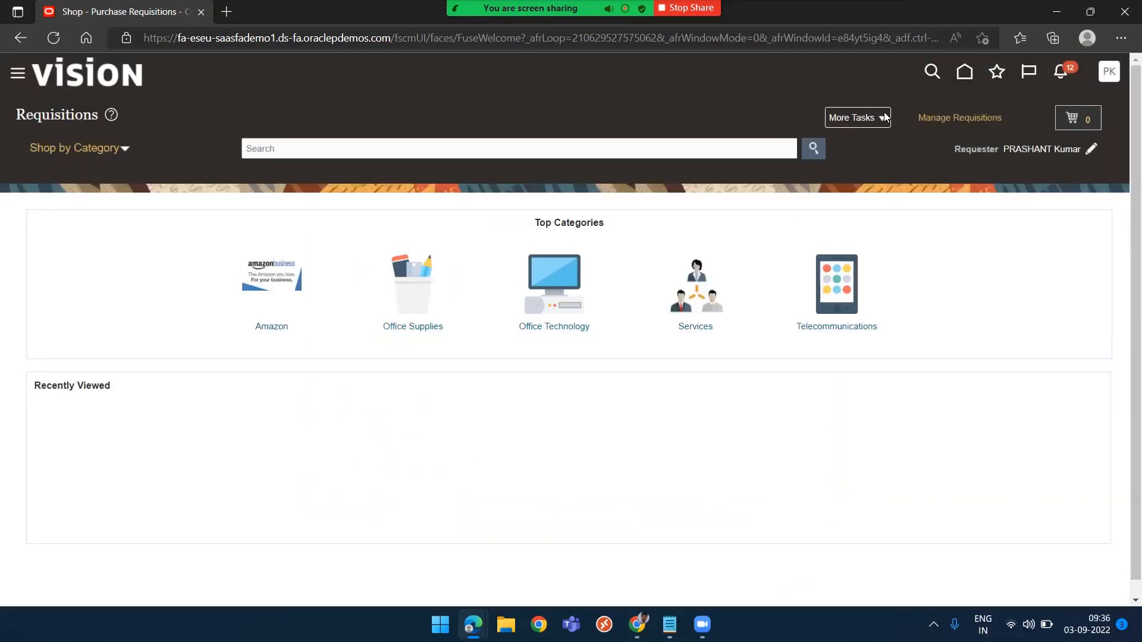
left_click(879, 117)
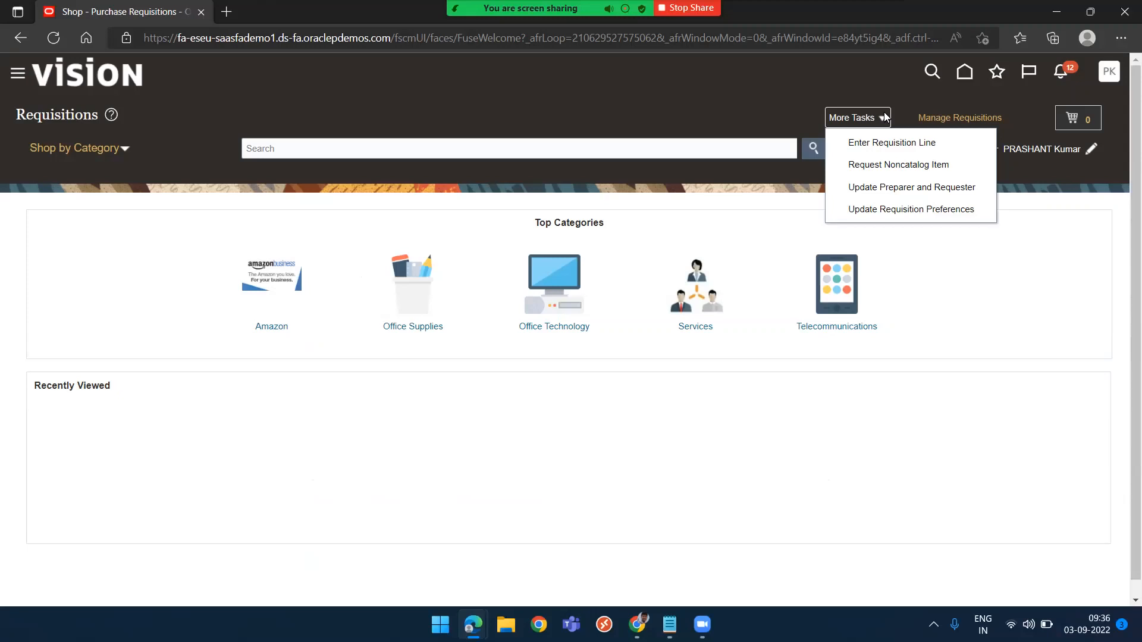
left_click(892, 212)
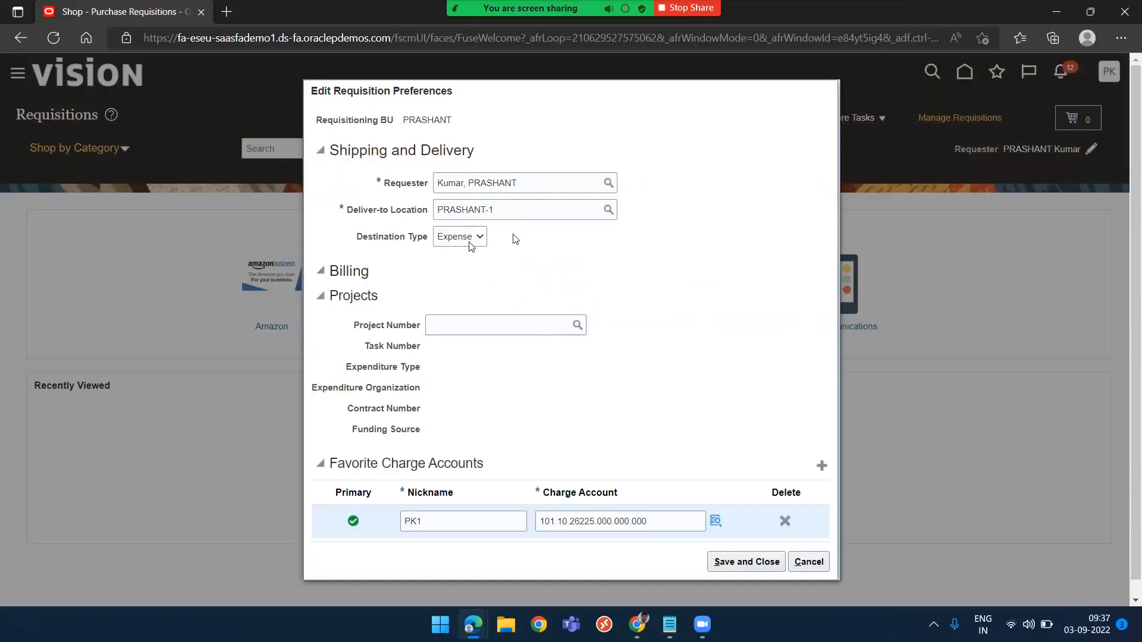
left_click(468, 241)
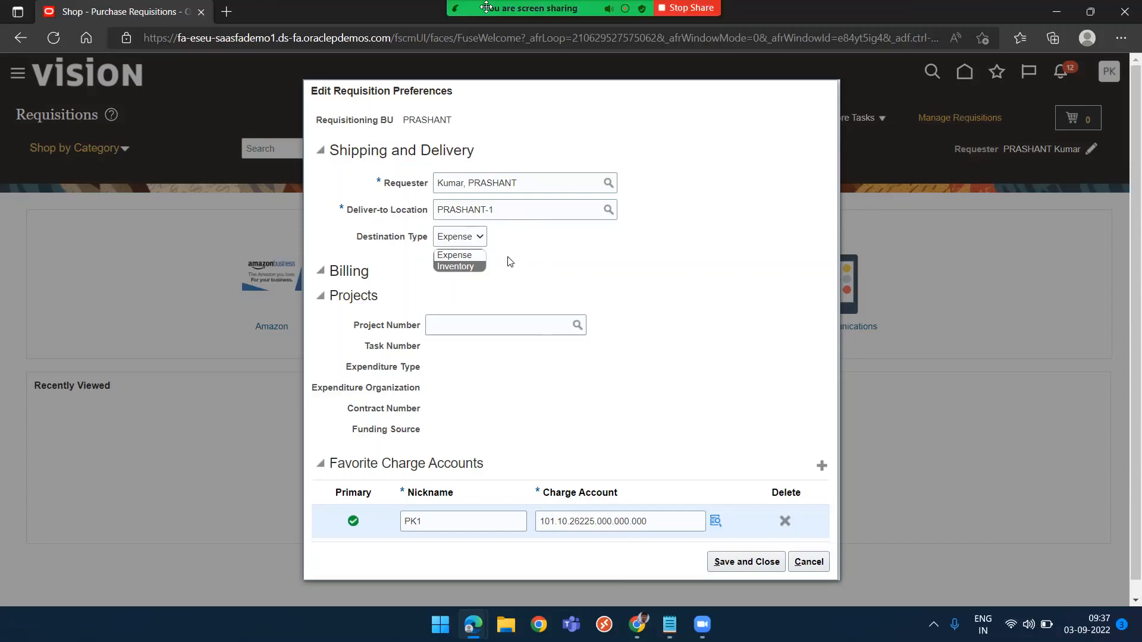
left_click(451, 255)
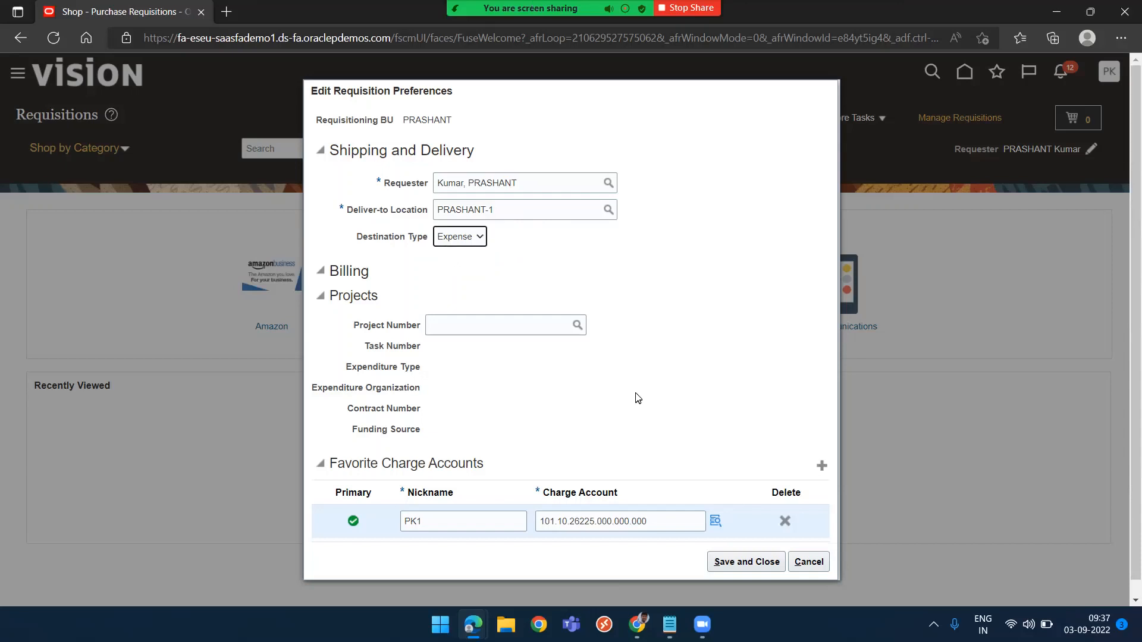
left_click(754, 566)
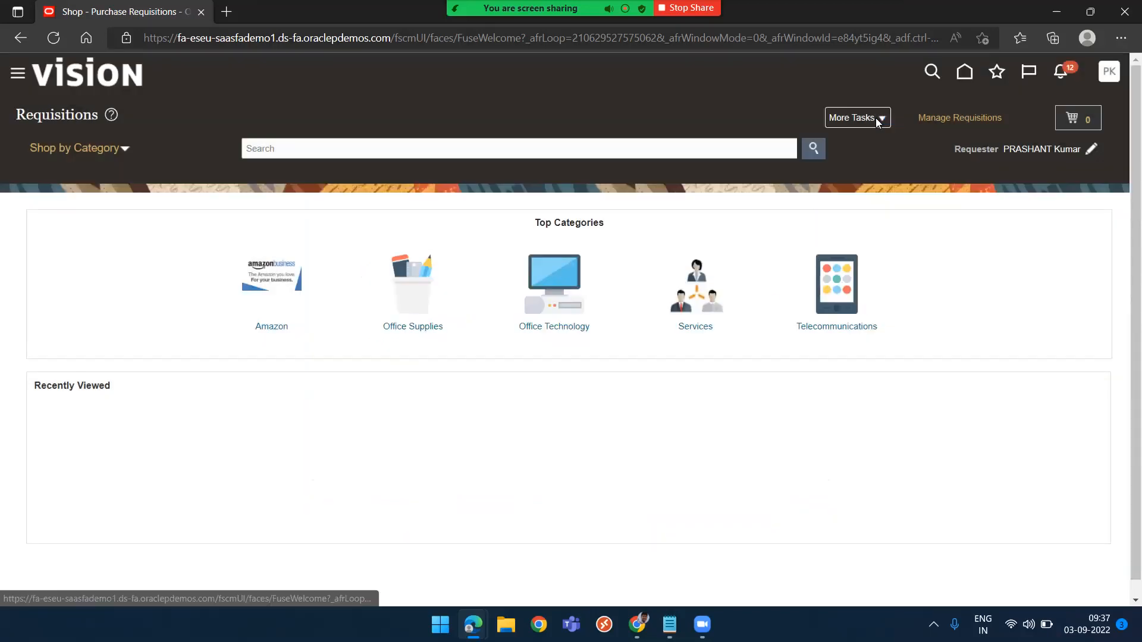
Start a noncatalog request with the item description PRASHANT Line item 1
left_click(876, 117)
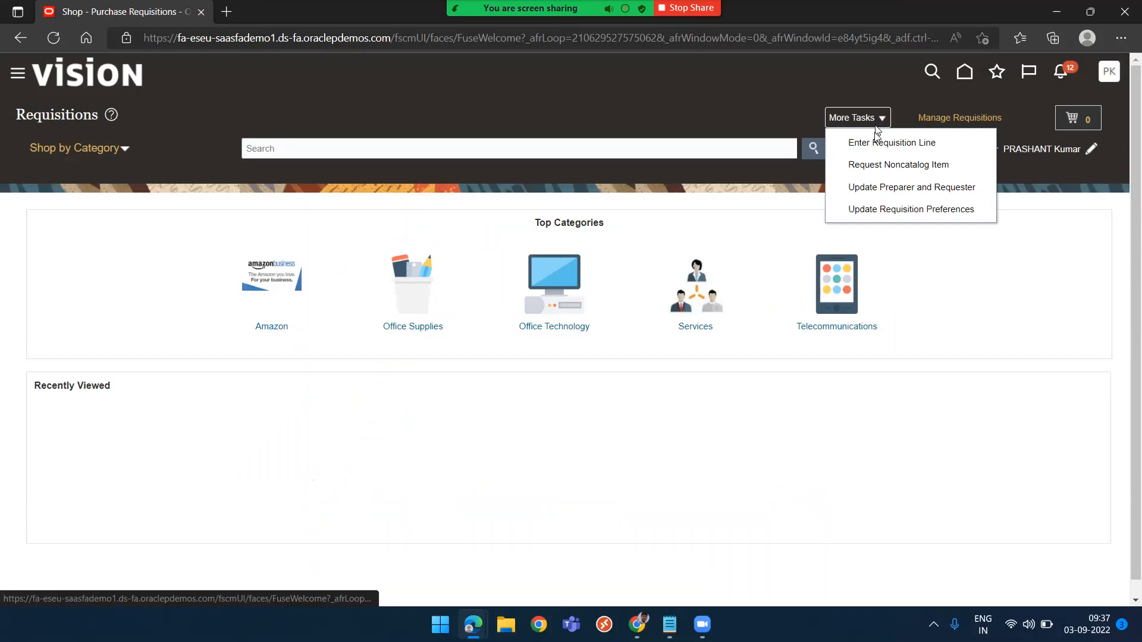
left_click(877, 165)
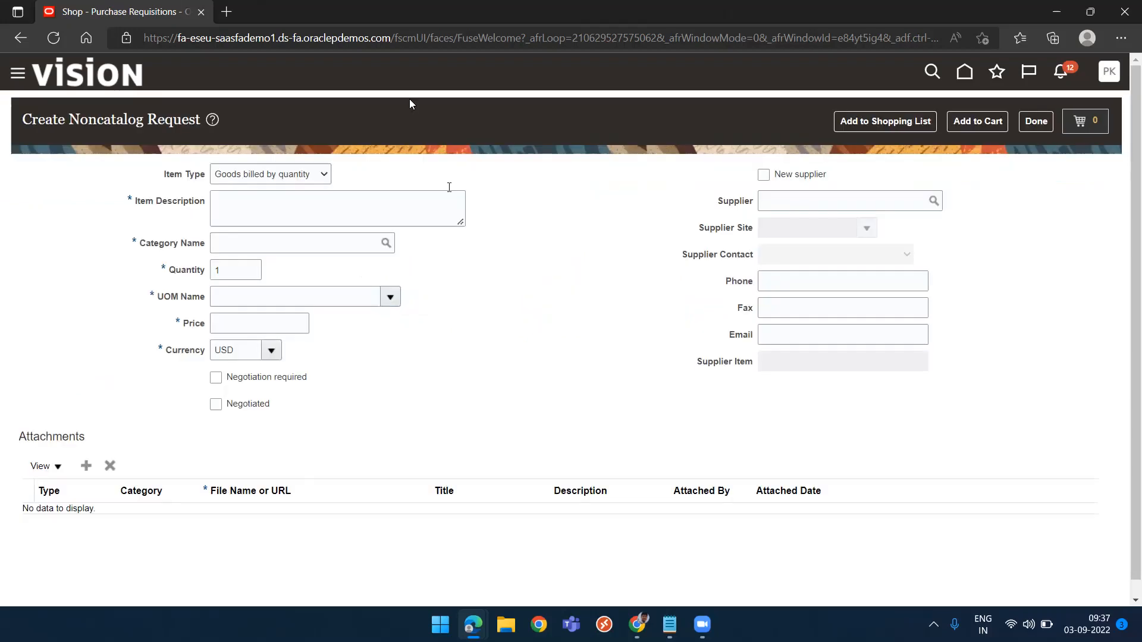
left_click(253, 215)
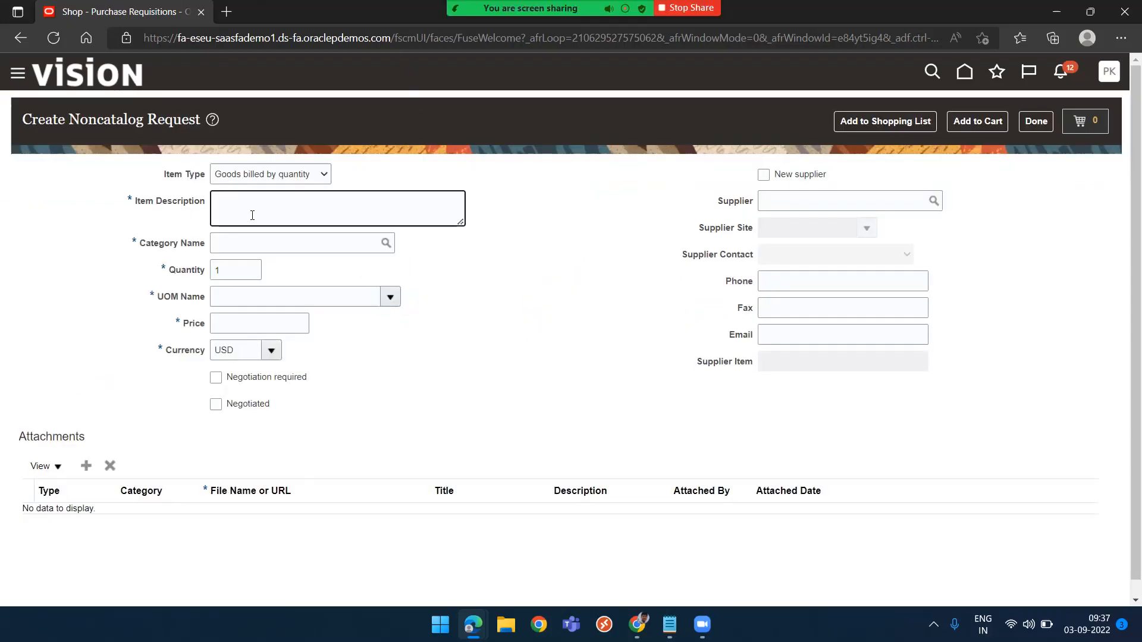
type("PRASHANT")
key("Tab")
left_click(252, 215)
type("Line item 1")
key("Tab")
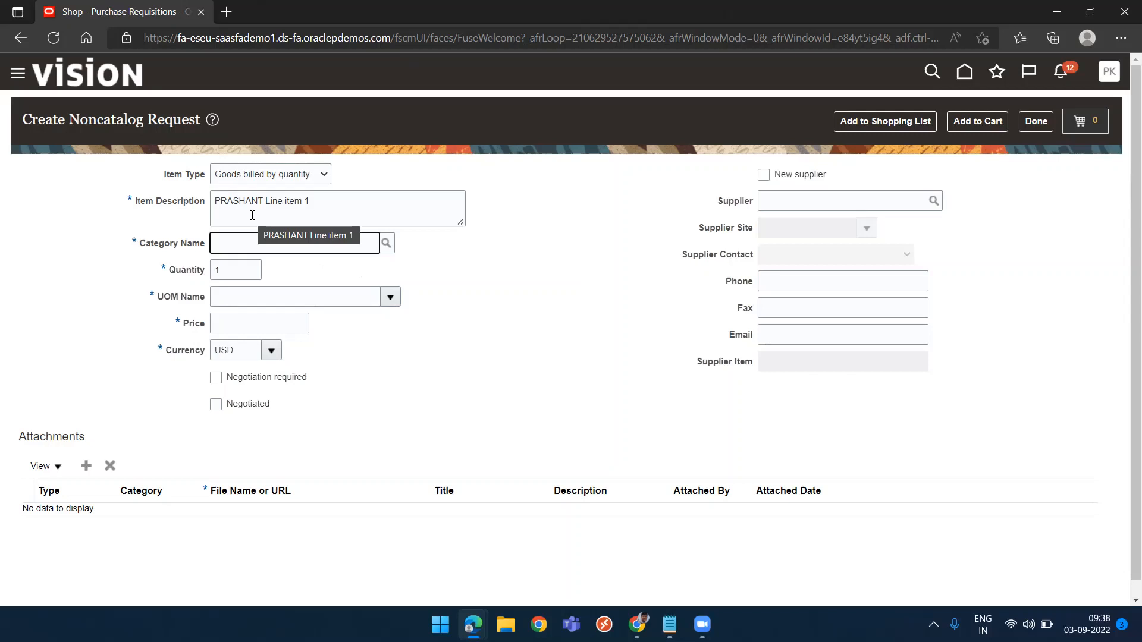
Switch to the setup browser window and search the procurement tasks for Funcational area
key("alt+Tab")
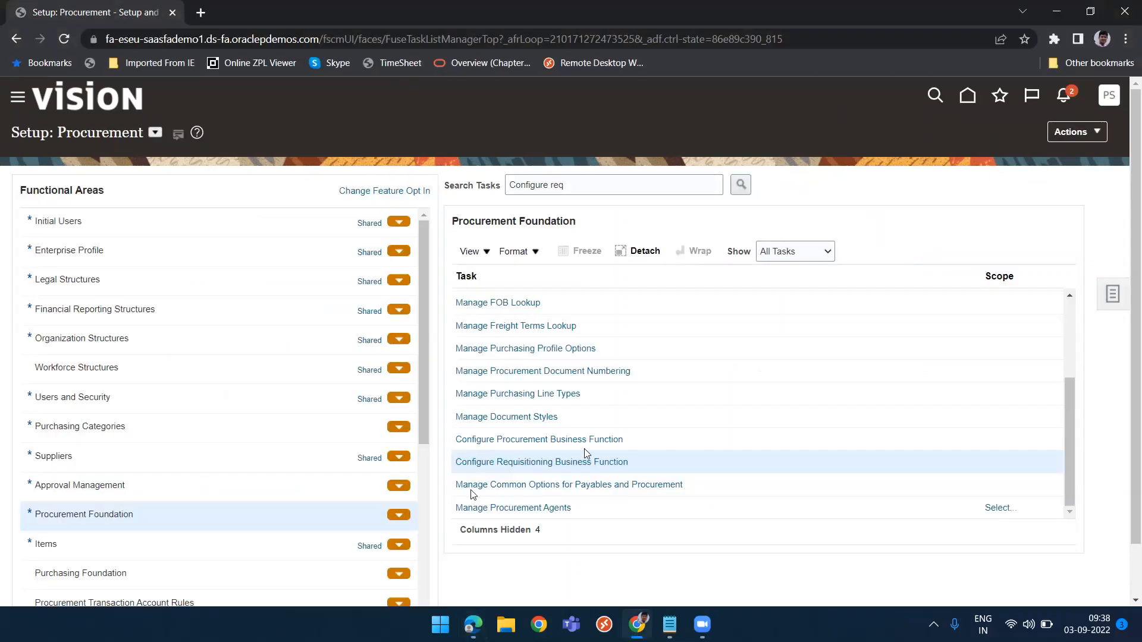
left_click_drag(585, 185, 458, 184)
type("Func")
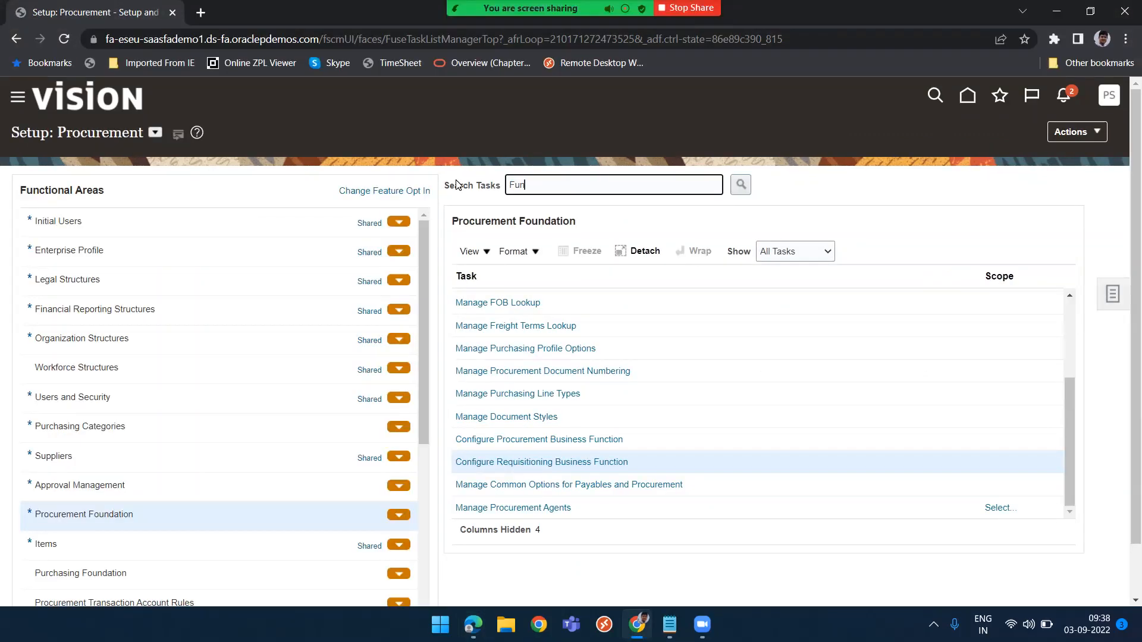
type("ational area")
key("Return")
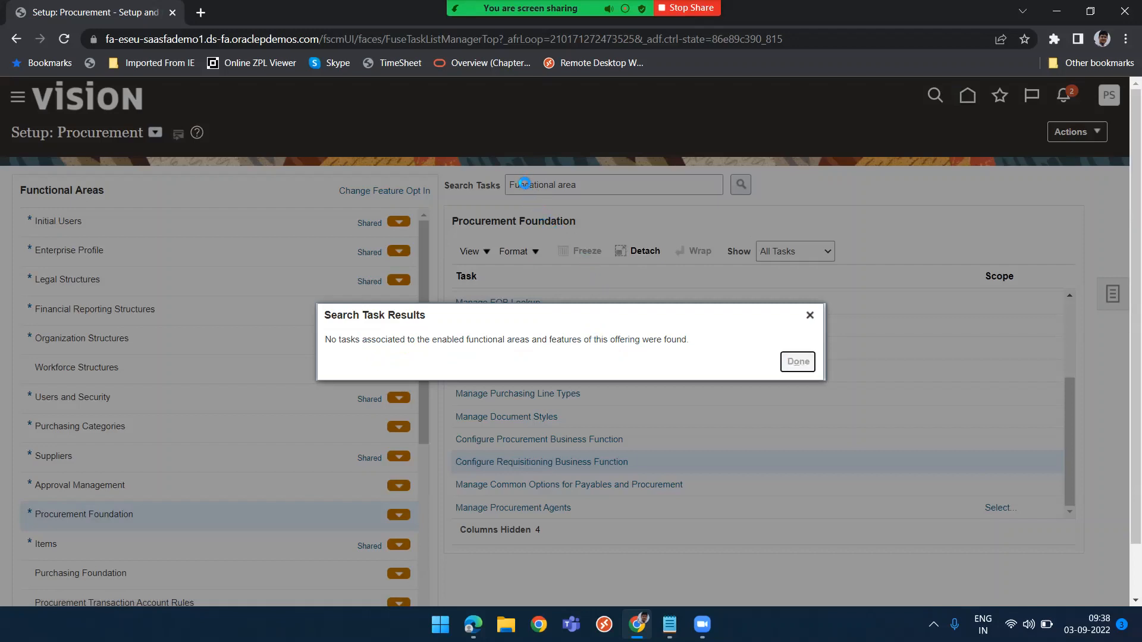
left_click(798, 361)
left_click(810, 316)
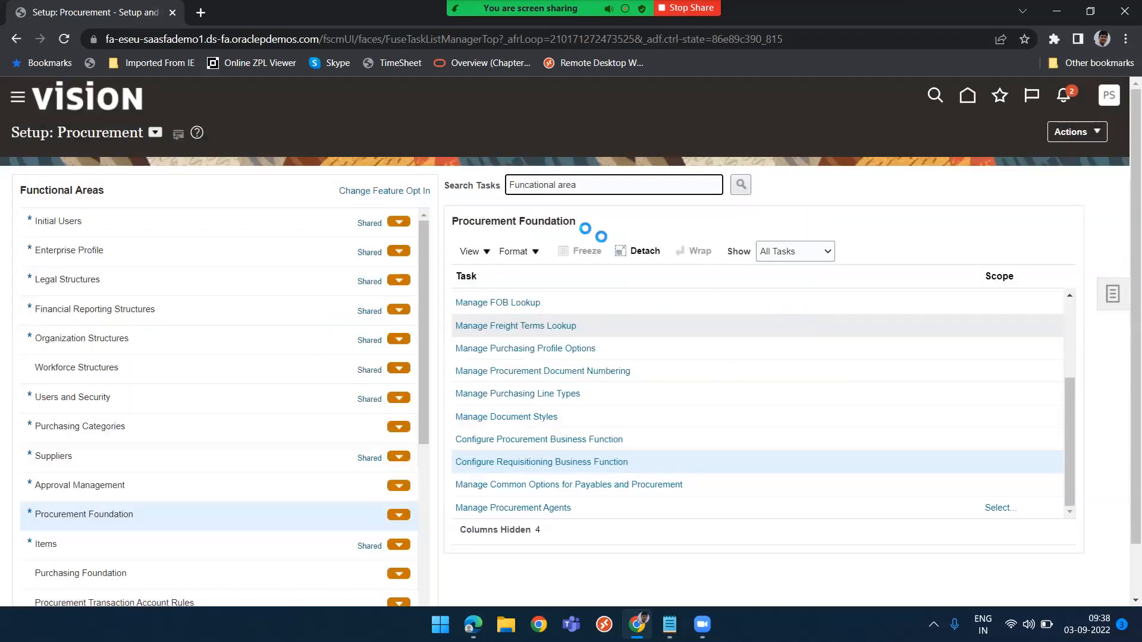
Correct the task search text to Functional area and search again
left_click(526, 186)
right_click(526, 187)
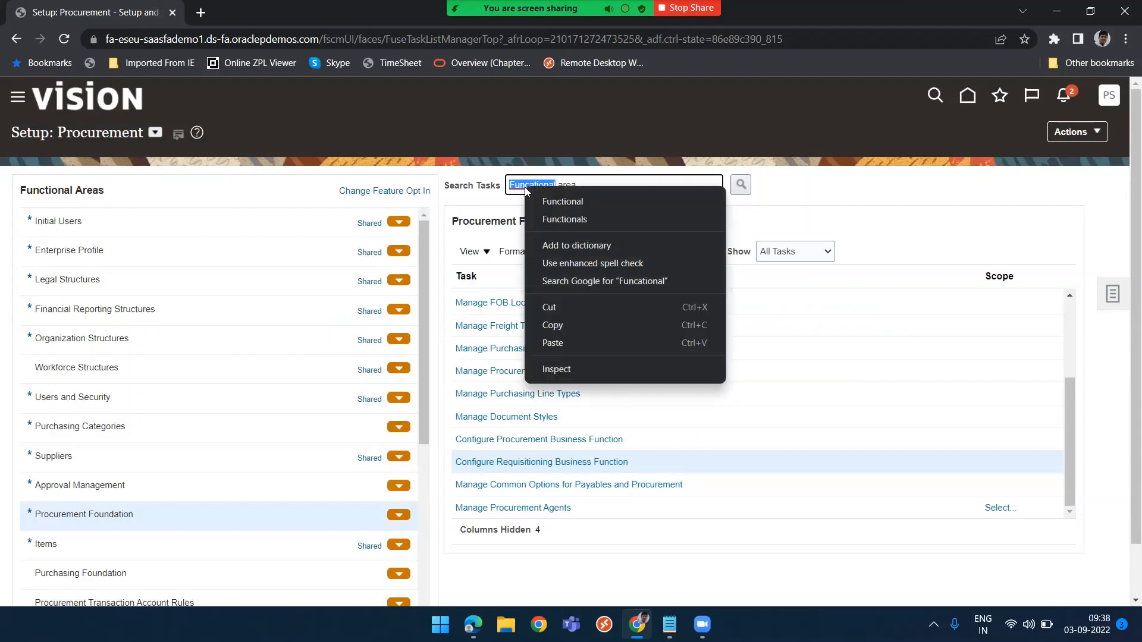
left_click(563, 201)
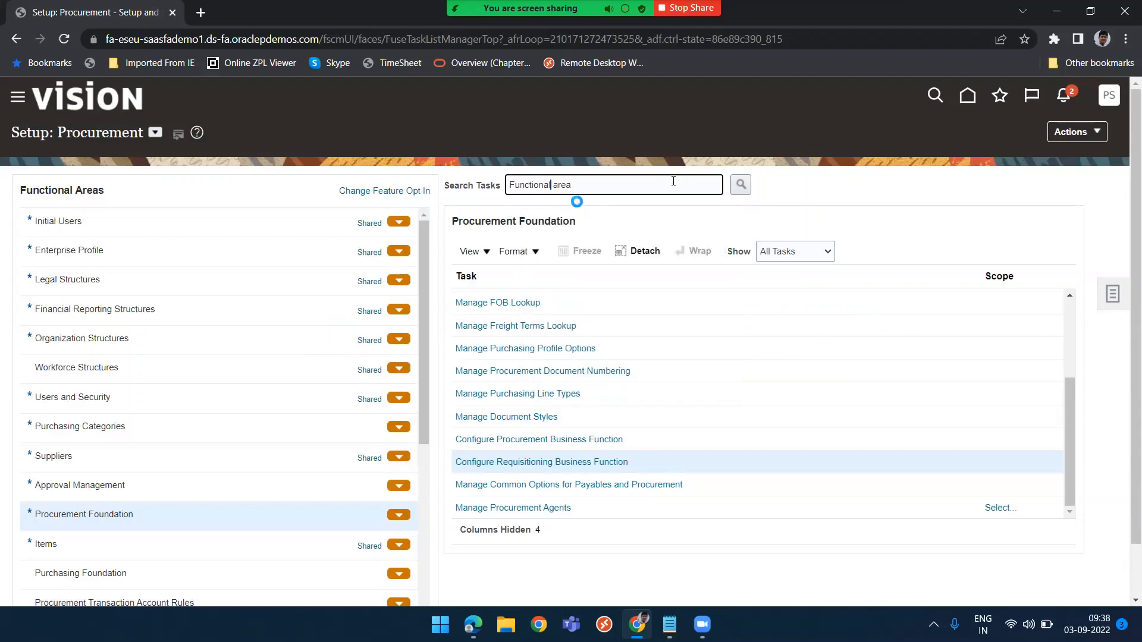
left_click(742, 186)
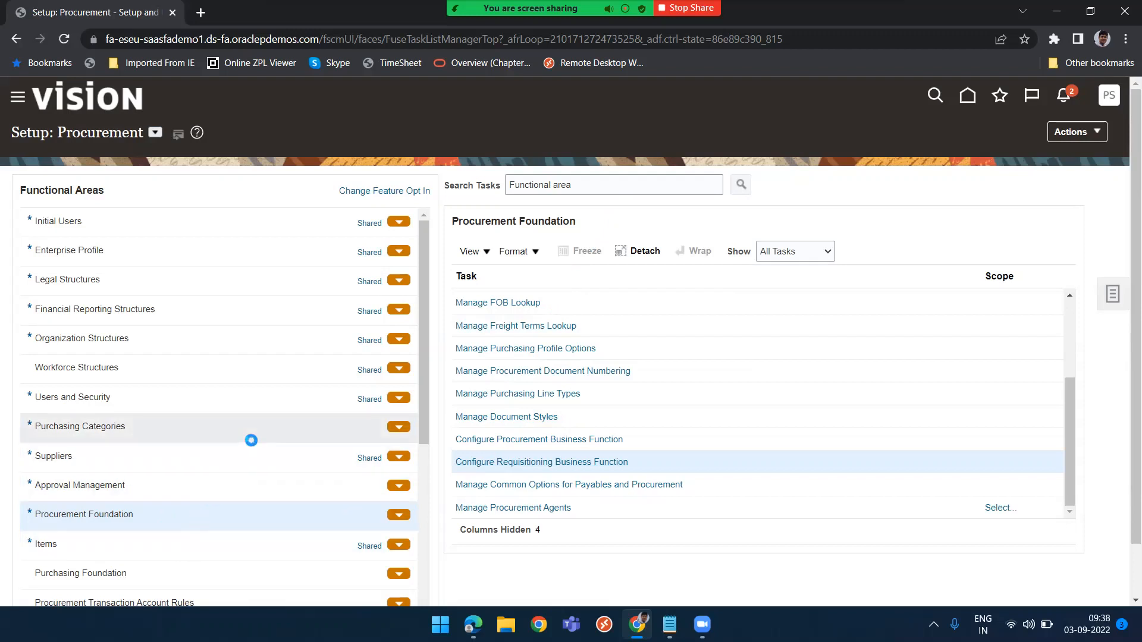
Open Manage Functional Area Catalogs from the Purchasing Categories functional area
left_click(153, 429)
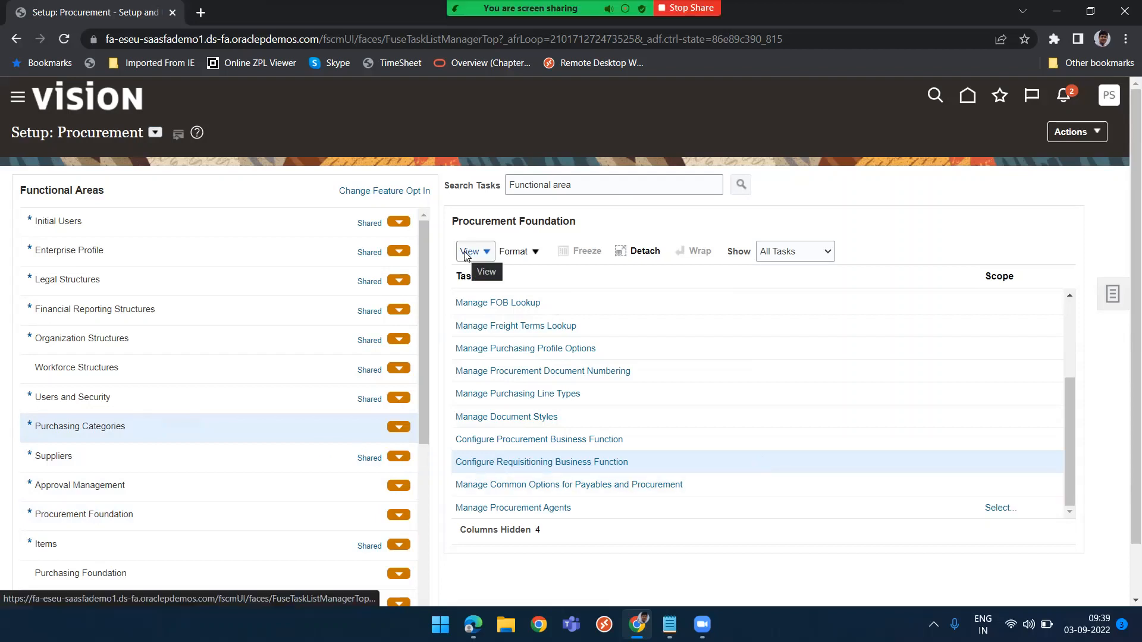
left_click(968, 97)
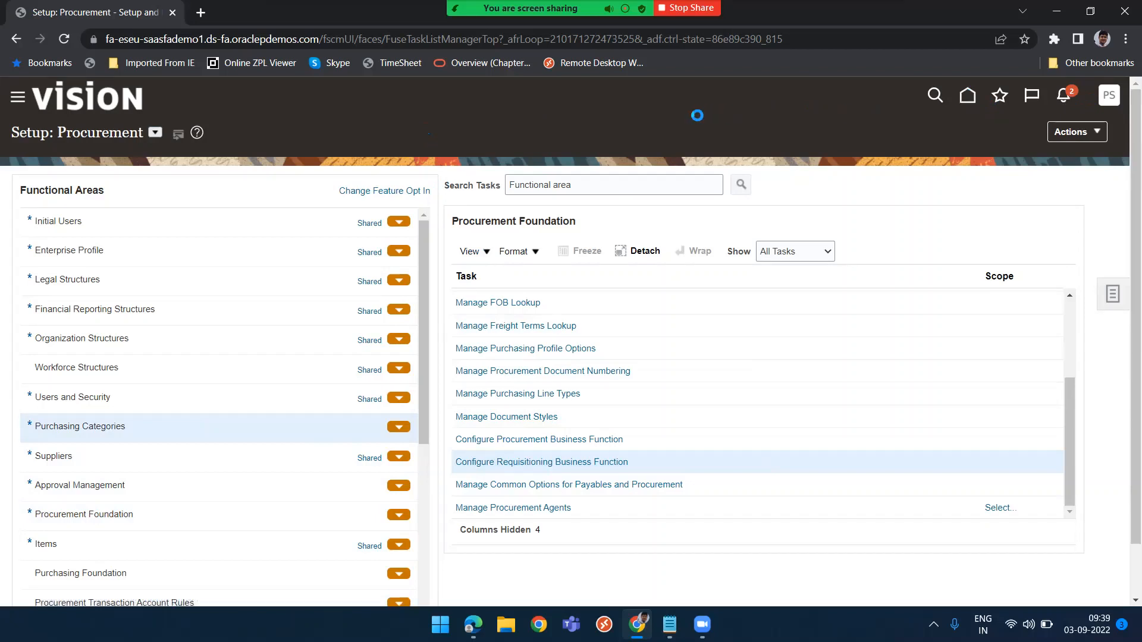
key("ctrl+l")
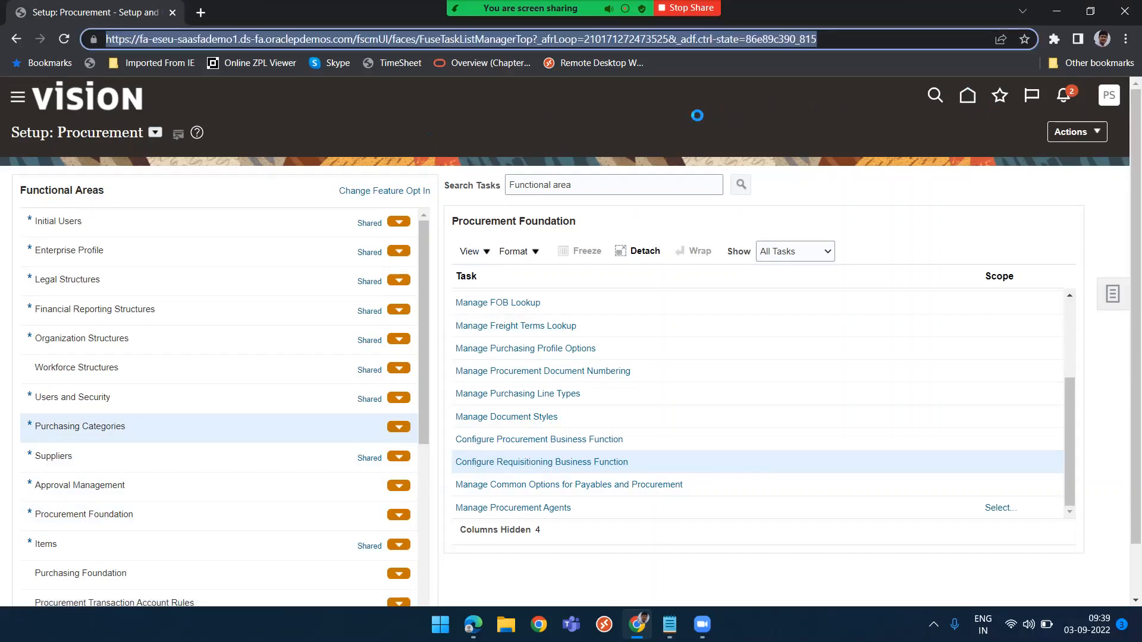
key("Return")
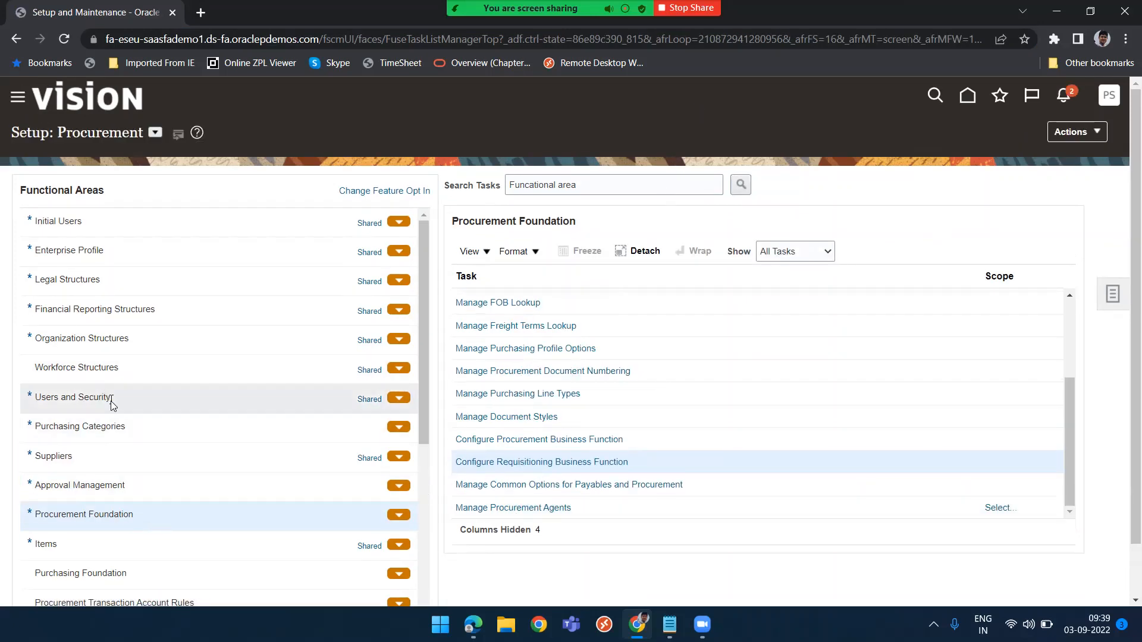
left_click(139, 428)
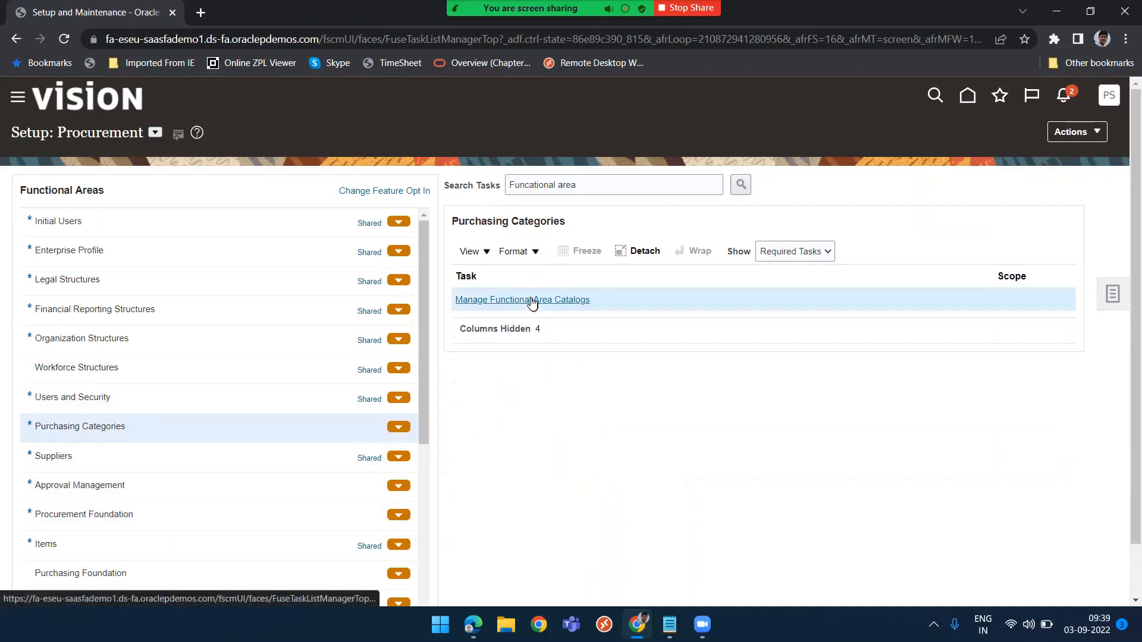
left_click(533, 301)
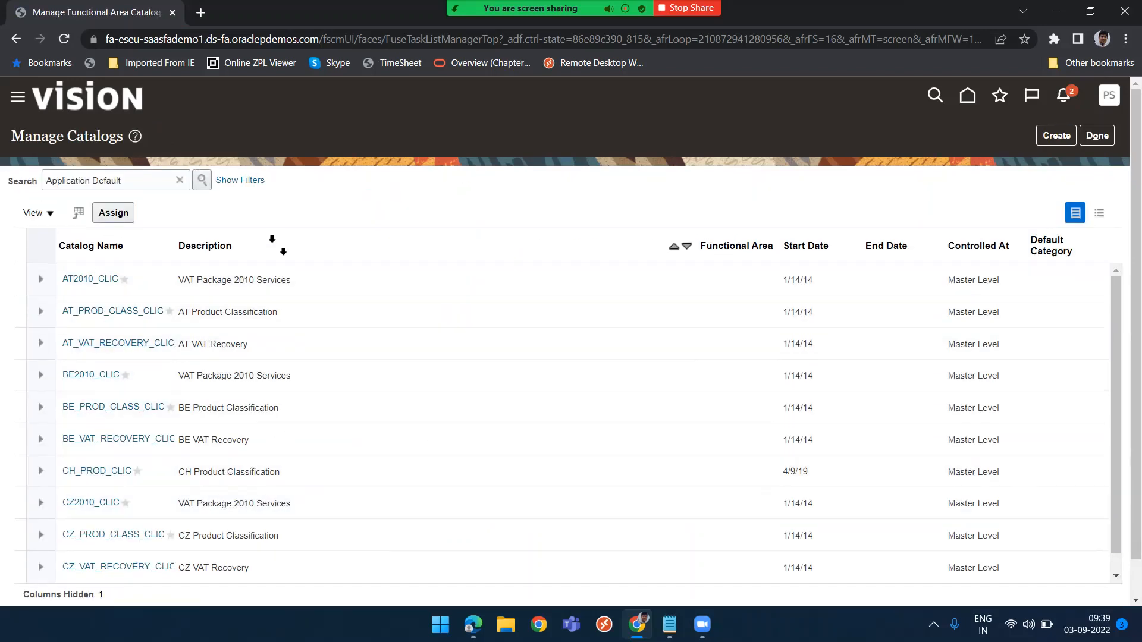
Search the catalogs for Pur and open the Purchasing catalog for editing
left_click_drag(130, 180, 1, 183)
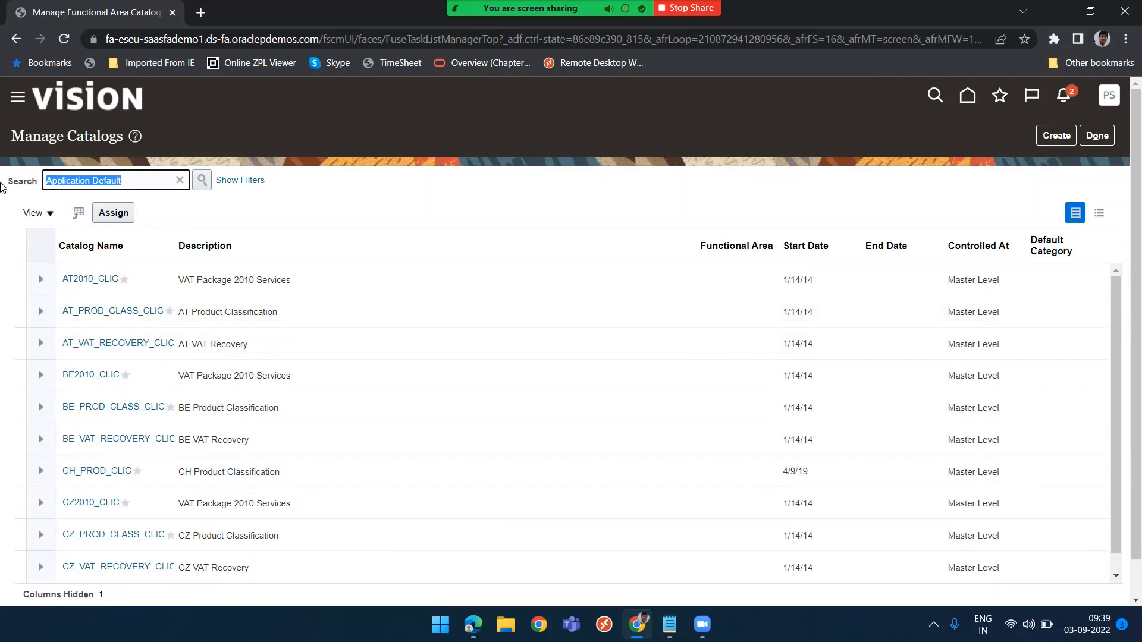
type("Pur")
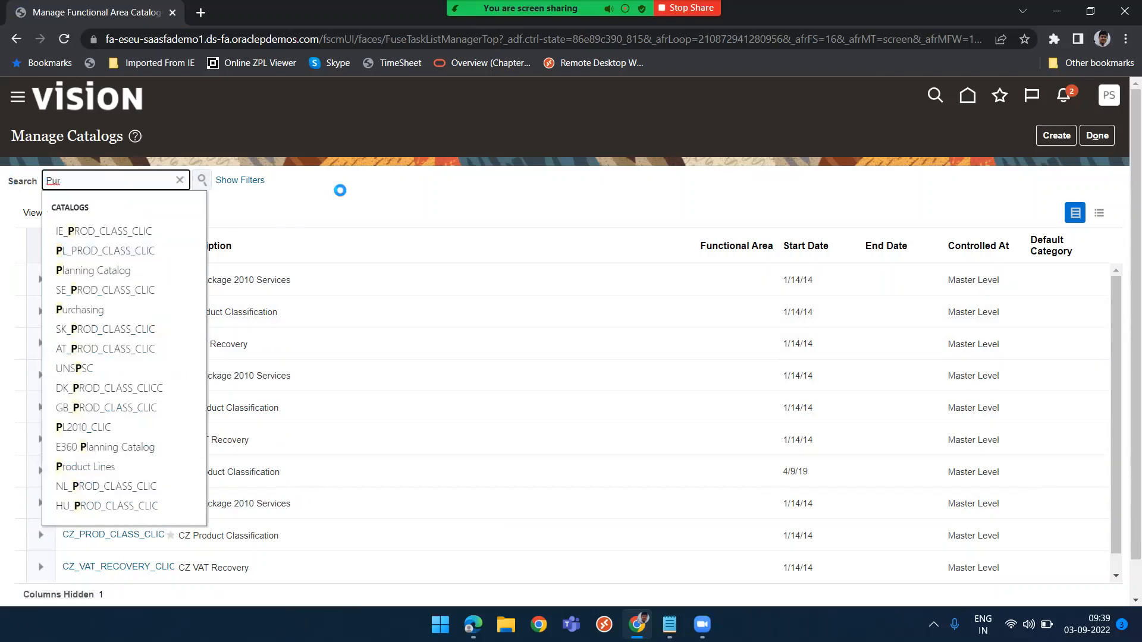
left_click(465, 281)
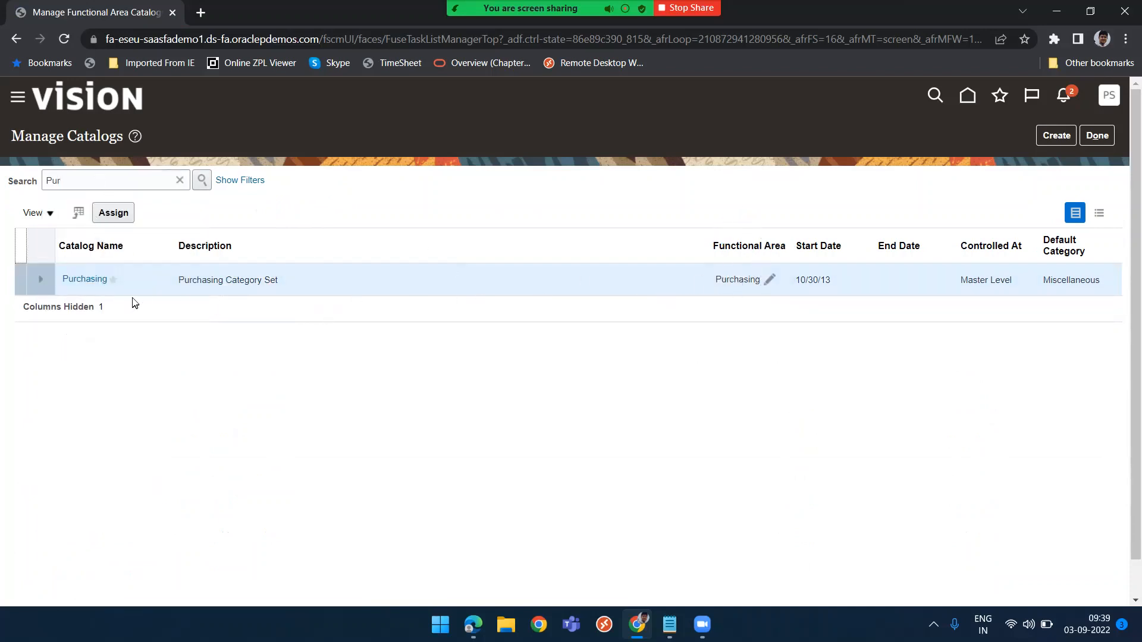
left_click(83, 279)
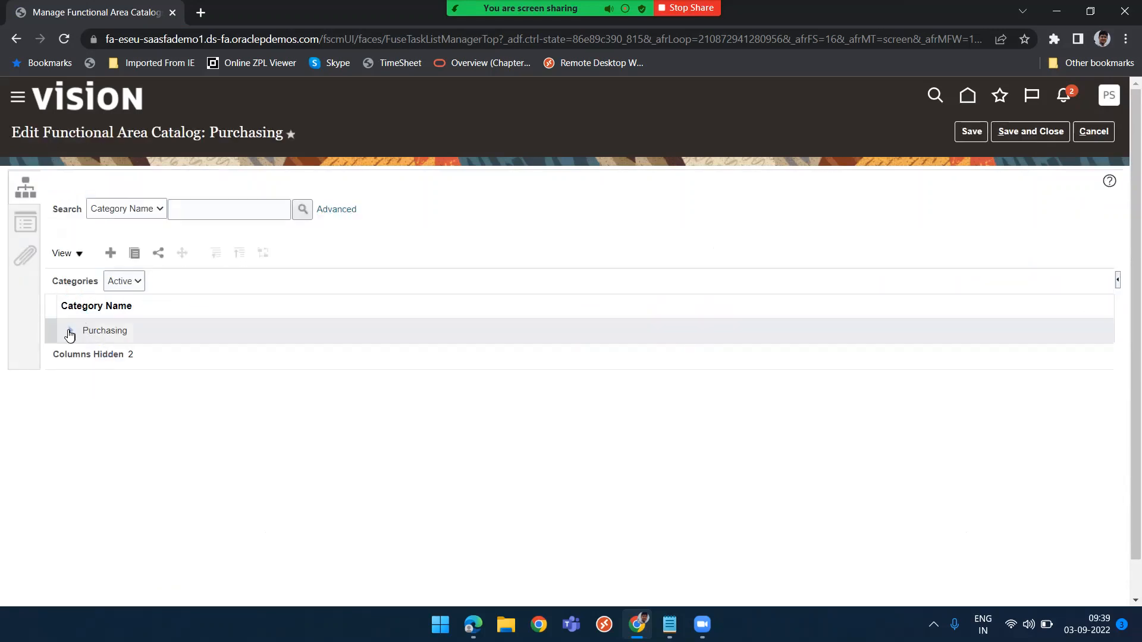
Create a category under Purchasing with name, code and description PRASHANT
left_click(70, 333)
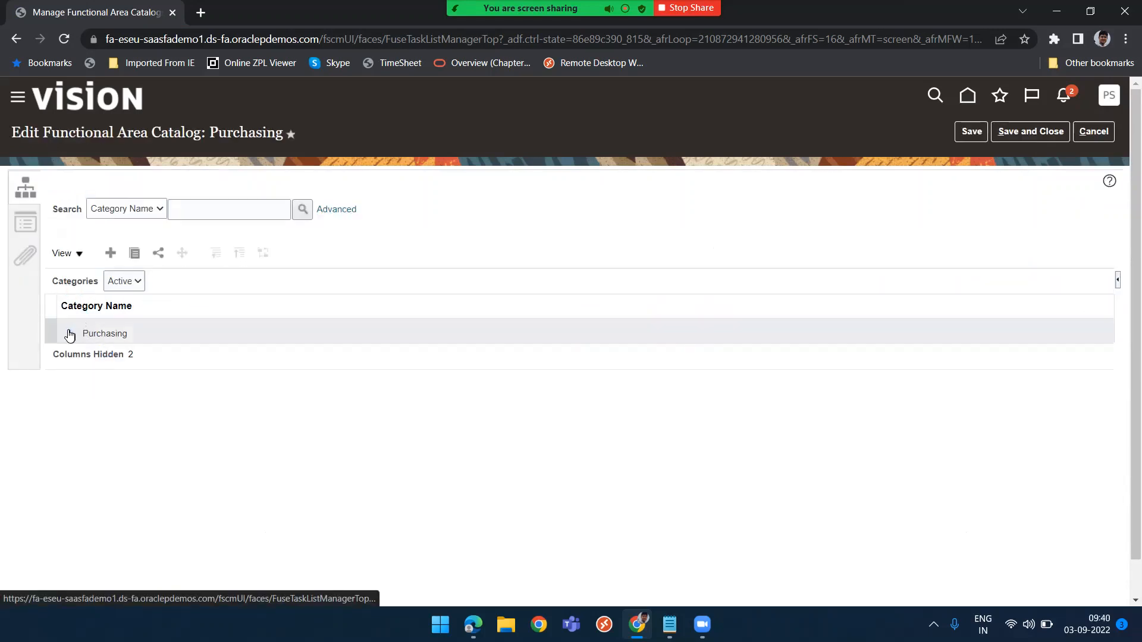
left_click(109, 254)
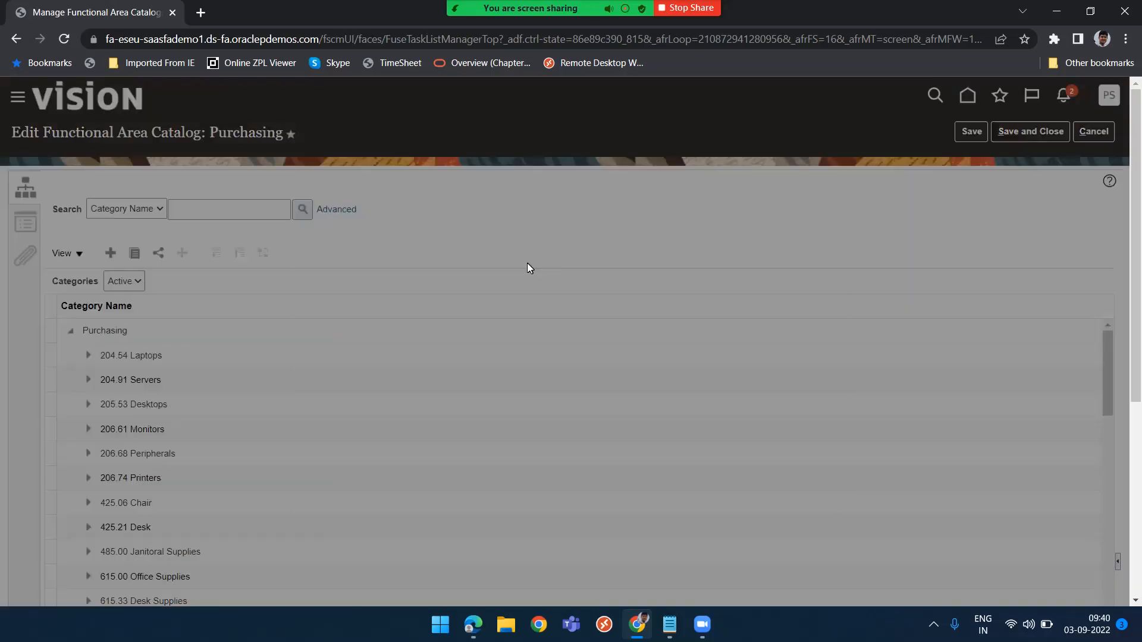
type("PRASHANT")
key("Tab")
type("PRASHANT")
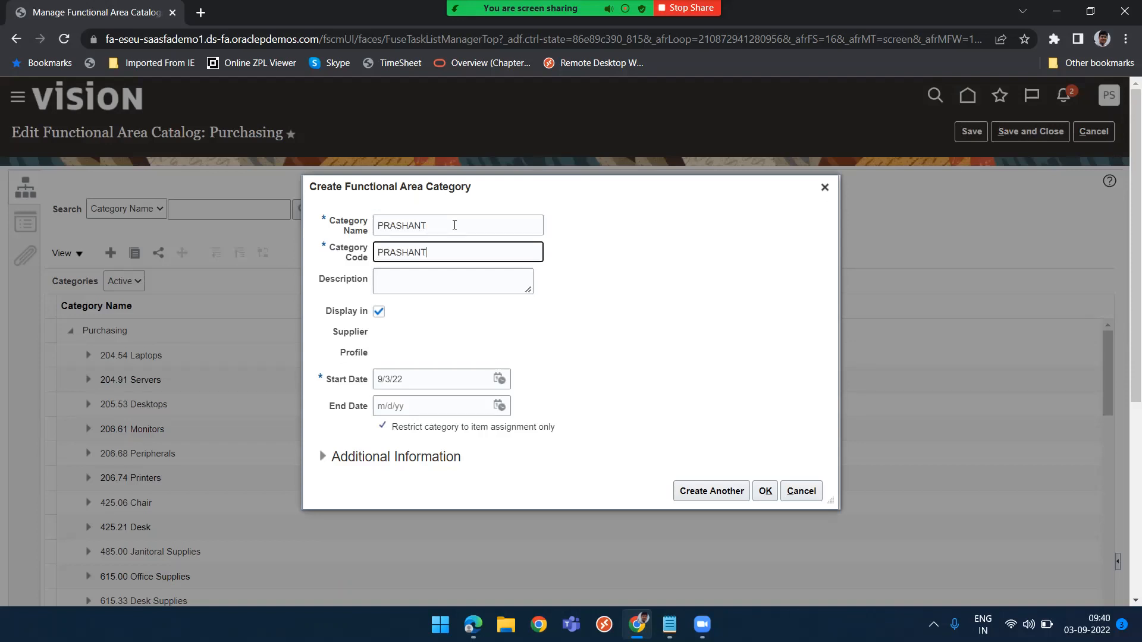
key("Tab")
type("PRASHANT")
key("Tab")
key("Tab")
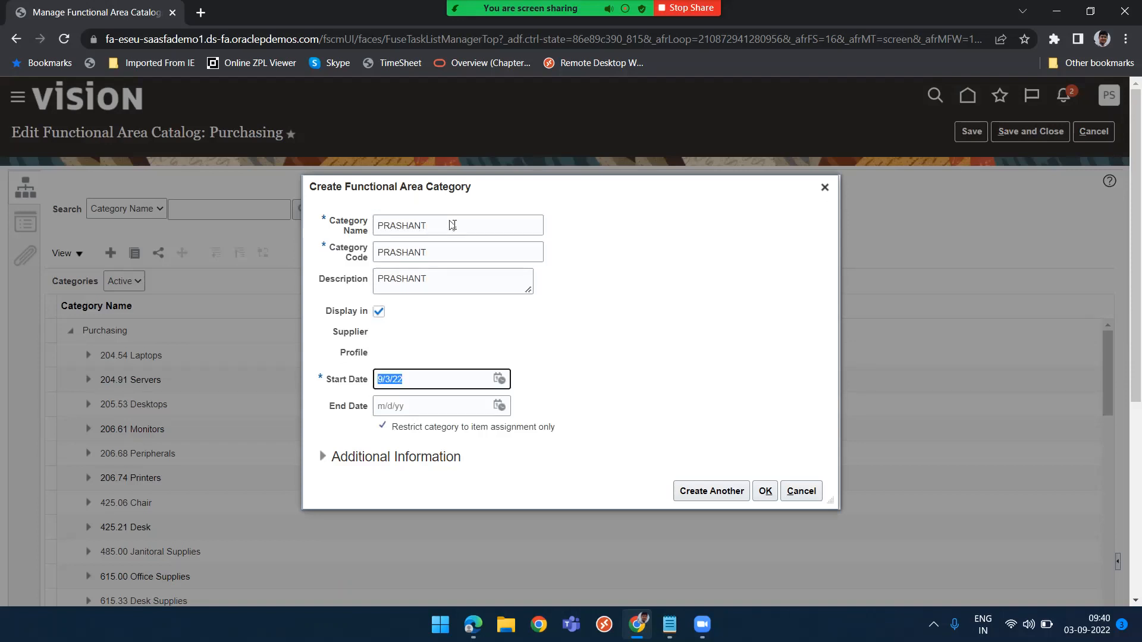
key("Tab")
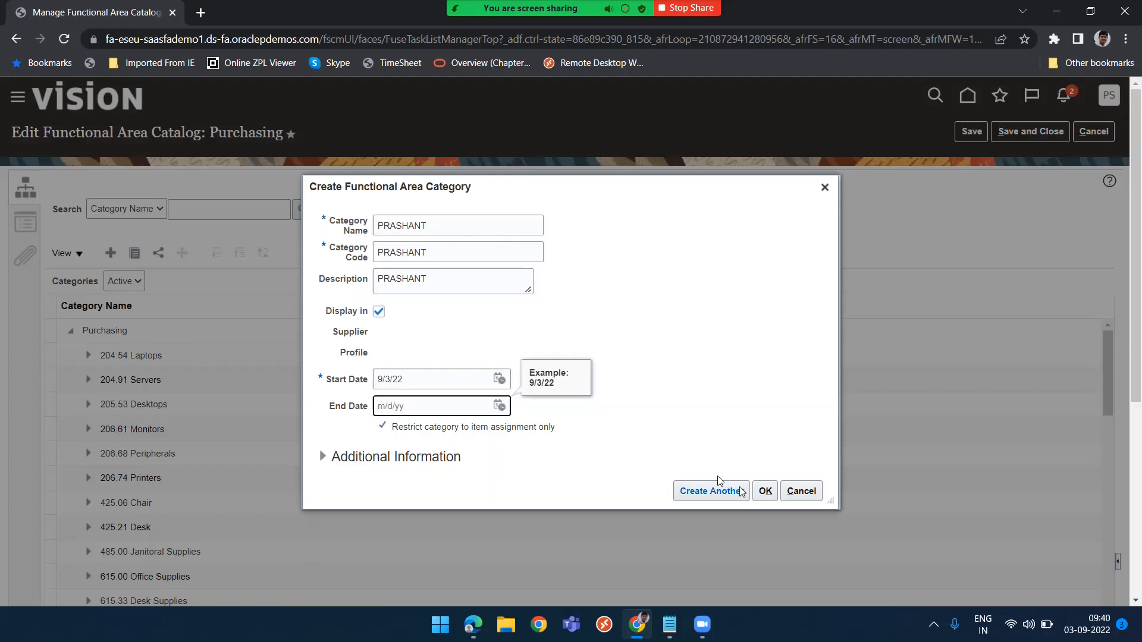
left_click(766, 492)
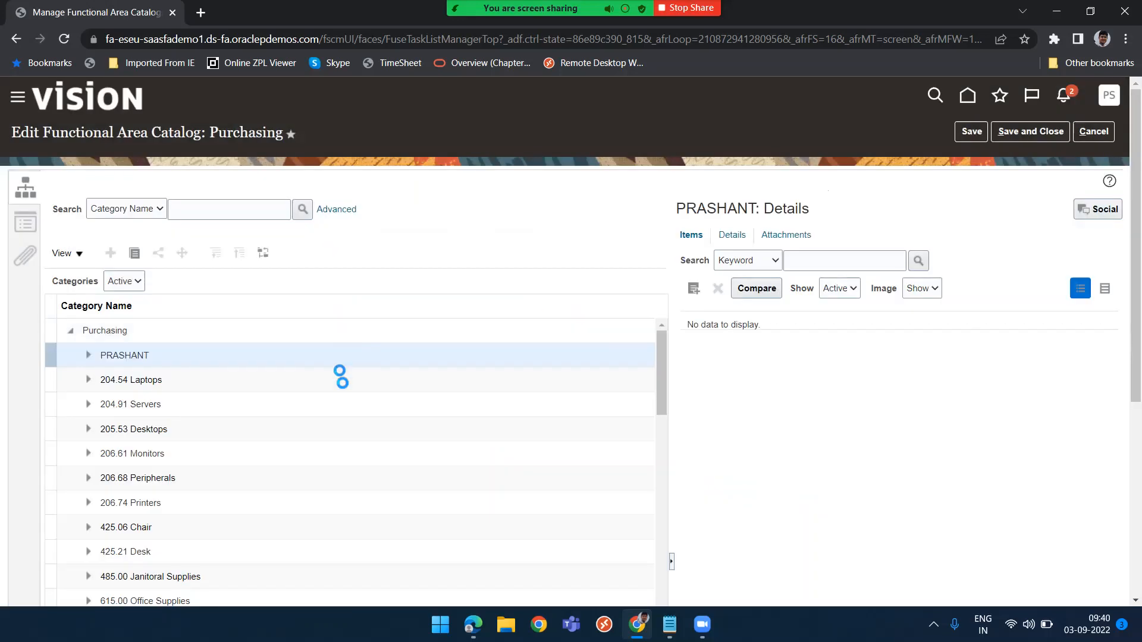
Open the PRASHANT category's details, then save and close the Purchasing catalog
left_click(725, 235)
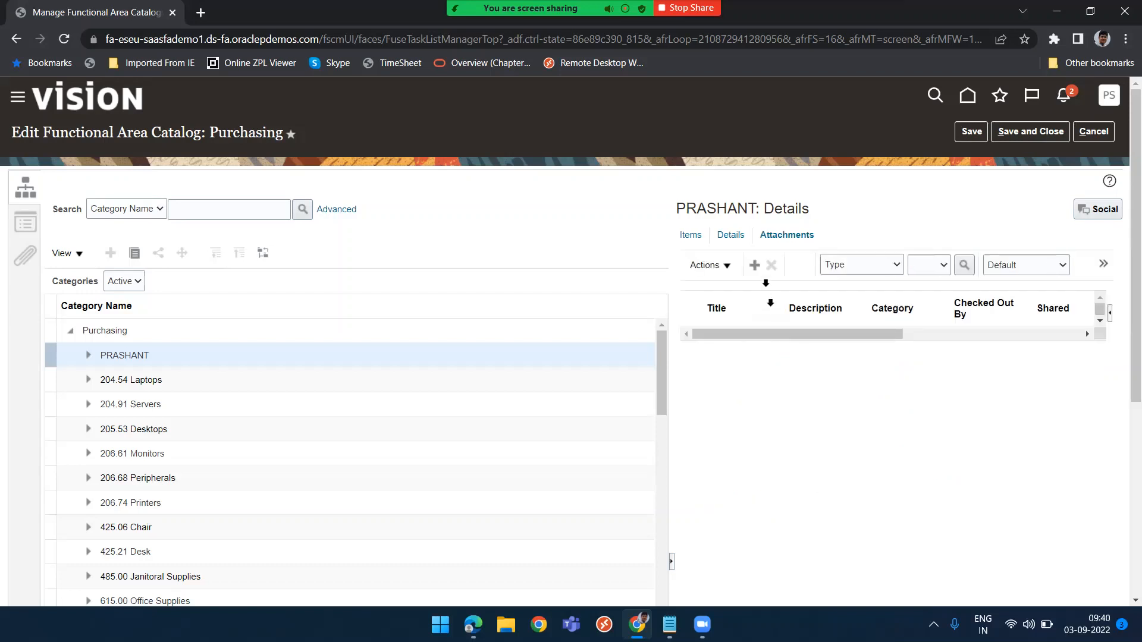
left_click(730, 236)
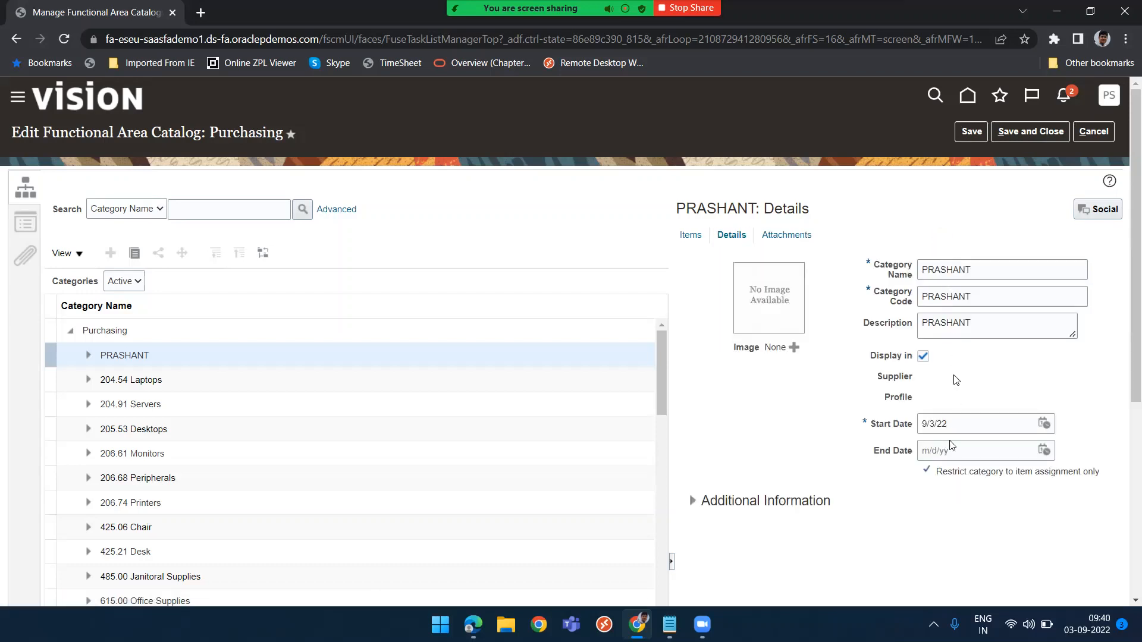
left_click(1013, 132)
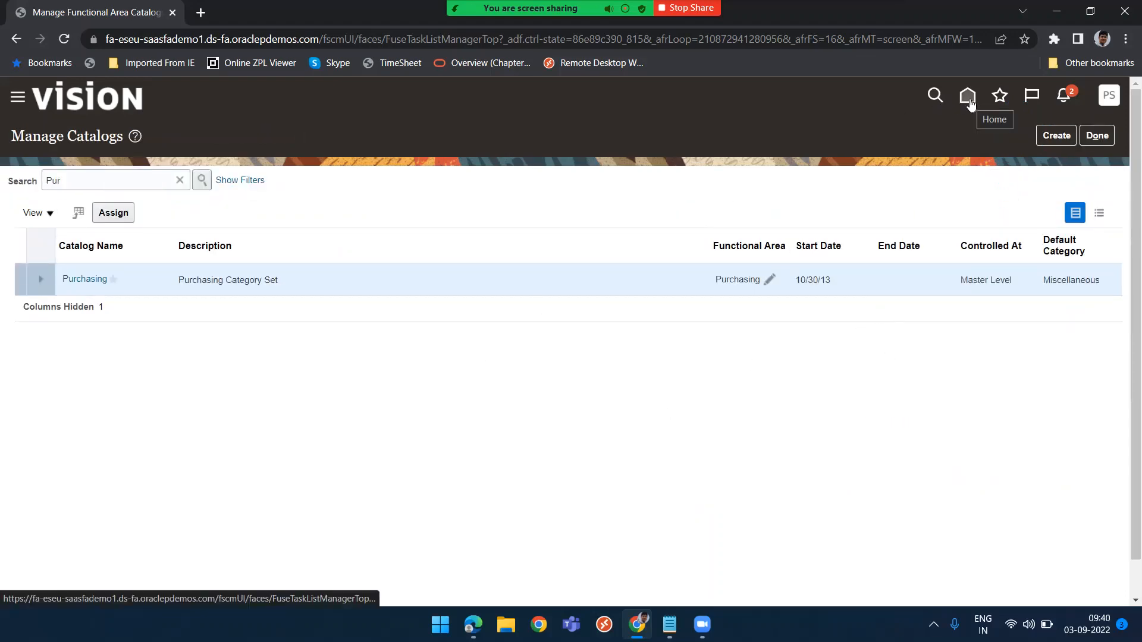
Back in the noncatalog request, set the category name to PRASHANT and the quantity to 10
key("alt+Tab")
type("PRASHANT")
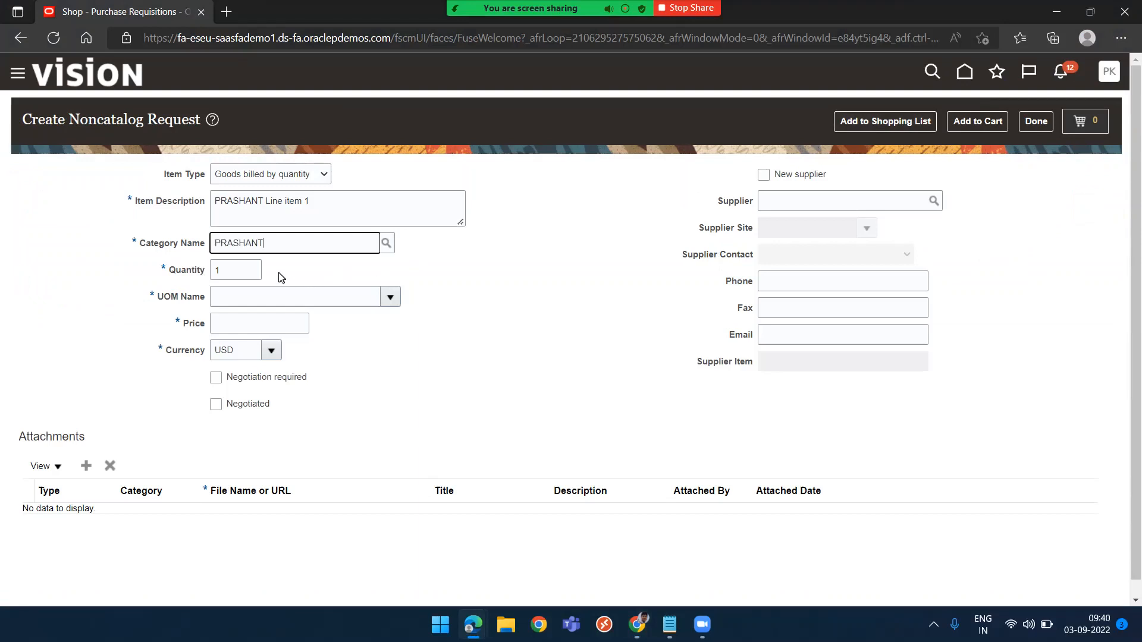
left_click(267, 272)
left_click(243, 266)
type("10")
key("Tab")
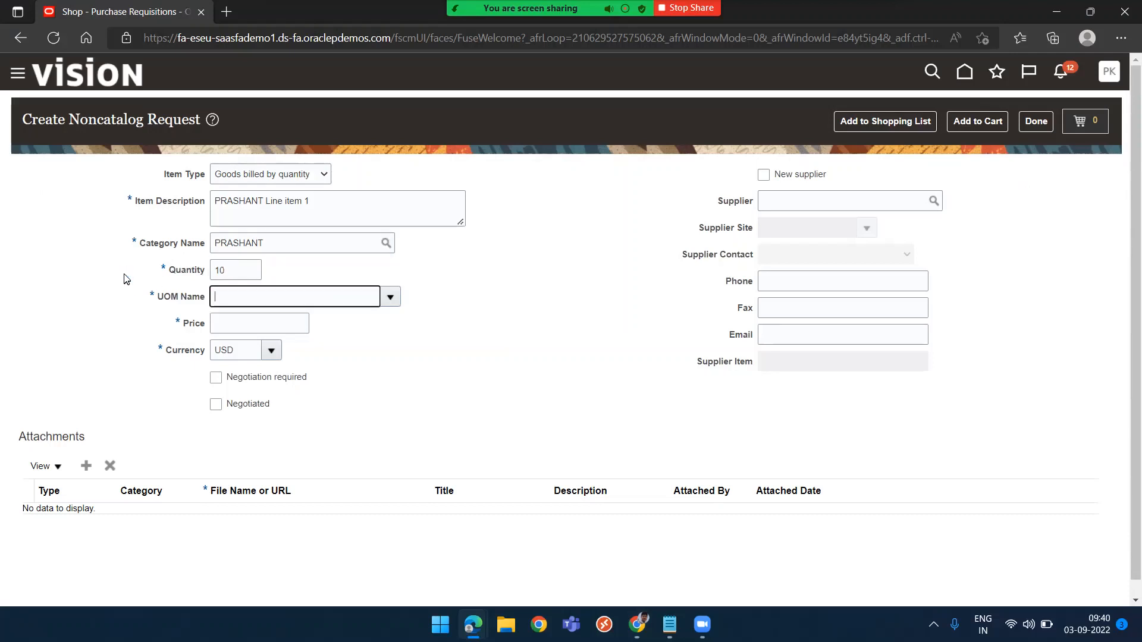
Set the request's UOM name to Ea and the price to 200
type("Ea")
key("Tab")
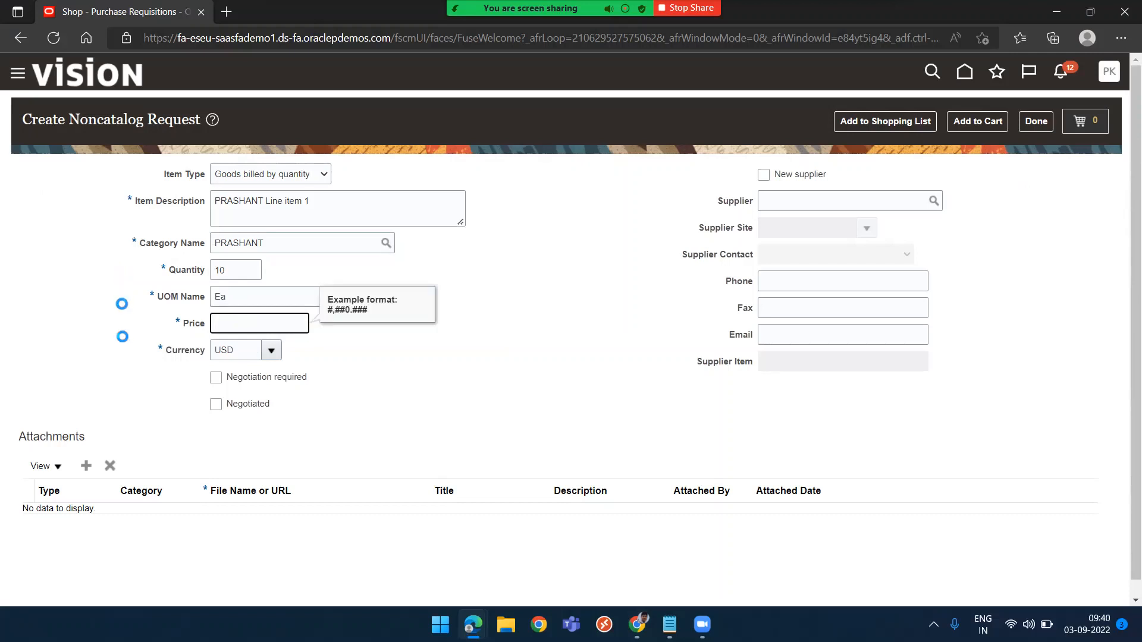
left_click(224, 322)
type("200")
key("Tab")
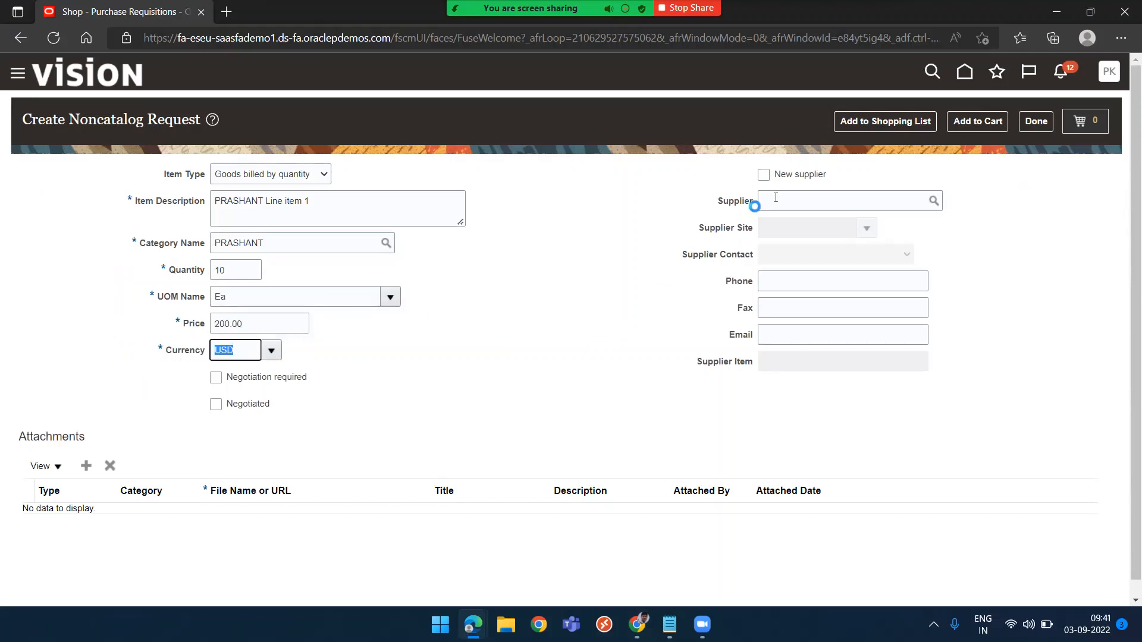
left_click(822, 200)
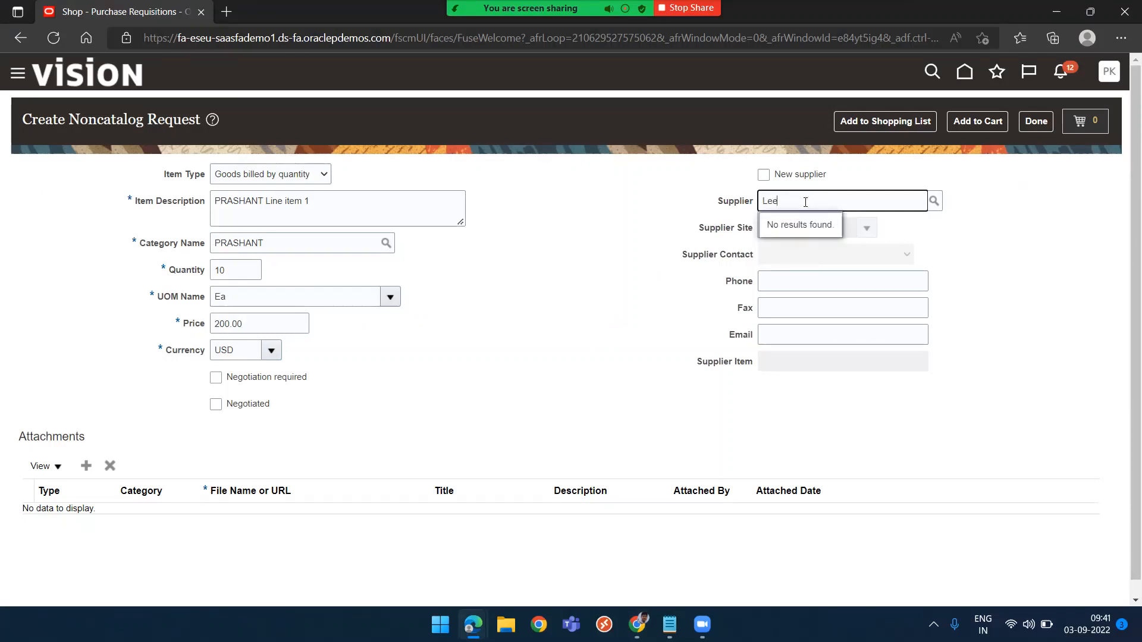
key("BackSpace")
key("BackSpace")
key("BackSpace")
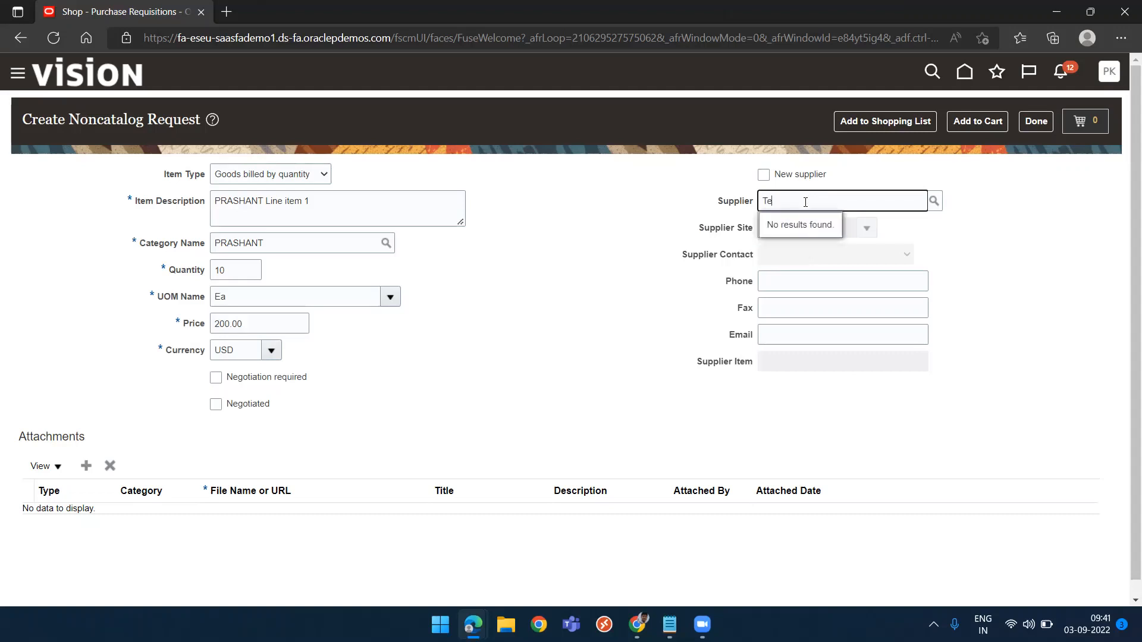
key("BackSpace")
key("BackSpace")
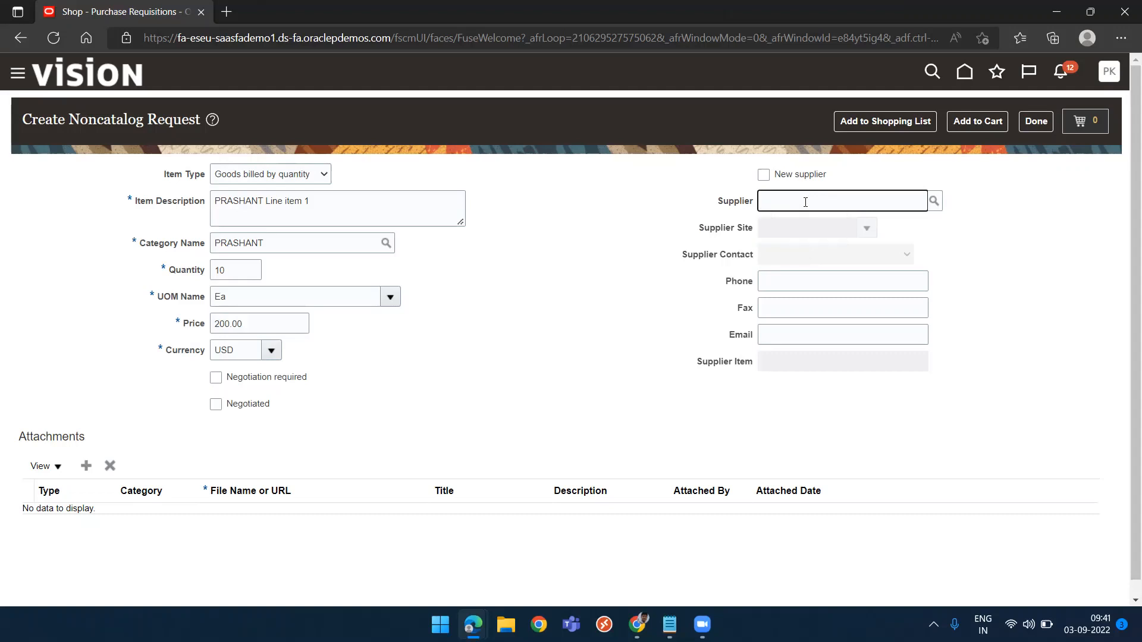
Try to search suppliers with every search operator set to Is not blank
left_click(934, 201)
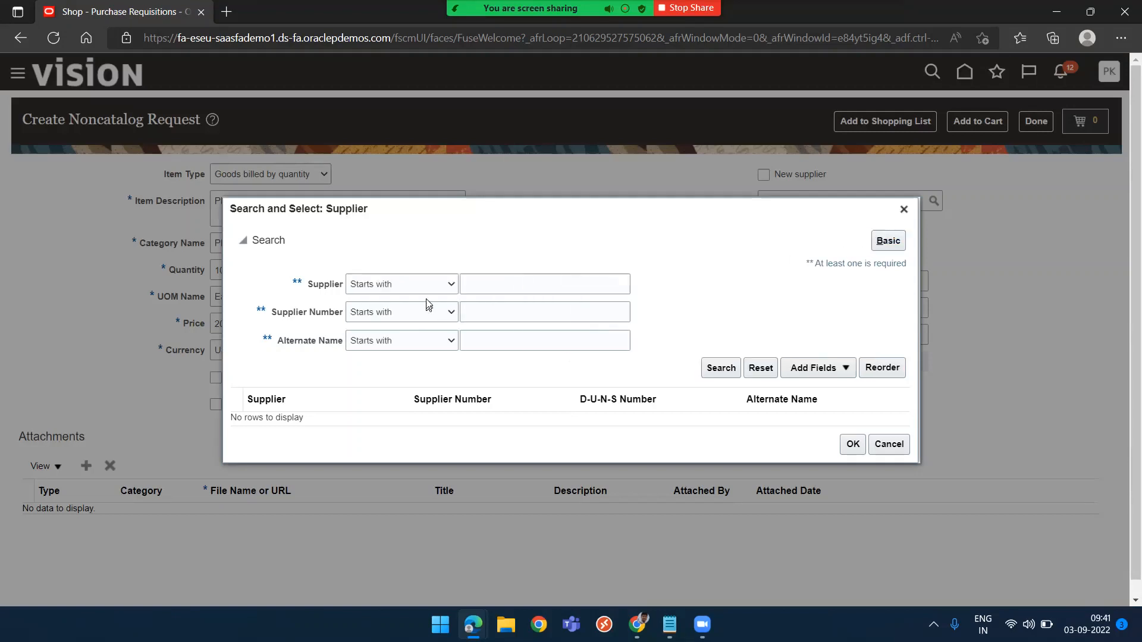
left_click(428, 286)
left_click(390, 450)
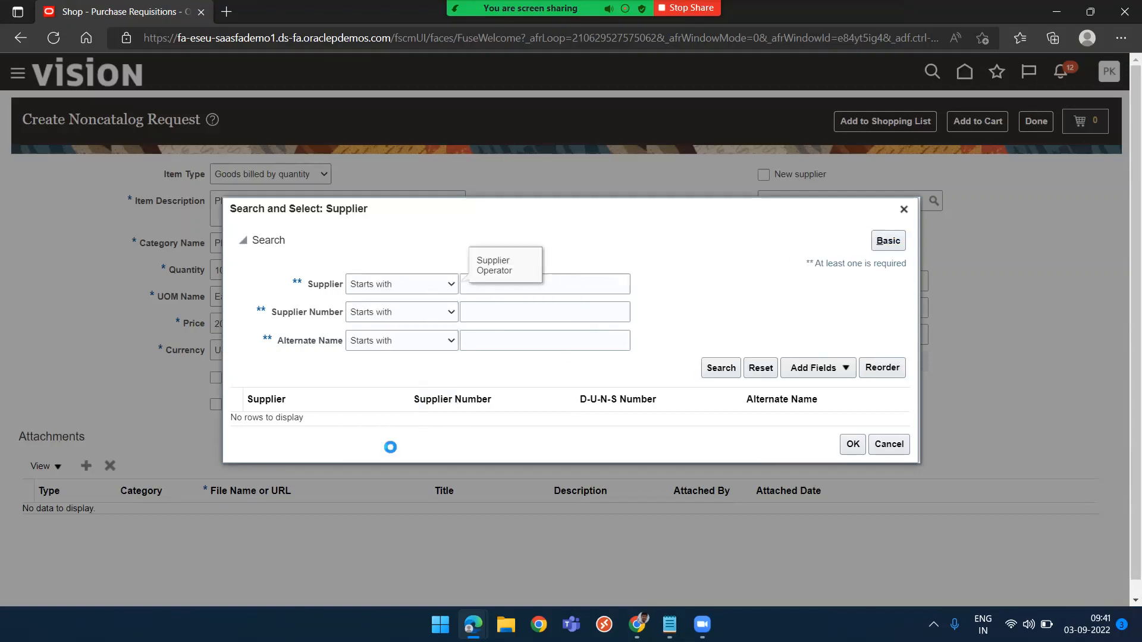
left_click(449, 319)
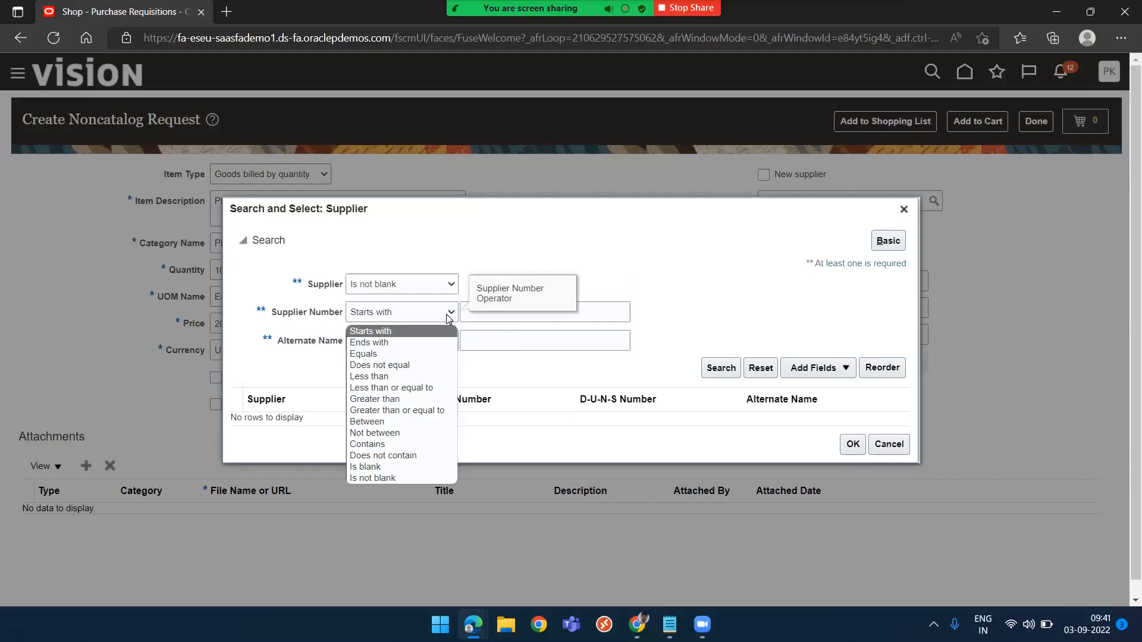
left_click(383, 477)
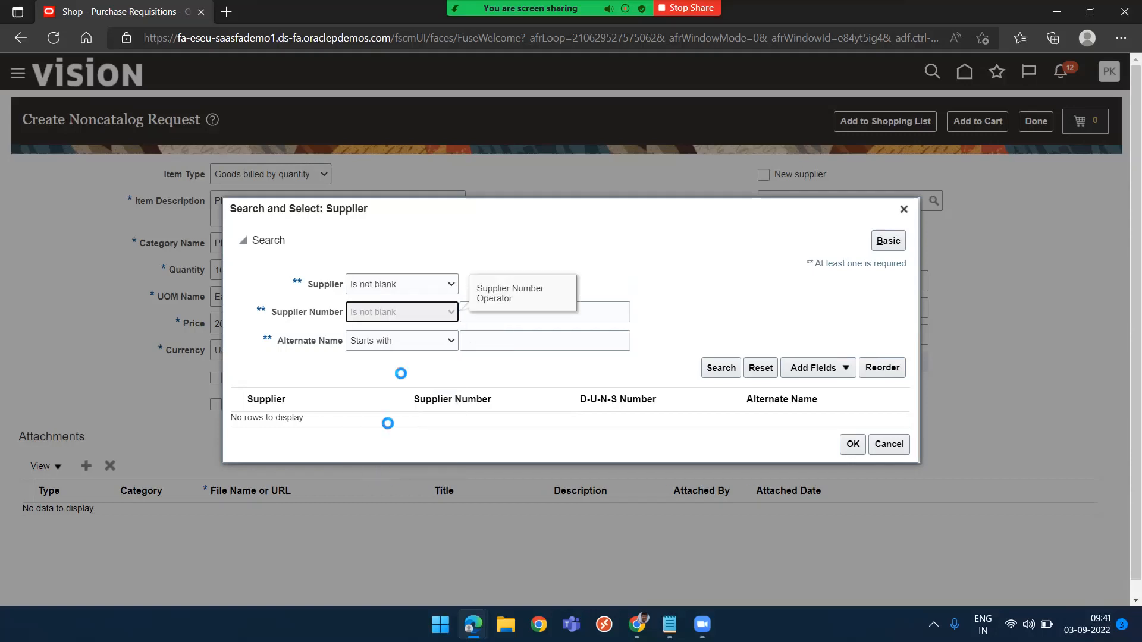
left_click(450, 340)
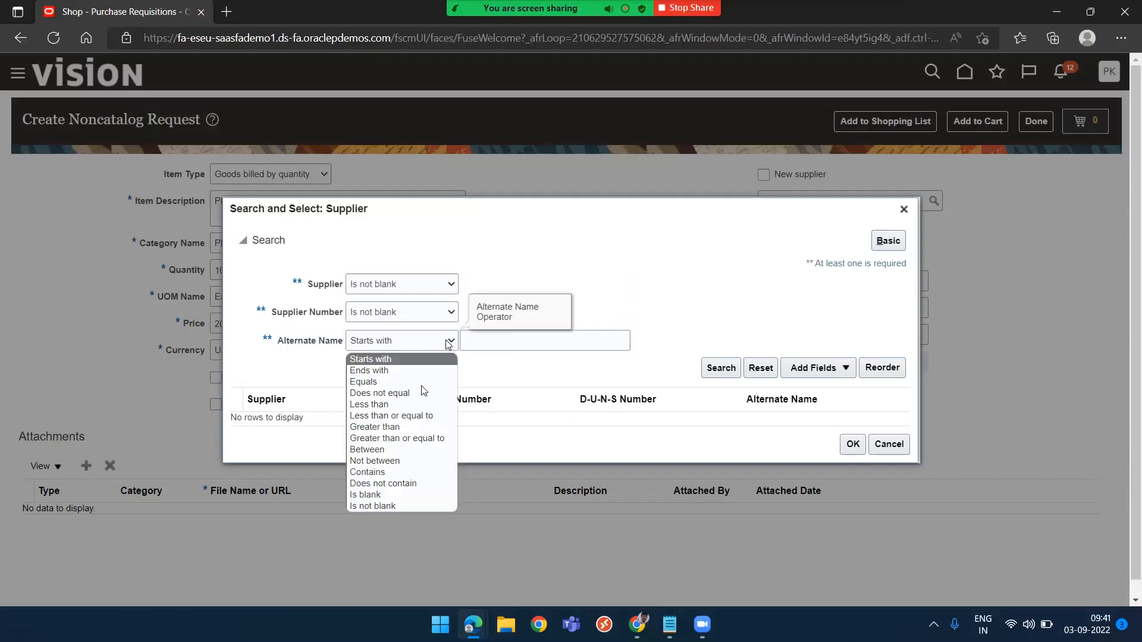
left_click(394, 507)
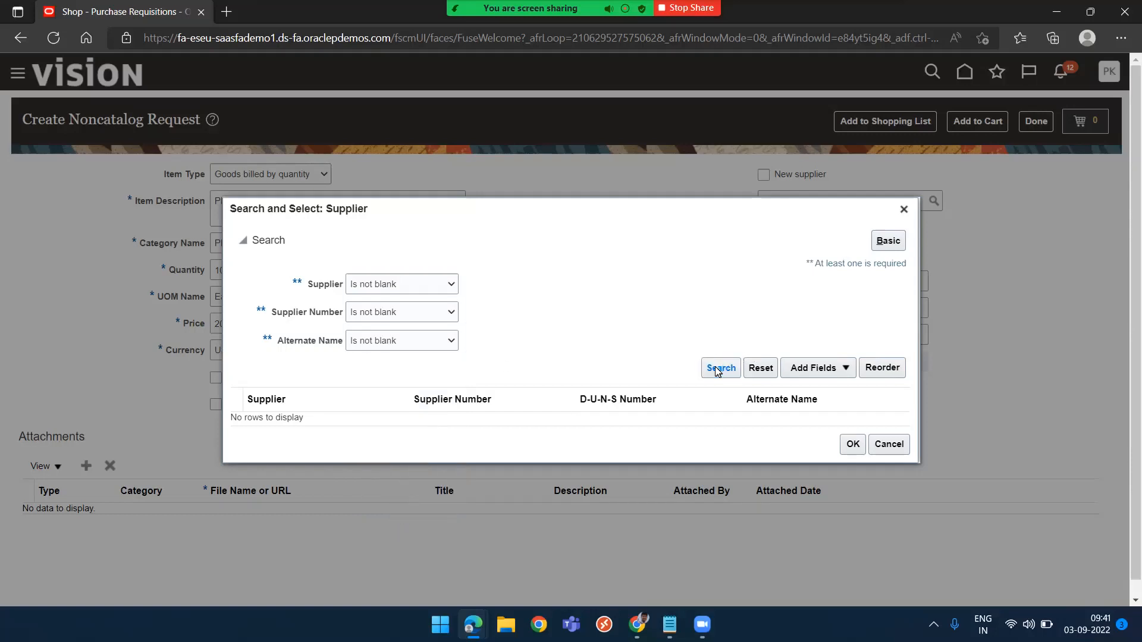
left_click(888, 445)
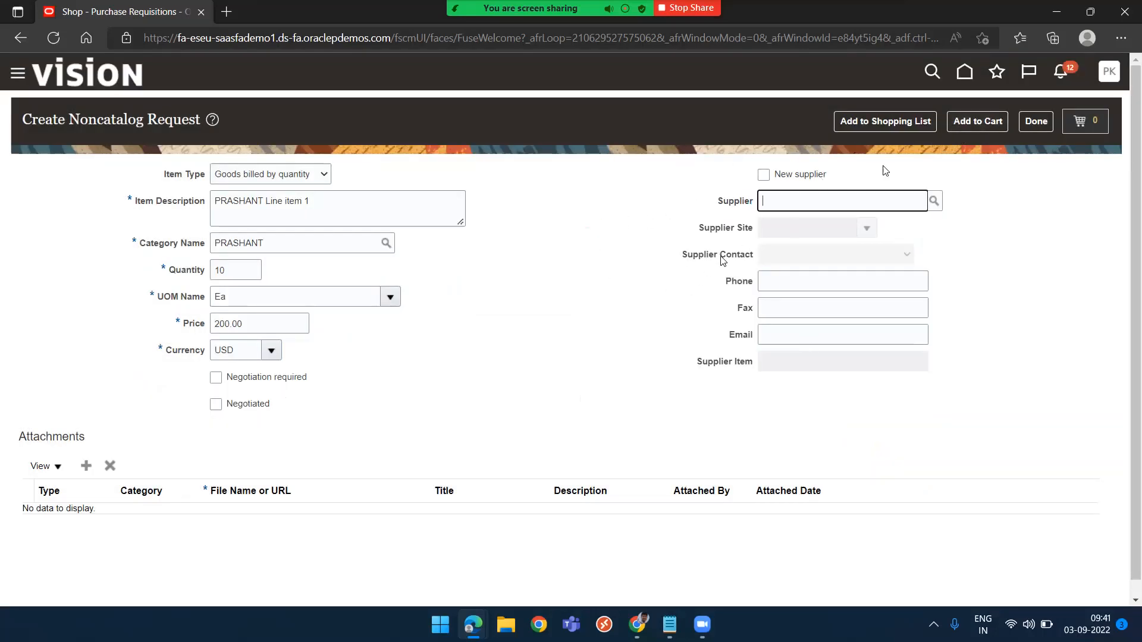
Add the noncatalog item to the cart and open the cart for review as a requisition
left_click(982, 127)
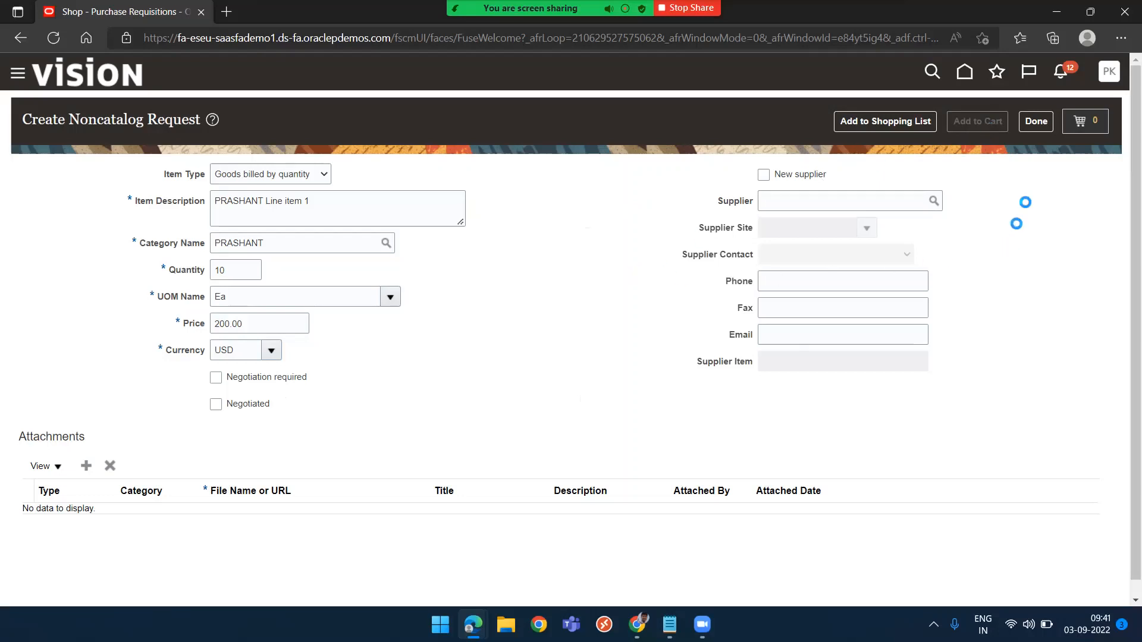
left_click(1093, 122)
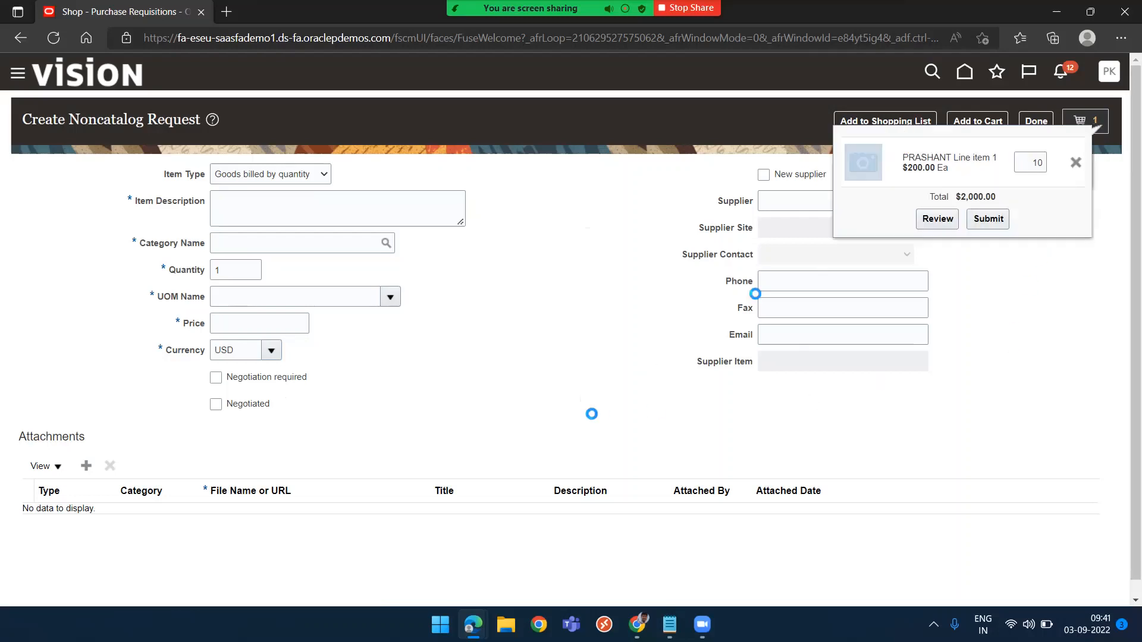
left_click(937, 219)
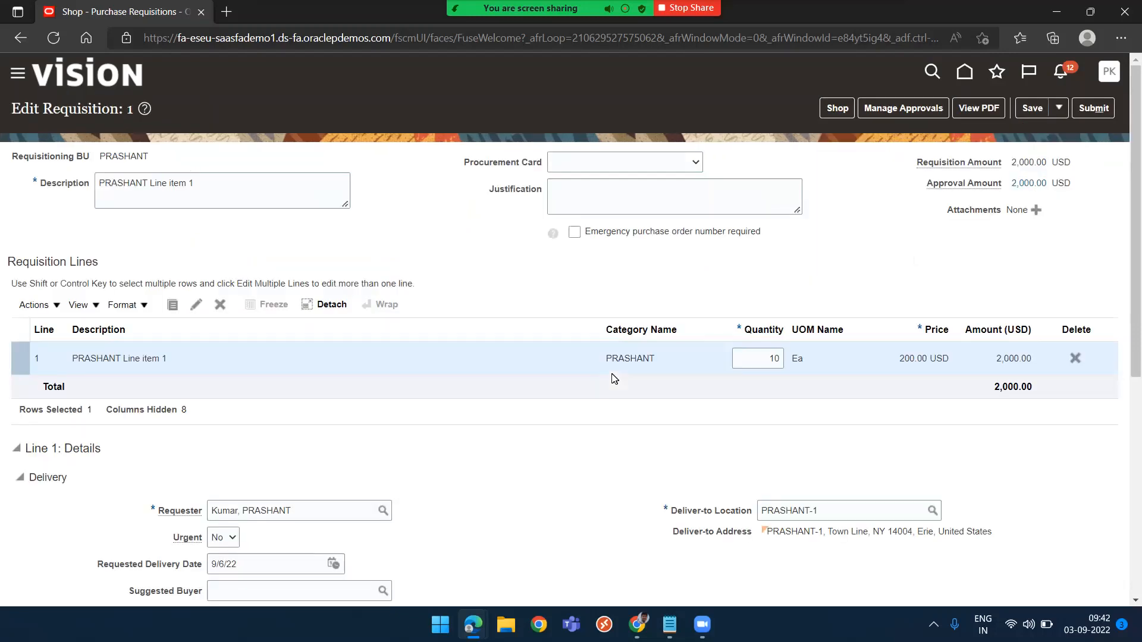
Review the requisition line's delivery and billing details
scroll(613, 378, "down", 5)
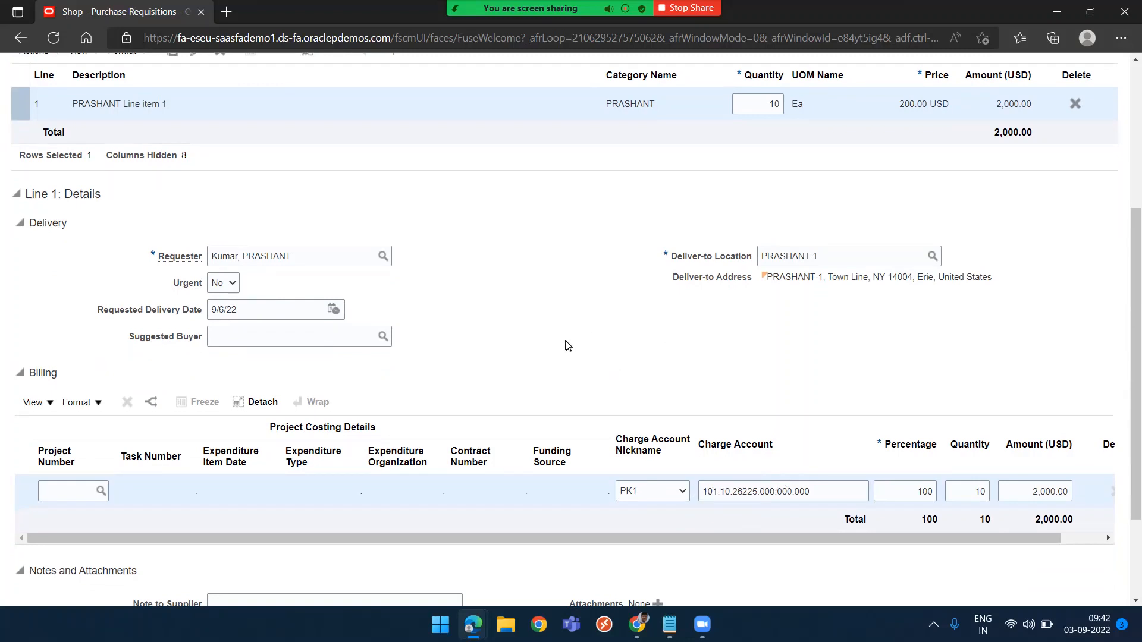
scroll(568, 345, "up", 1)
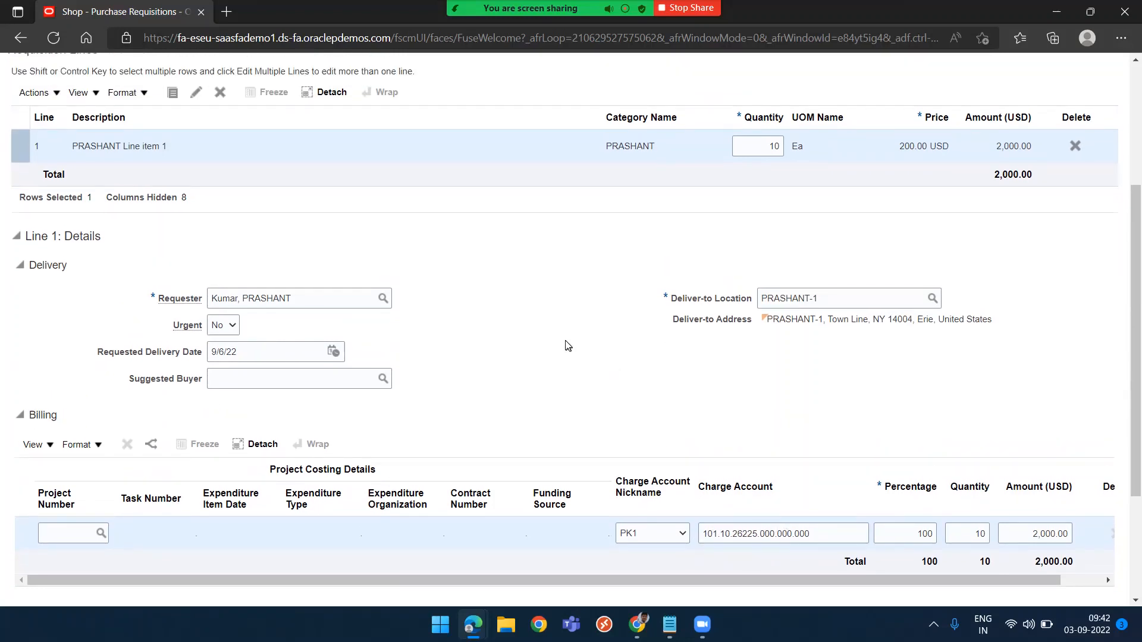
scroll(568, 346, "up", 5)
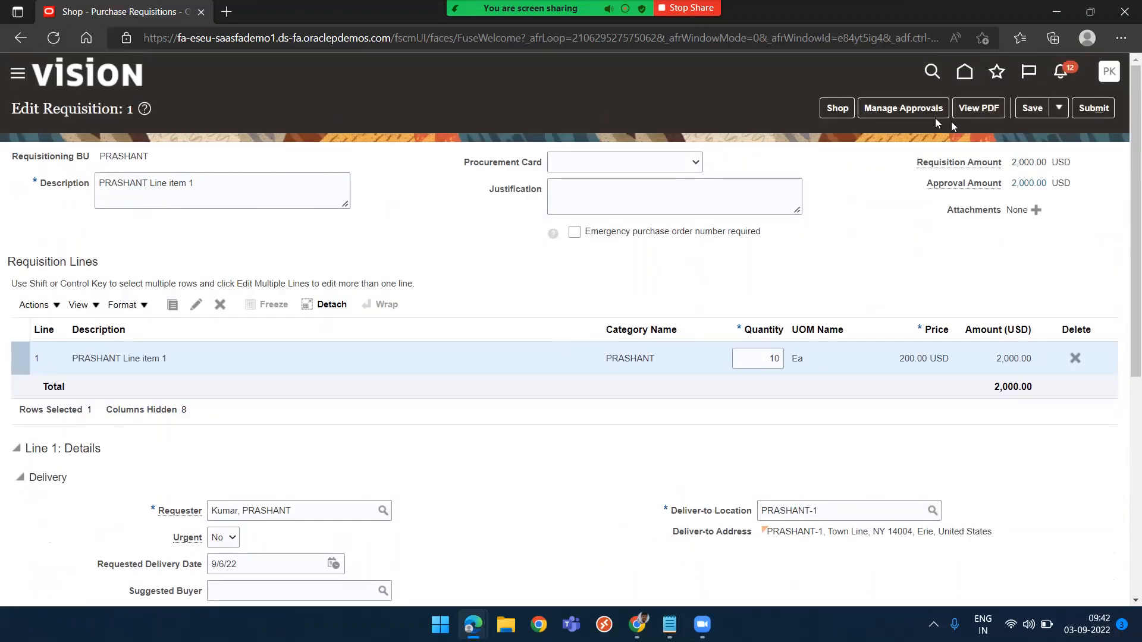
Check the requisition's approvals and go back from the approvals page
left_click(914, 108)
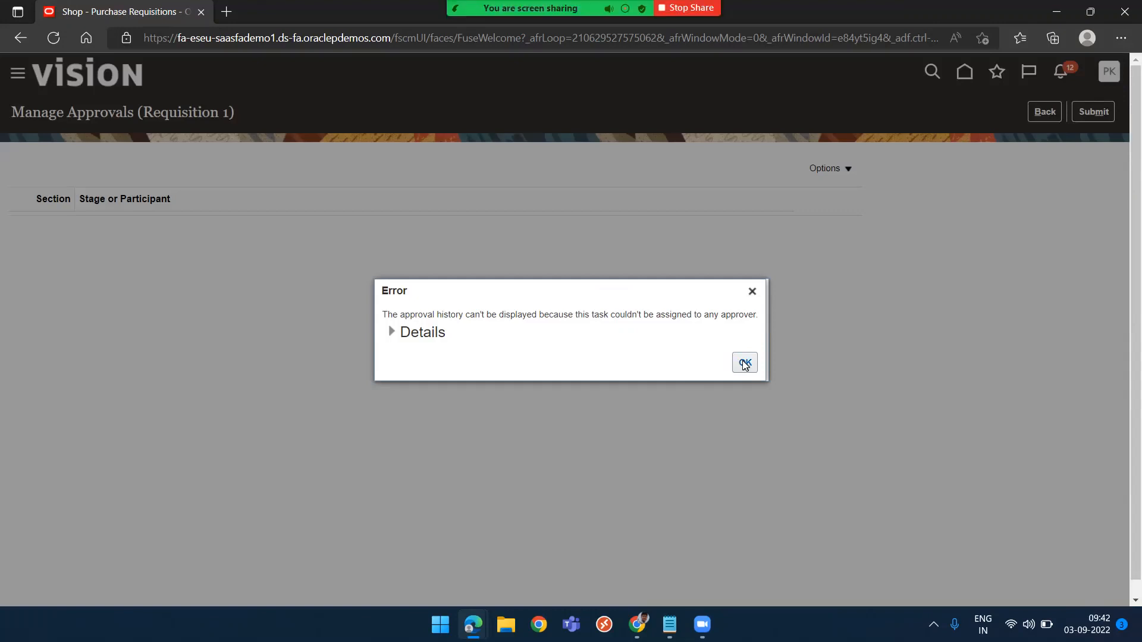
left_click(744, 365)
left_click(1046, 111)
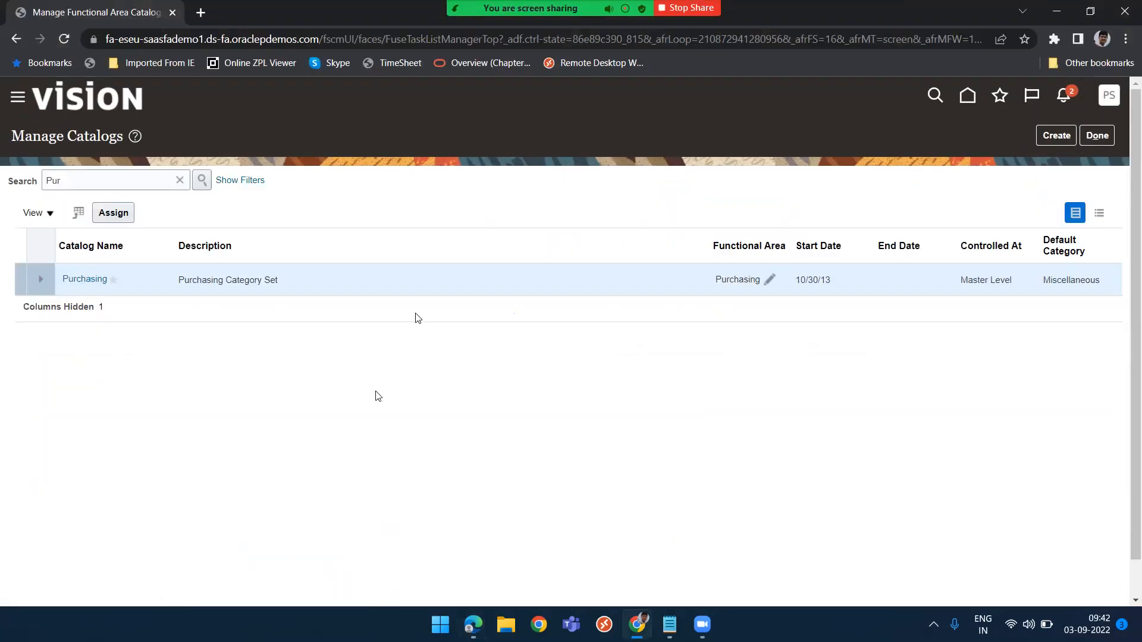
Open the requisition approval rules for the Preapproval Header Consensus participant from the Approval Management setup
left_click(1097, 136)
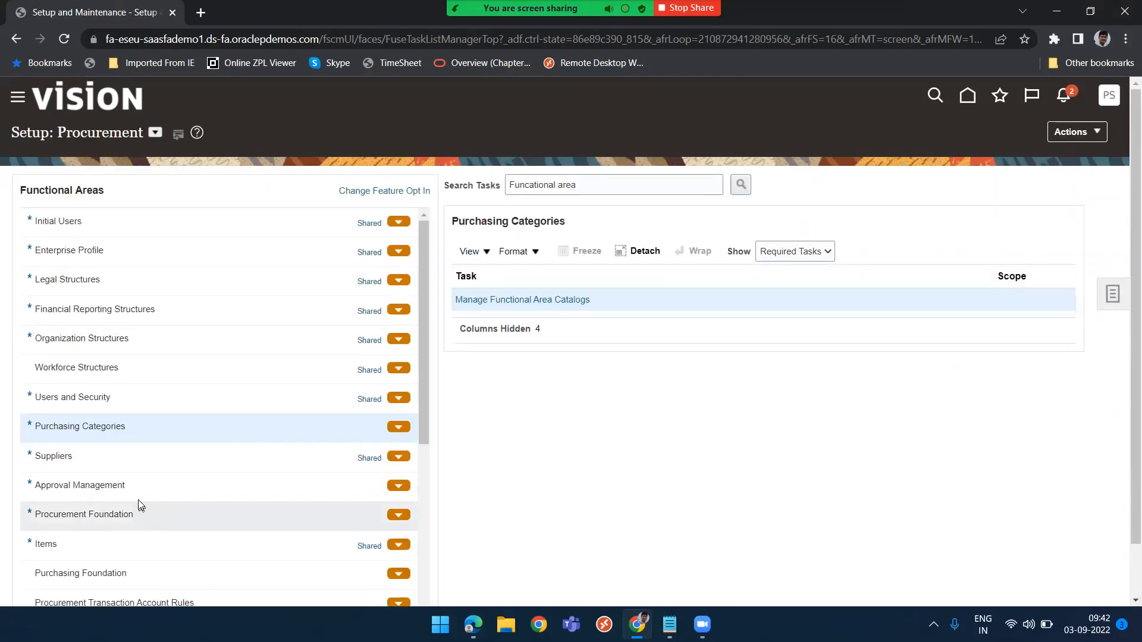
left_click(136, 490)
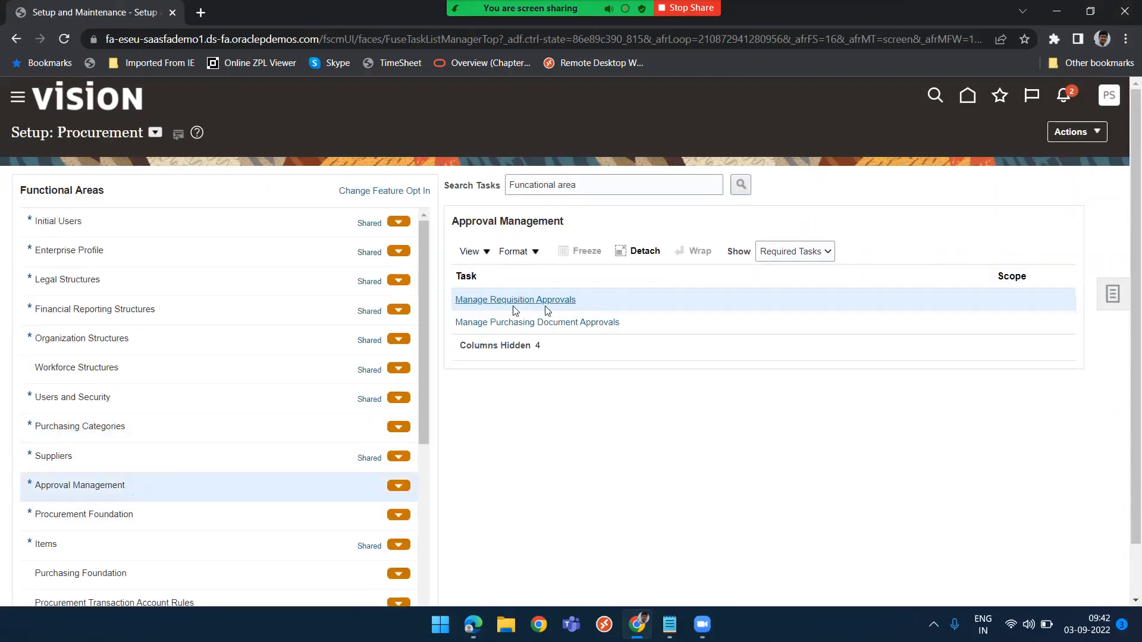
left_click(485, 301)
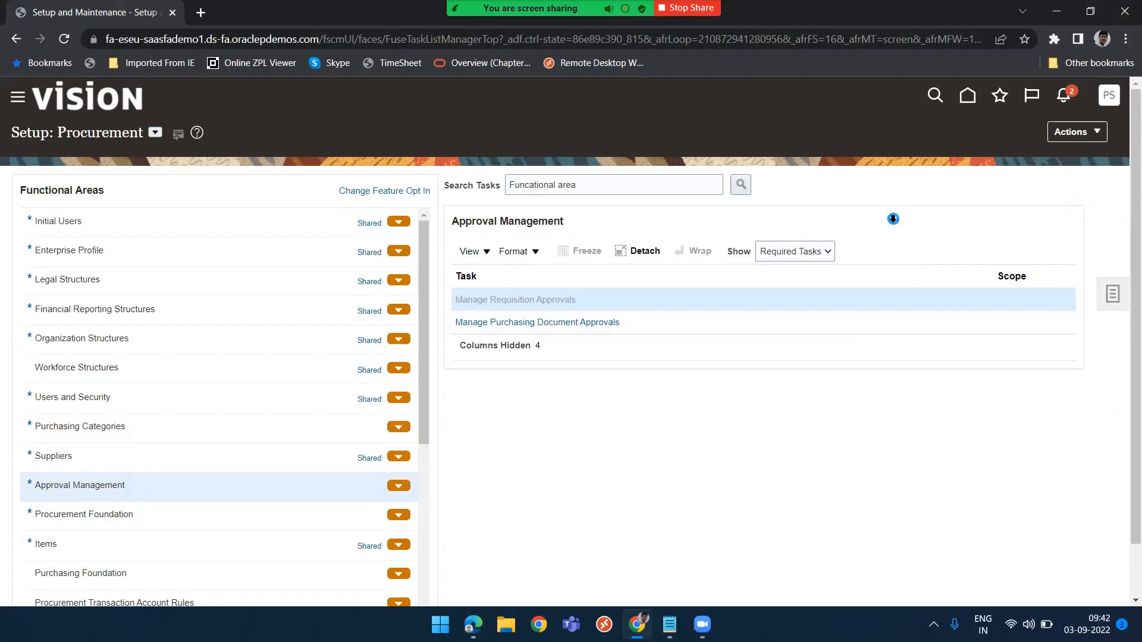
left_click(380, 253)
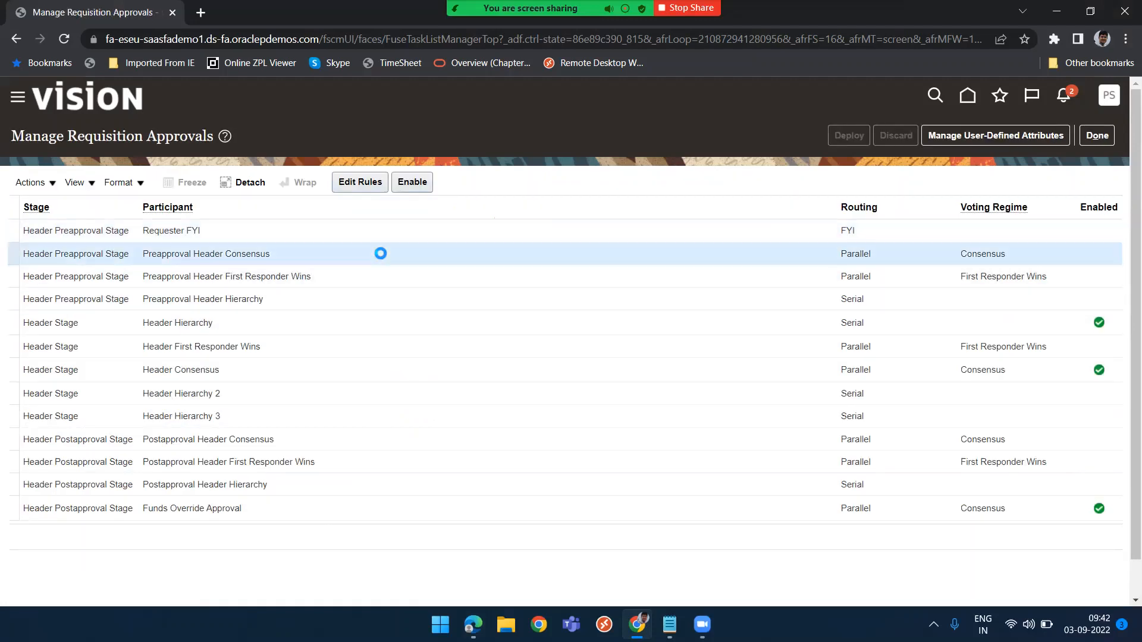
left_click(353, 184)
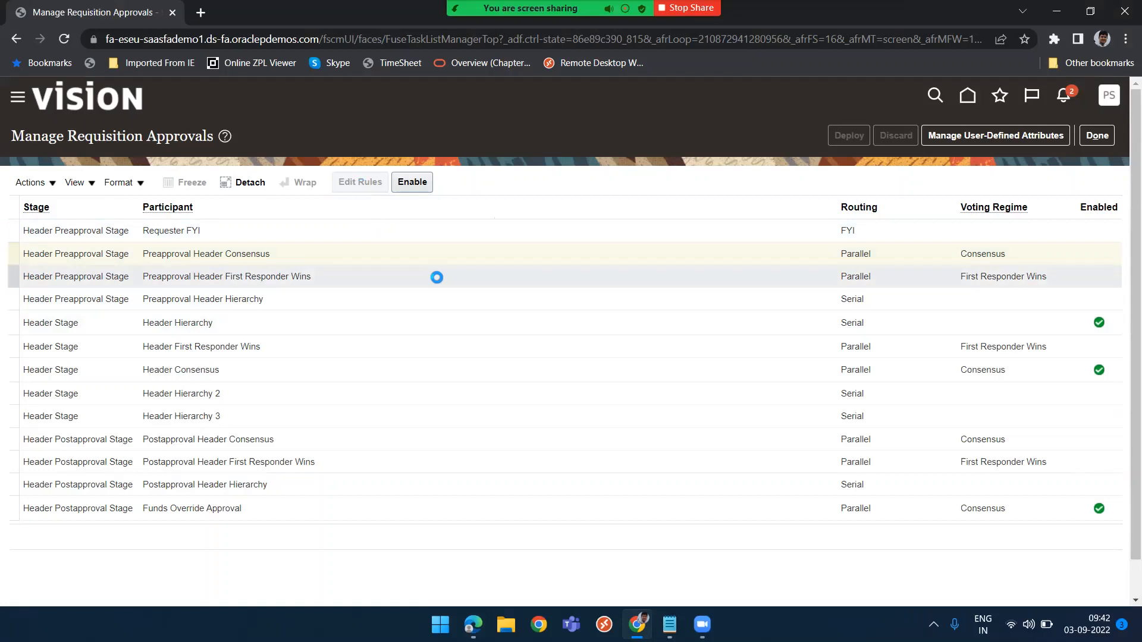
Create a medium-priority rule named Auto Approval that always applies
left_click(170, 305)
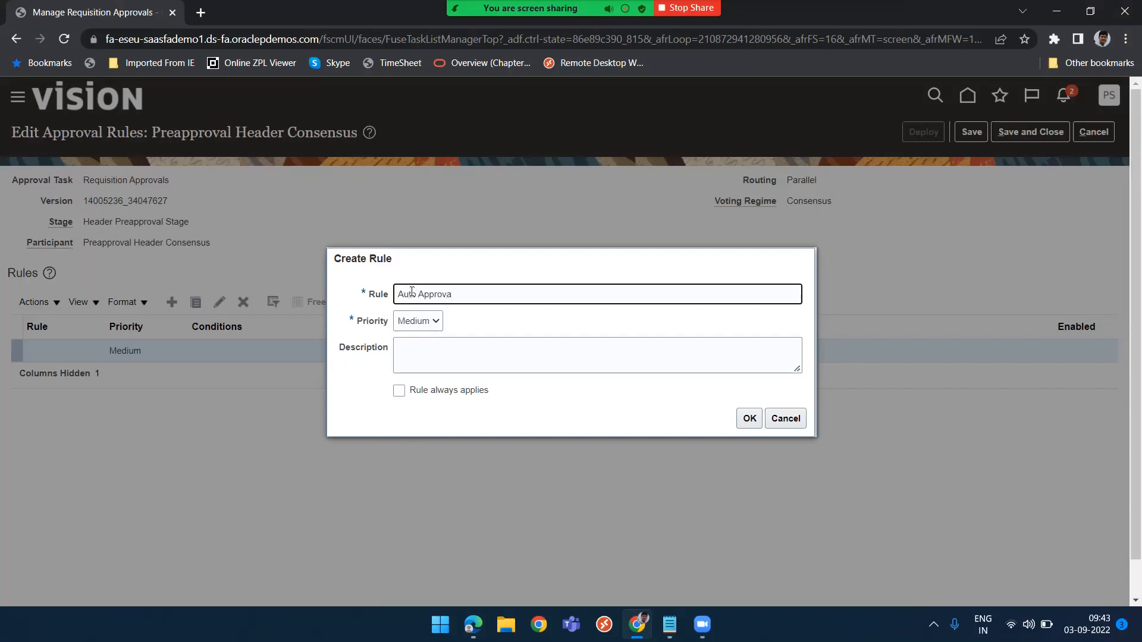
type("Auto Approval")
left_click(399, 391)
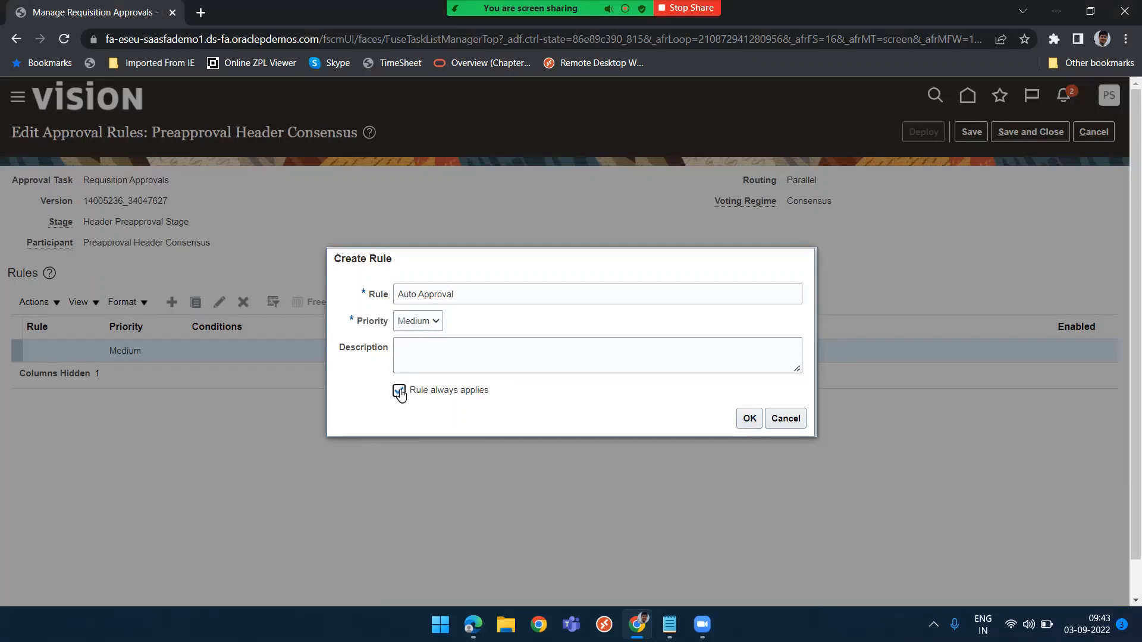
left_click(746, 419)
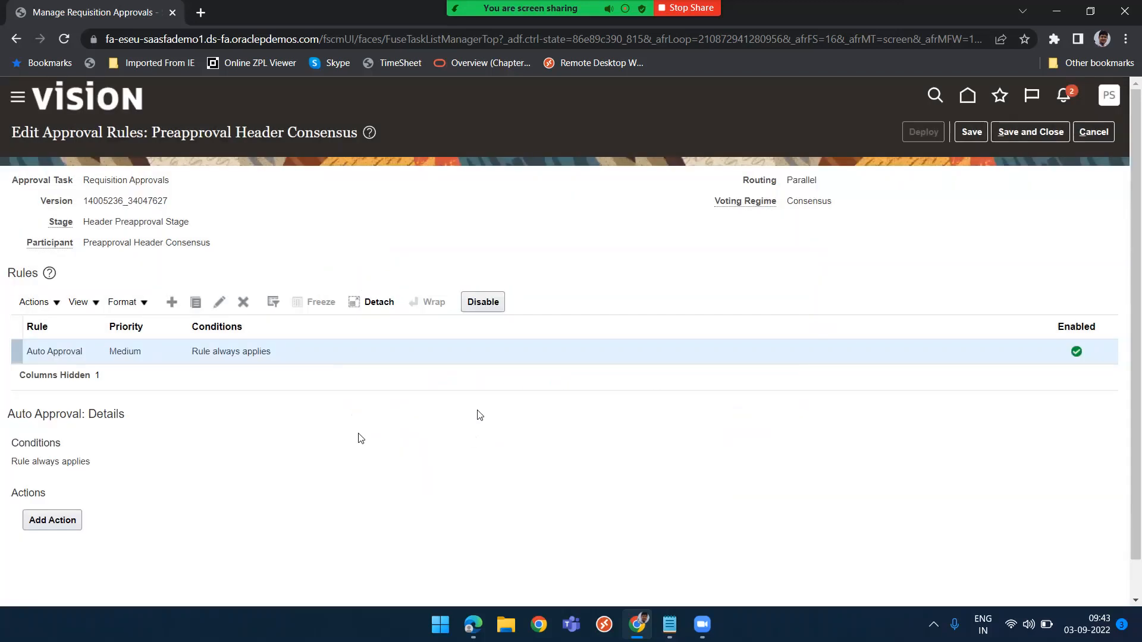
Add an Automatic action setting the outcome to Approved, then save and close the rules
left_click(57, 522)
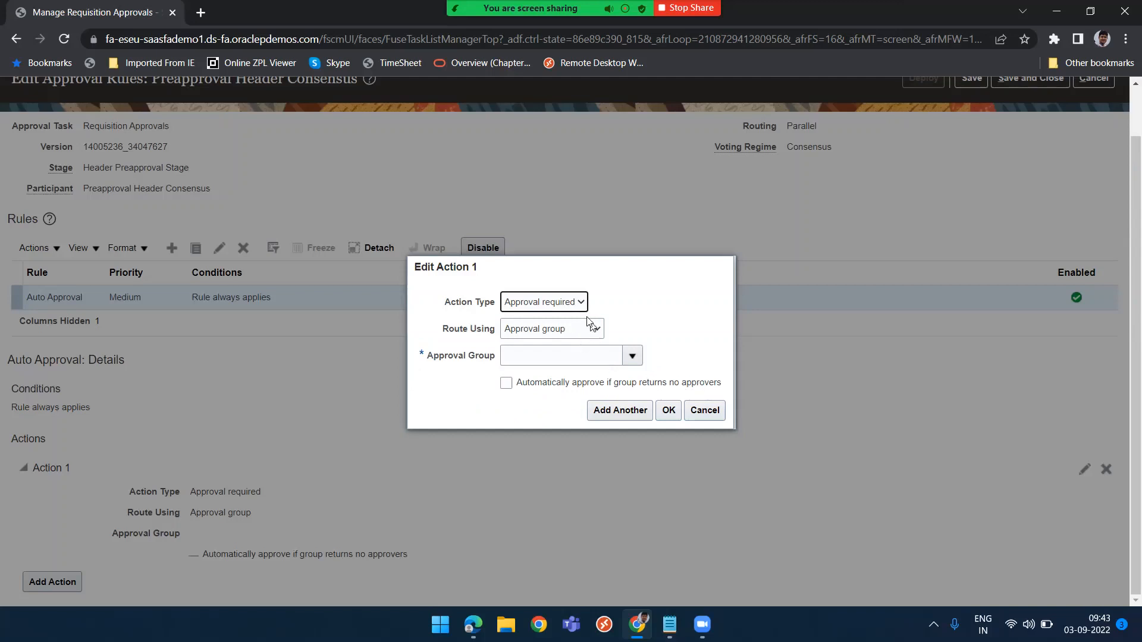
left_click(568, 302)
left_click(545, 329)
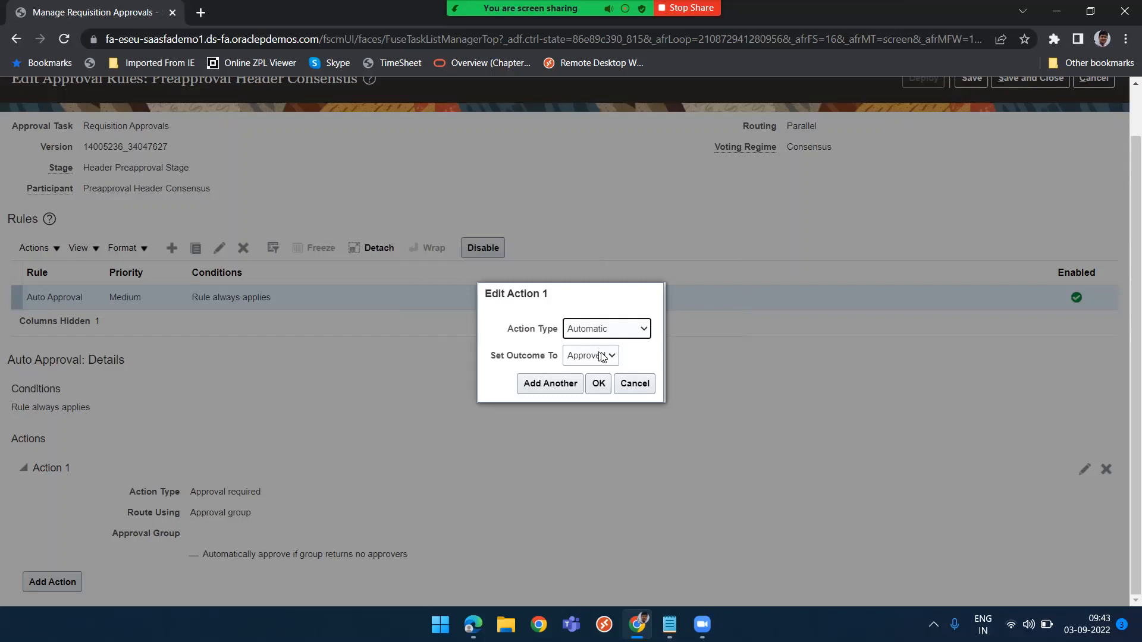
left_click(598, 383)
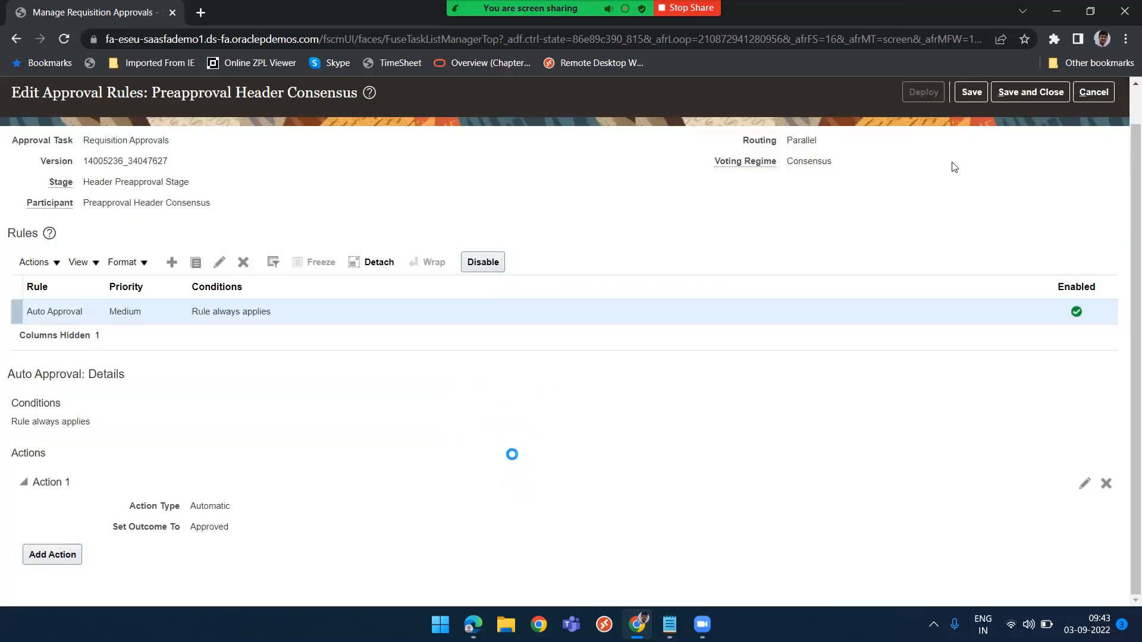
left_click(1030, 99)
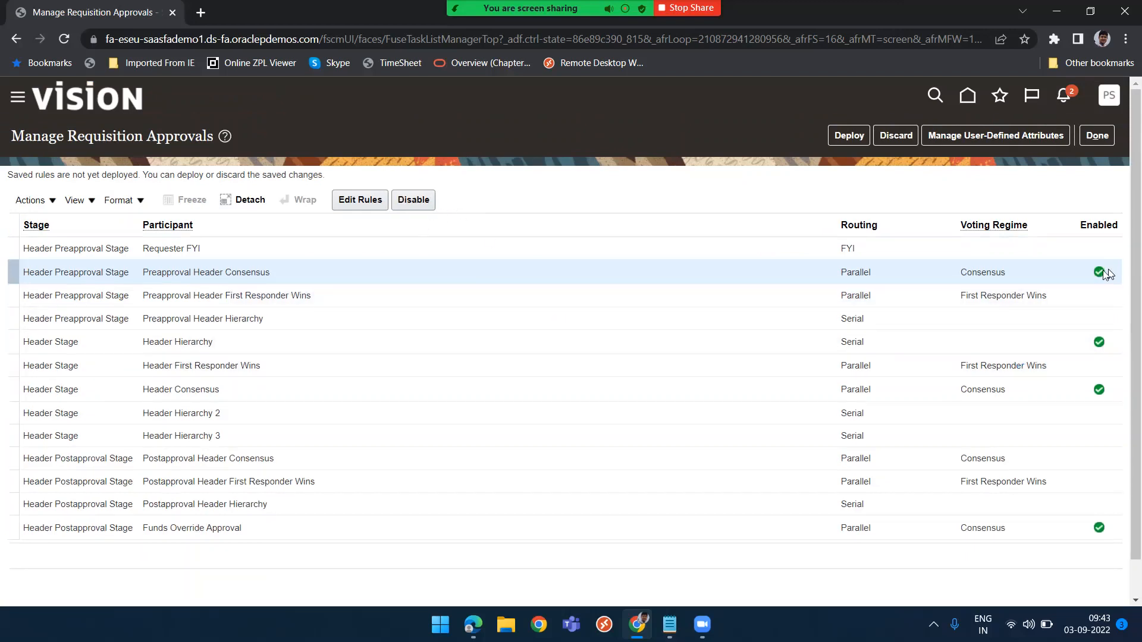
Disable the Header Hierarchy and Header Consensus participants
left_click(1003, 341)
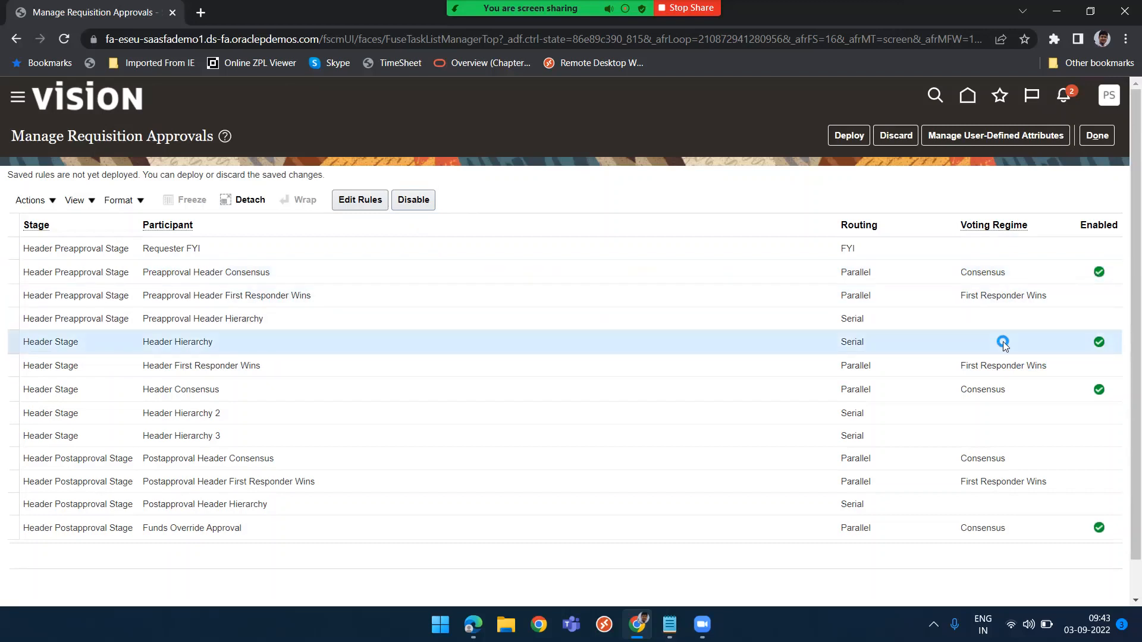
left_click(412, 201)
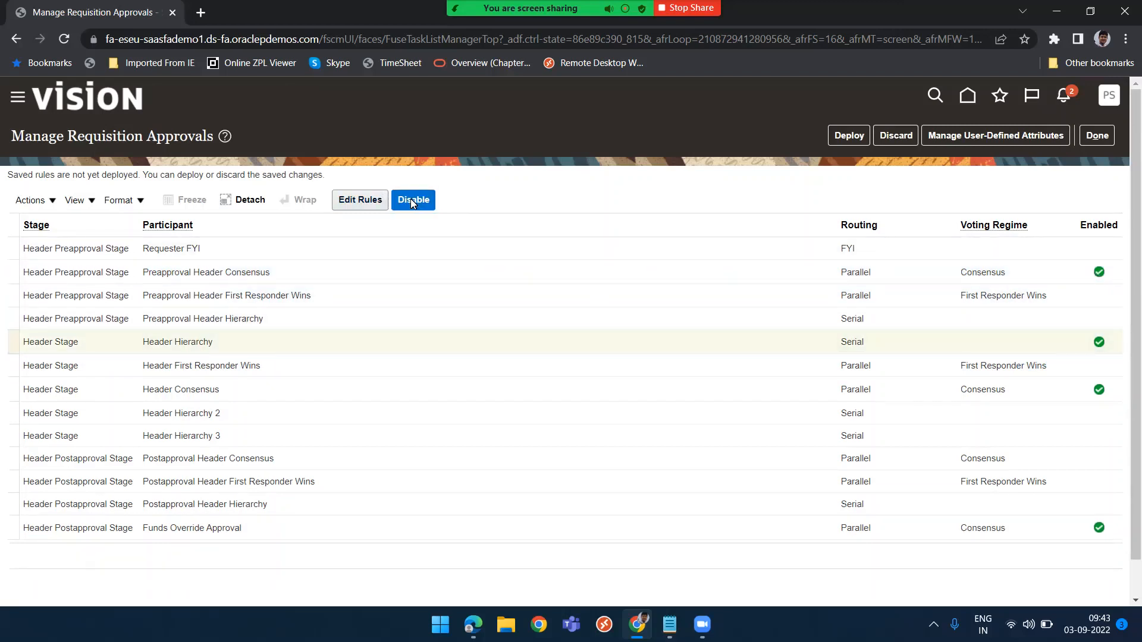
left_click(911, 388)
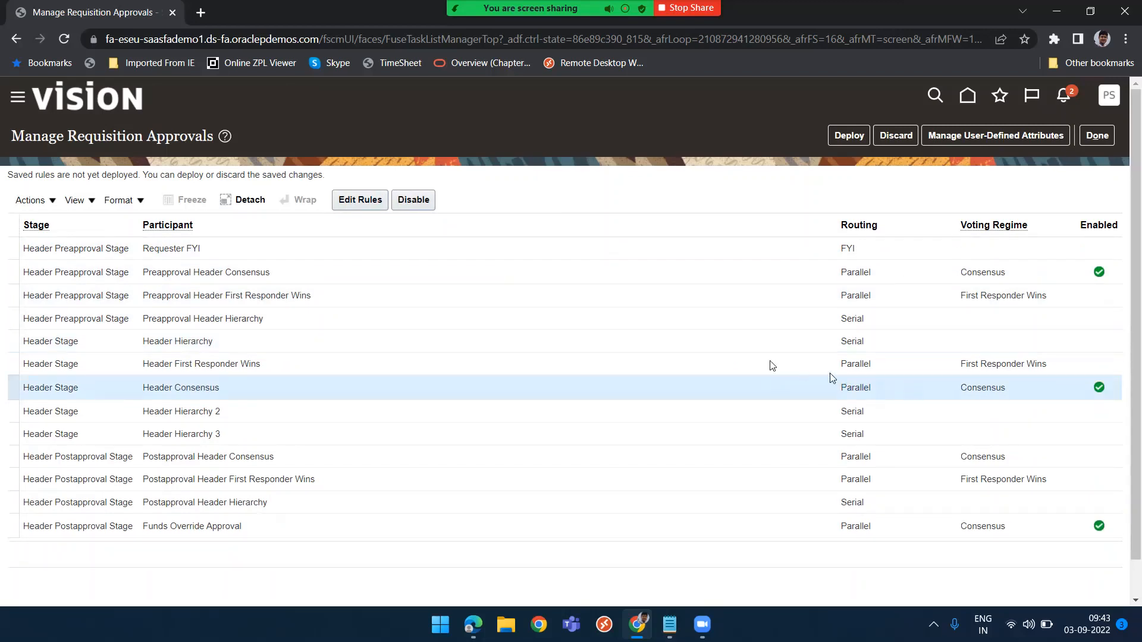
left_click(417, 203)
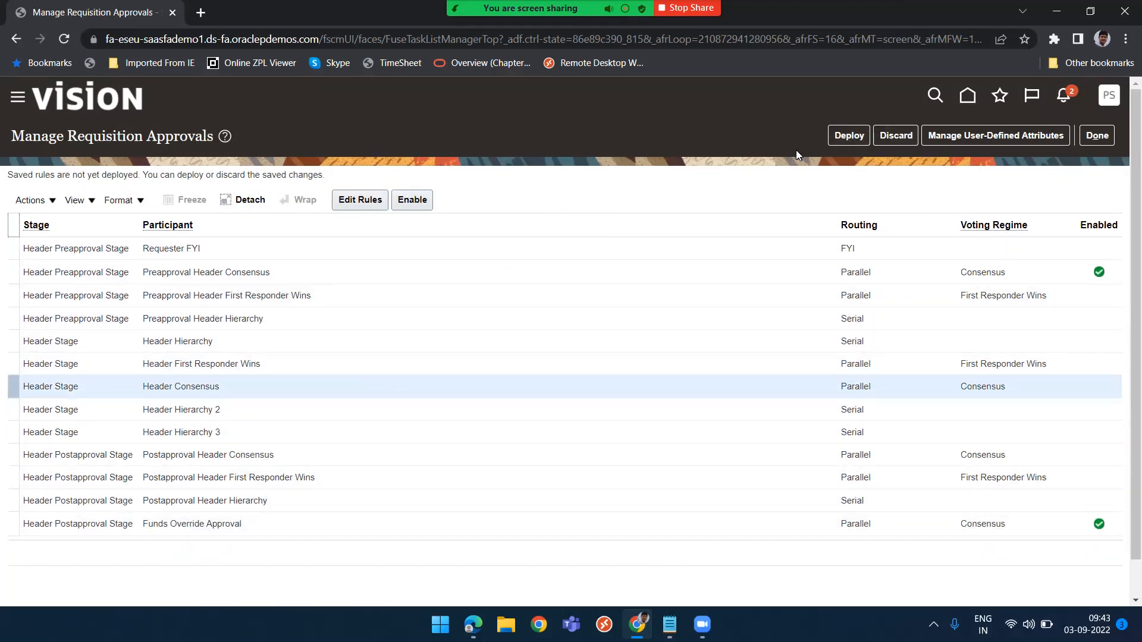
Save the Header Consensus rules, deploy the approval changes and close the requisition approvals task
left_click(355, 201)
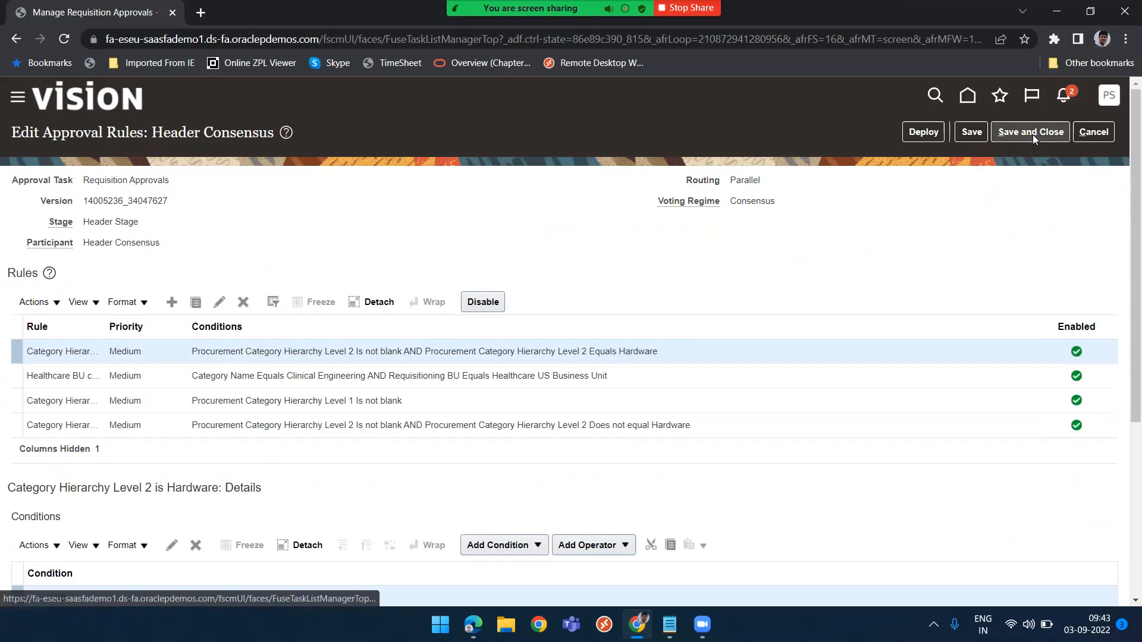
left_click(1033, 135)
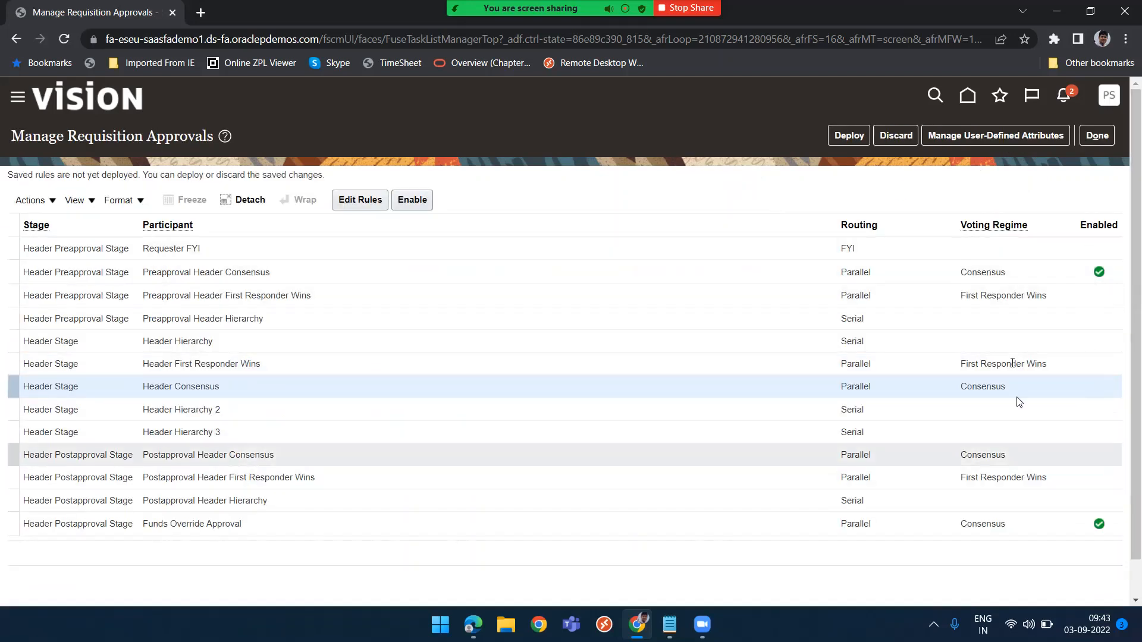
left_click(849, 136)
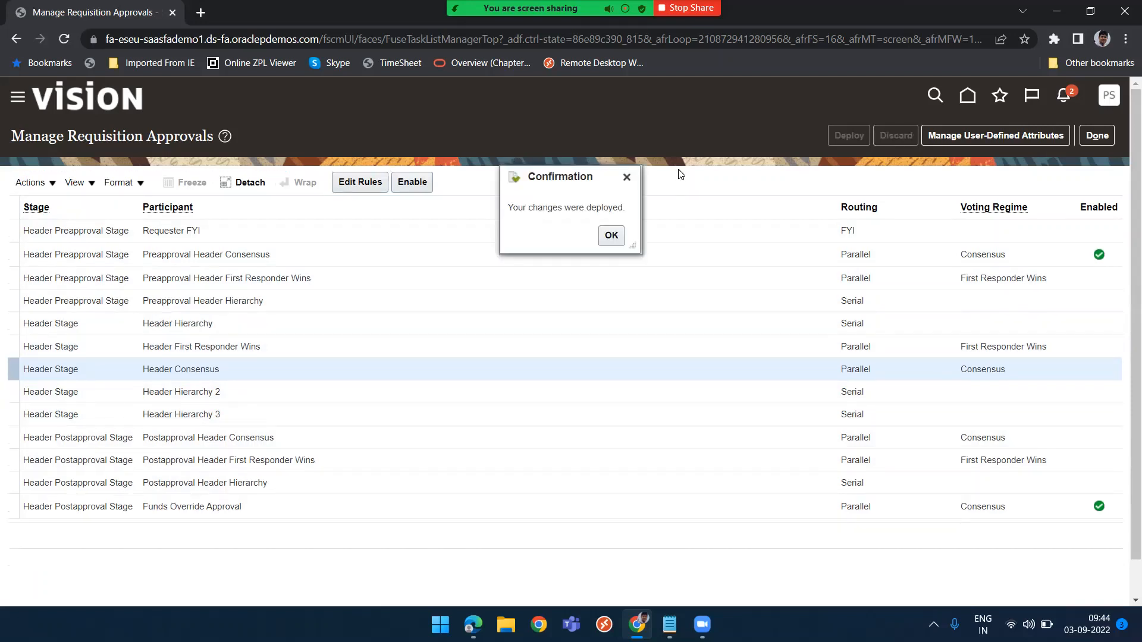
left_click(608, 236)
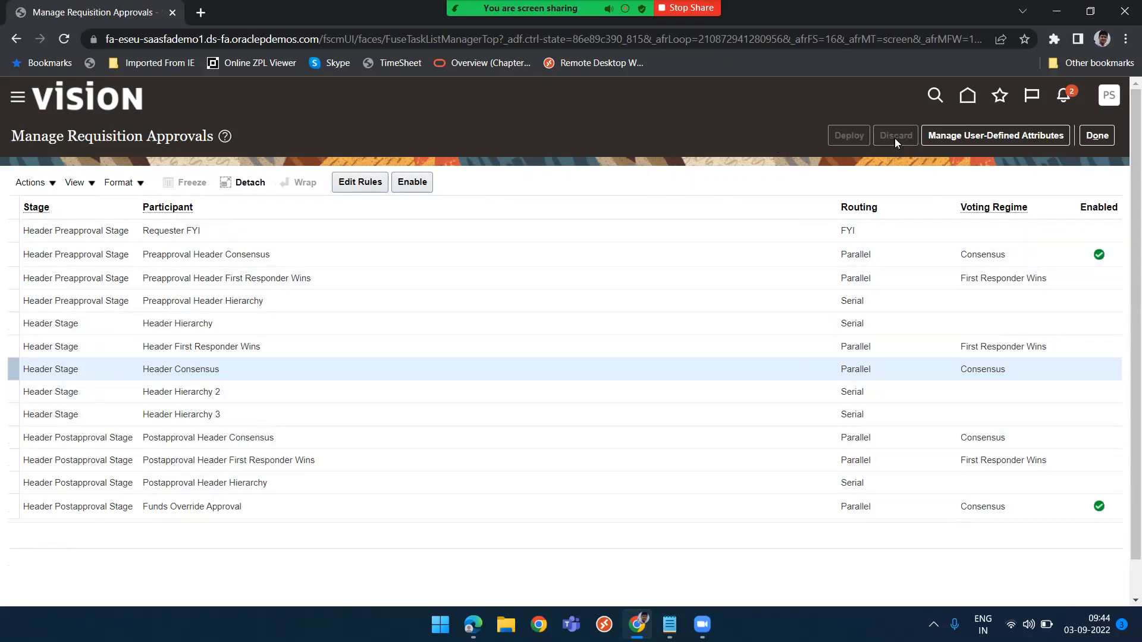
left_click(1097, 136)
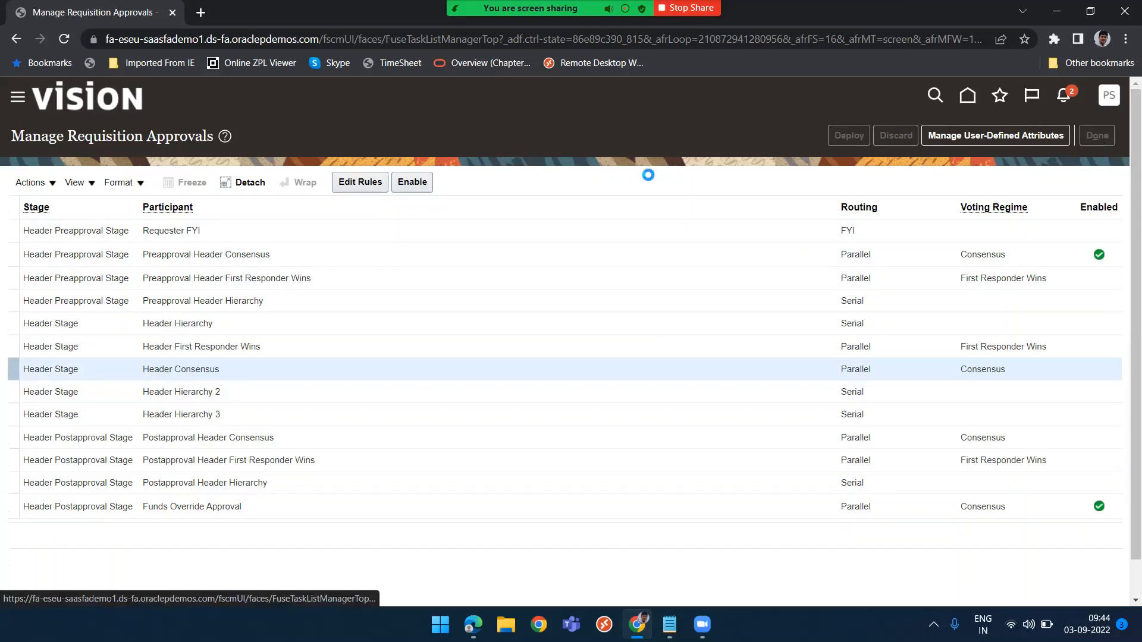
Switch to the requester's window and check the requisition's approvals again
key("alt+Tab")
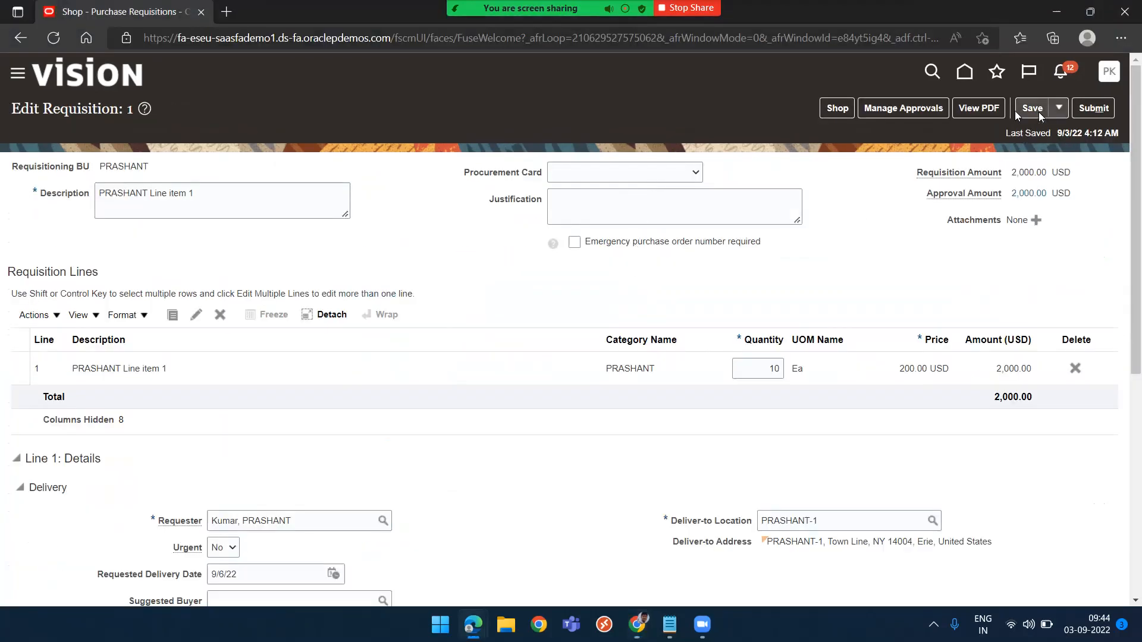
left_click(898, 112)
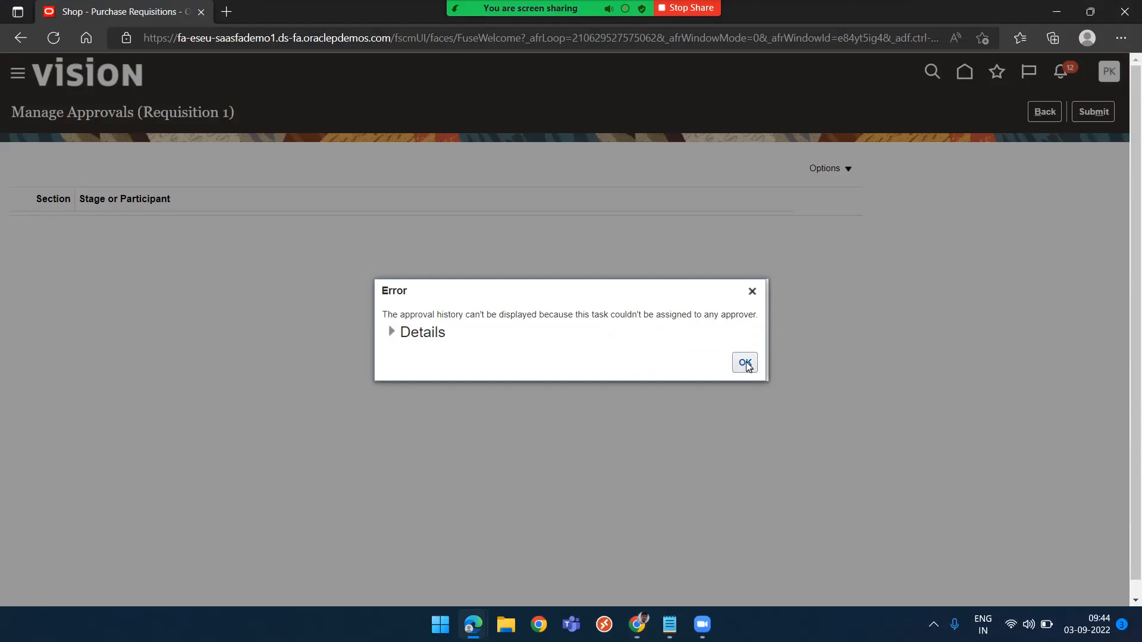
left_click(746, 363)
left_click(1049, 112)
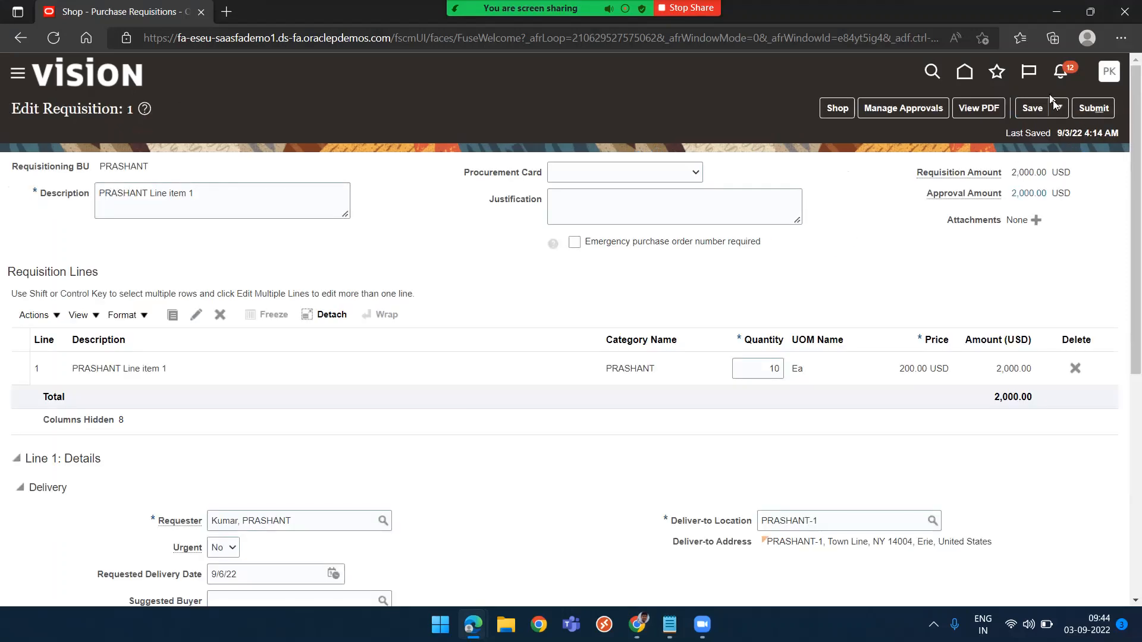
Save and close the requisition
left_click(1059, 110)
left_click(1052, 132)
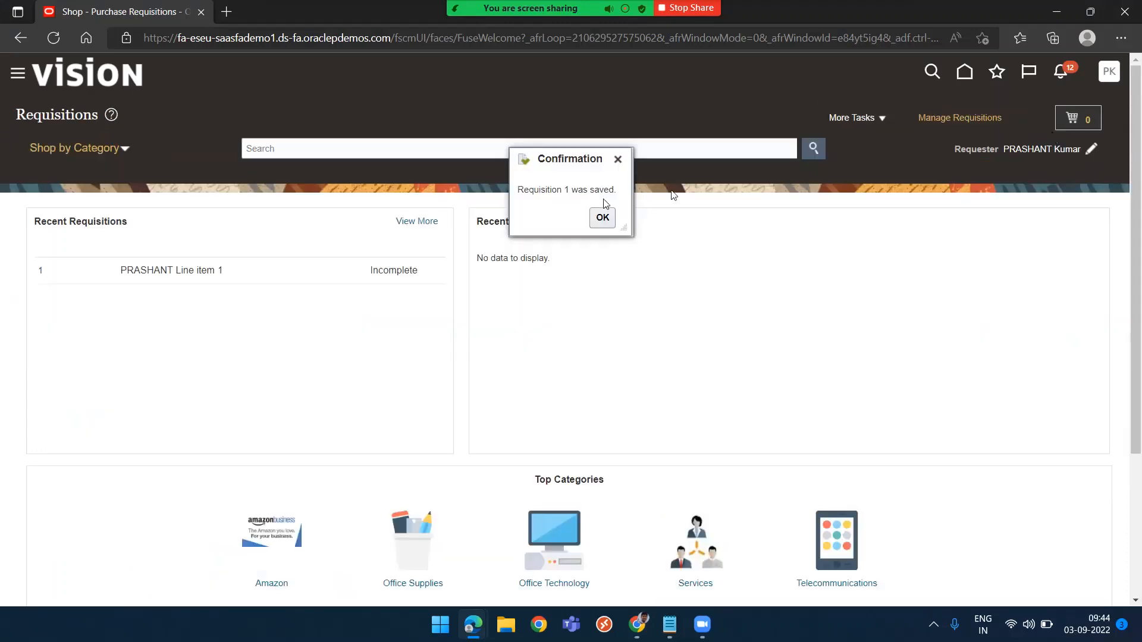
left_click(603, 219)
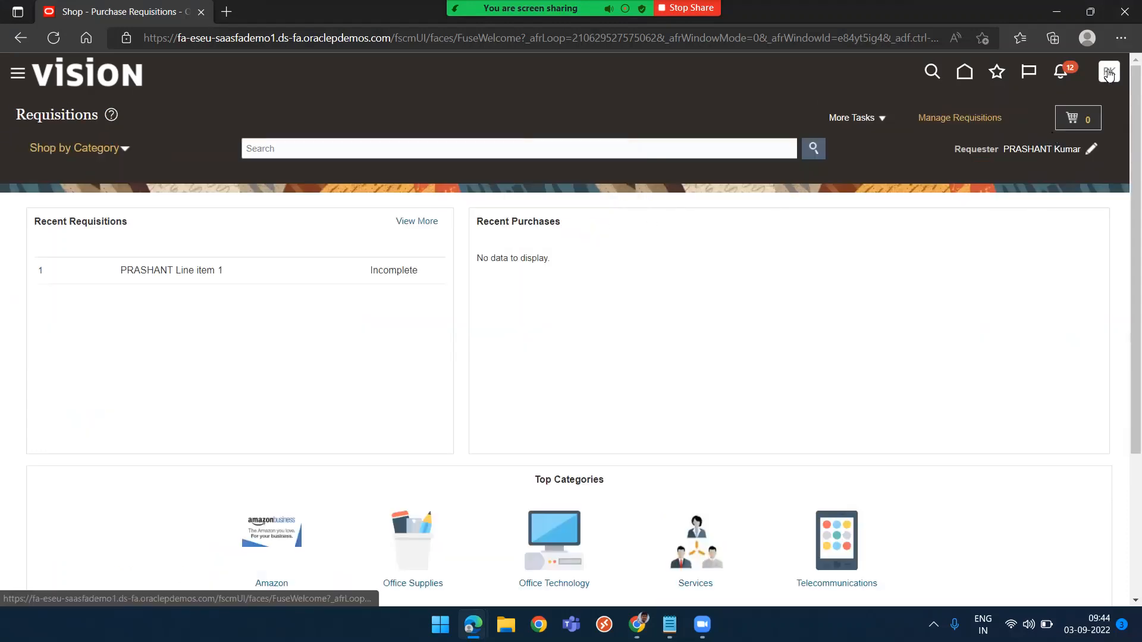
Sign out, confirm the single sign-off, and sign back in as the requester
left_click(1110, 71)
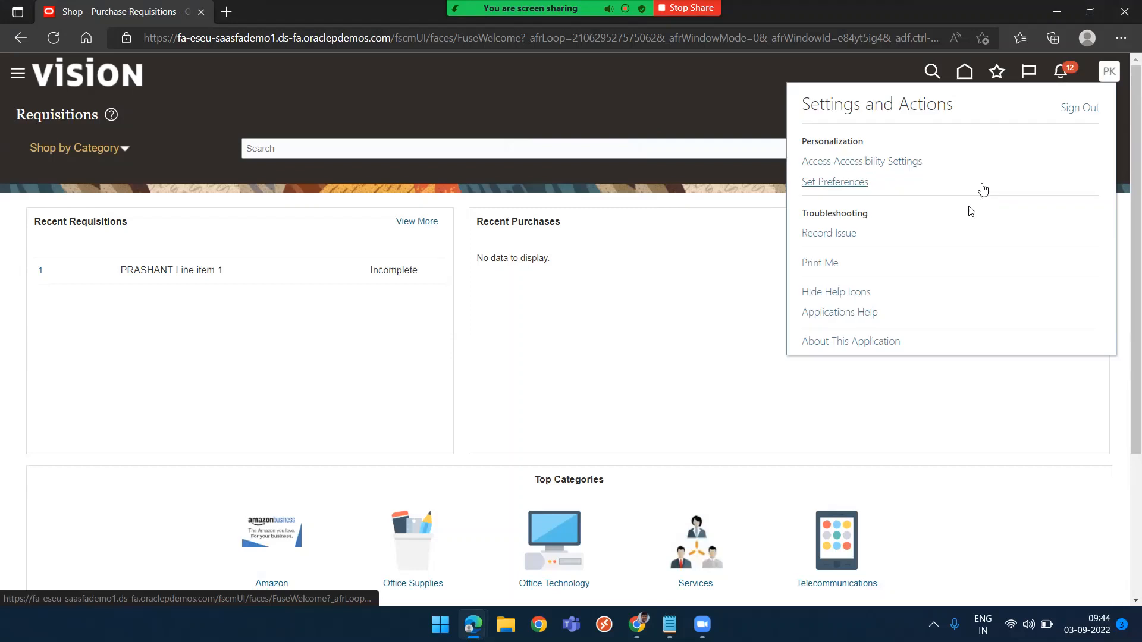
left_click(1078, 108)
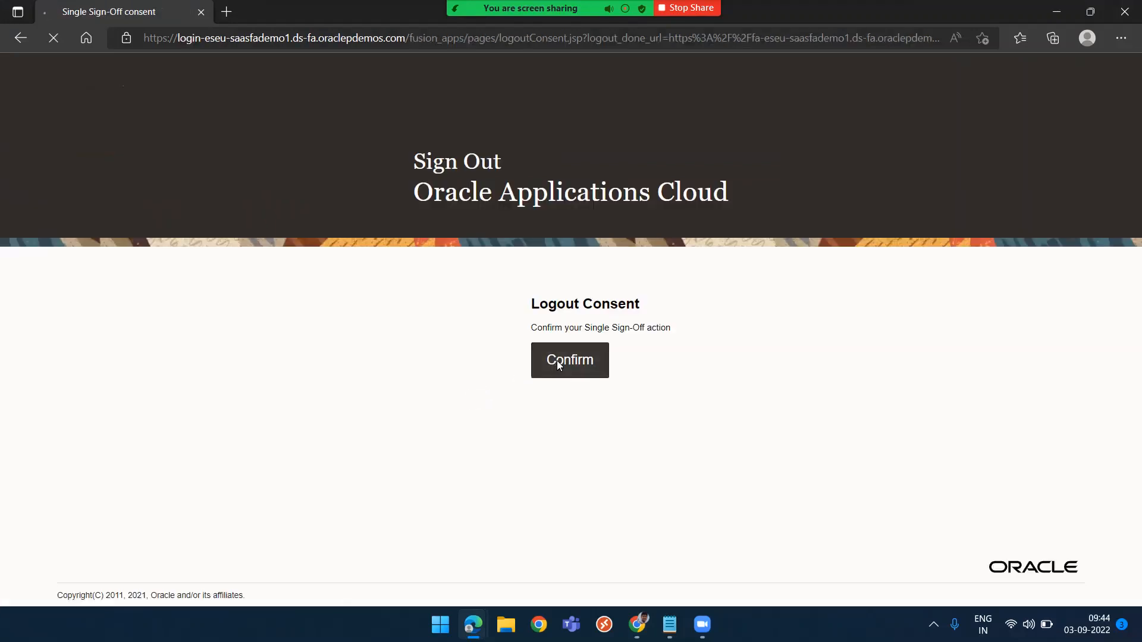
left_click(557, 361)
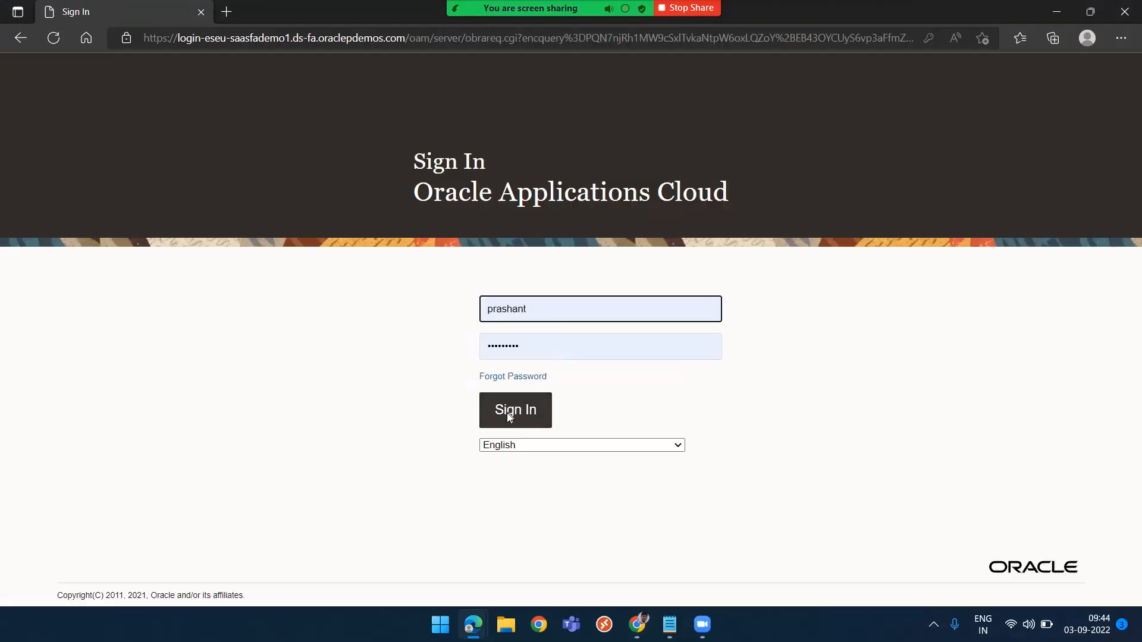
left_click(507, 413)
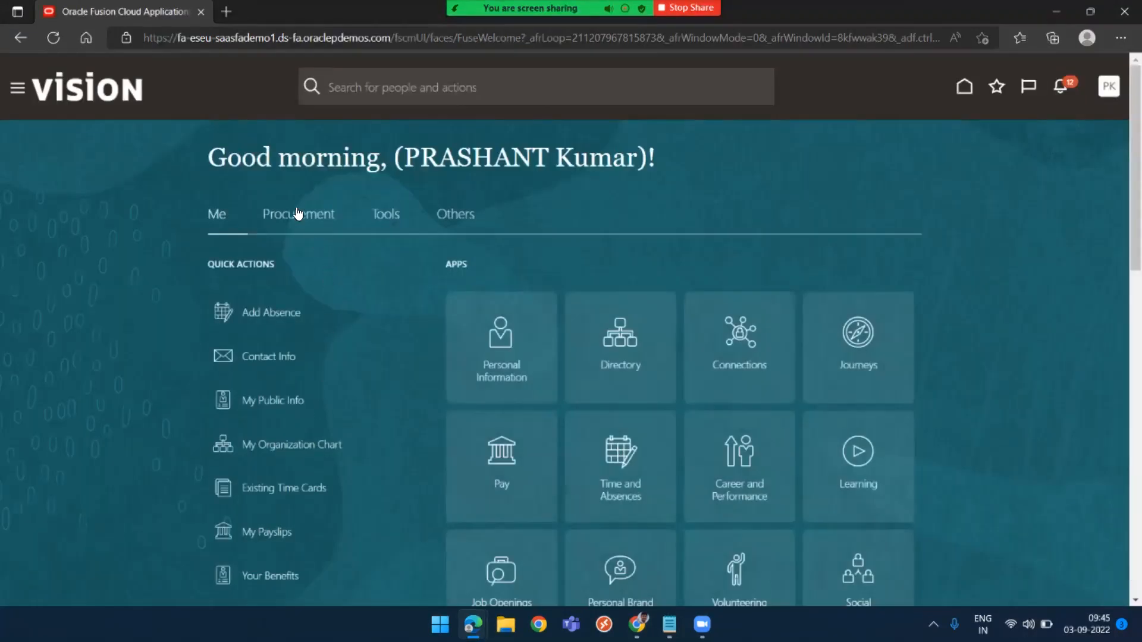
Open requisition 1 from the Purchase Requisitions app and start editing it
left_click(298, 214)
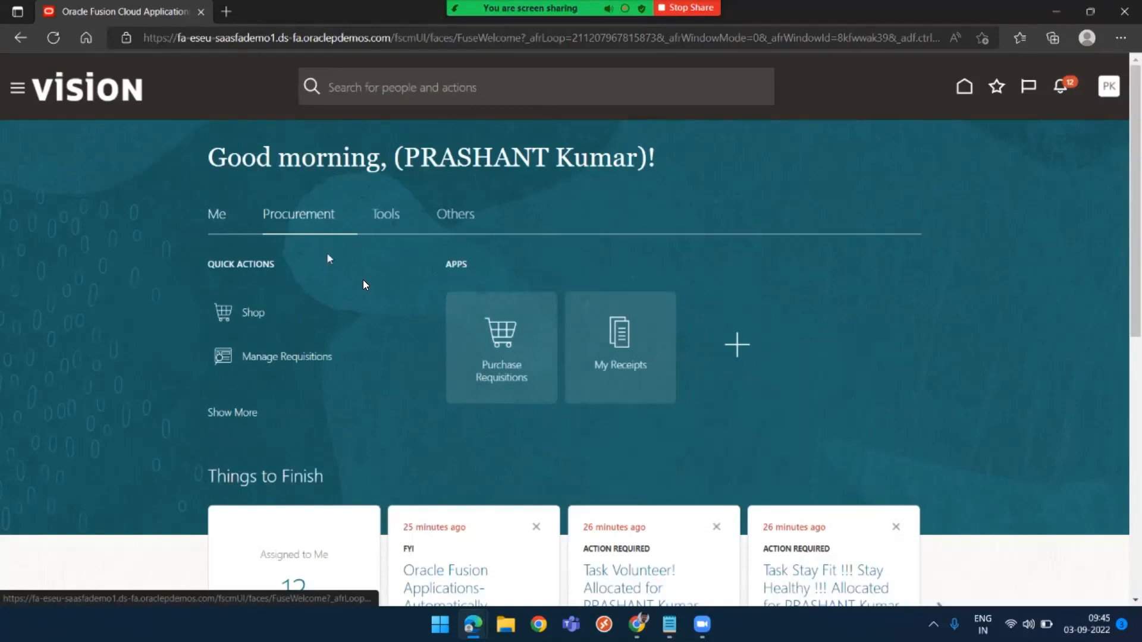
left_click(499, 331)
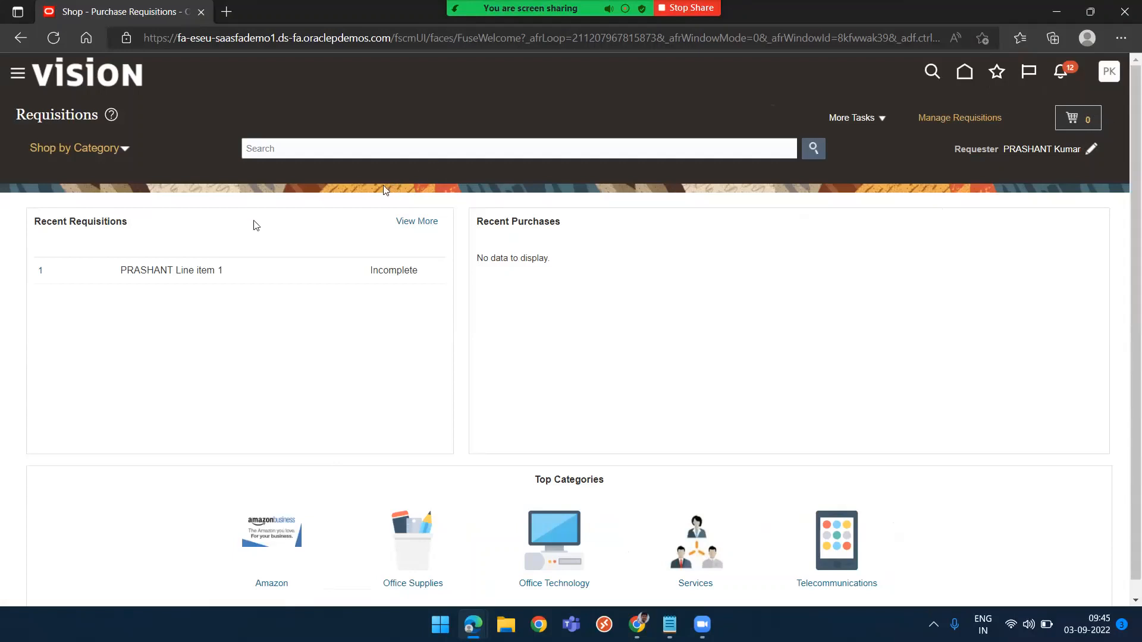
left_click(40, 274)
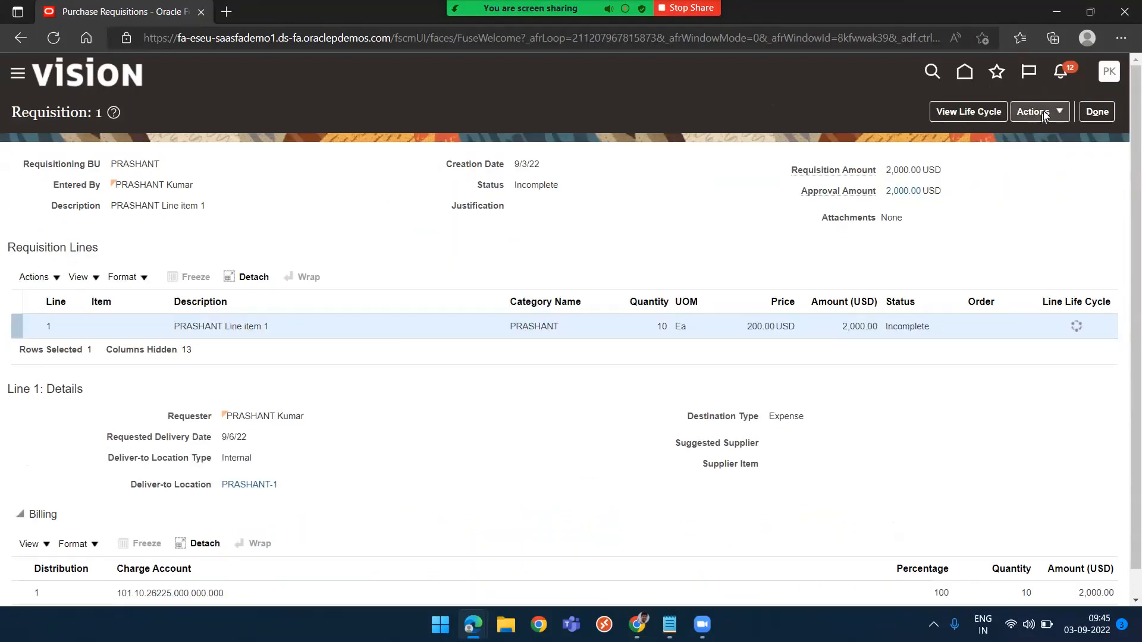
left_click(1044, 115)
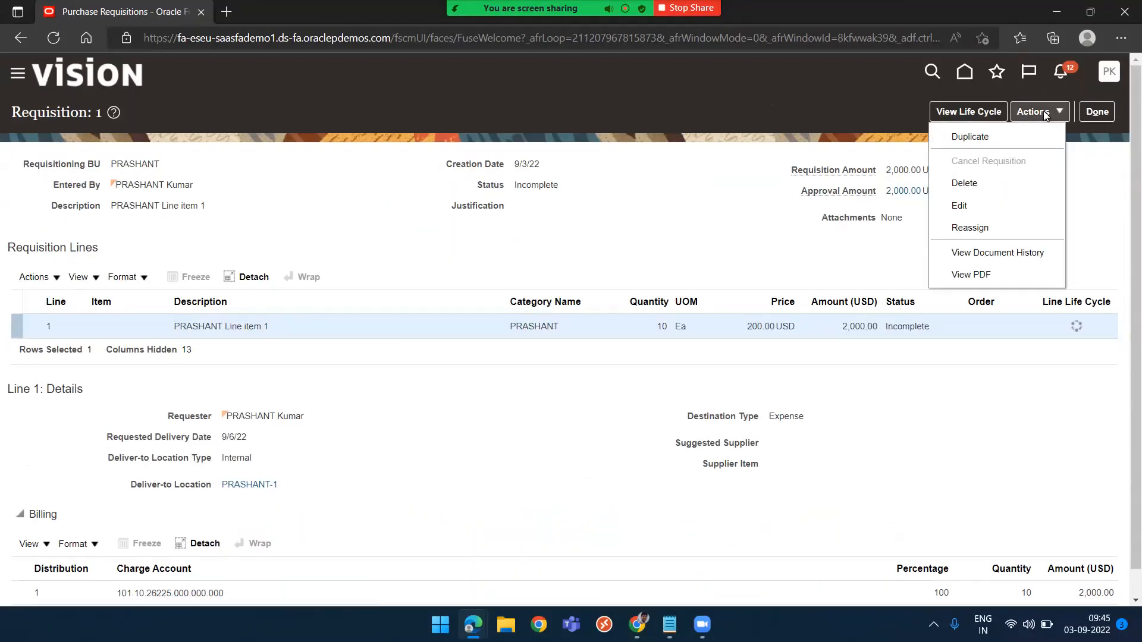
left_click(974, 208)
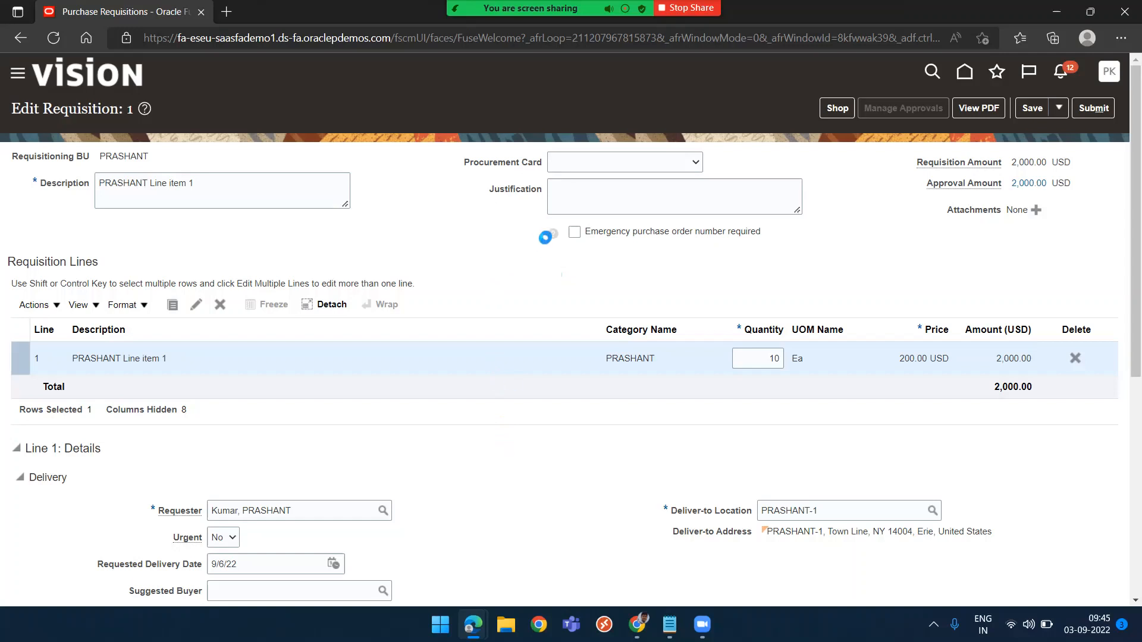
mouse_move(551, 234)
Switch to the setup window to review the requisition approval rules, then return to the requester's window
key("alt+Tab")
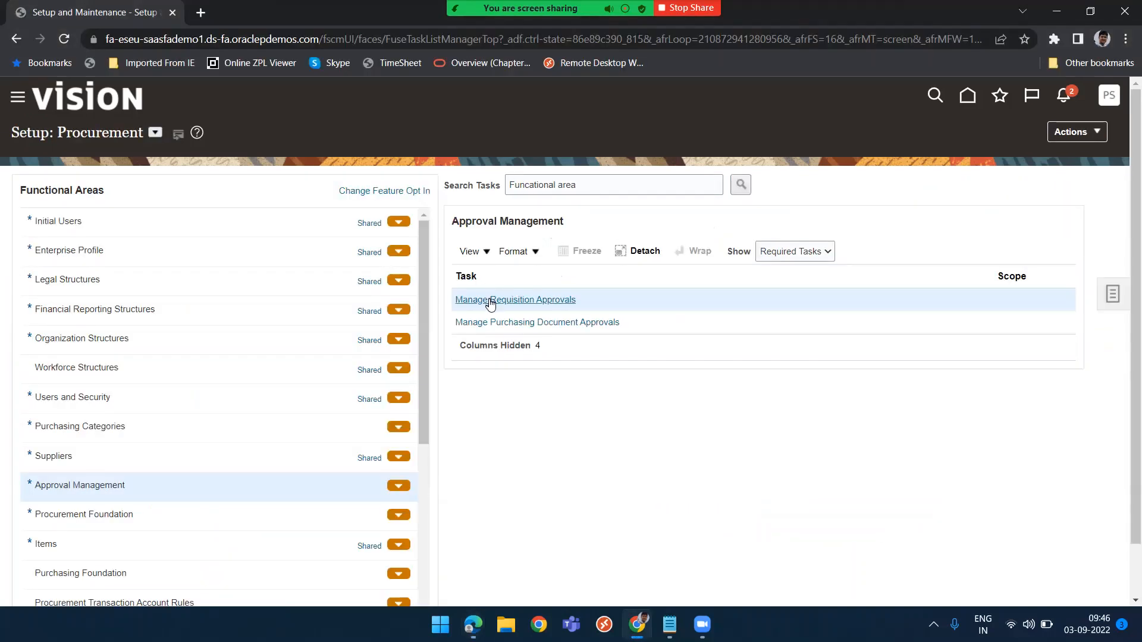
left_click(495, 300)
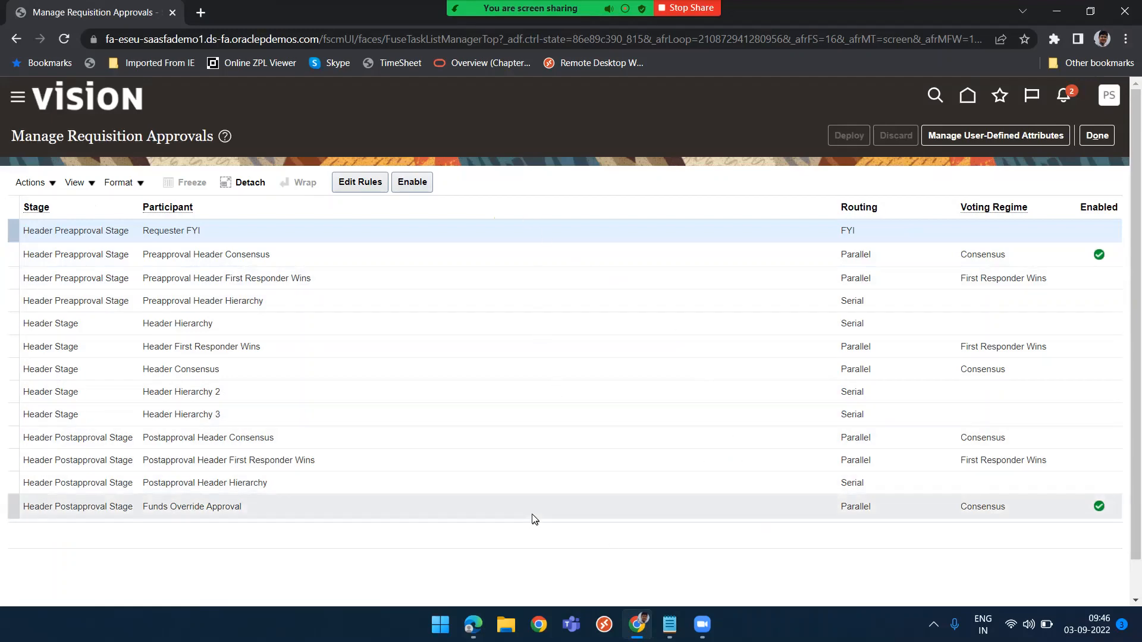
key("alt+Tab")
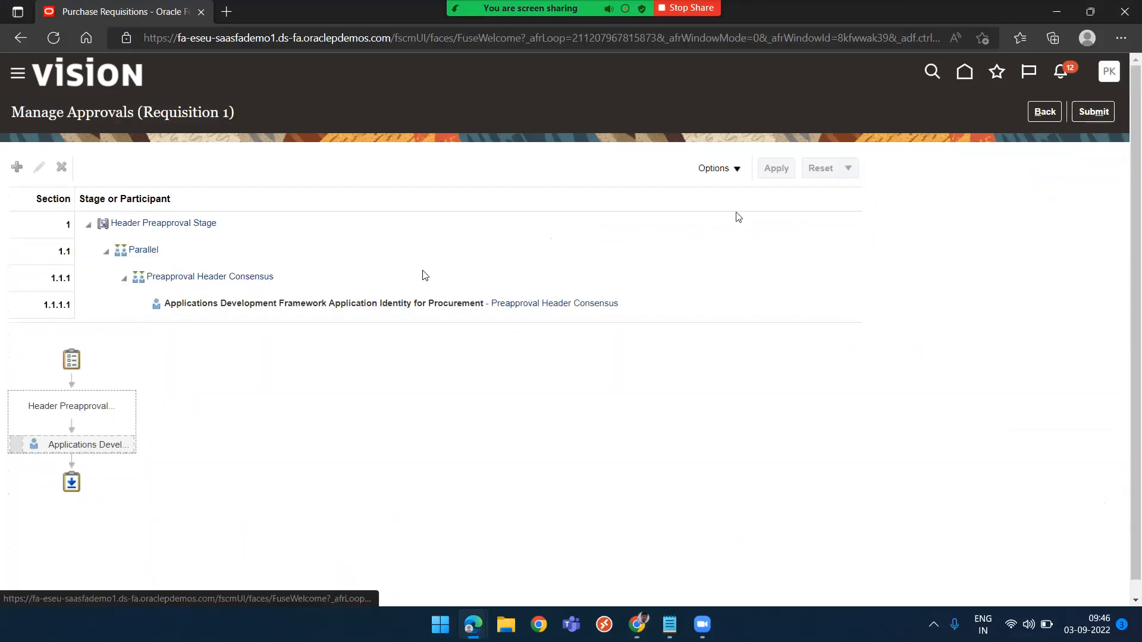
Review the requisition's approval participants and submit requisition 1 for approval
left_click(289, 305)
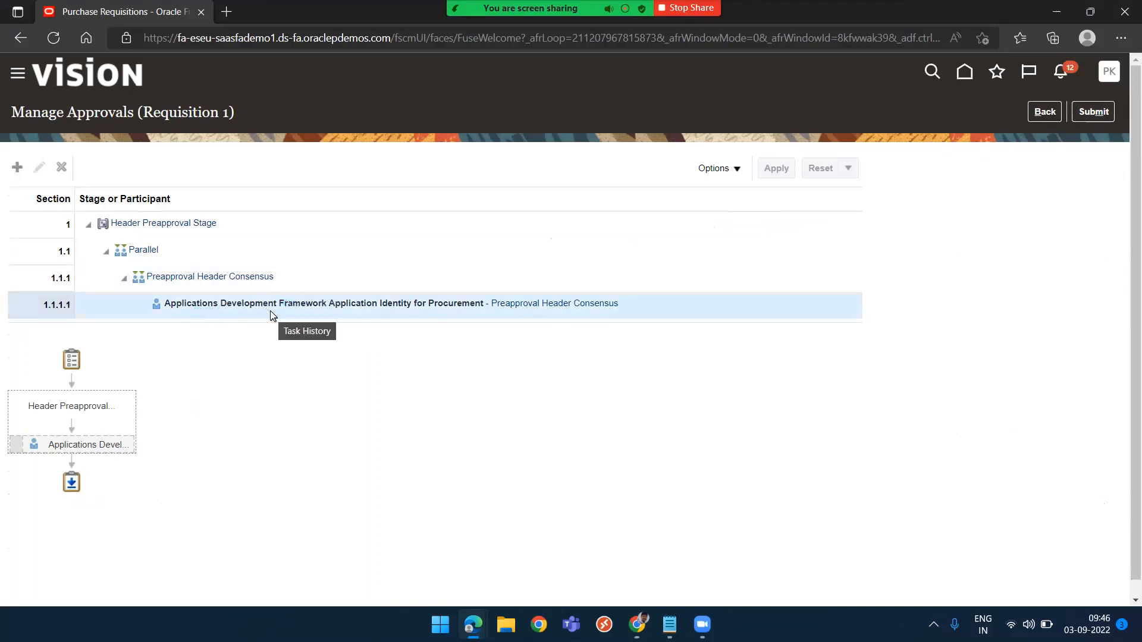
left_click(18, 168)
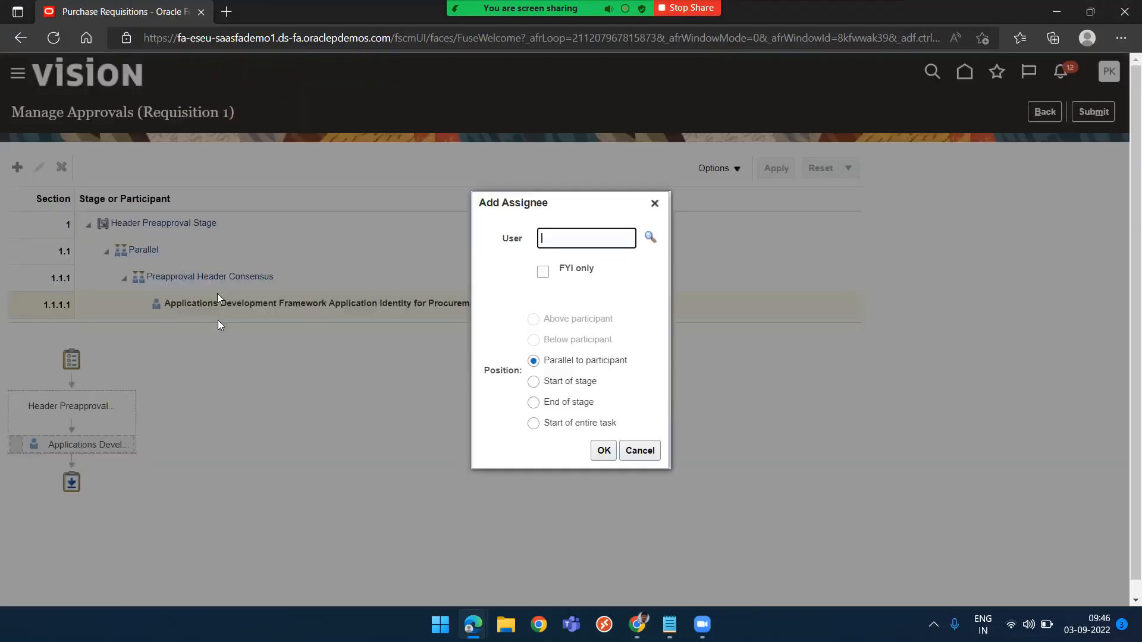
left_click(642, 454)
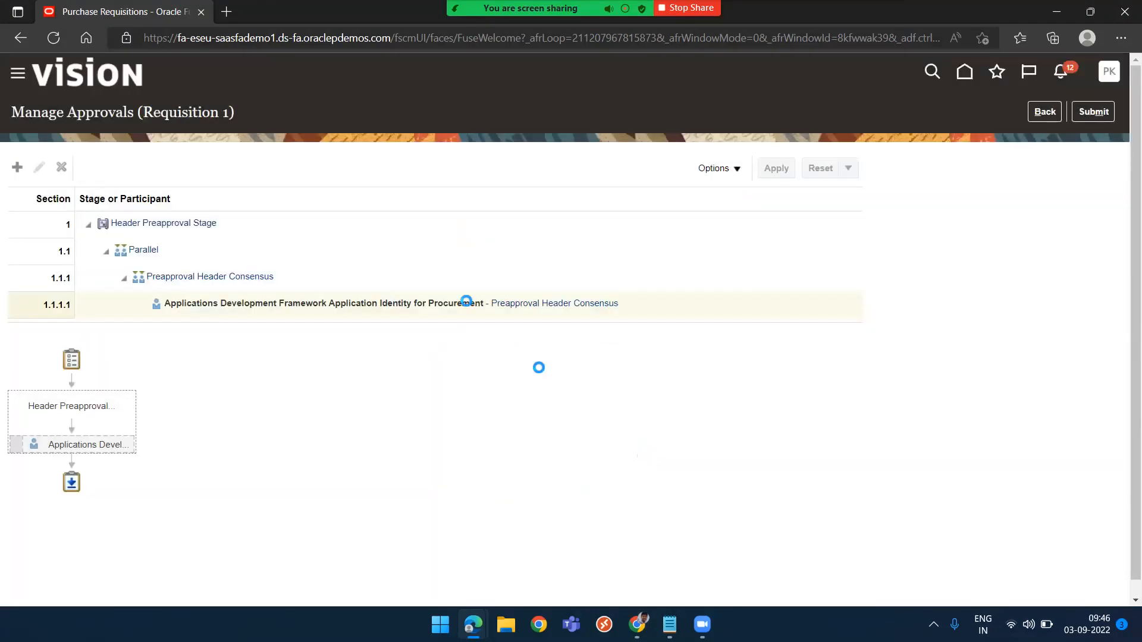
left_click(1094, 113)
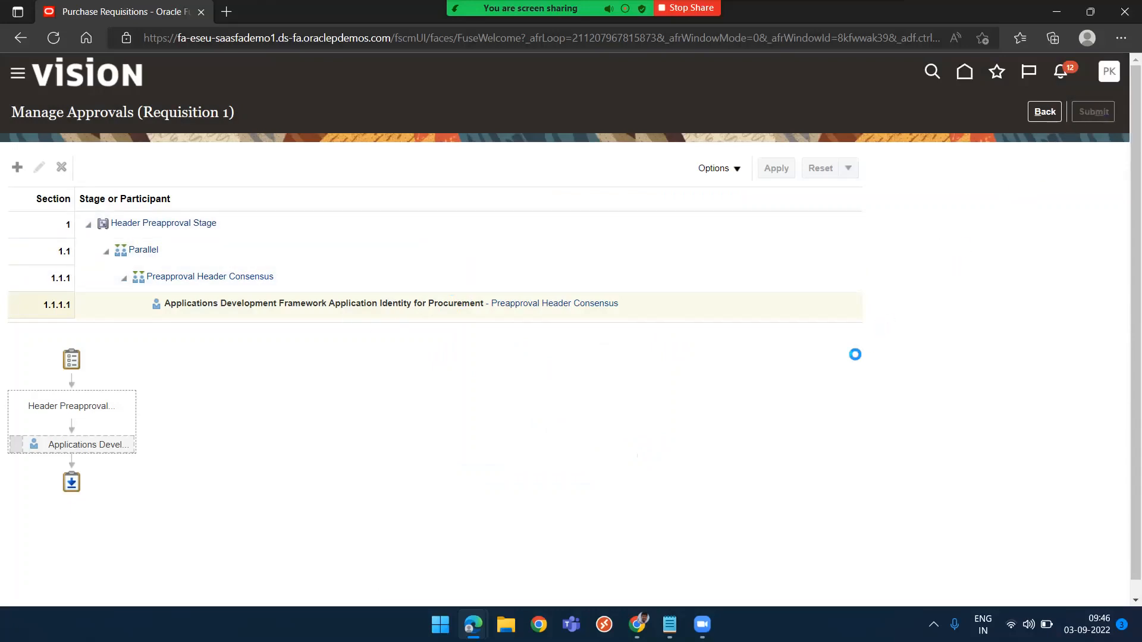
Switch to the setup window and close the requisition approvals task
key("alt+Tab")
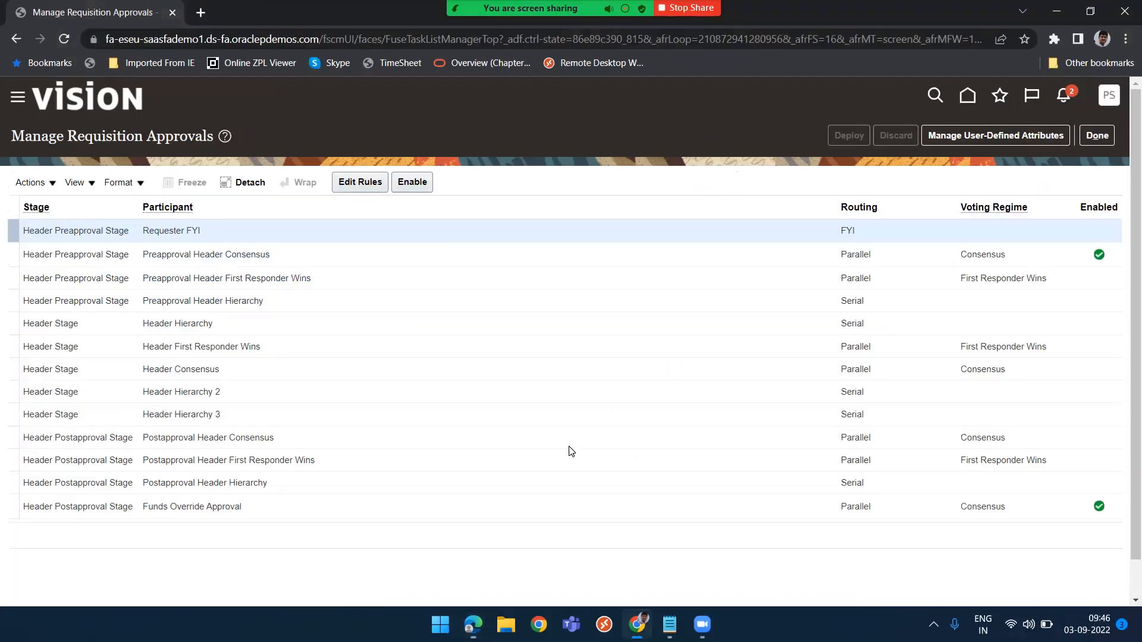
left_click(1109, 138)
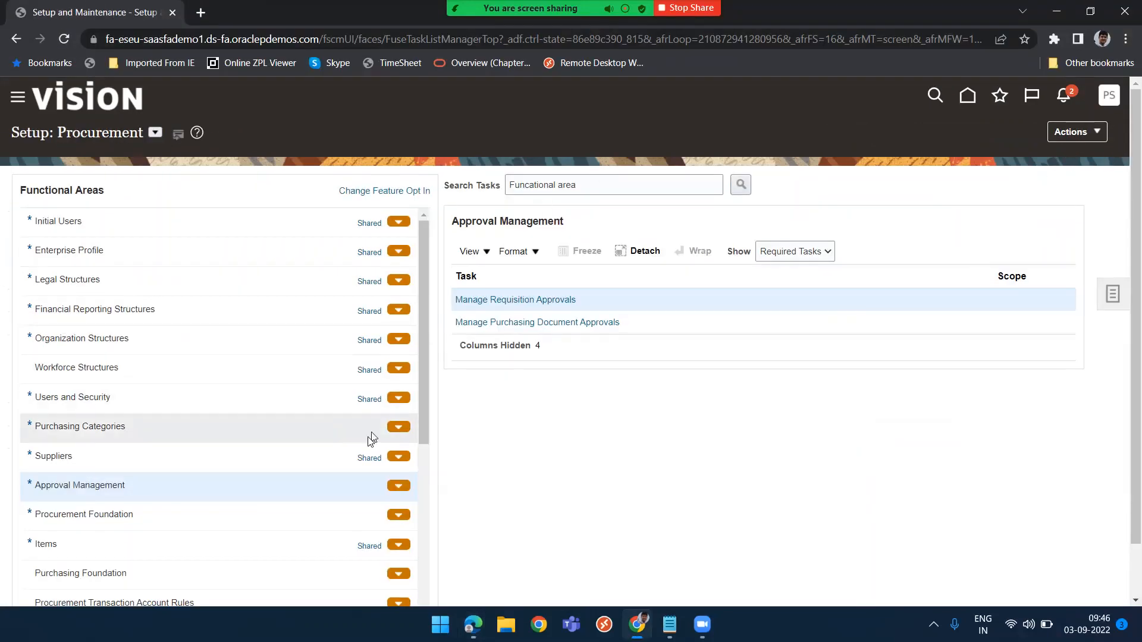
Search the setup tasks for "Business unit" and open Manage Business Unit Data Access for Users
left_click(595, 185)
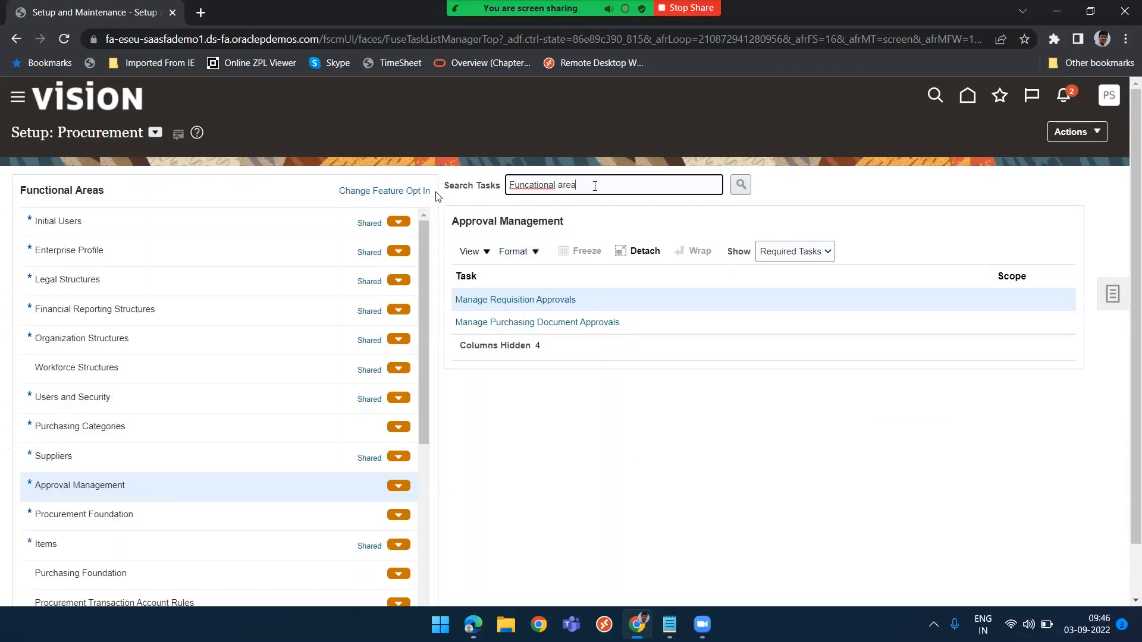
key("ctrl+a")
type("Business un")
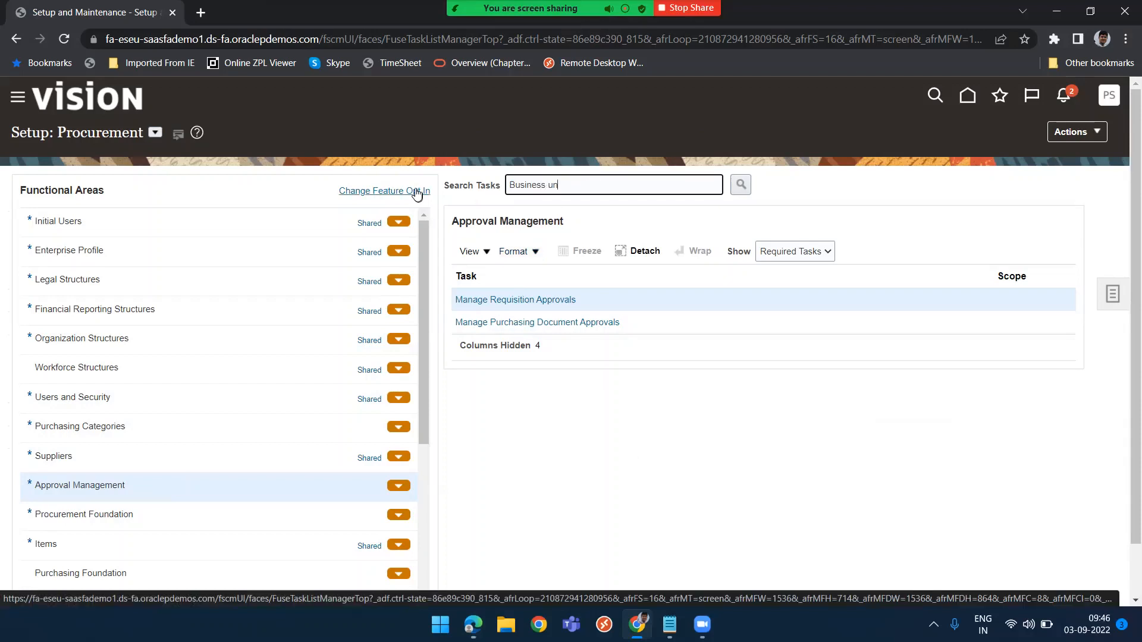
left_click(740, 185)
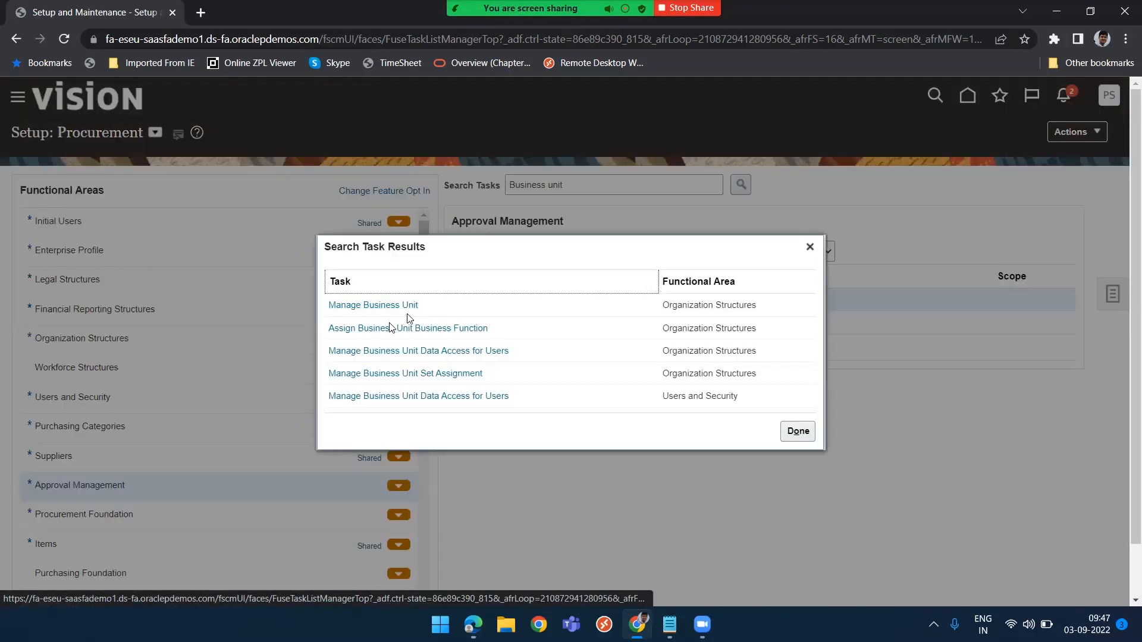
left_click(364, 305)
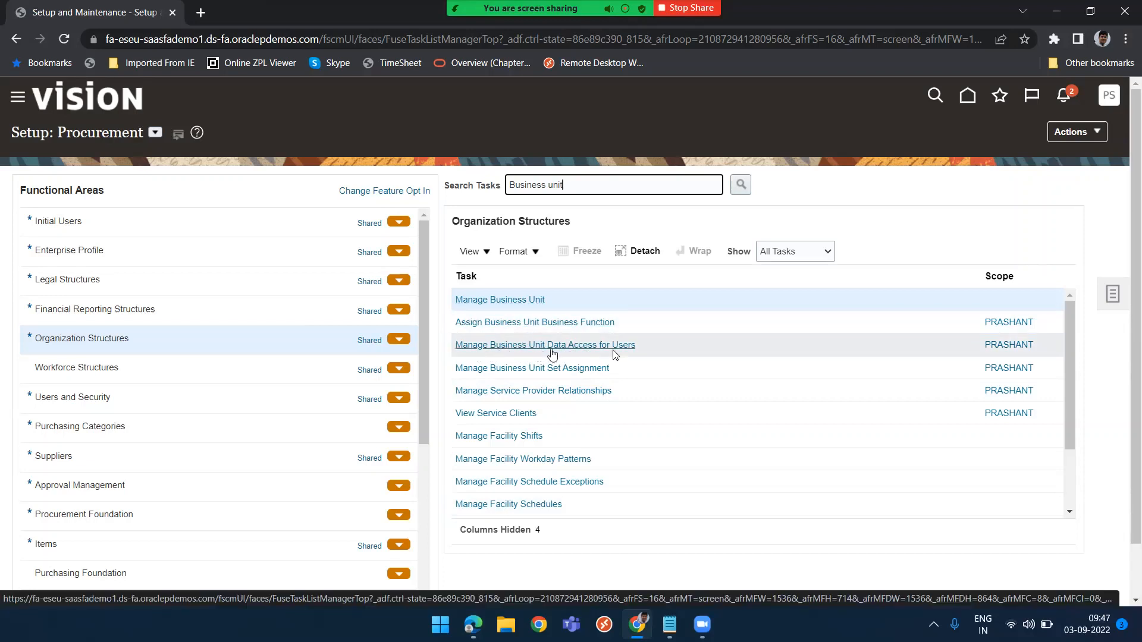
left_click(656, 346)
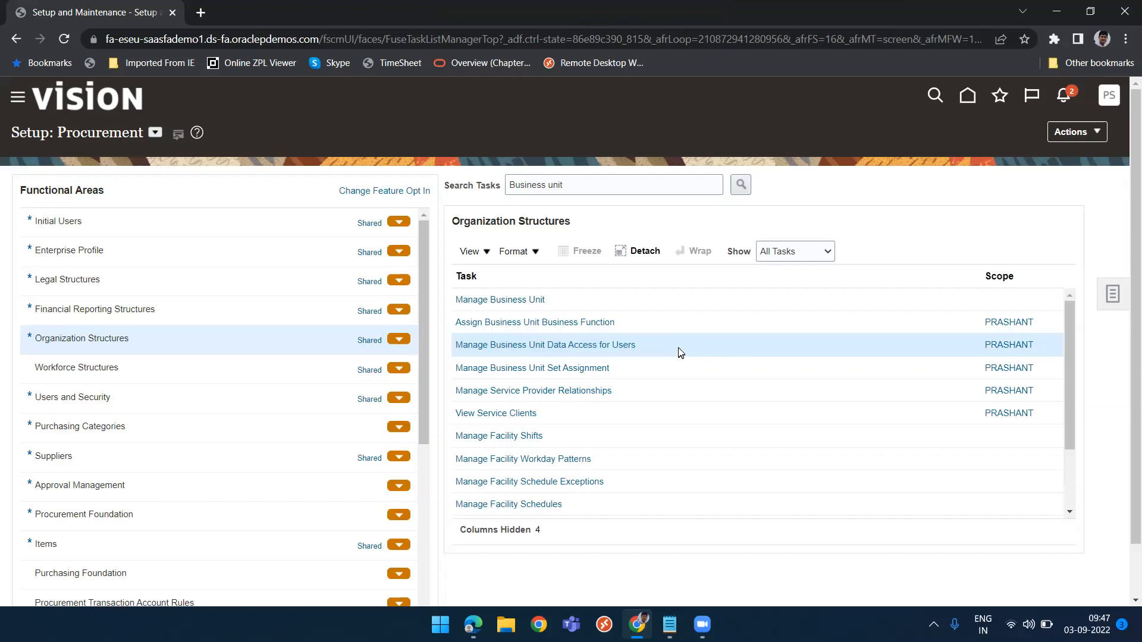
left_click(564, 346)
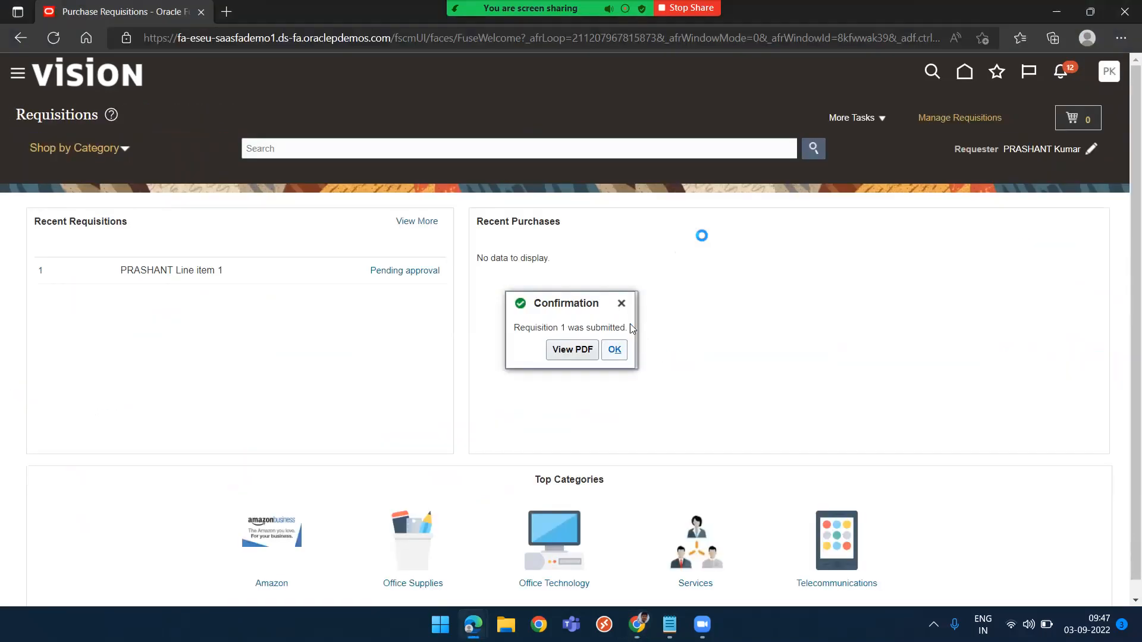
Open the requisition preferences in the requester's window and examine the requisitioning business unit
left_click(862, 117)
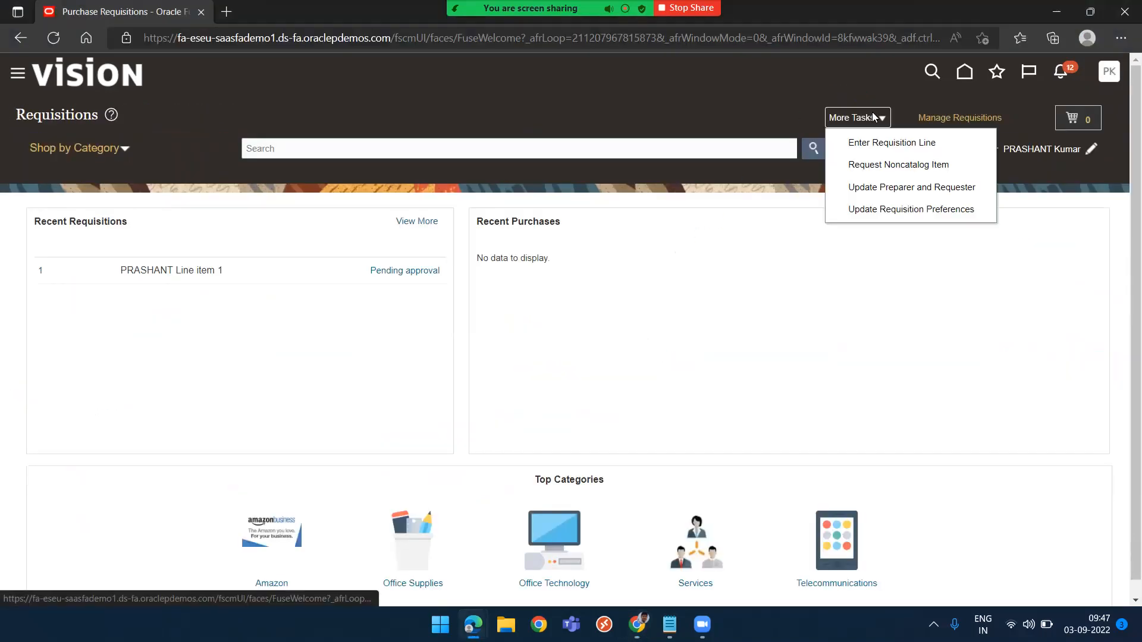
left_click(891, 209)
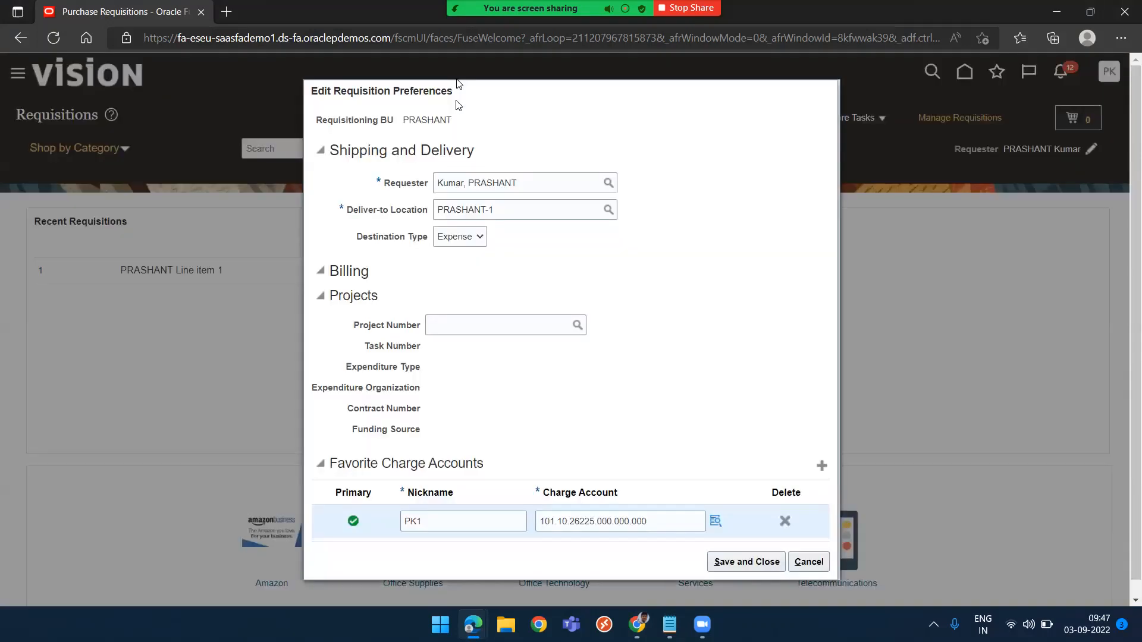
double_click(409, 119)
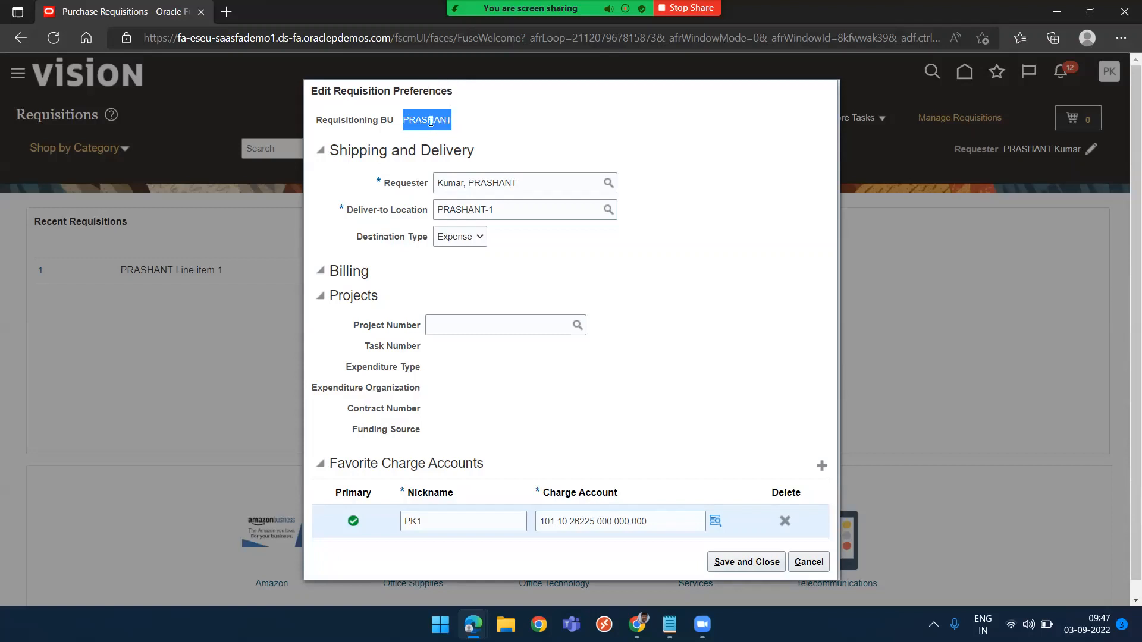
left_click(430, 122)
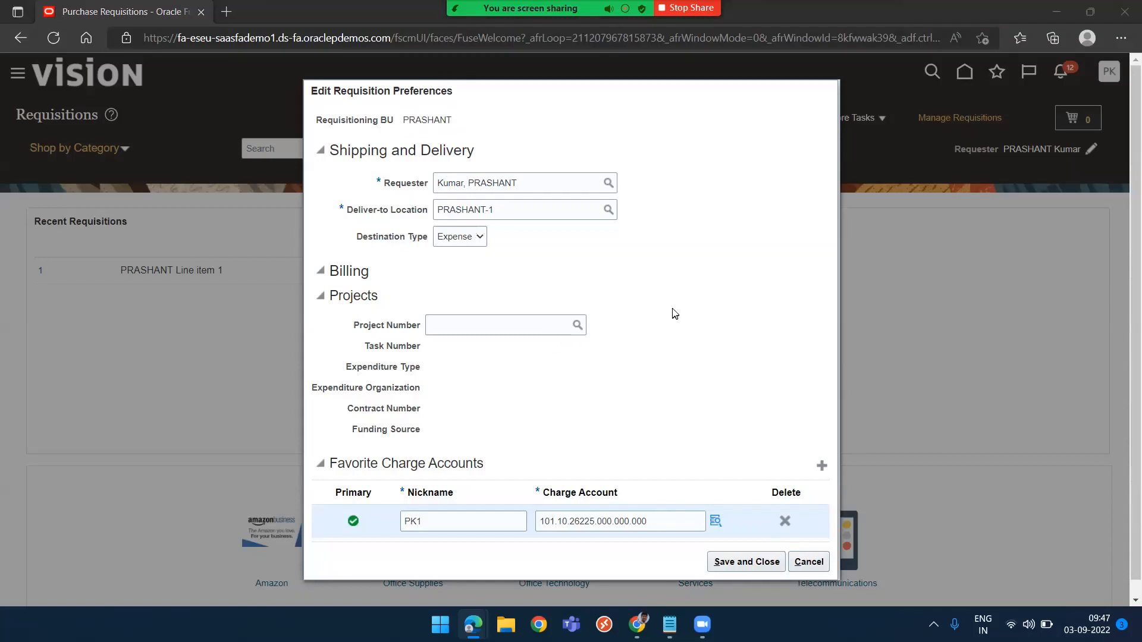
Grant the requester's user the Advanced Procurement role with Business unit context for US1 Business Unit, then save and close
key("alt+Tab")
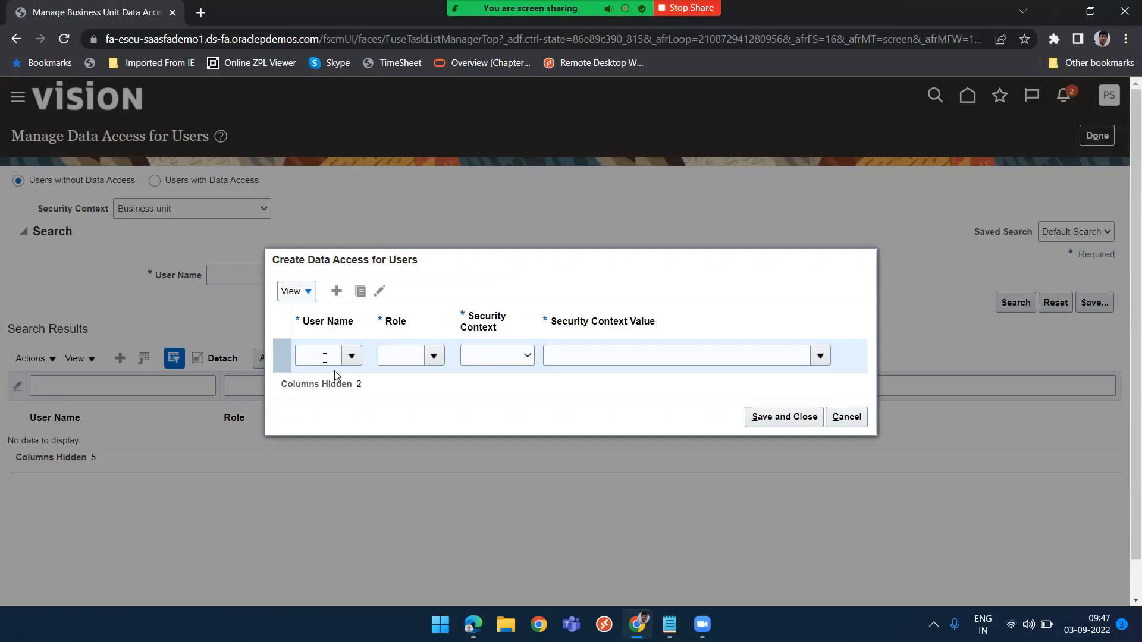
left_click(320, 355)
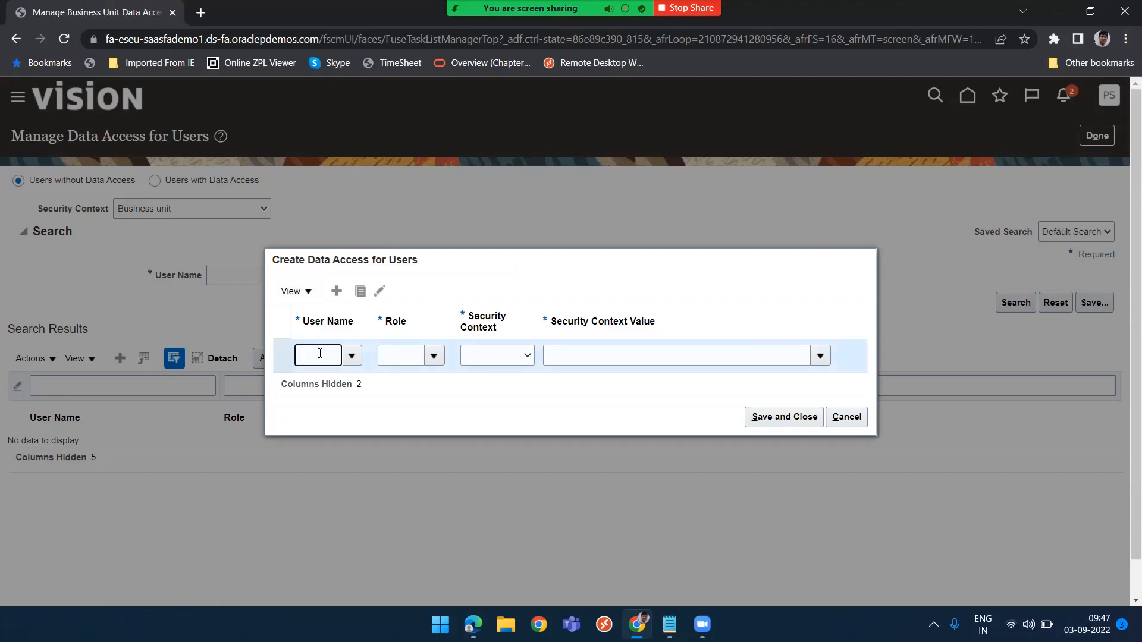
key("Tab")
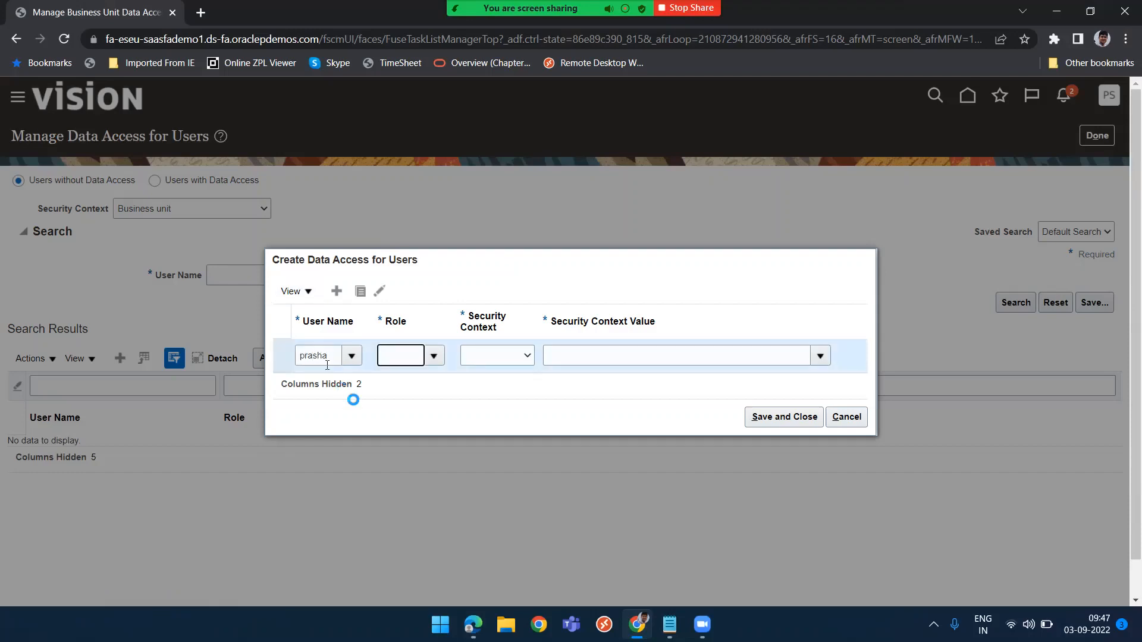
left_click(434, 356)
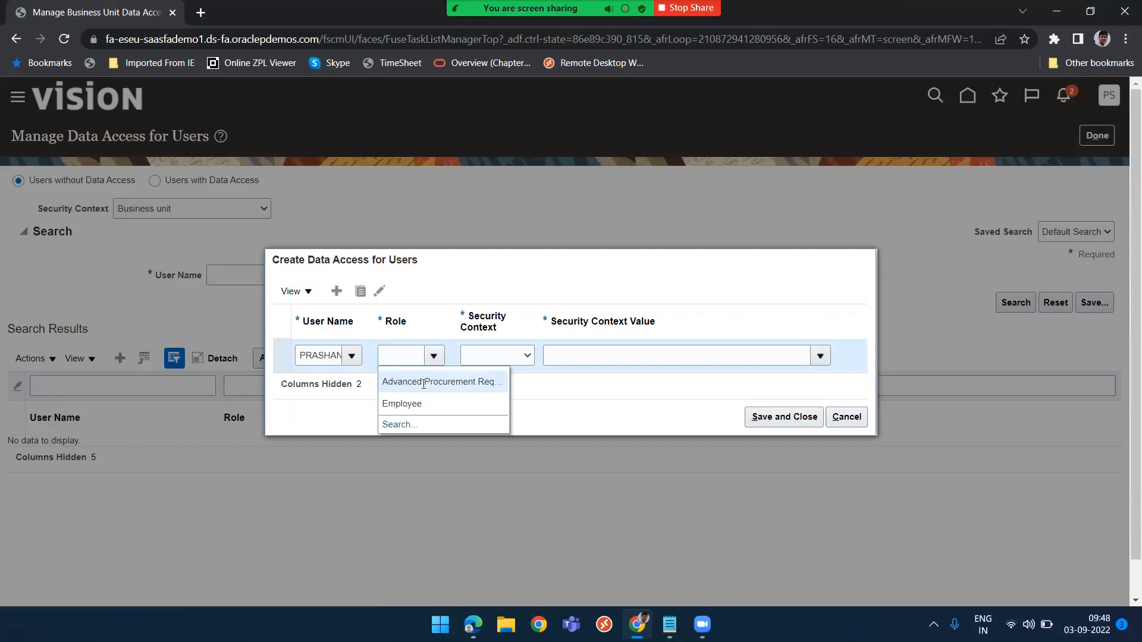
left_click(423, 382)
left_click(527, 357)
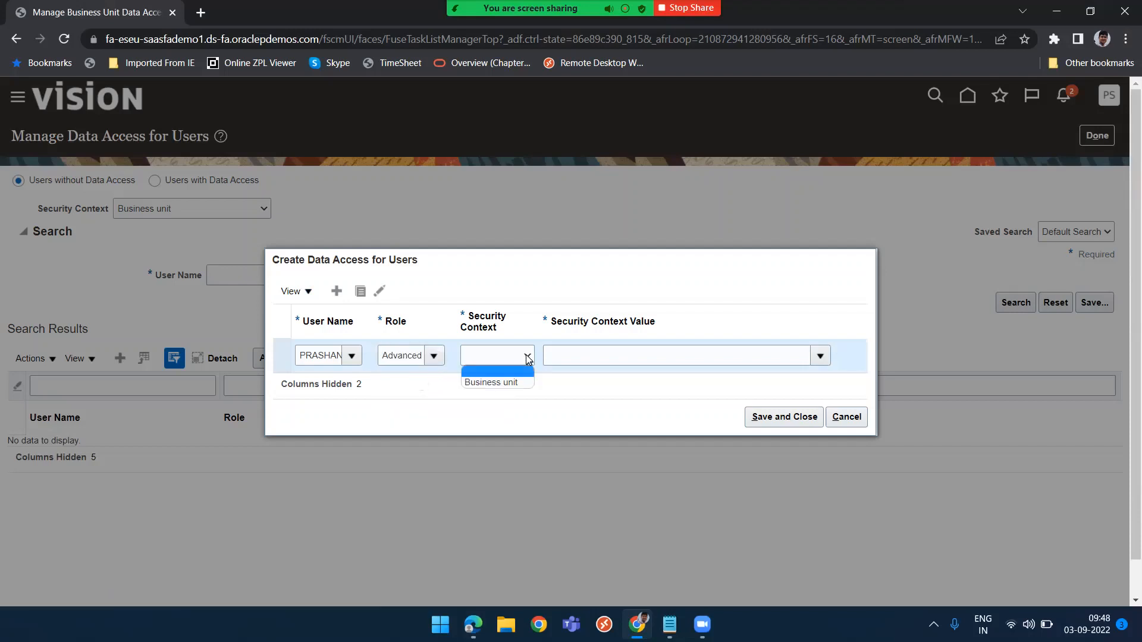
left_click(510, 383)
left_click(607, 354)
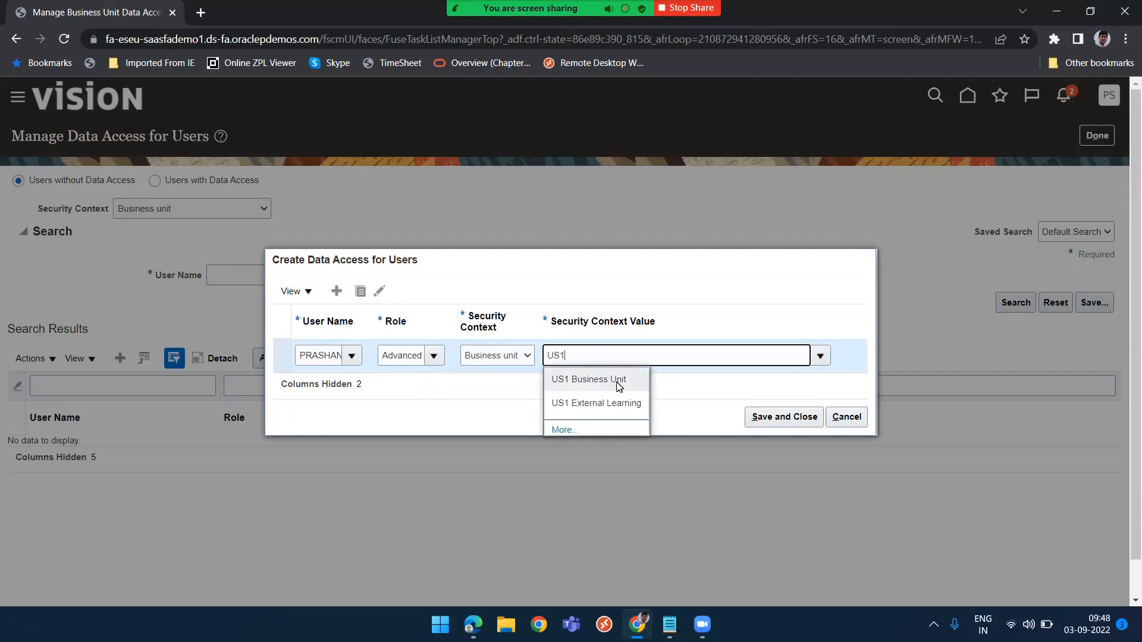
left_click(618, 385)
left_click(789, 419)
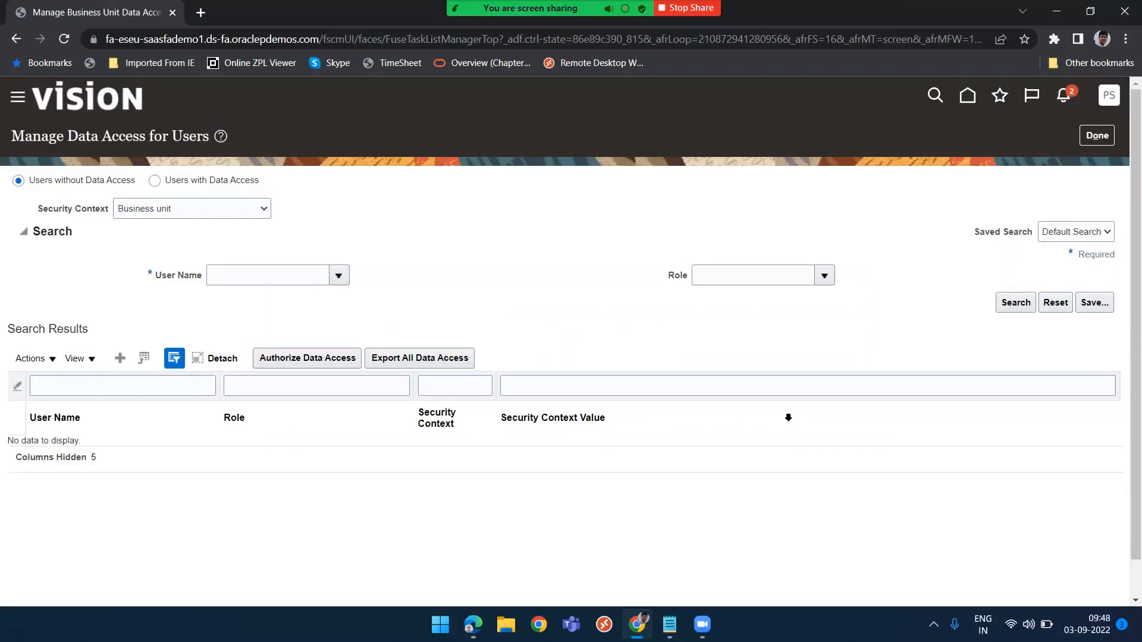
left_click(1099, 138)
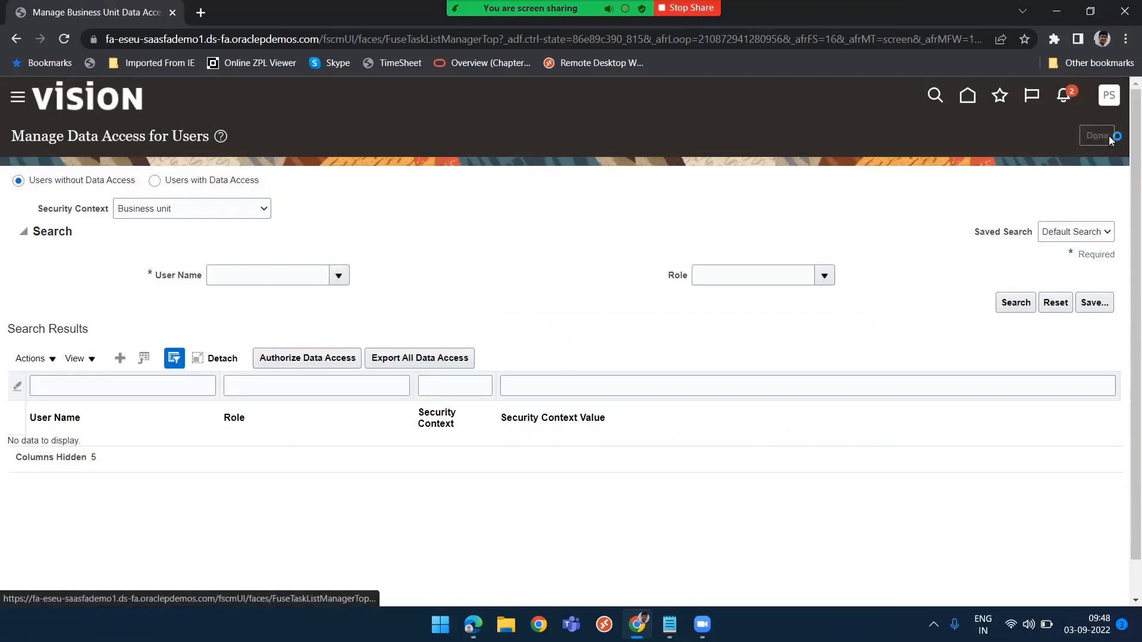
Cancel and reopen the requisition preferences to recheck the requisitioning business unit
key("alt+Tab")
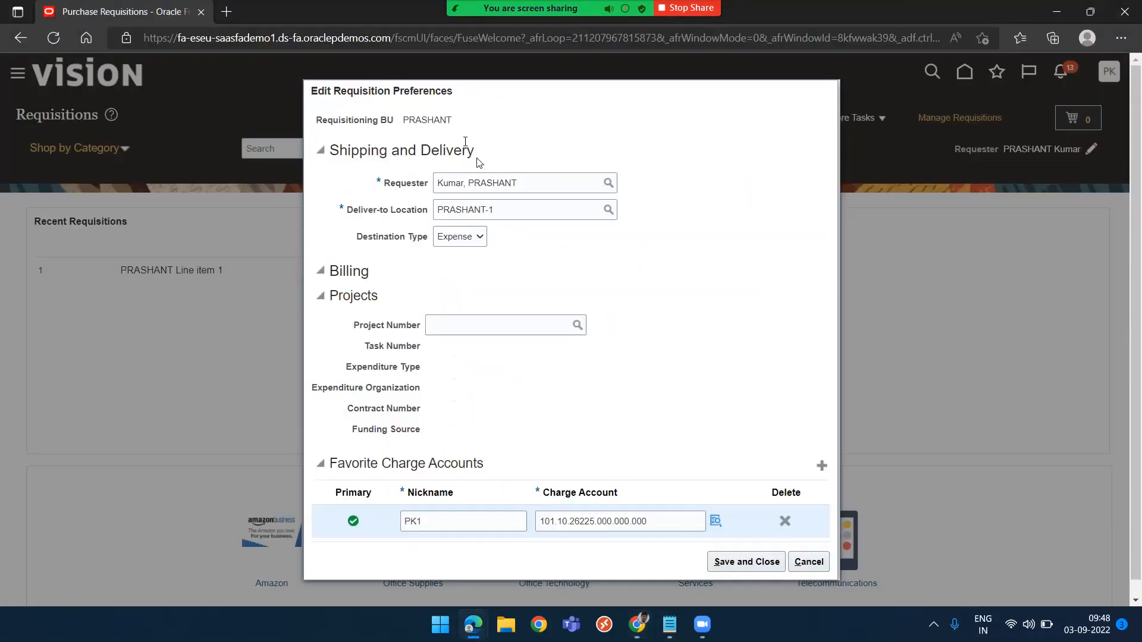
left_click(809, 562)
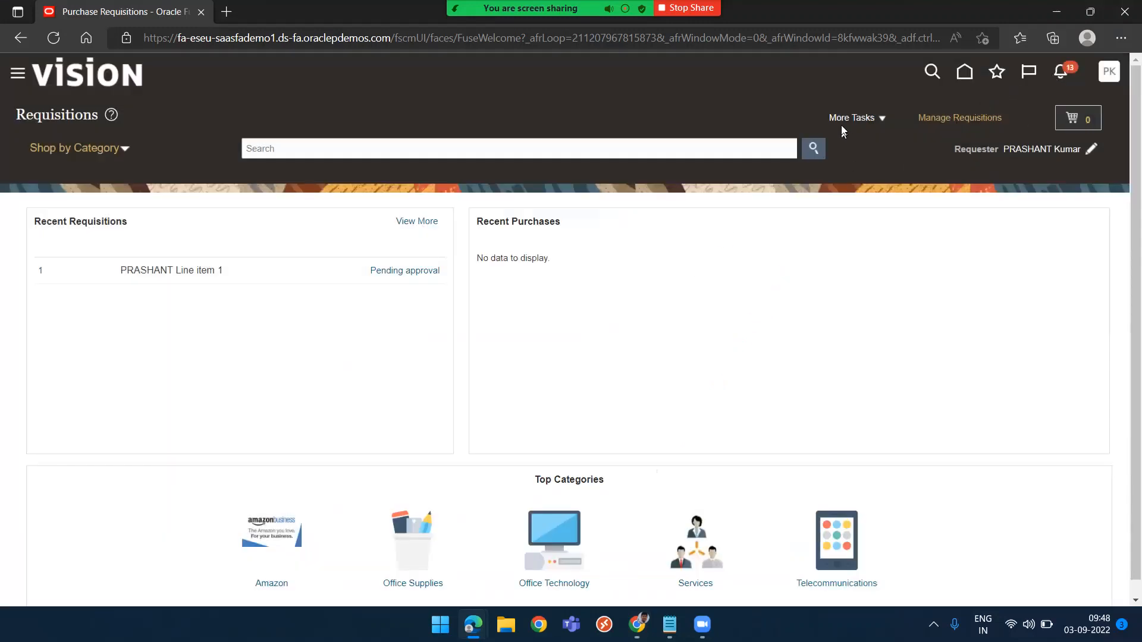
left_click(845, 122)
left_click(864, 209)
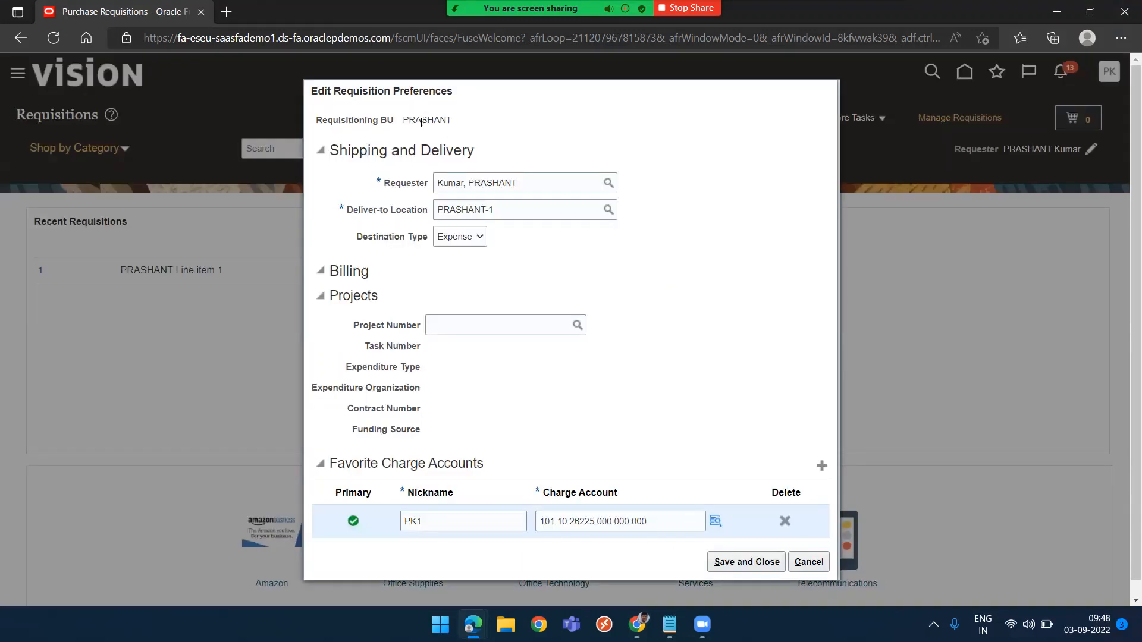
Close the preferences dialog, sign out discarding unsaved changes, confirm the sign-off, and sign back in as the requester
left_click(810, 563)
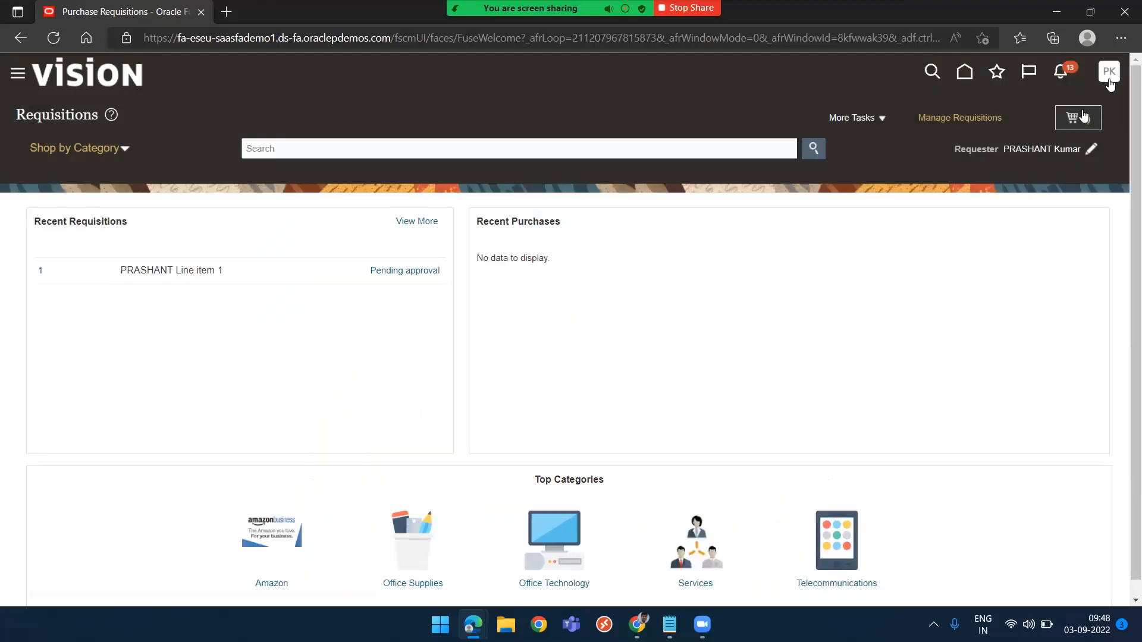
left_click(1117, 72)
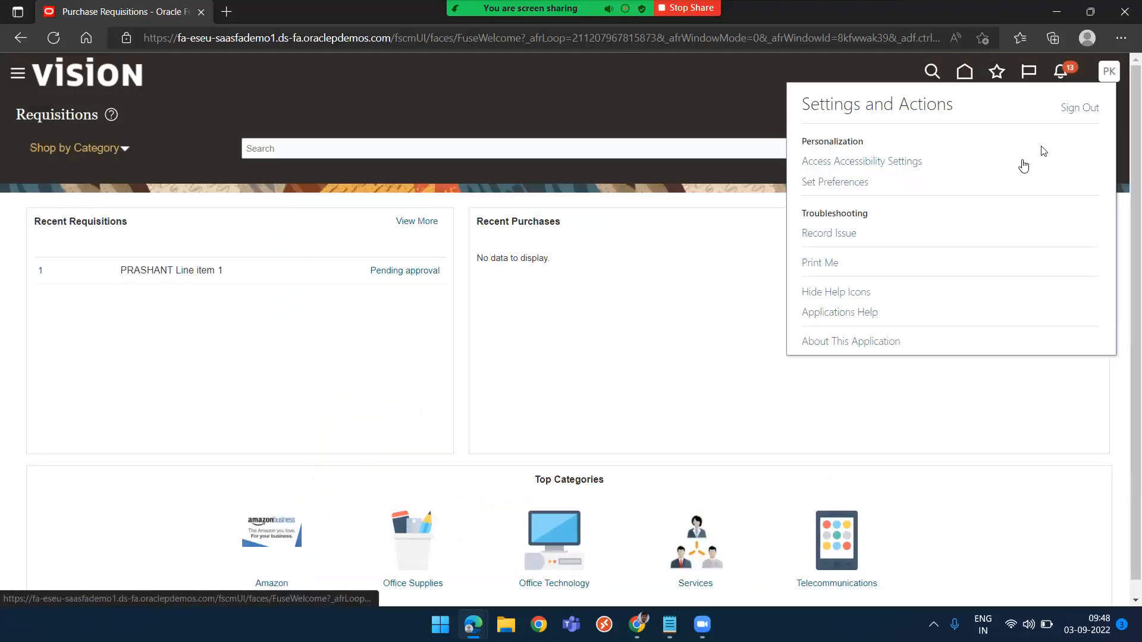
left_click(1078, 109)
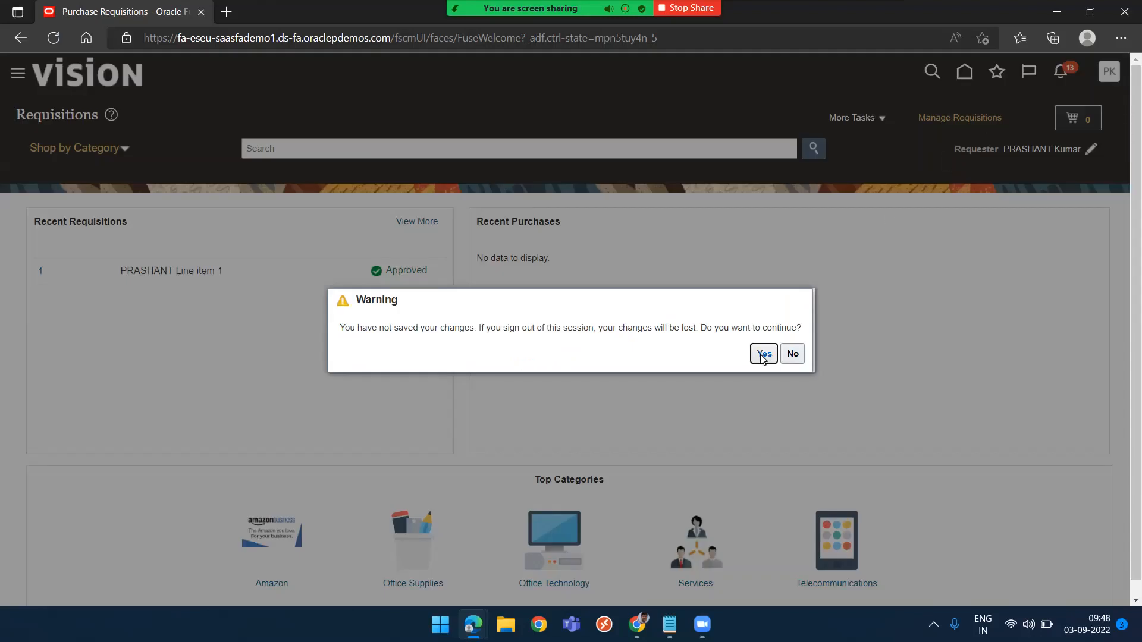
left_click(763, 355)
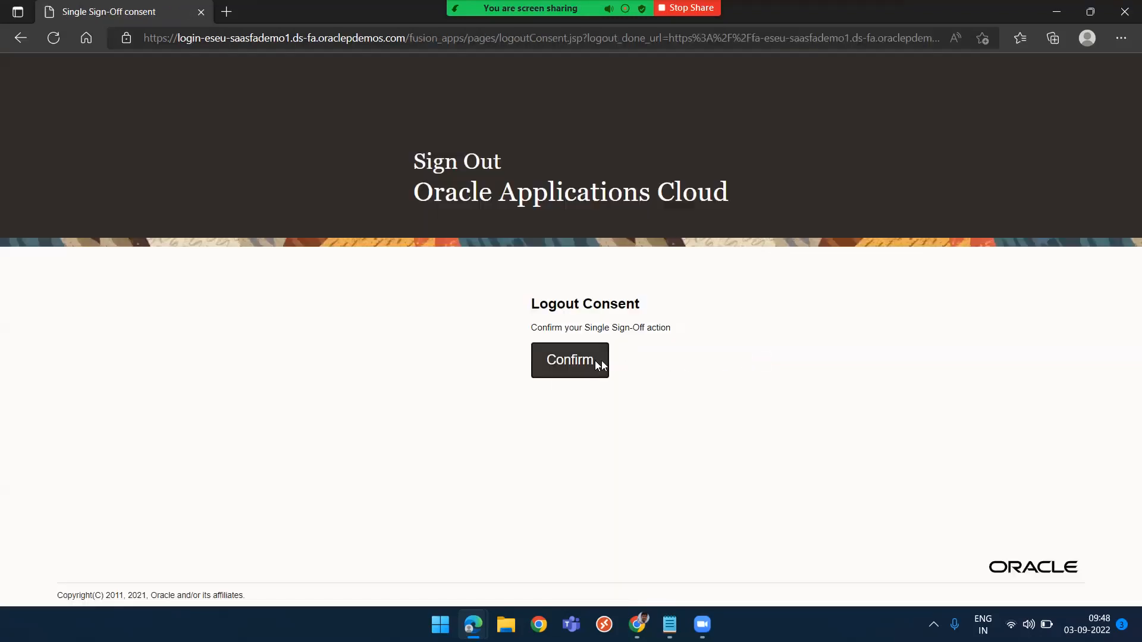
left_click(592, 365)
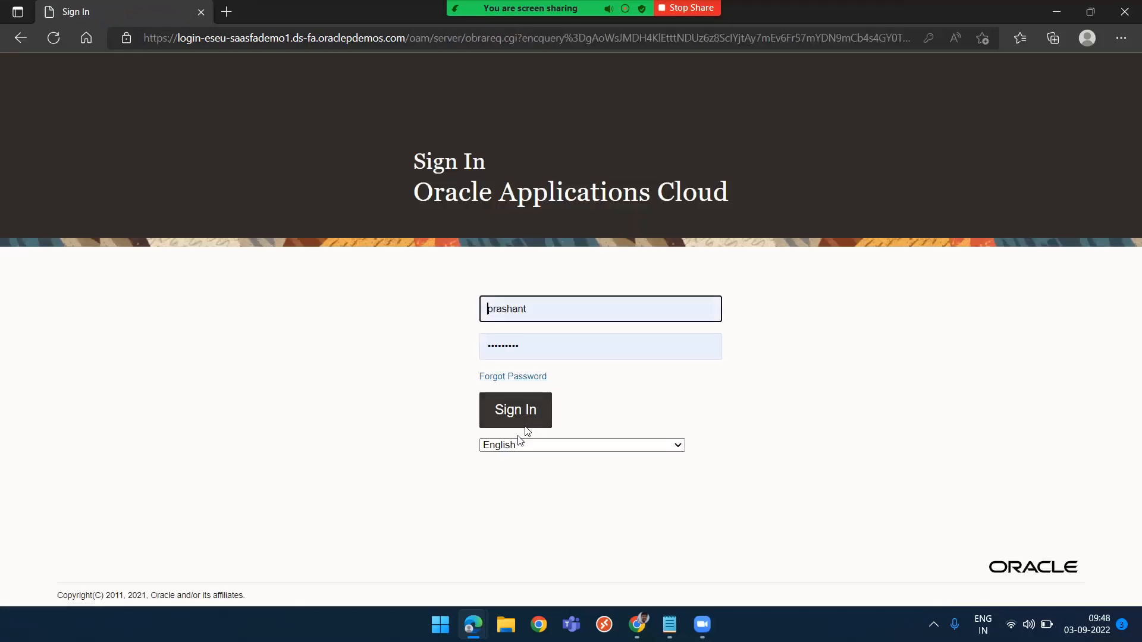
left_click(520, 410)
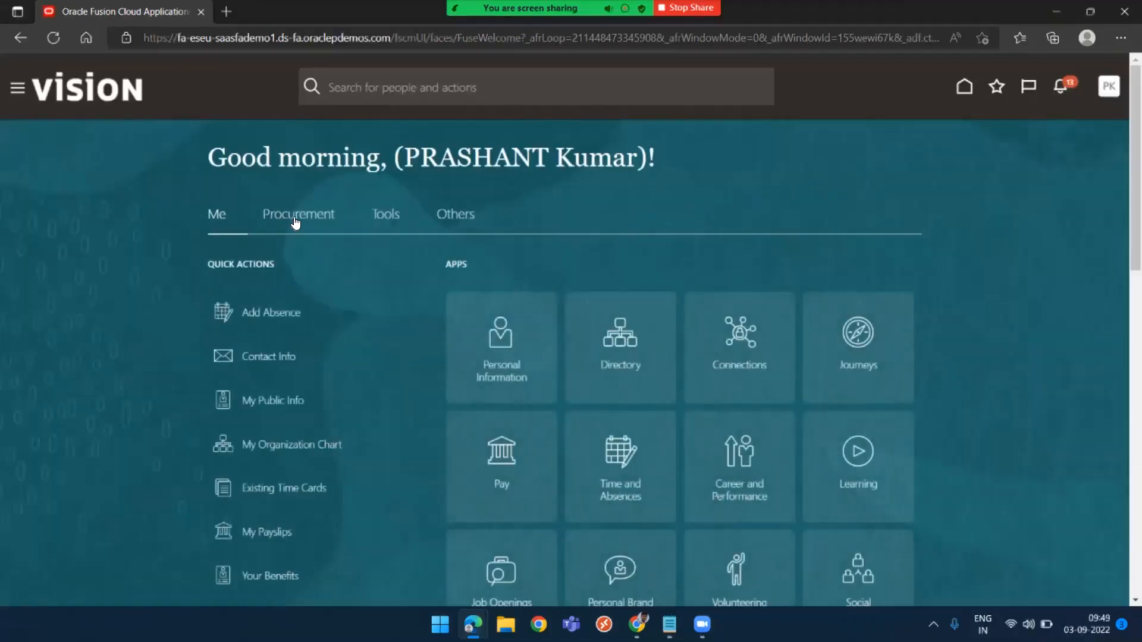
Open Update Requisition Preferences from Procurement's Purchase Requisitions and examine the available requisitioning business units
left_click(295, 222)
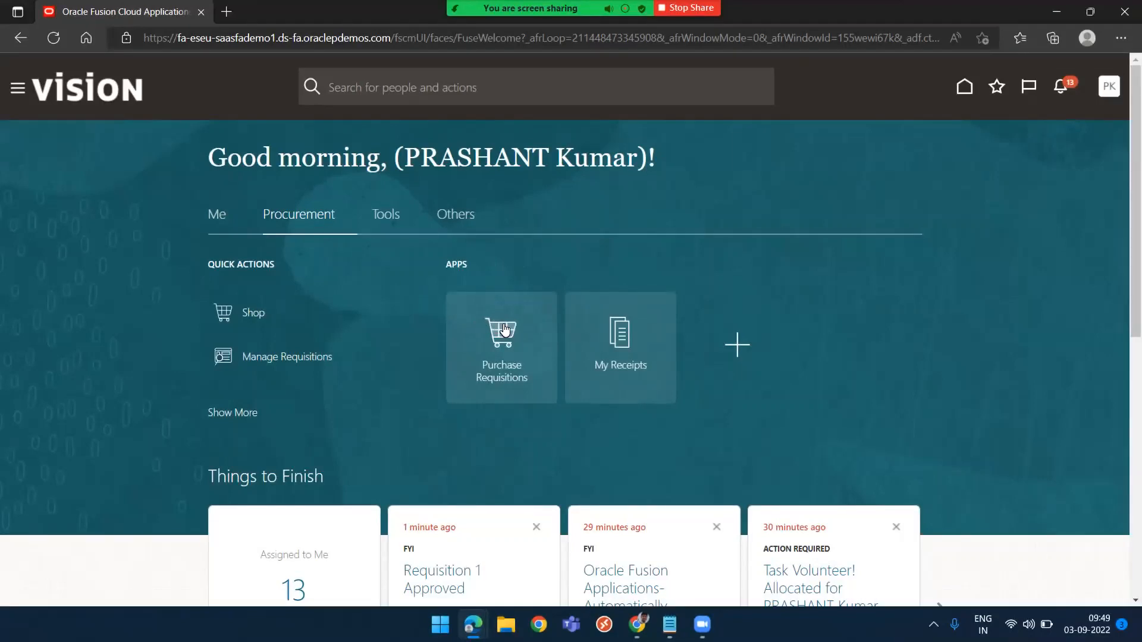
left_click(503, 328)
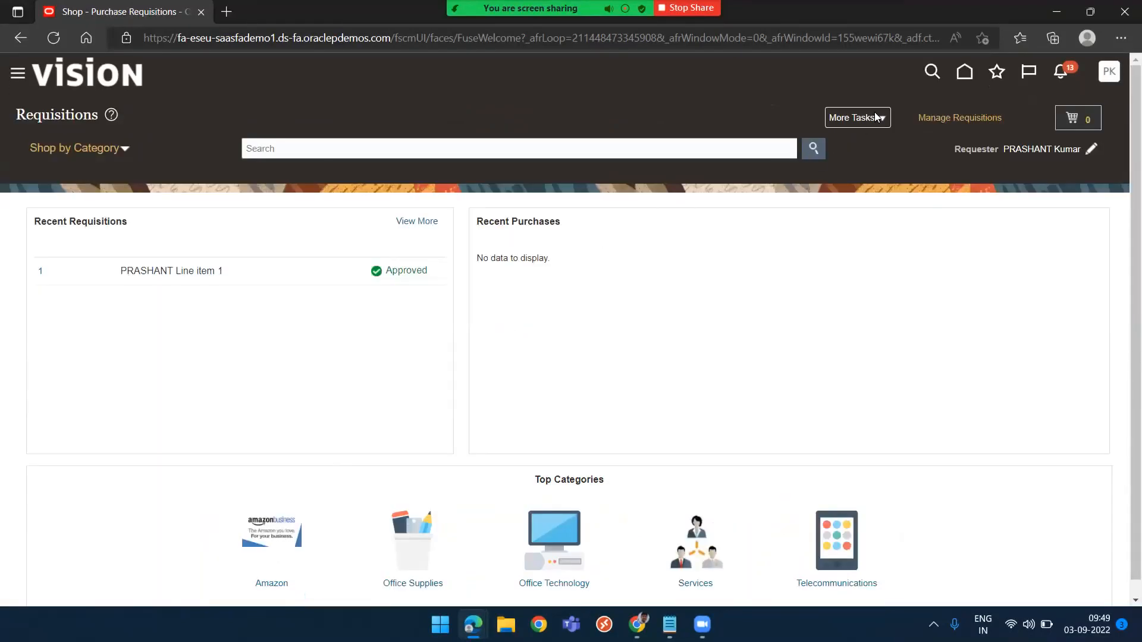
left_click(856, 118)
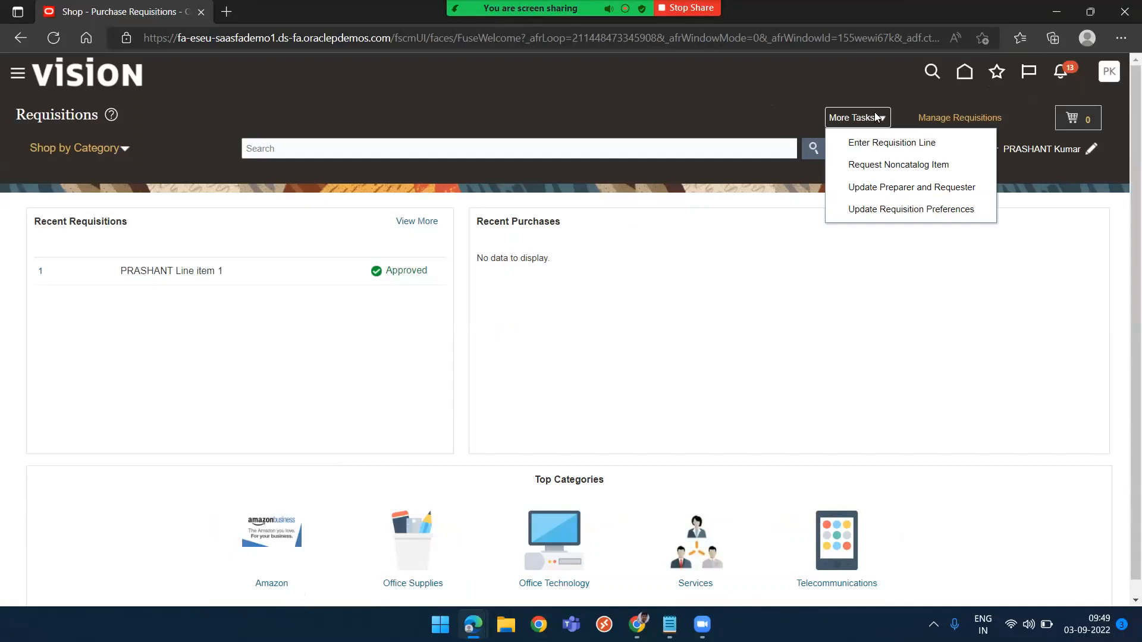
left_click(896, 210)
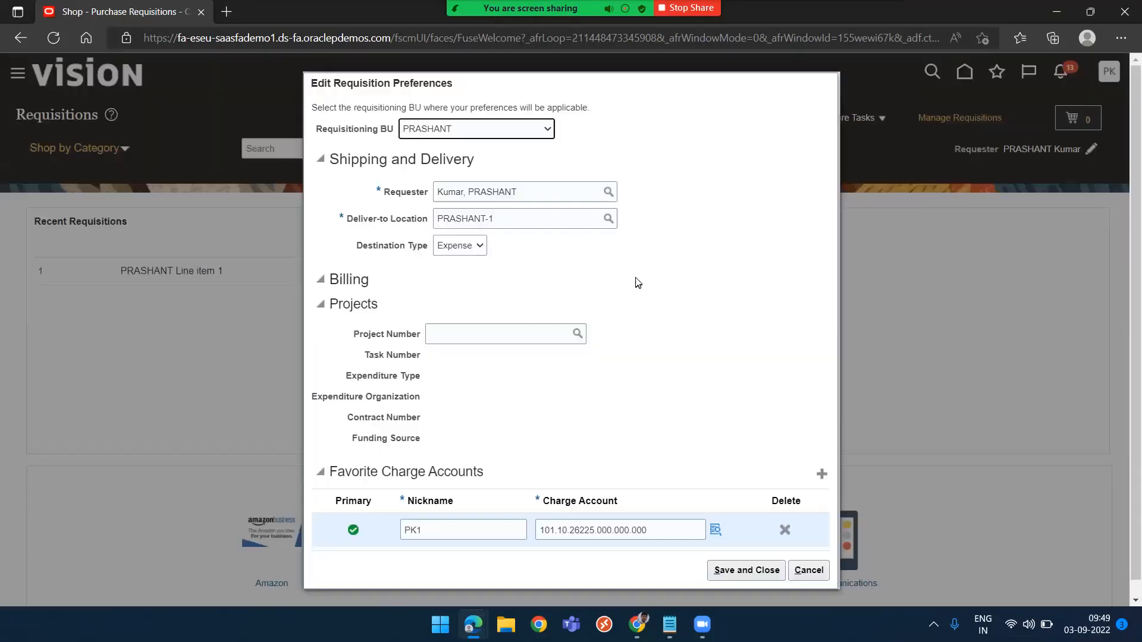
left_click(543, 132)
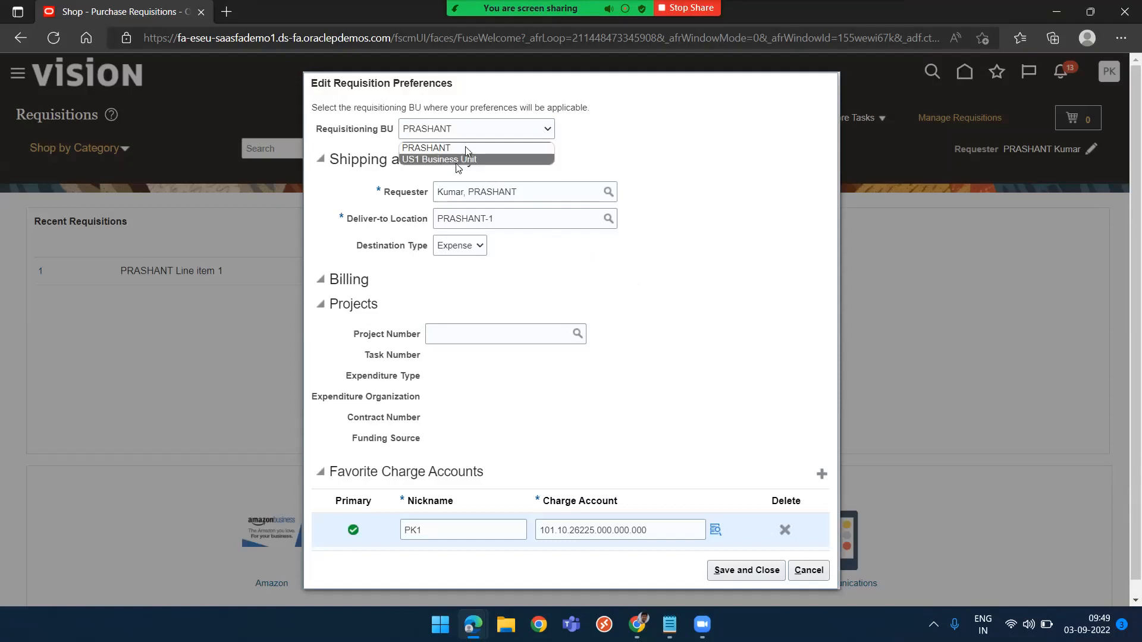
left_click(638, 124)
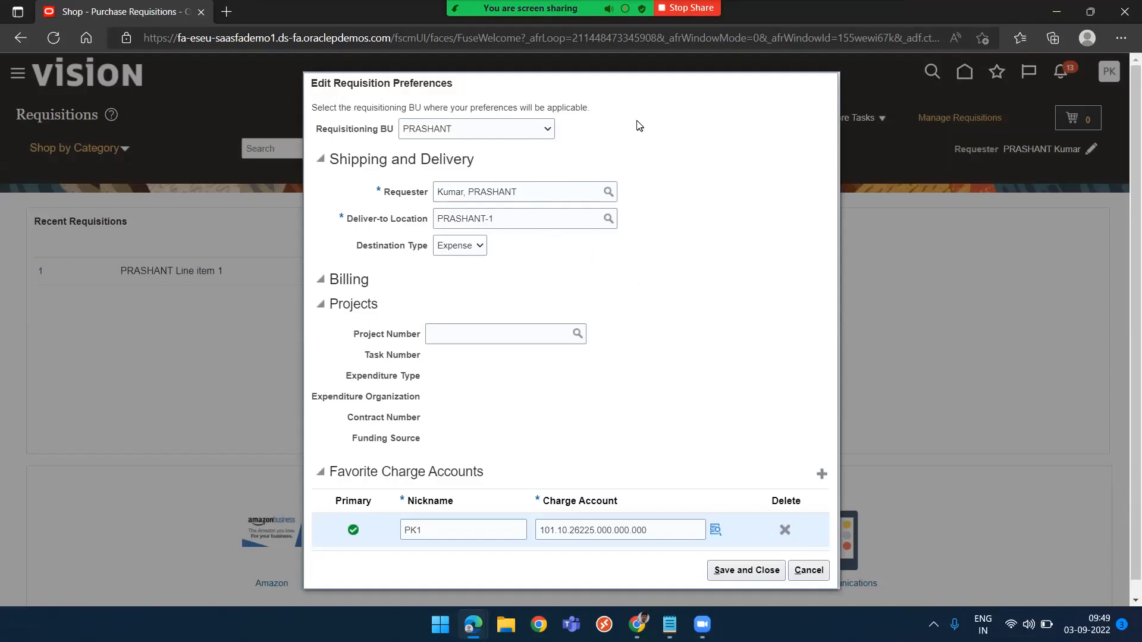
Switch to the Setup: Procurement window in the other browser and open Manage Business Unit Set Assignment for PRASHANT
key("alt+Tab")
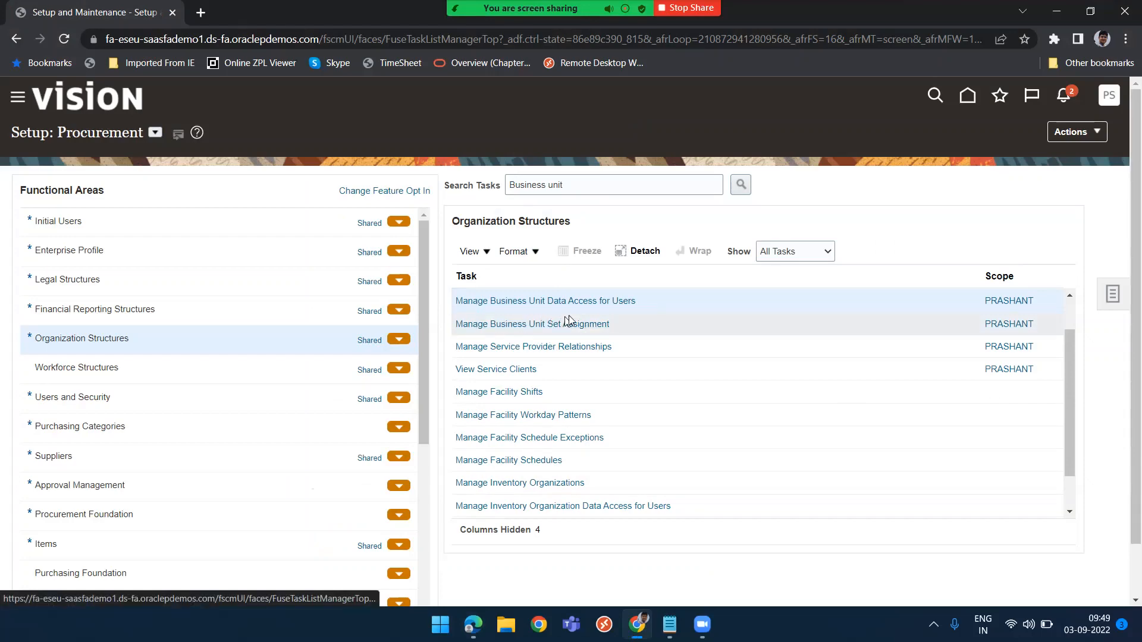
left_click(584, 321)
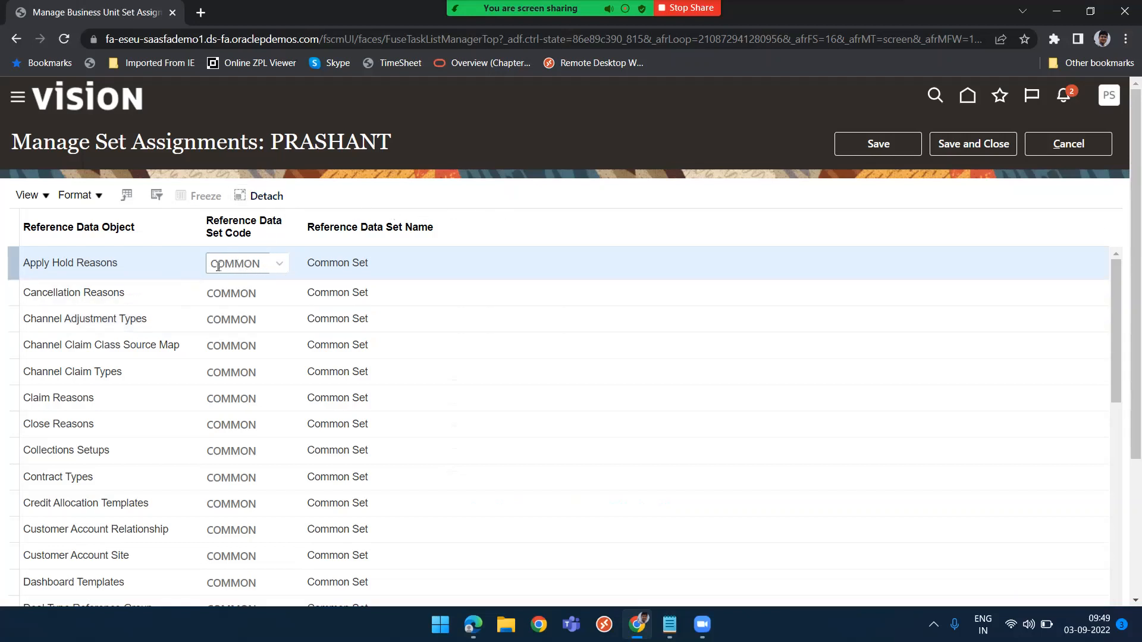
scroll(461, 214, "down", 3)
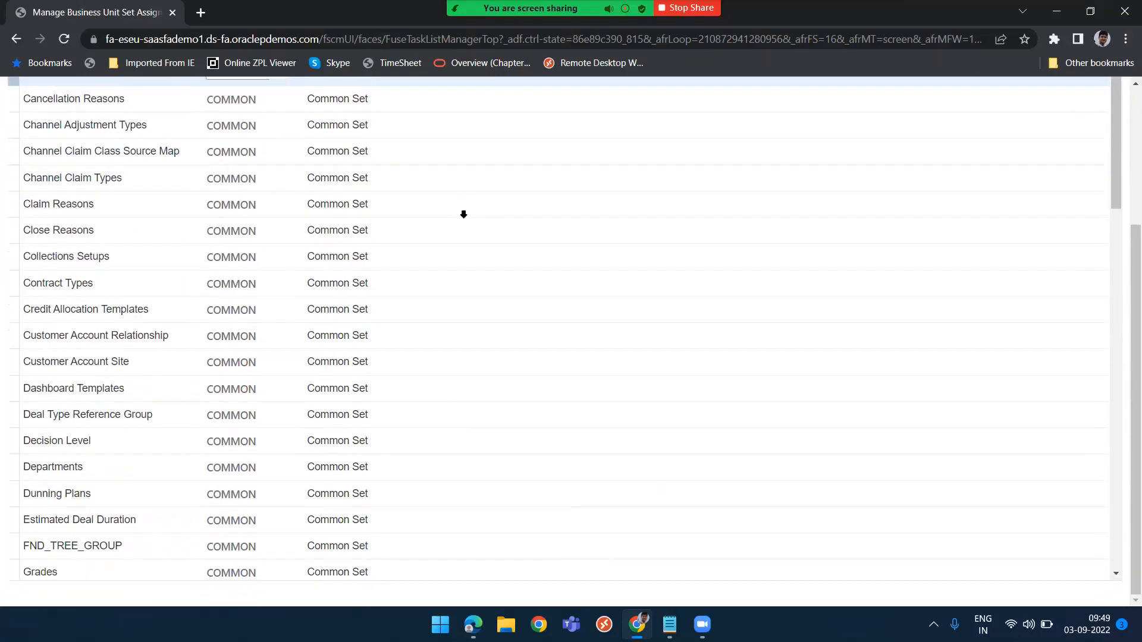
scroll(85, 461, "down", 2)
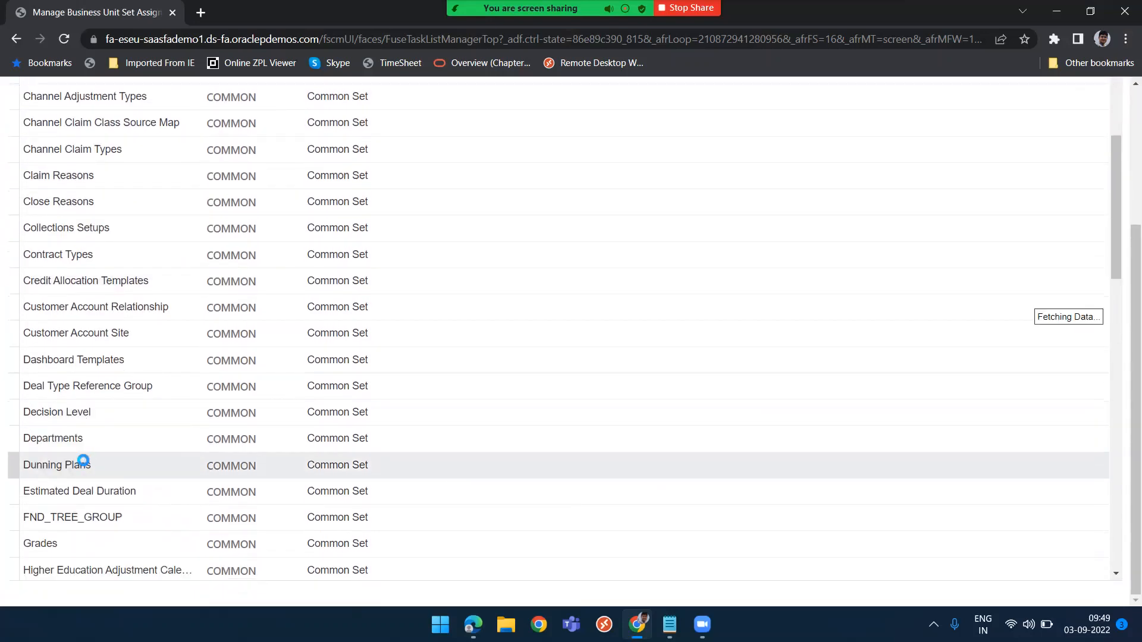
scroll(84, 463, "down", 10)
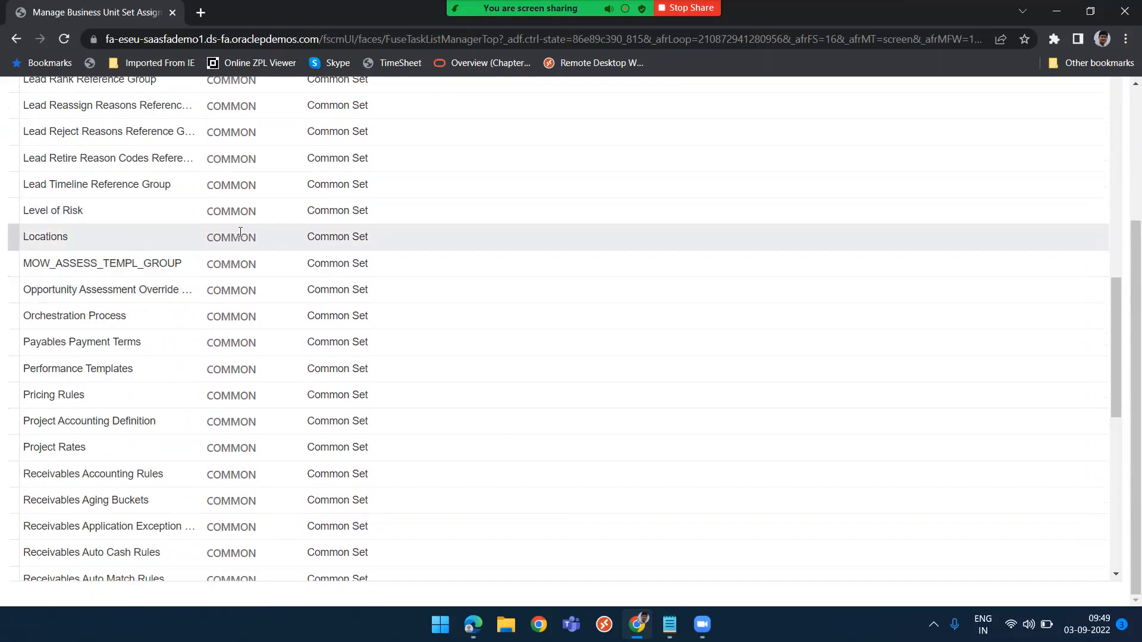
Review the reference data set codes assigned to each reference data object, including Locations, then cancel the page
left_click(234, 238)
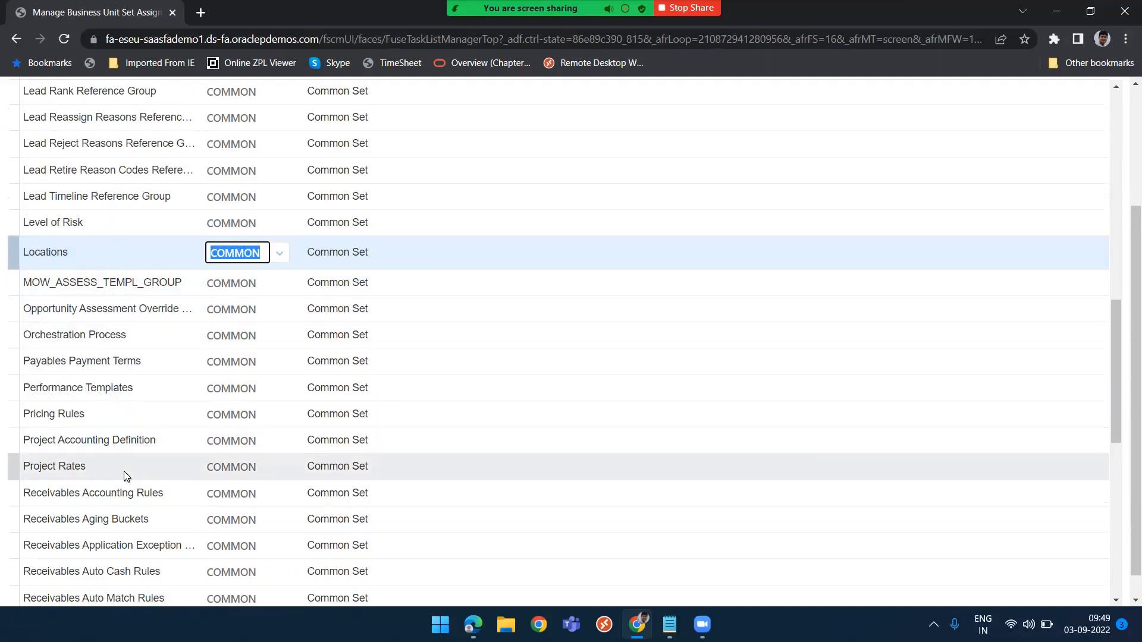
scroll(124, 472, "up", 2)
scroll(125, 473, "up", 1)
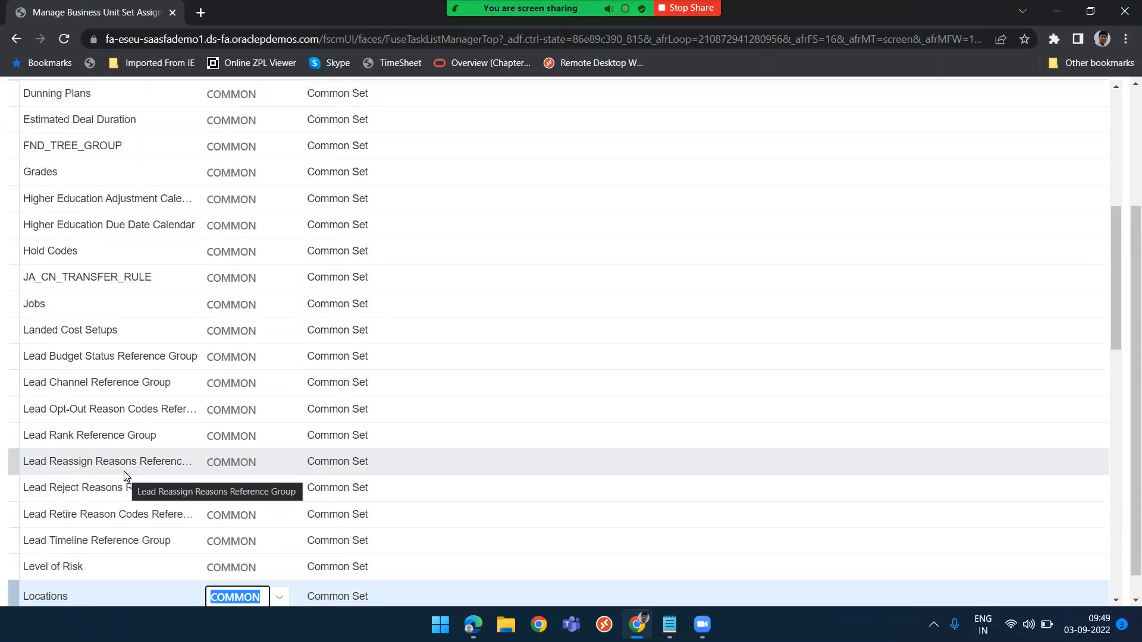
scroll(123, 472, "down", 2)
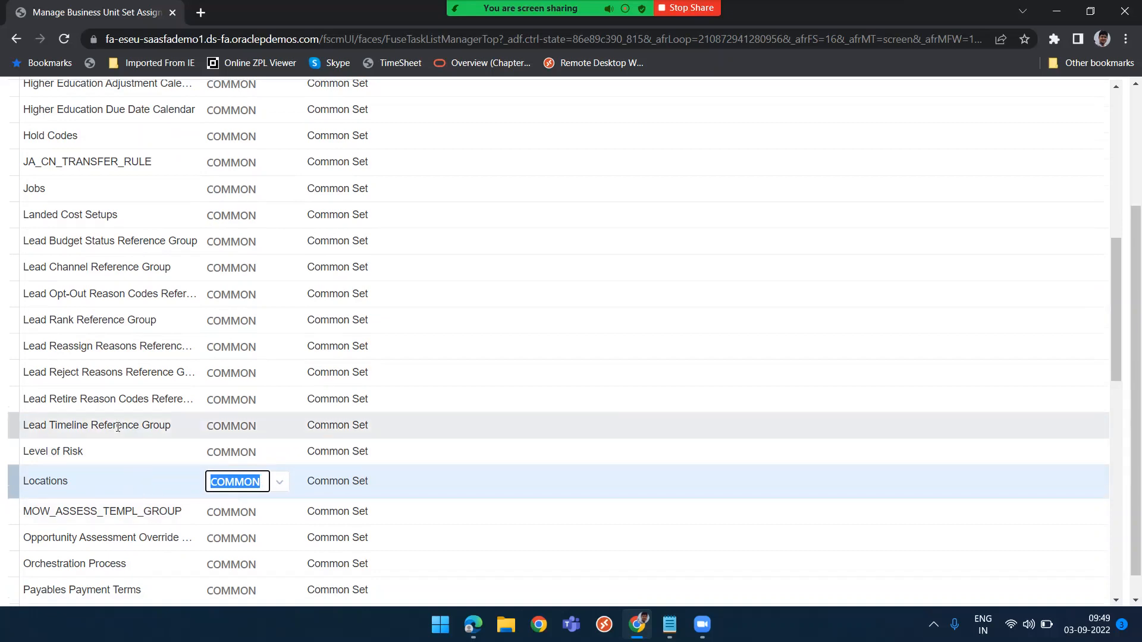
scroll(116, 426, "up", 7)
scroll(116, 426, "up", 3)
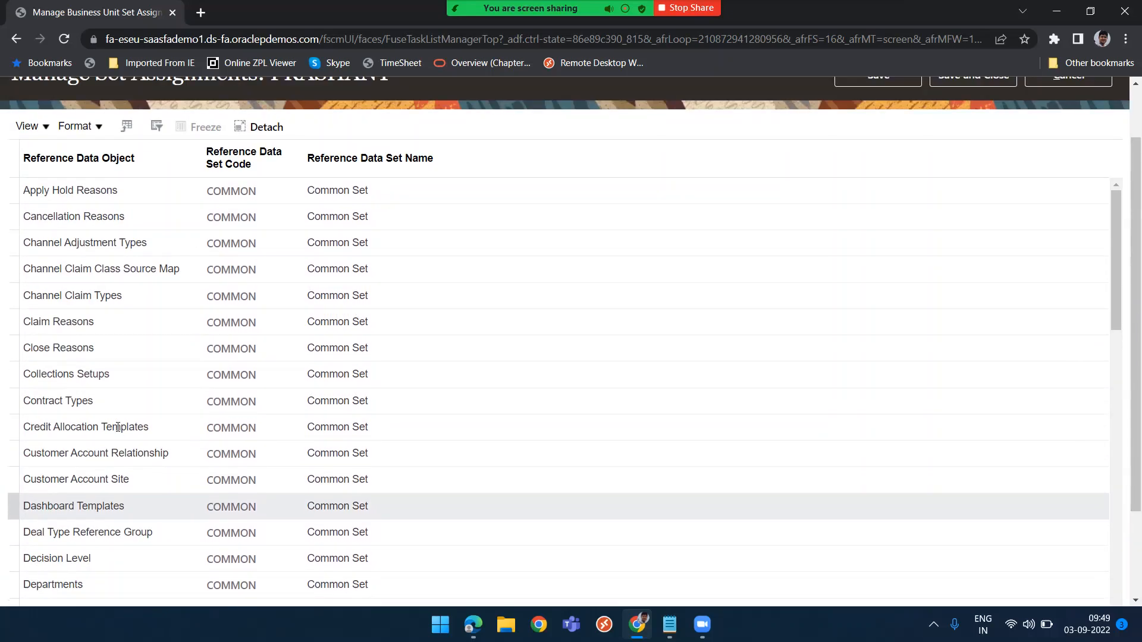
scroll(117, 426, "up", 3)
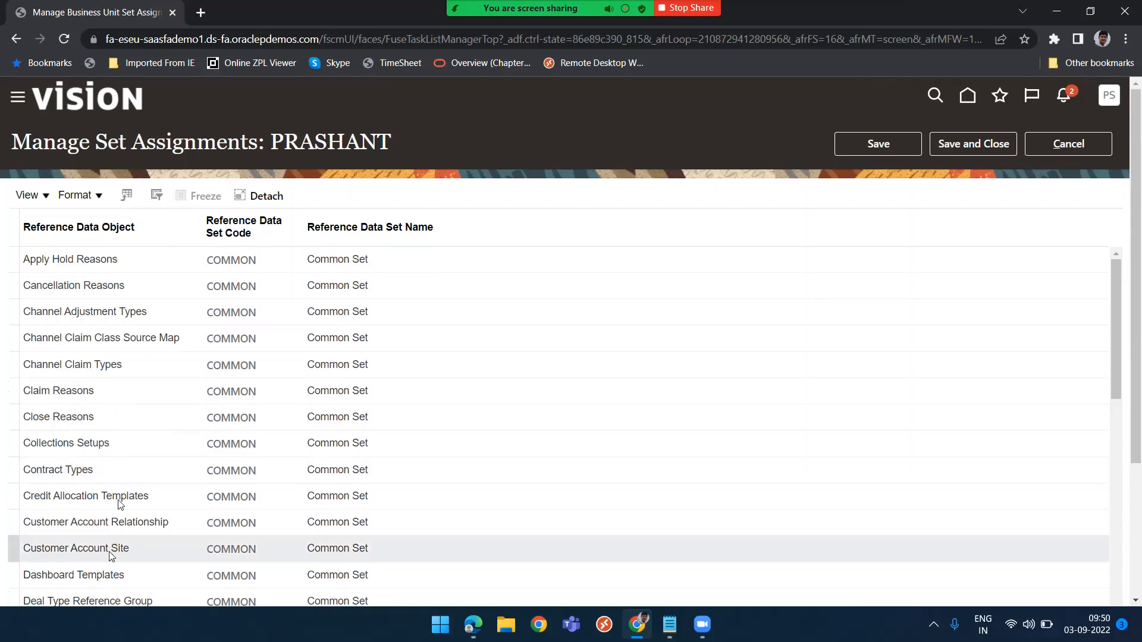
scroll(141, 500, "down", 5)
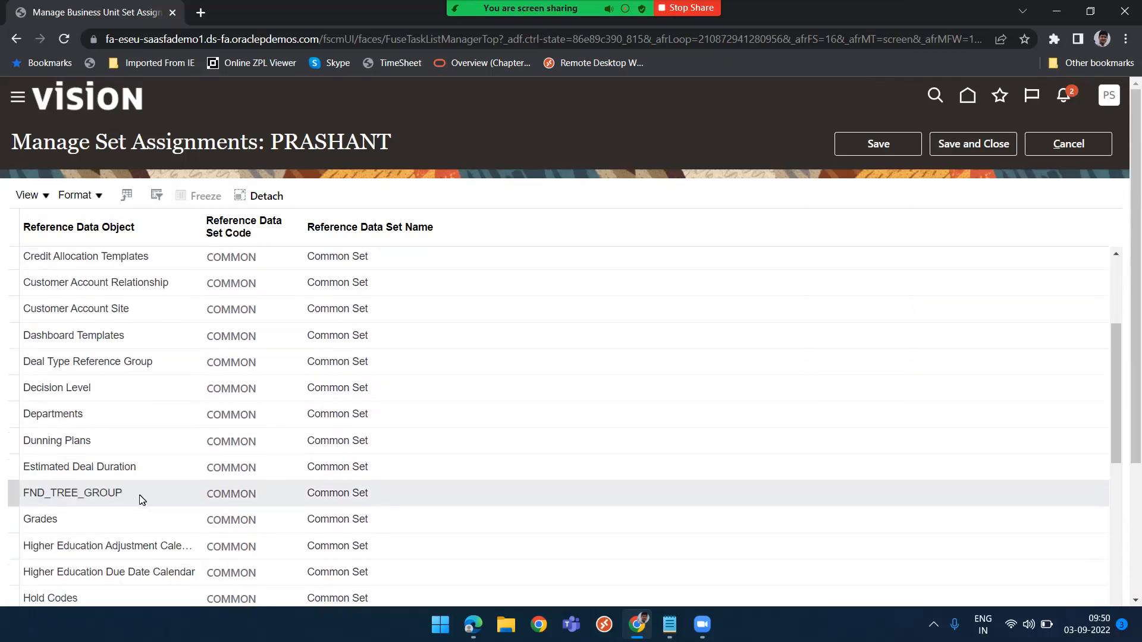
scroll(140, 500, "down", 8)
left_click(140, 499)
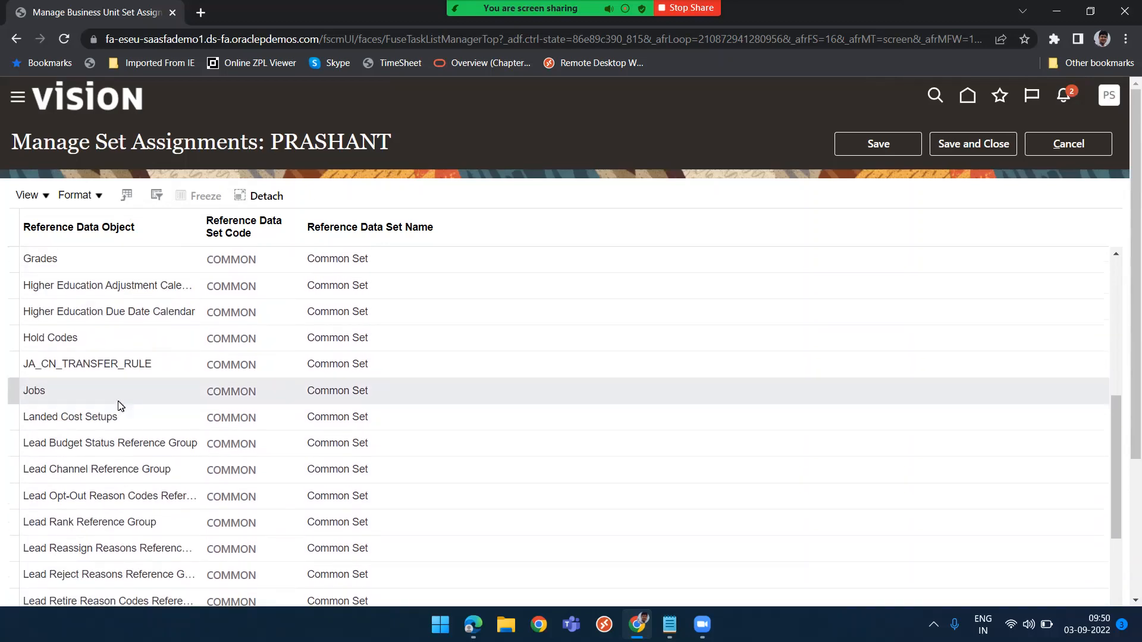
scroll(143, 396, "up", 3)
scroll(153, 402, "up", 3)
scroll(153, 401, "down", 1)
scroll(153, 402, "up", 1)
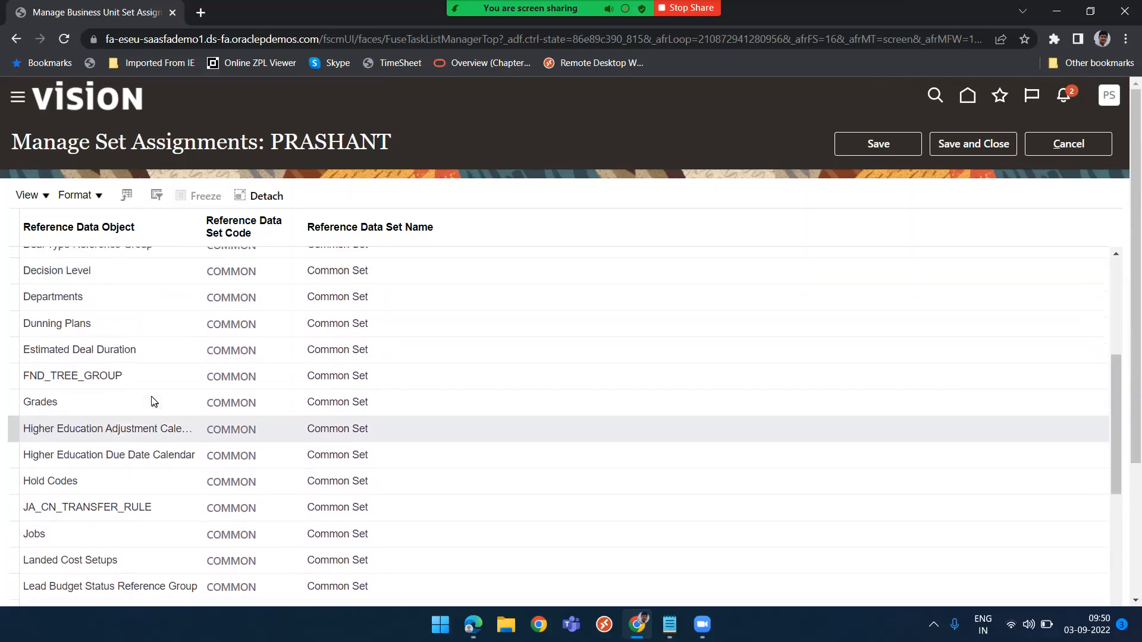
scroll(153, 400, "up", 2)
scroll(153, 398, "up", 2)
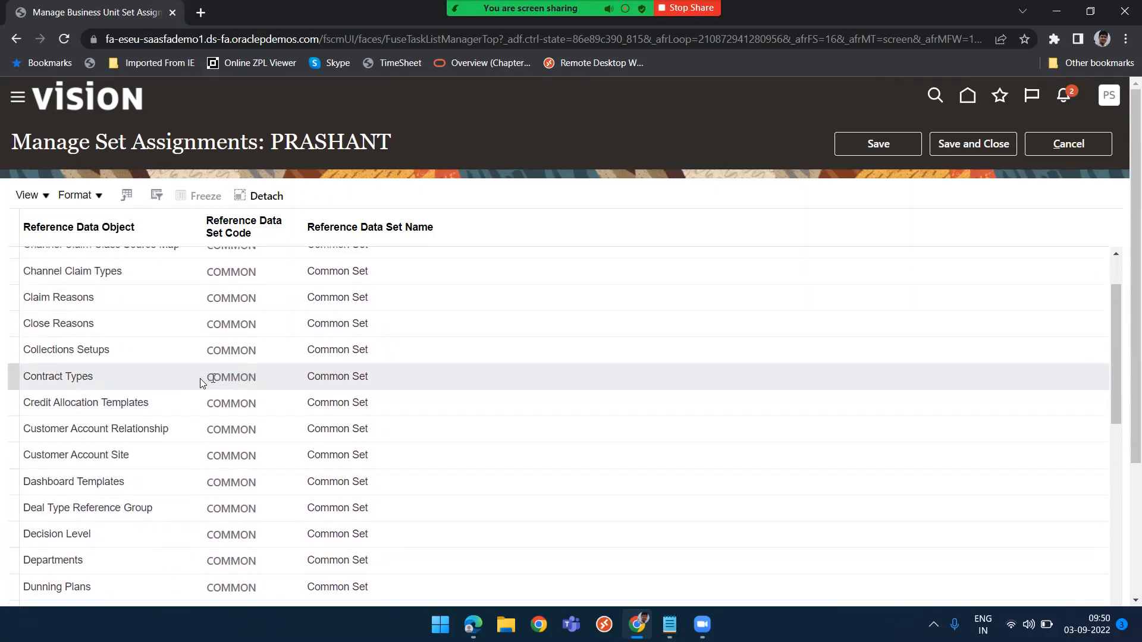
scroll(138, 407, "up", 2)
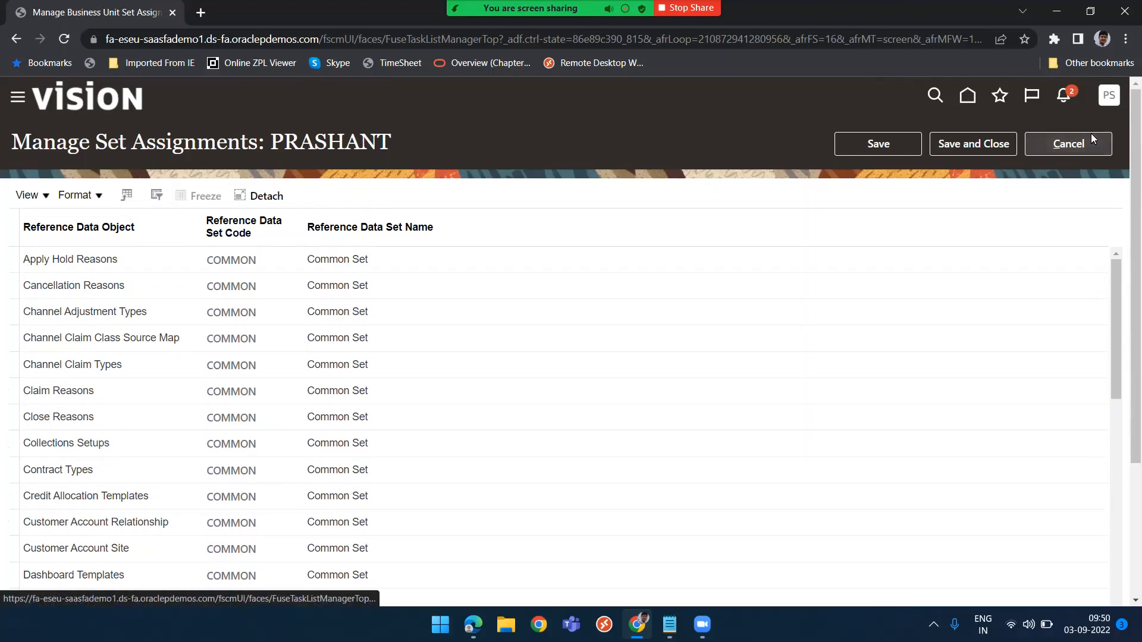
left_click(1064, 140)
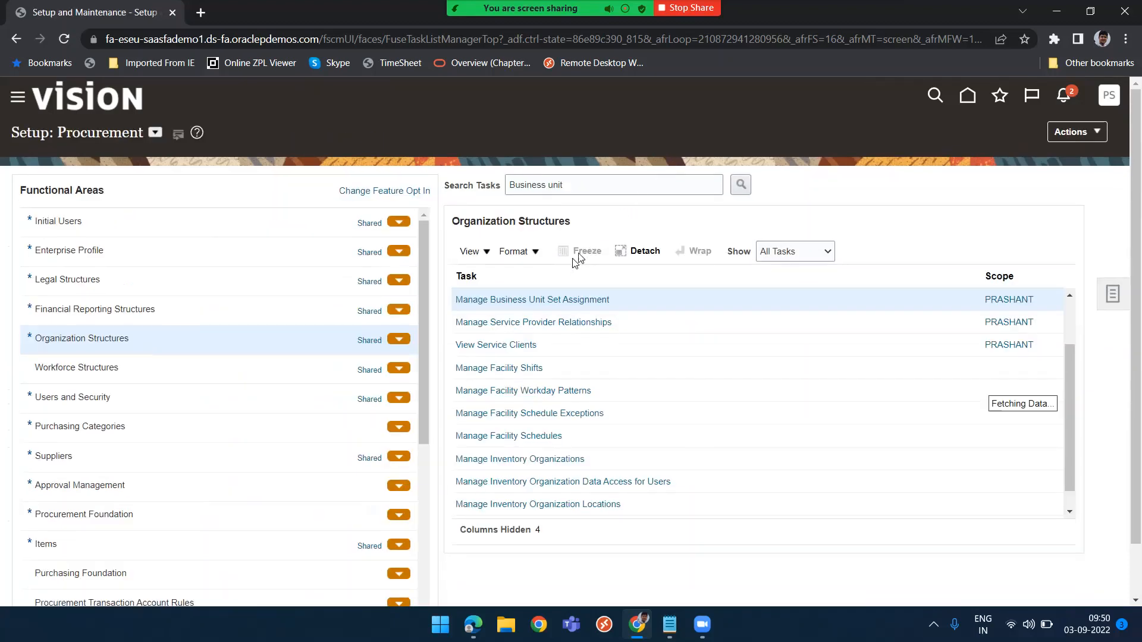
scroll(663, 333, "up", 3)
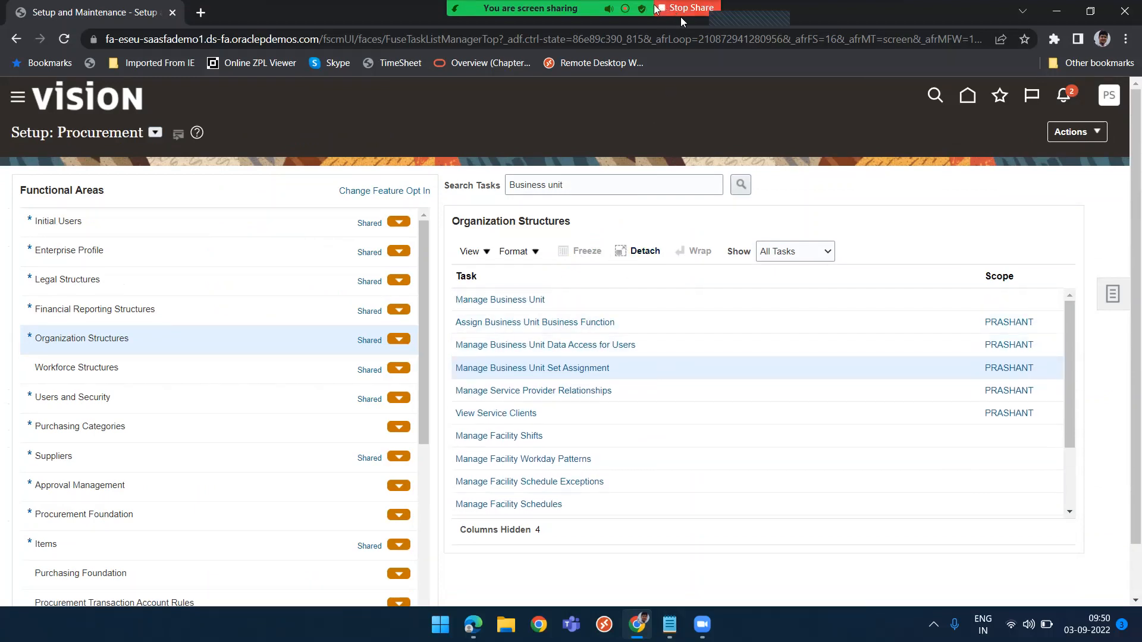
mouse_move(681, 16)
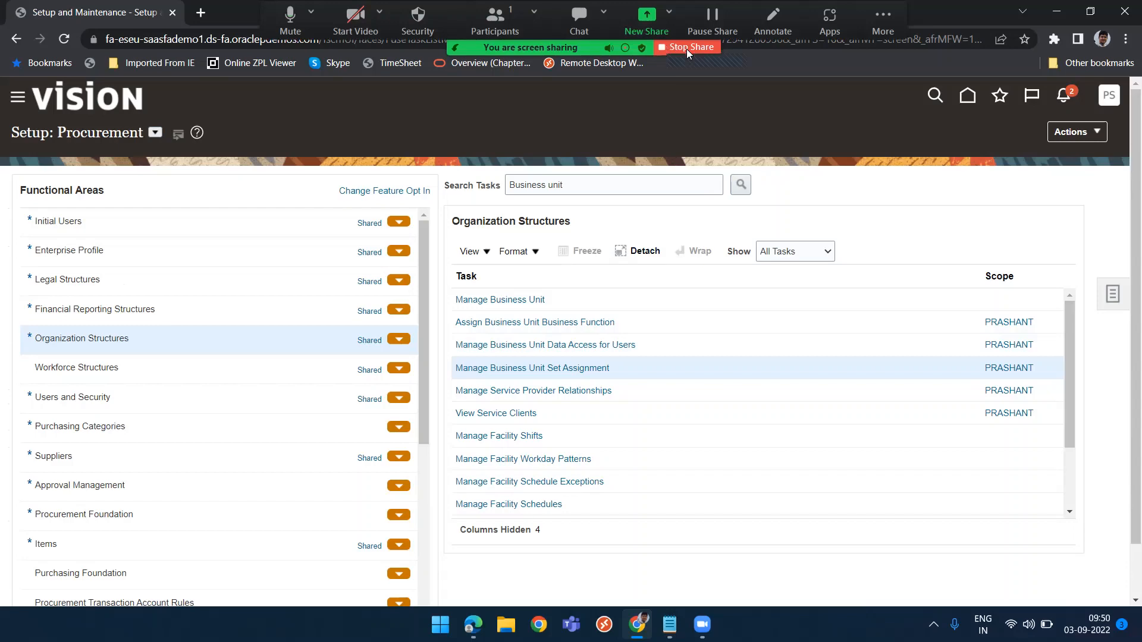